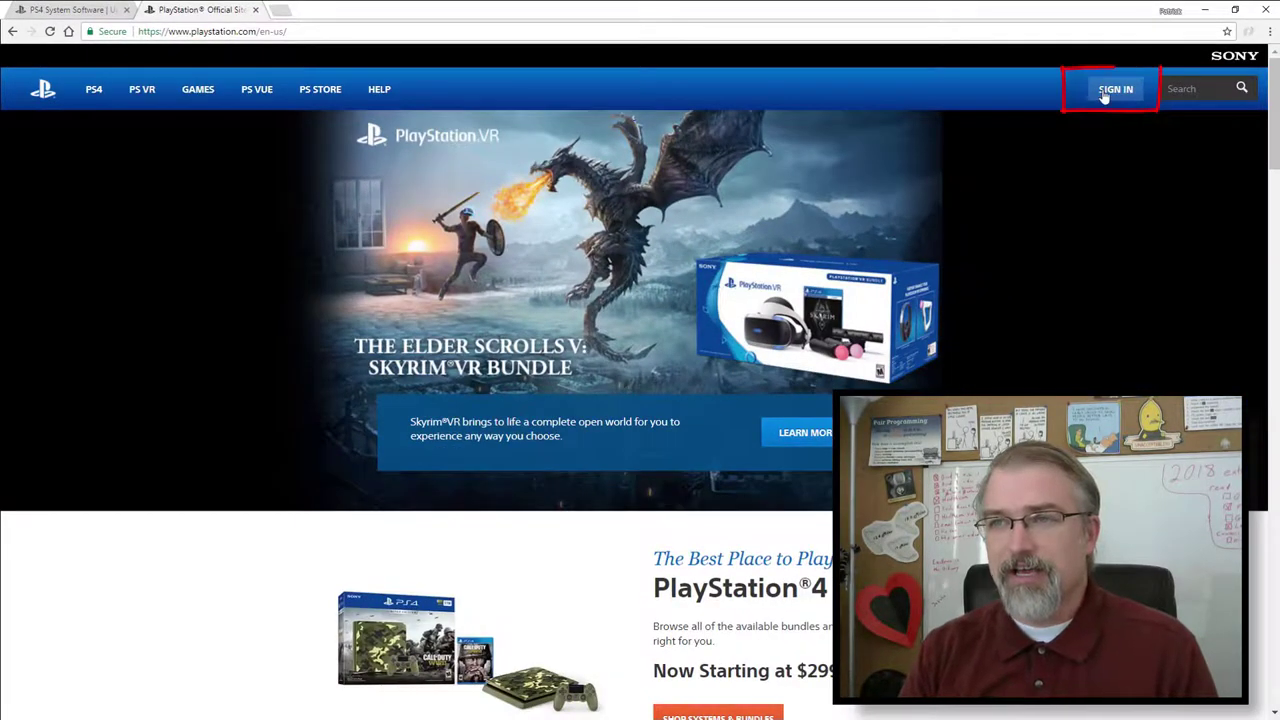
- Sign in to the PlayStation account with the sign-in ID and account password, completing the "I'm not a robot" check
{"action": "left_click", "coordinate": [1110, 90]}
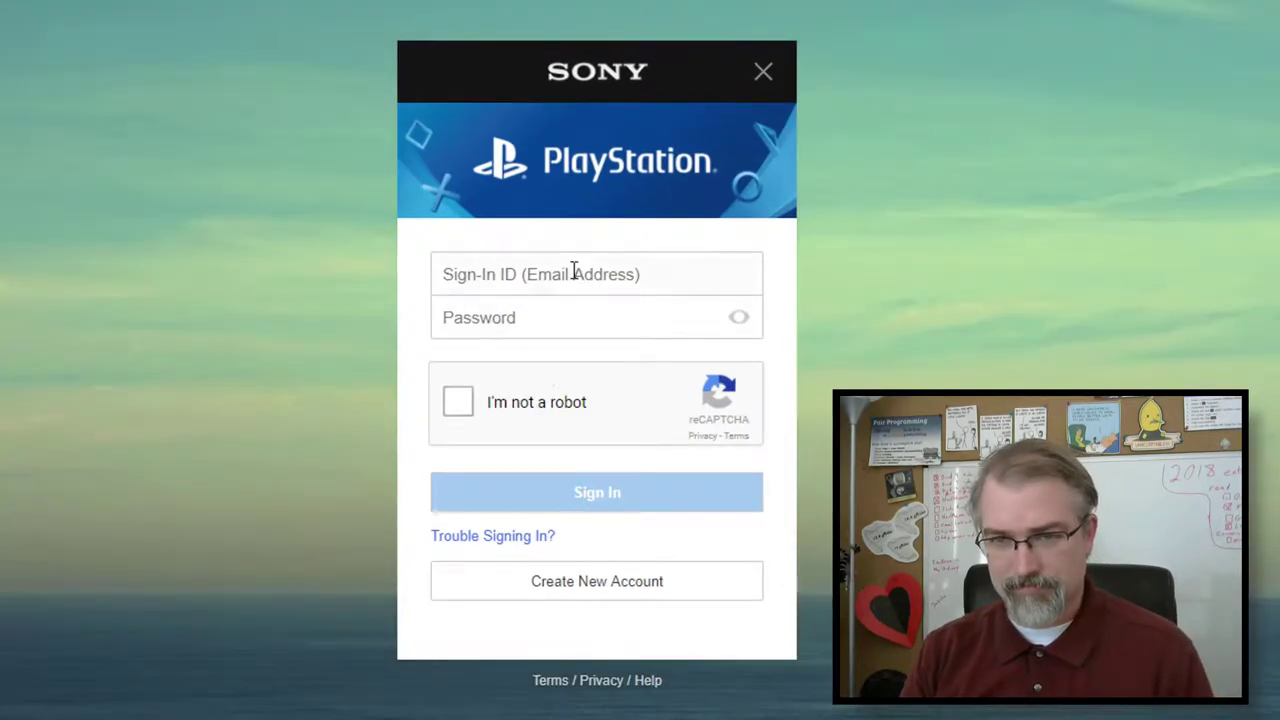
{"action": "left_click", "coordinate": [574, 272]}
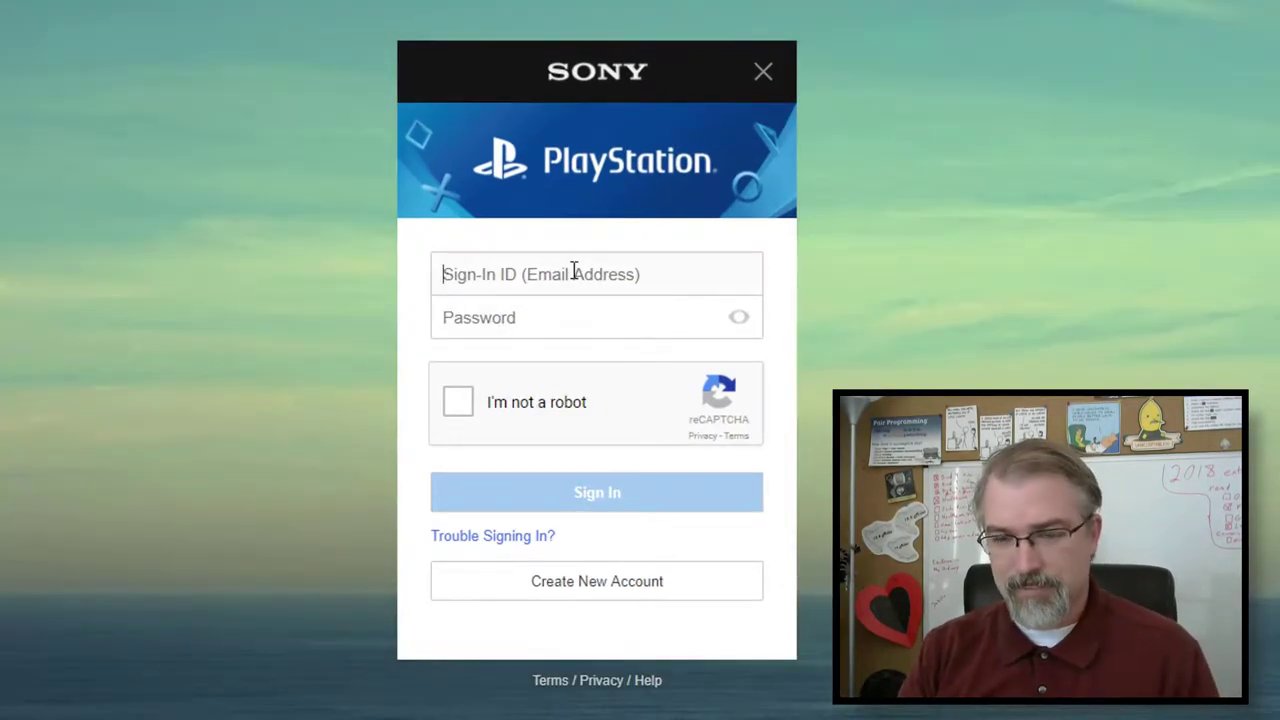
{"action": "left_click", "coordinate": [460, 405]}
{"action": "left_click", "coordinate": [530, 494]}
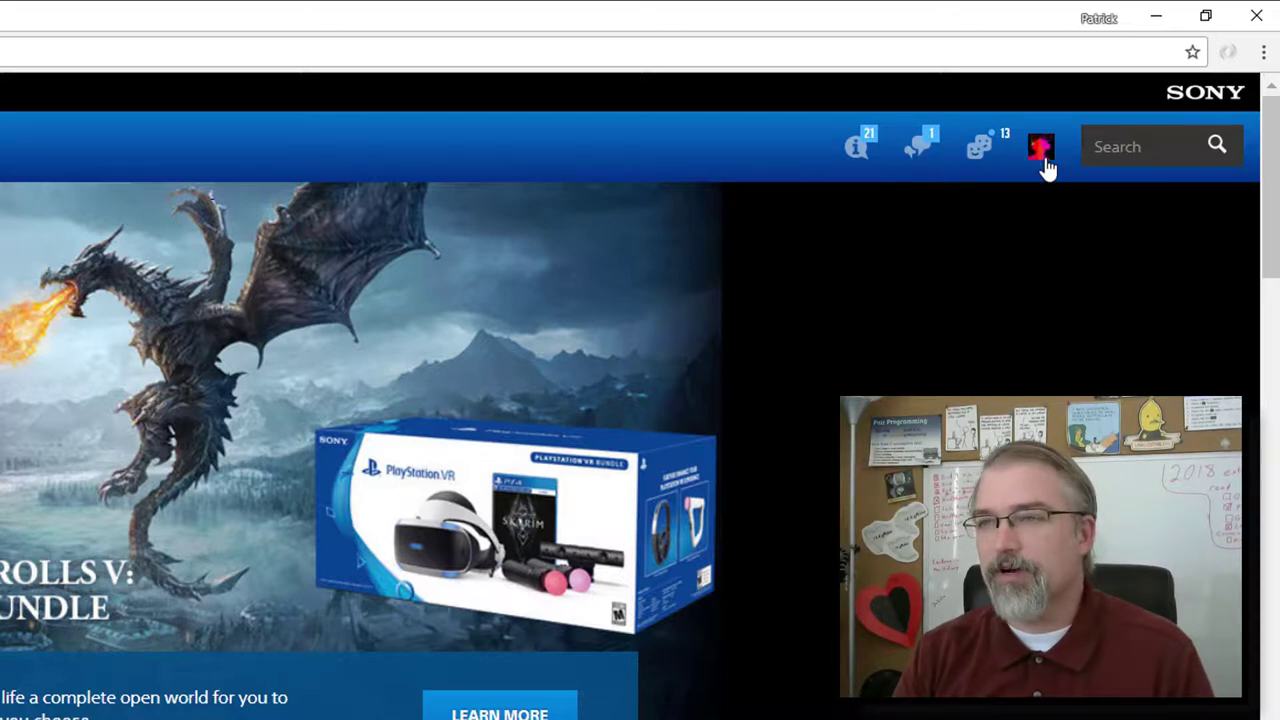
- Open Family Management from the signed-in user's account settings
{"action": "left_click", "coordinate": [1043, 158]}
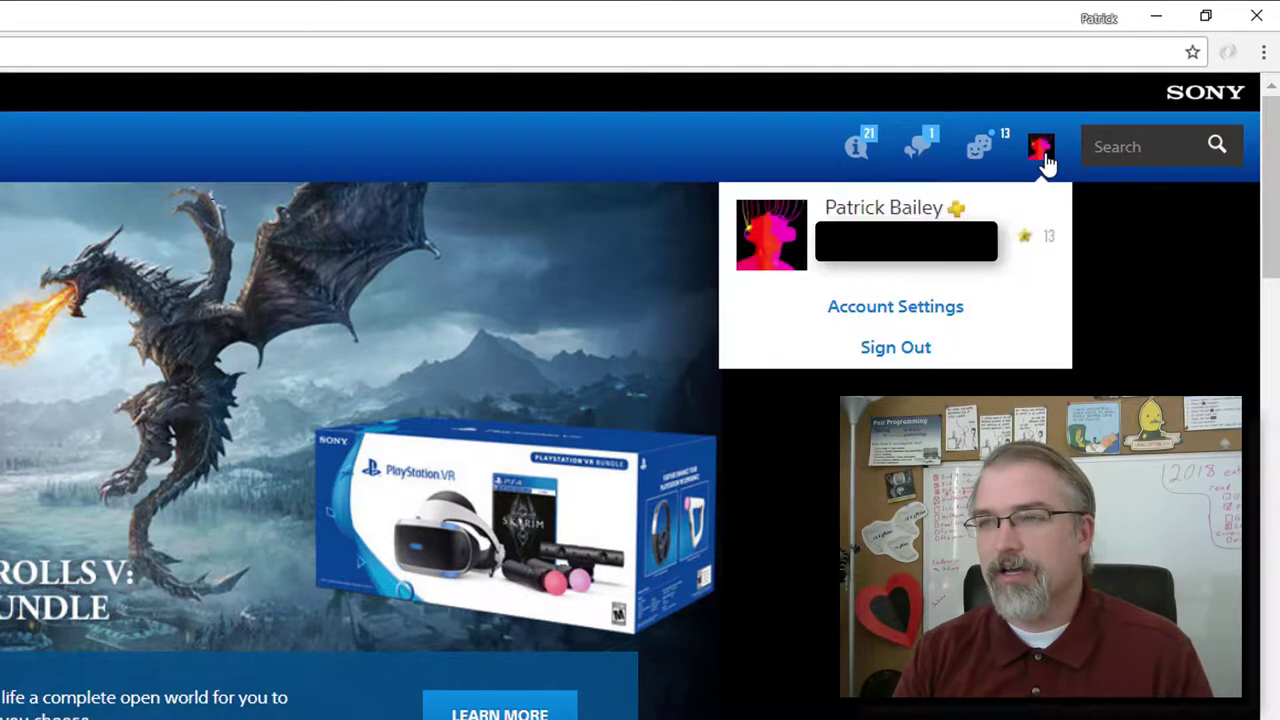
{"action": "left_click", "coordinate": [894, 312]}
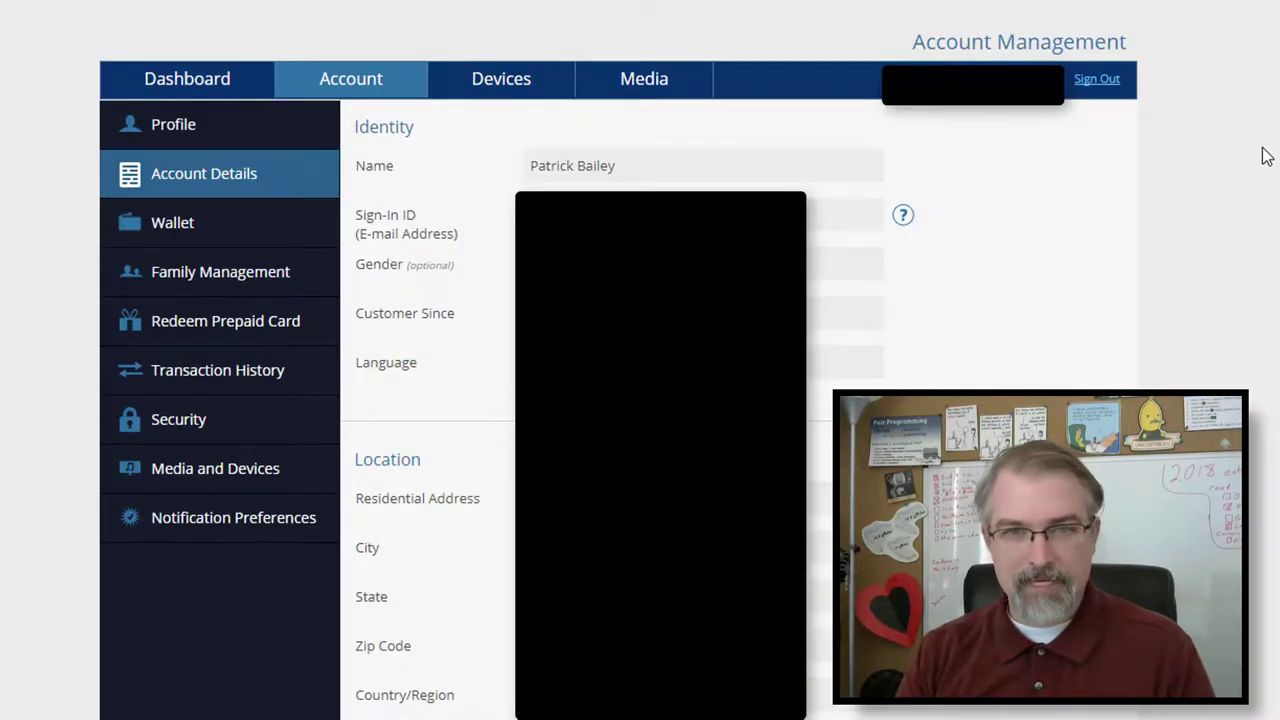
{"action": "left_click", "coordinate": [207, 280]}
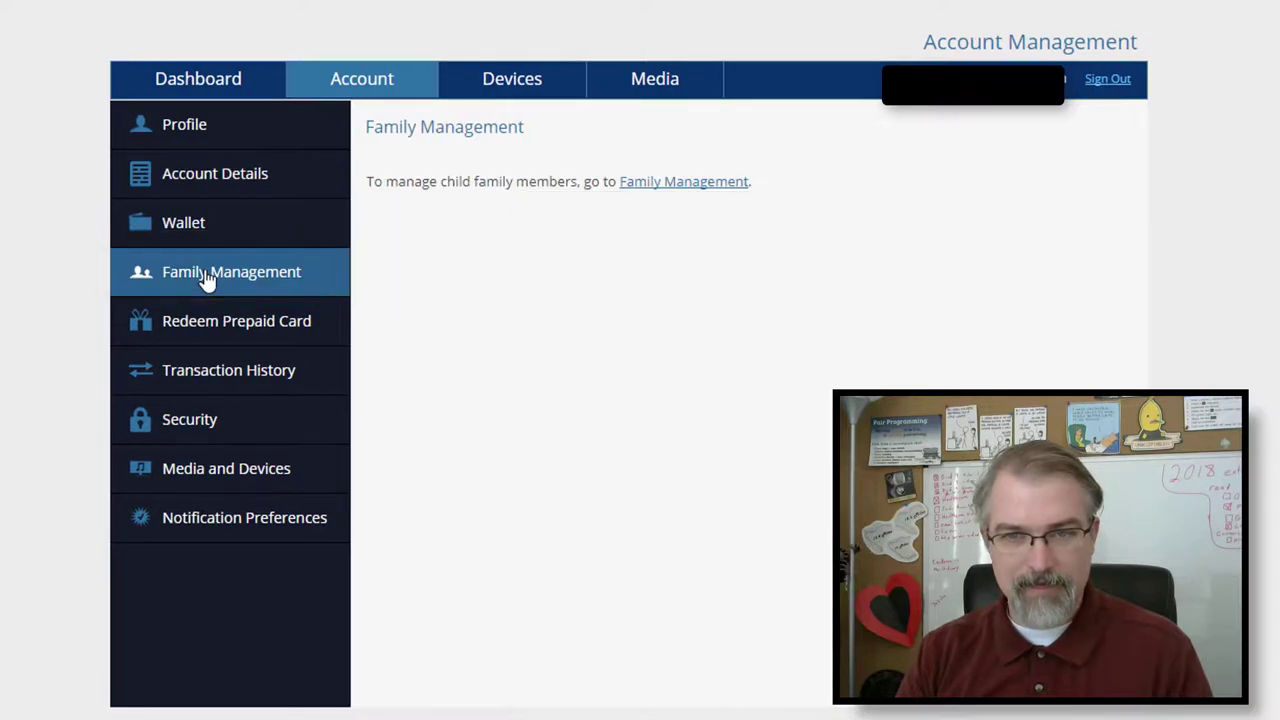
{"action": "left_click", "coordinate": [701, 185]}
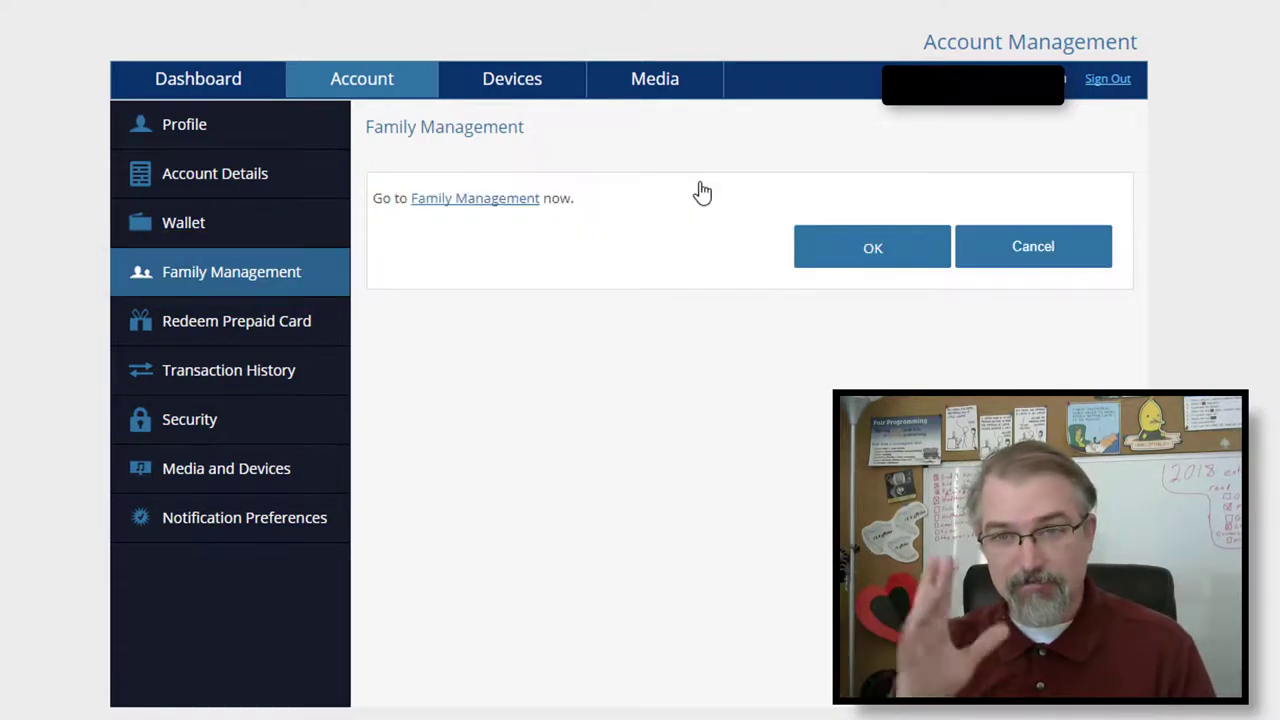
{"action": "left_click", "coordinate": [502, 213]}
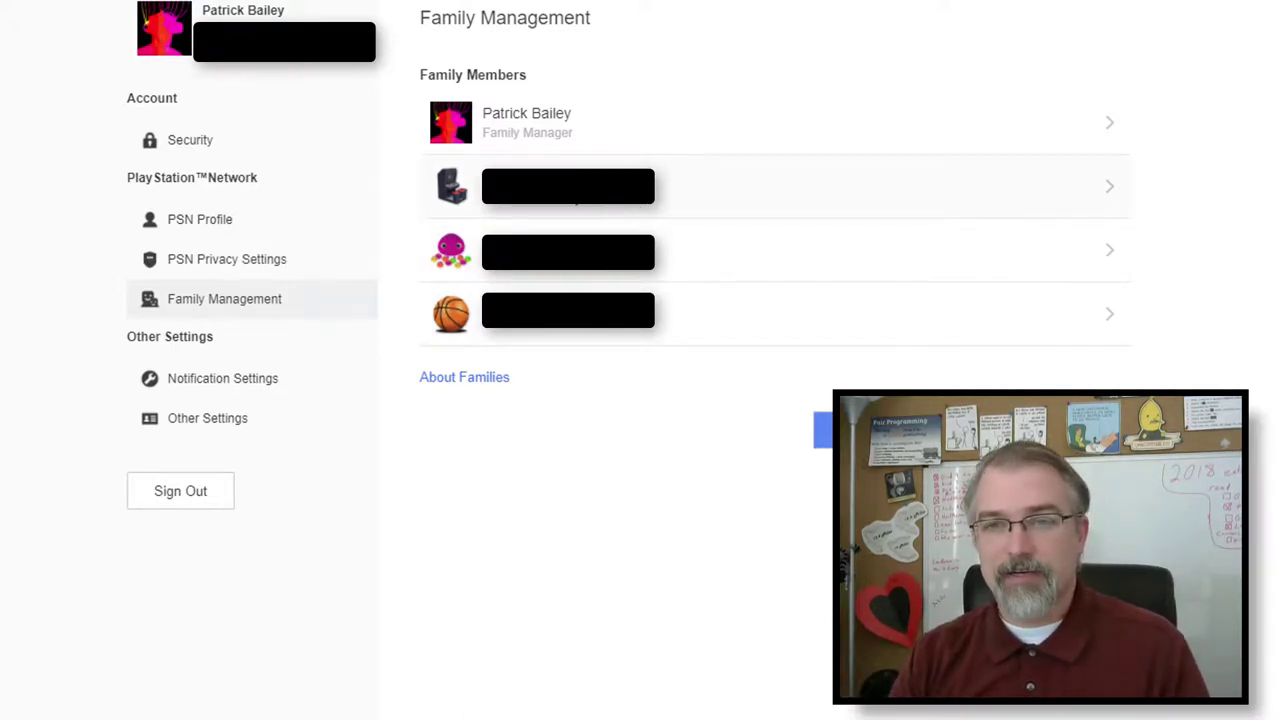
- Look at the first child member's parental controls and password reset form, and close the form without saving
{"action": "left_click", "coordinate": [570, 190]}
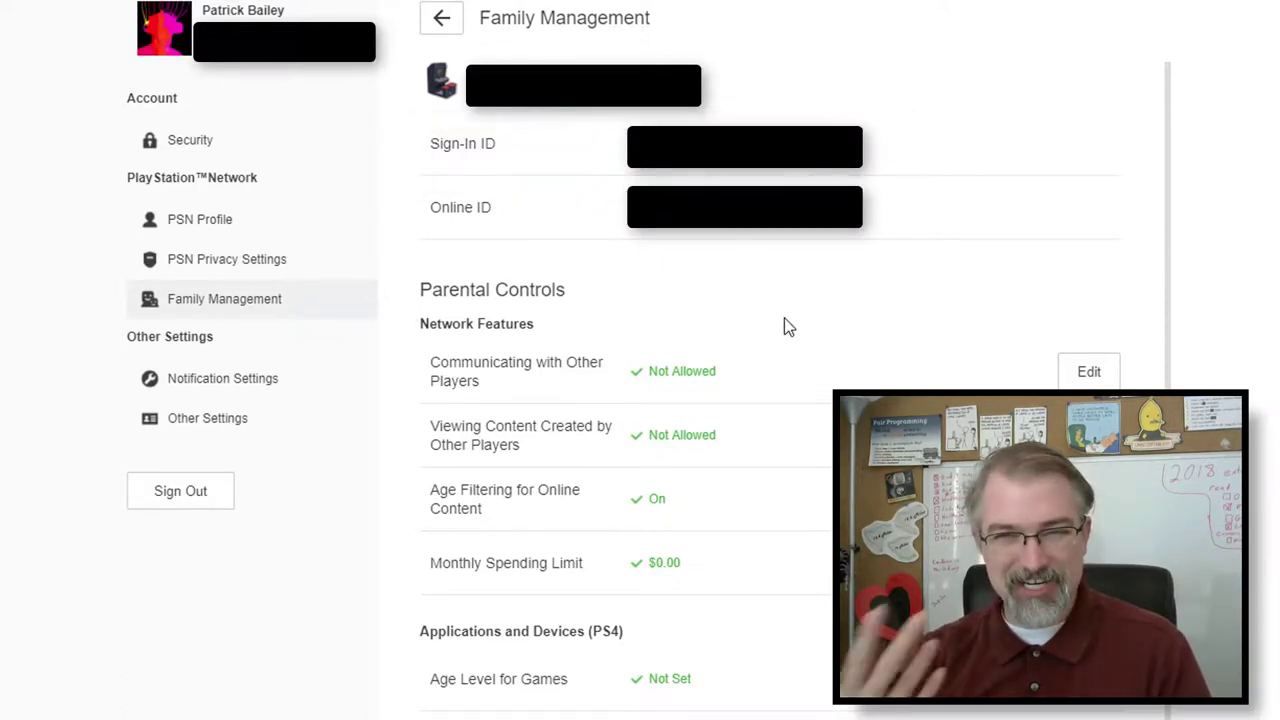
{"action": "scroll", "coordinate": [784, 324], "scroll_direction": "down", "scroll_amount": 1}
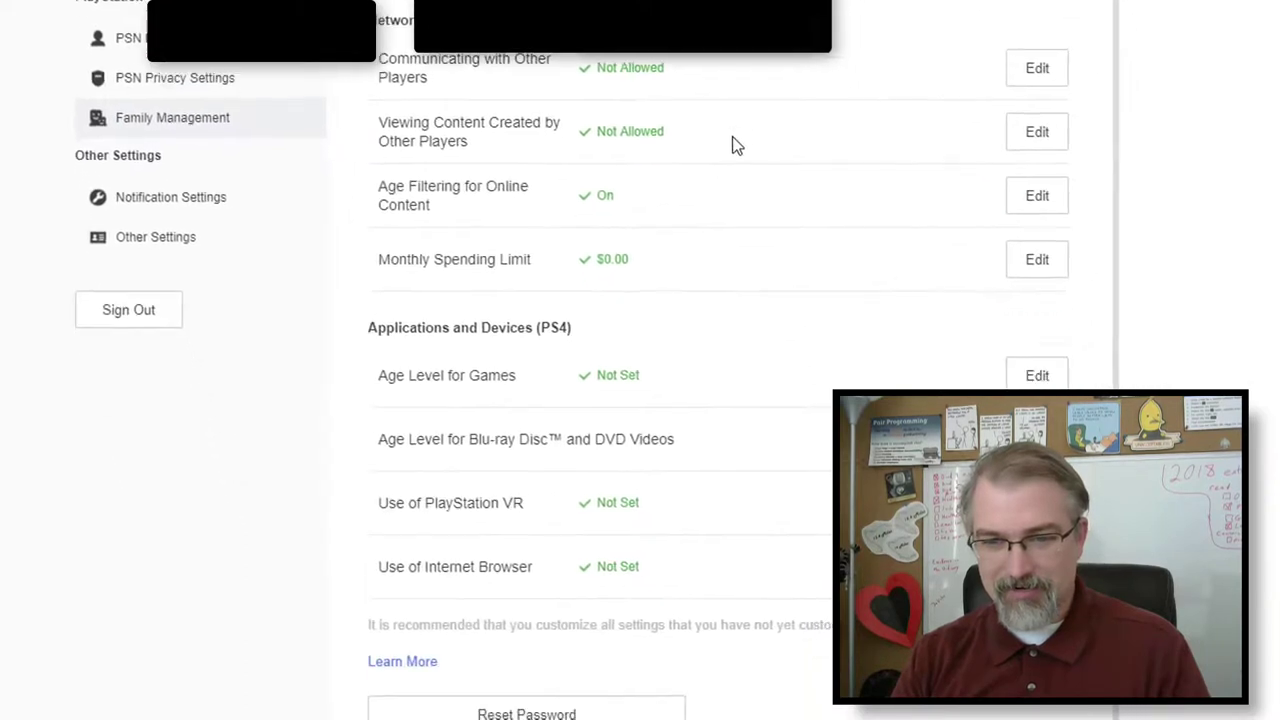
{"action": "left_click", "coordinate": [529, 640]}
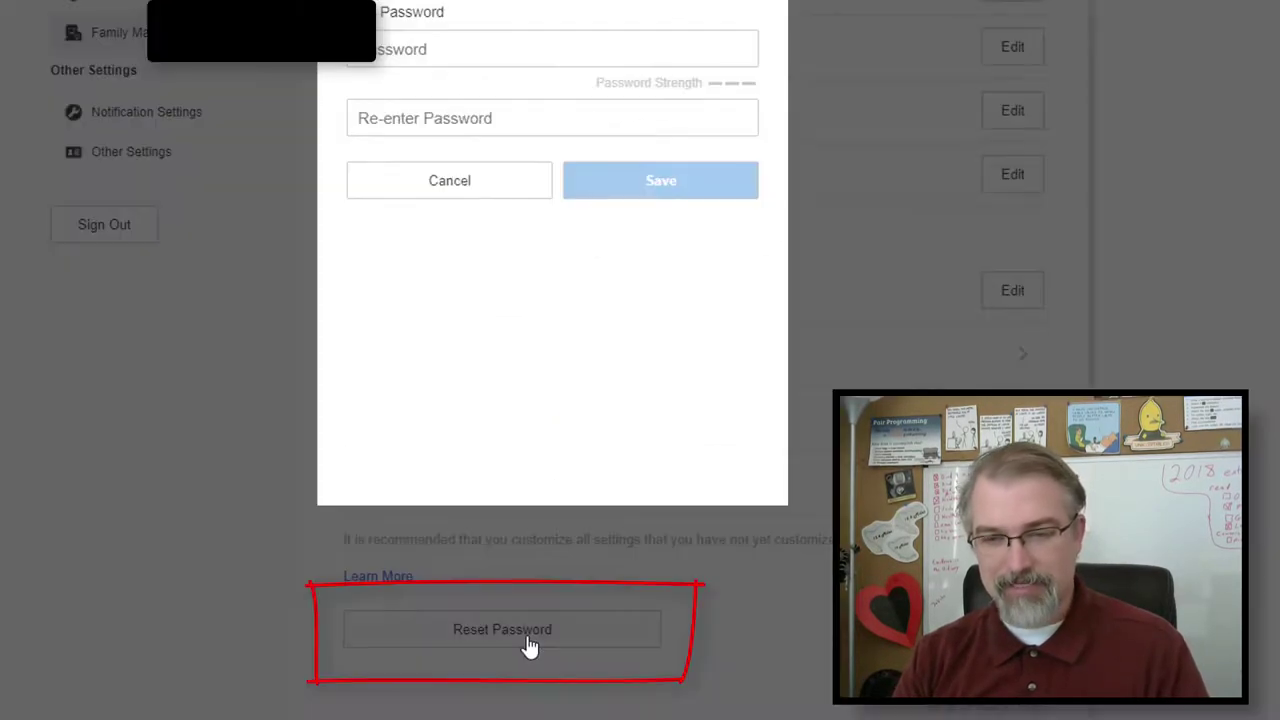
{"action": "left_click", "coordinate": [409, 55]}
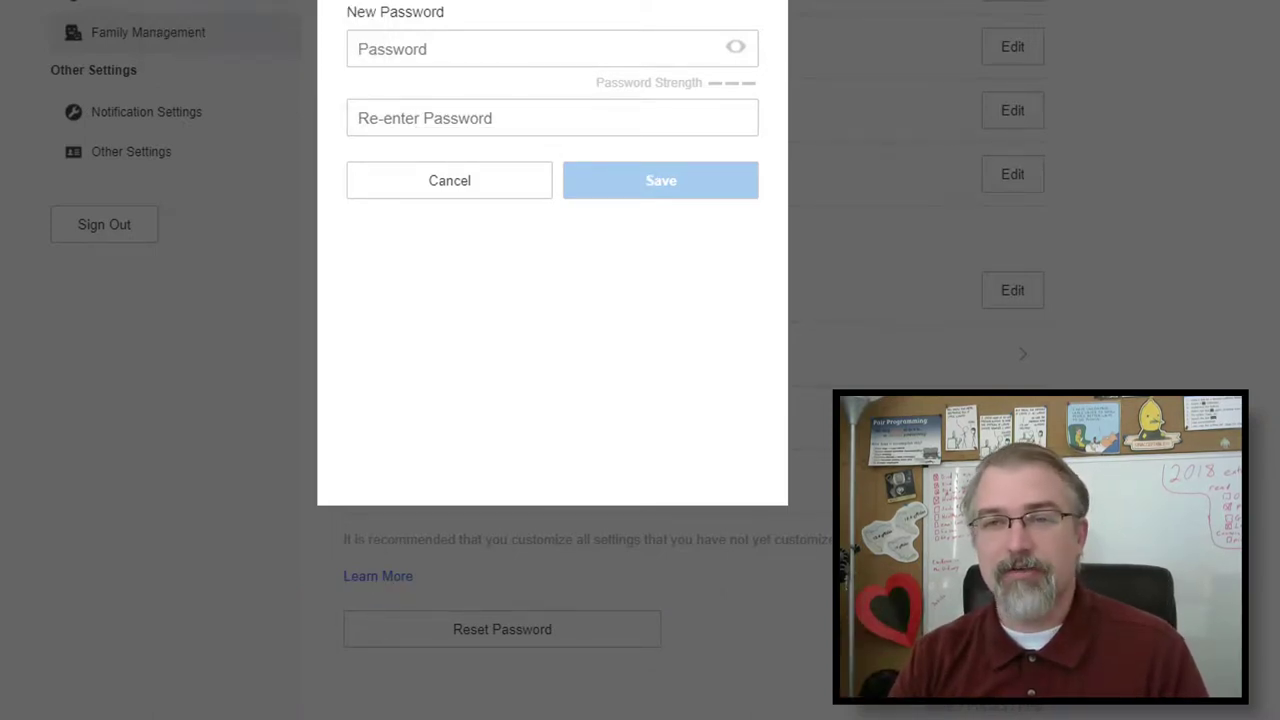
{"action": "key", "text": "Escape"}
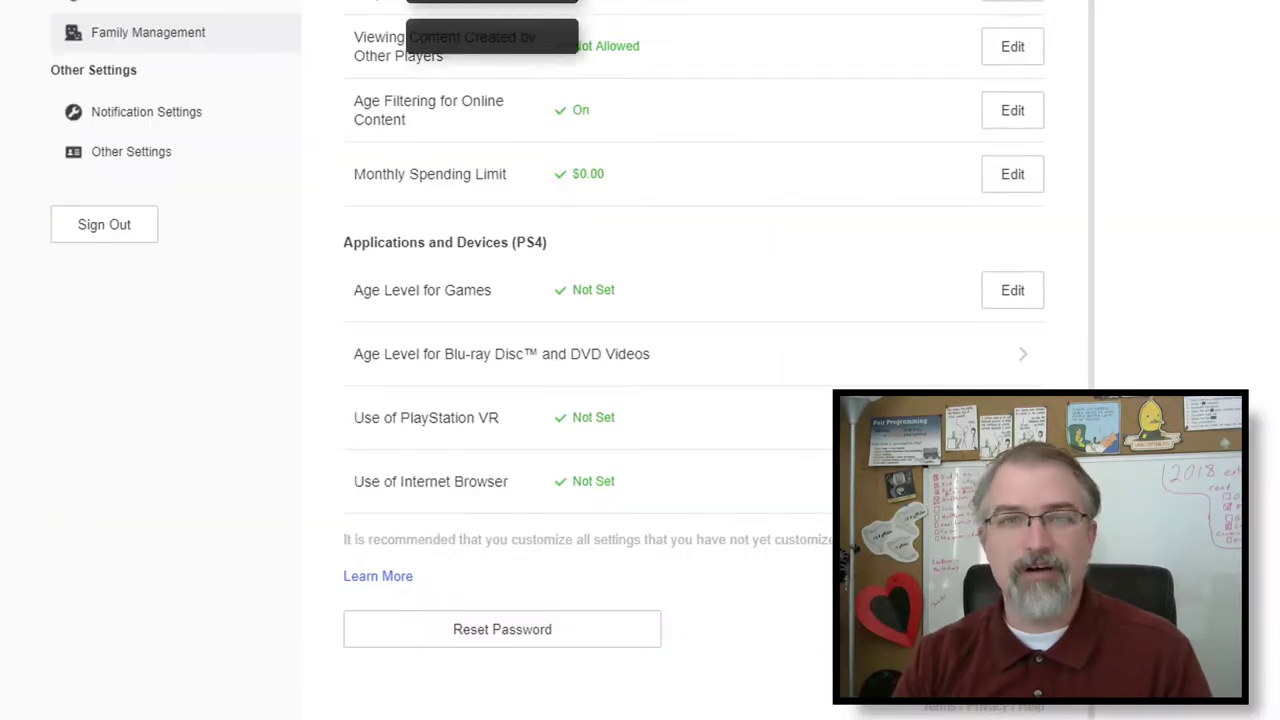
- Return to the family member list and view the sign-in ID and settings of the member with the octopus avatar
{"action": "left_click", "coordinate": [97, 32]}
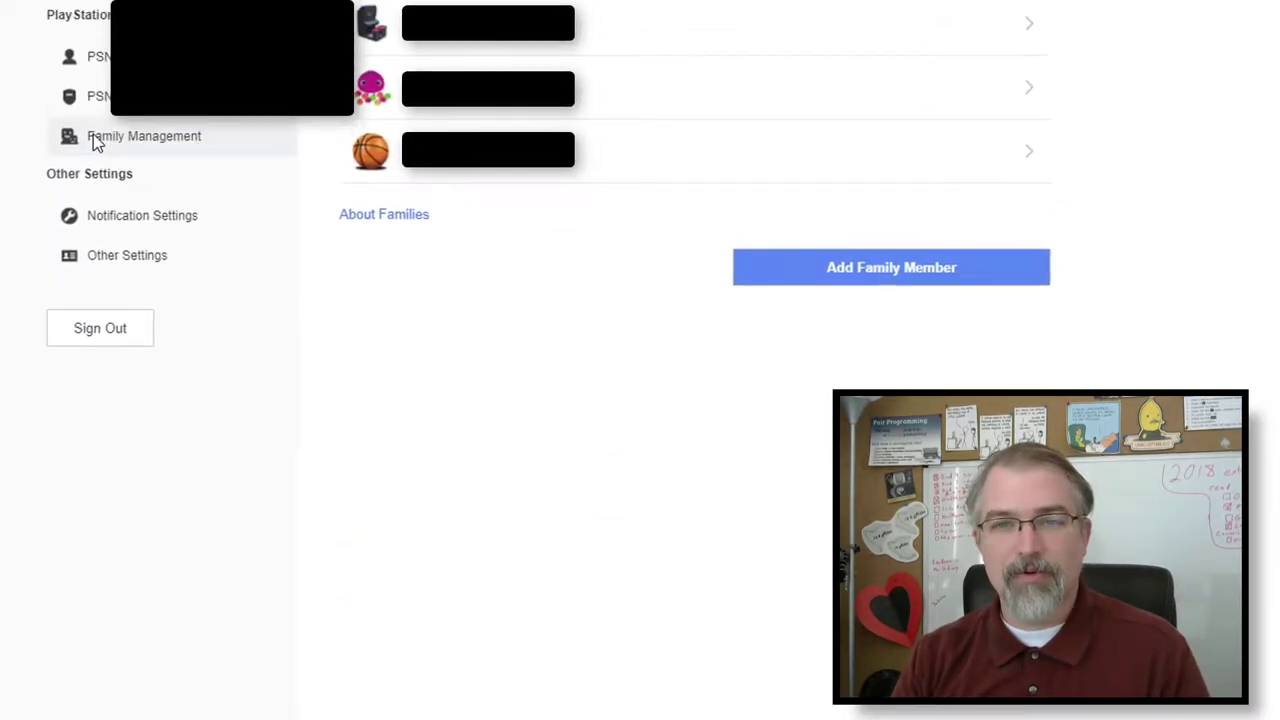
{"action": "left_click", "coordinate": [460, 325]}
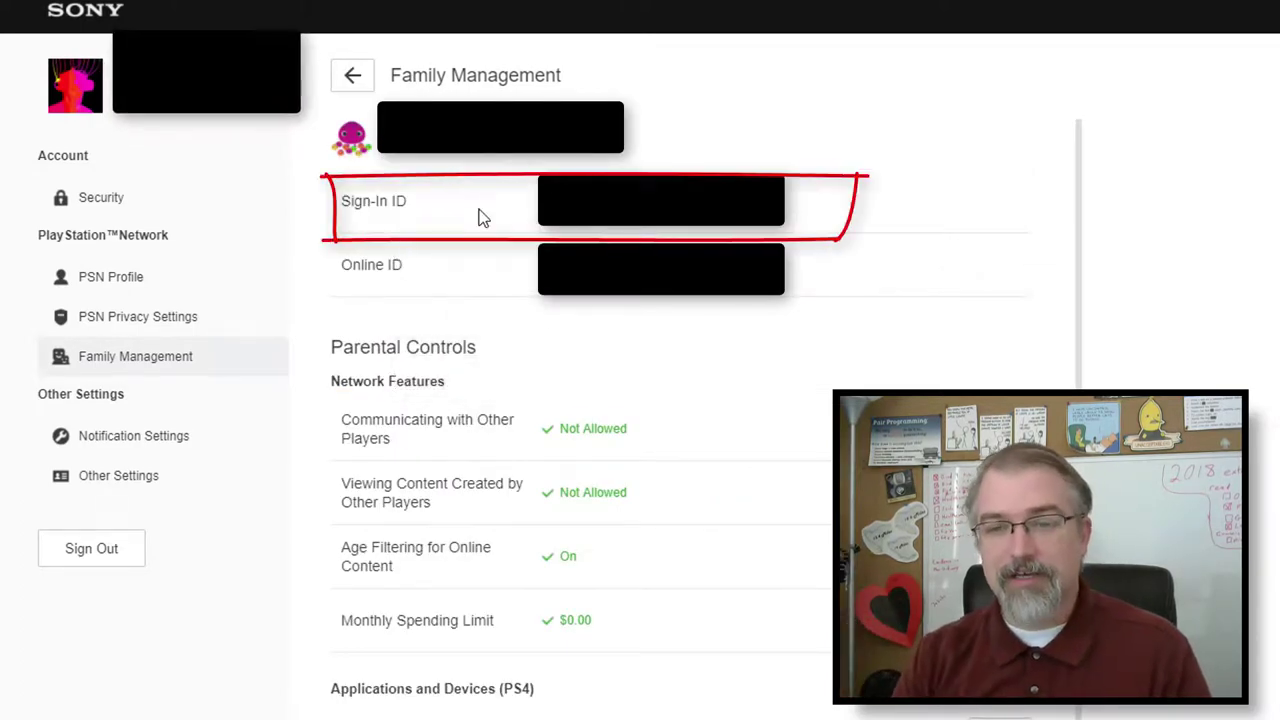
{"action": "scroll", "coordinate": [494, 255], "scroll_direction": "down", "scroll_amount": 1}
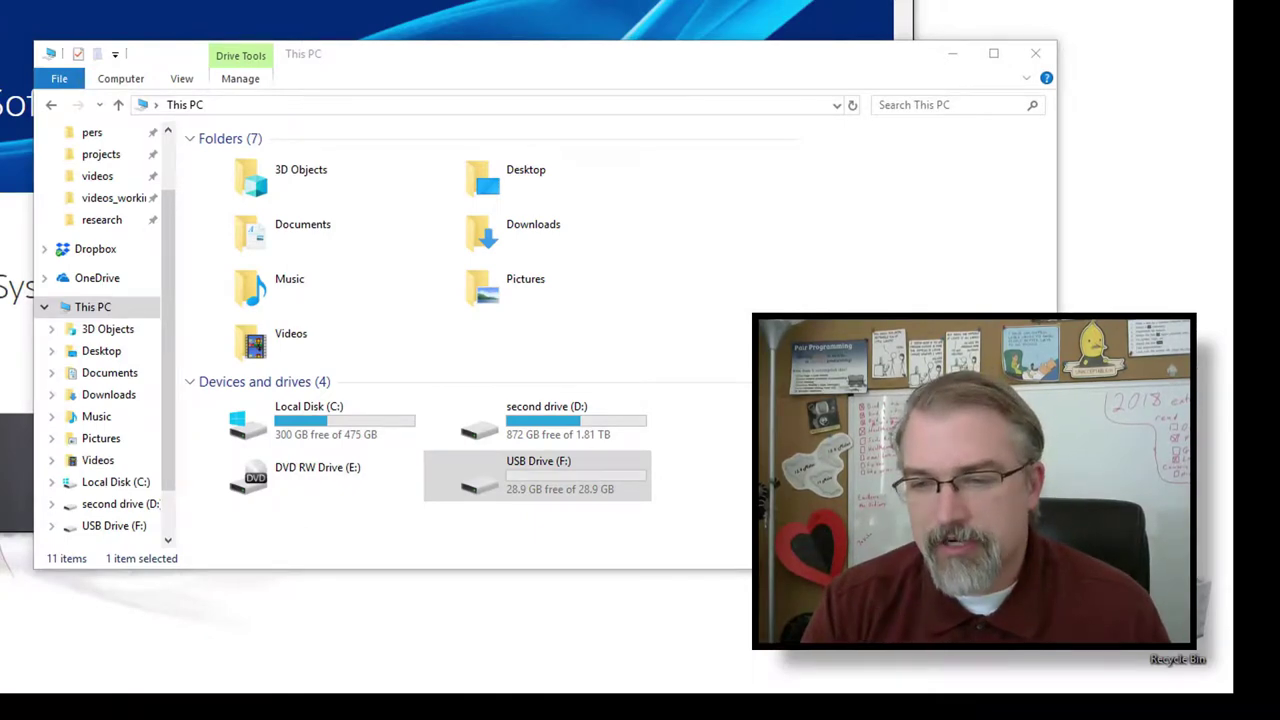
- In File Explorer, open the USB Drive (F:) and create a folder named PS4 on it
{"action": "left_click", "coordinate": [560, 490]}
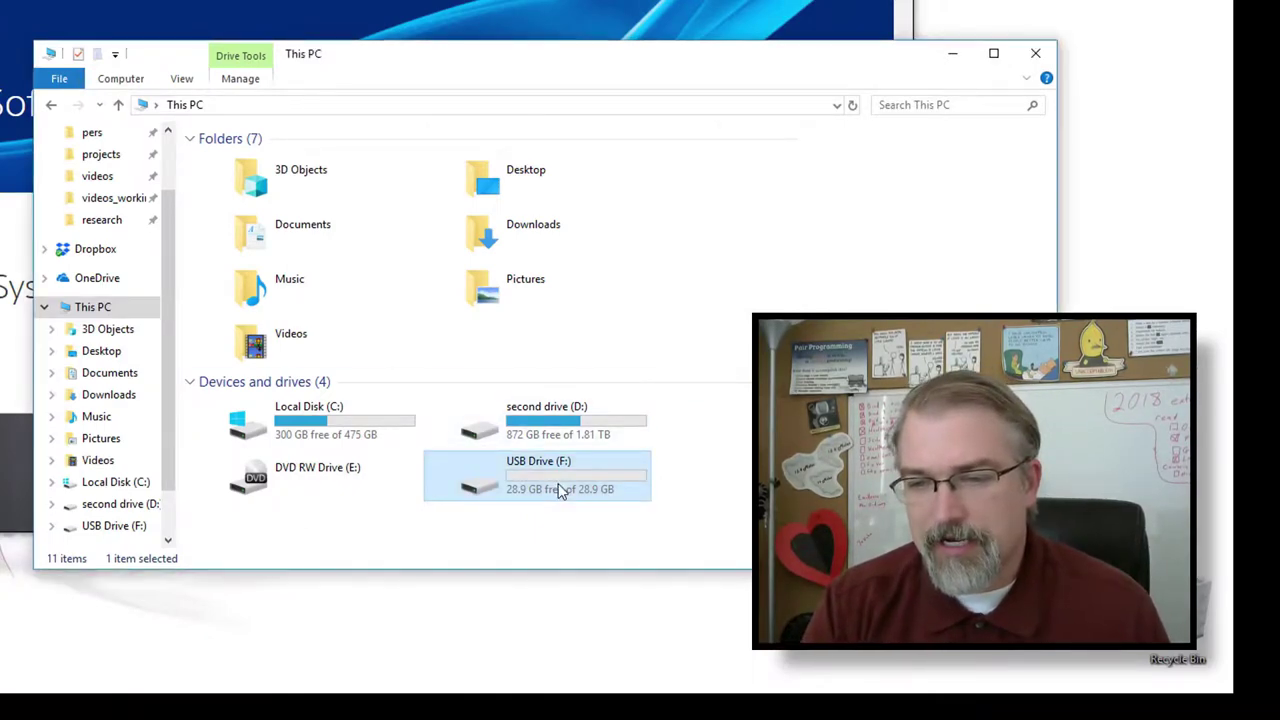
{"action": "double_click", "coordinate": [560, 490]}
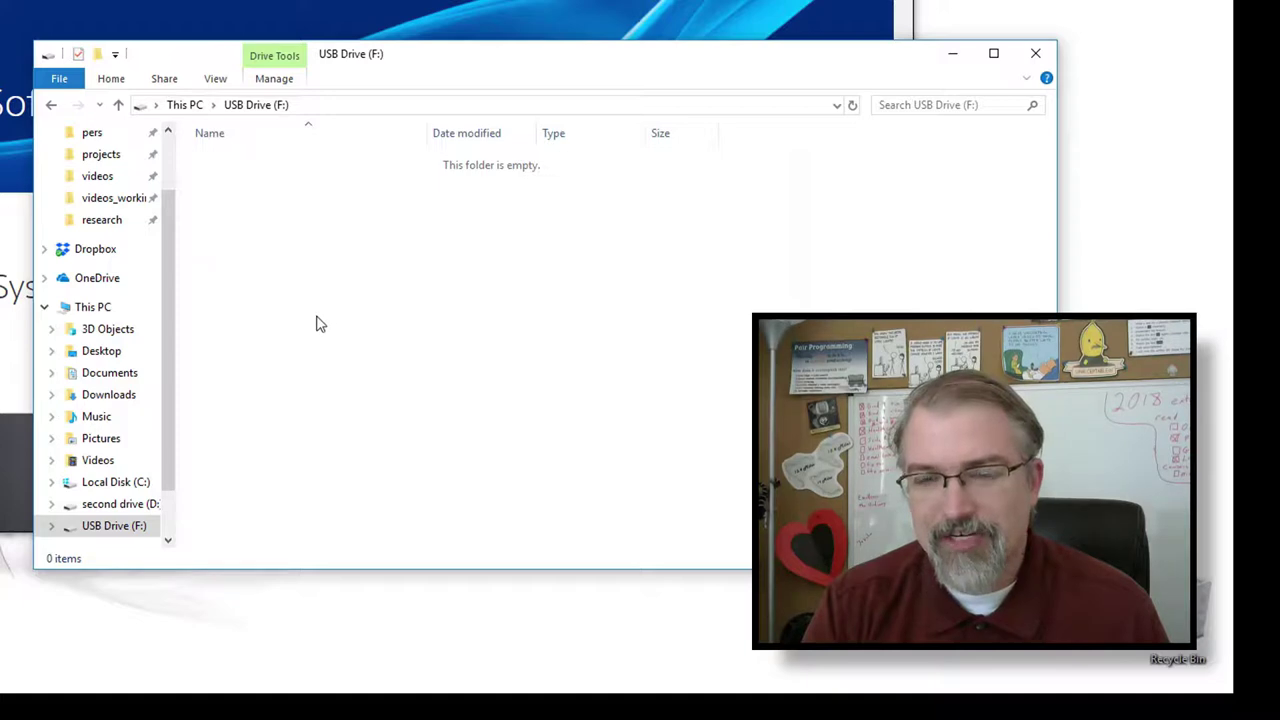
{"action": "right_click", "coordinate": [268, 237]}
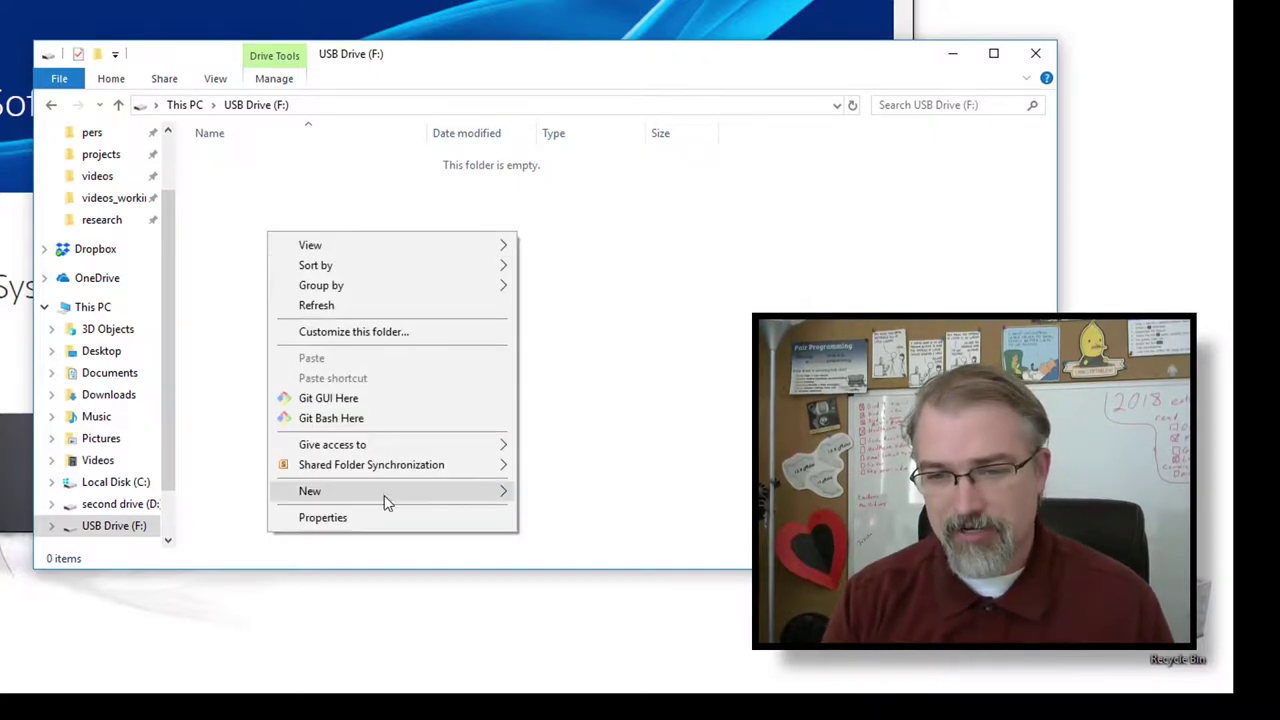
{"action": "mouse_move", "coordinate": [389, 503]}
{"action": "left_click", "coordinate": [566, 284]}
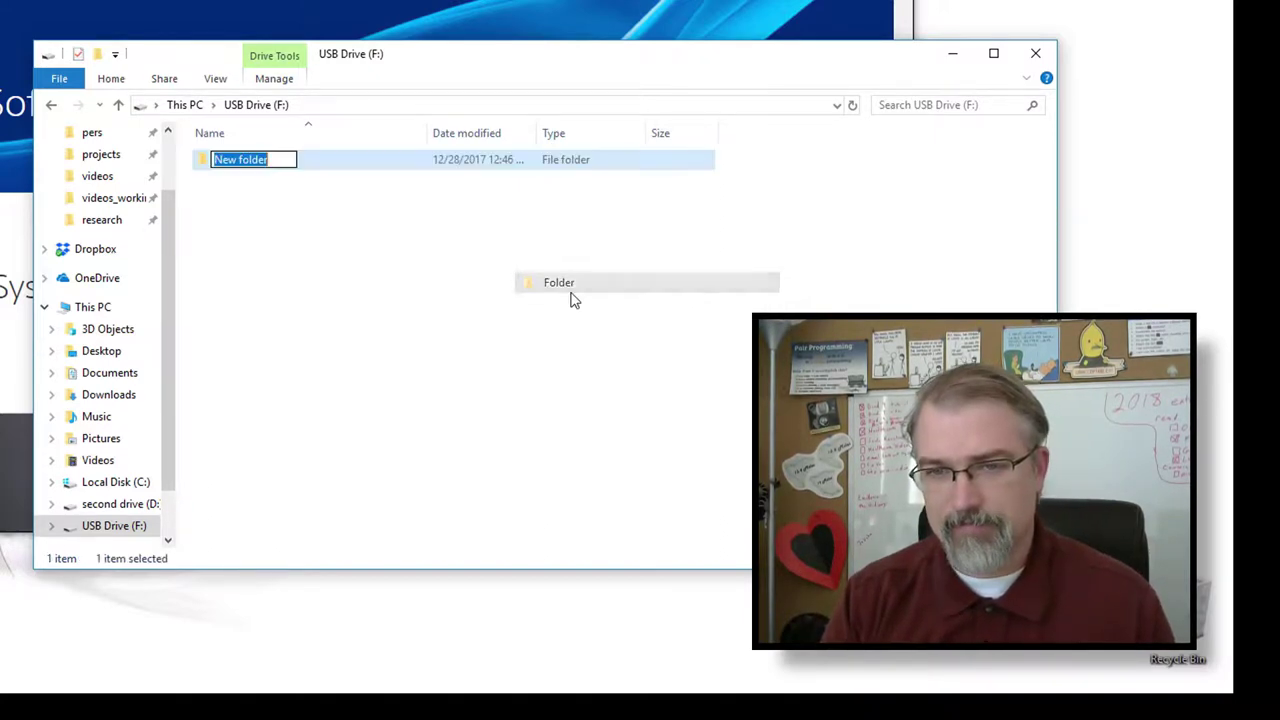
{"action": "type", "text": "p"}
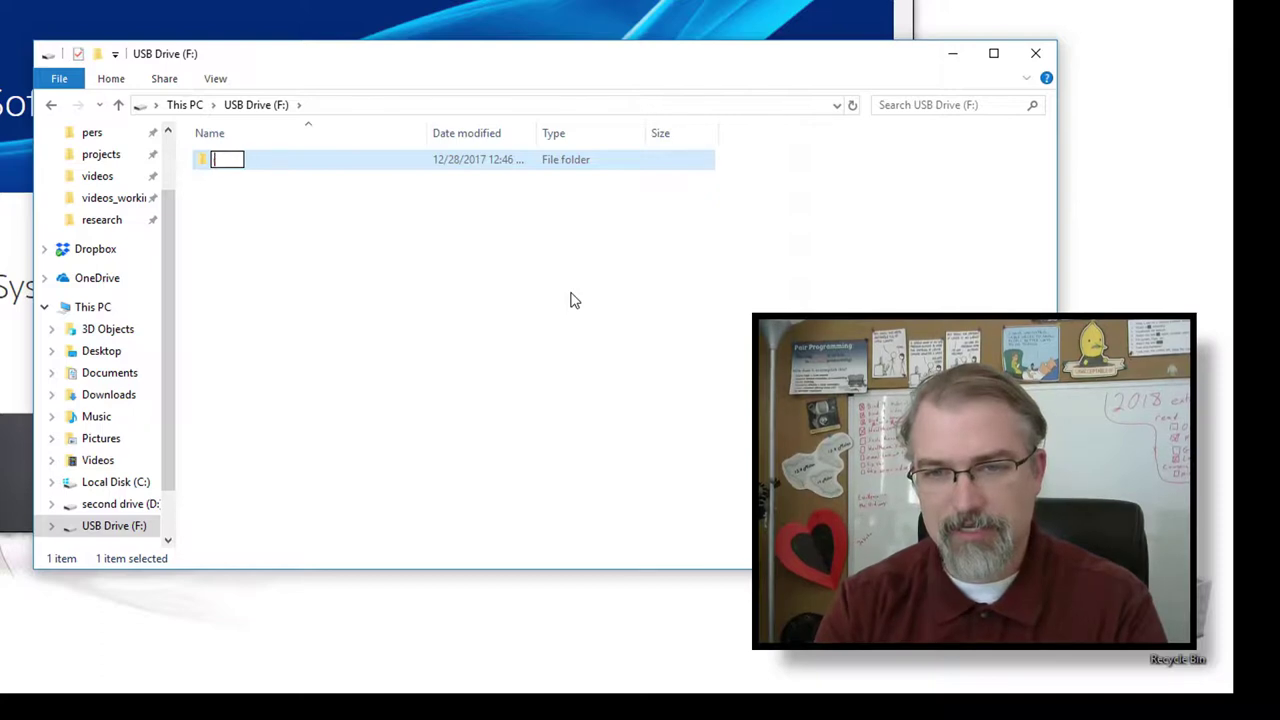
{"action": "type", "text": "S4"}
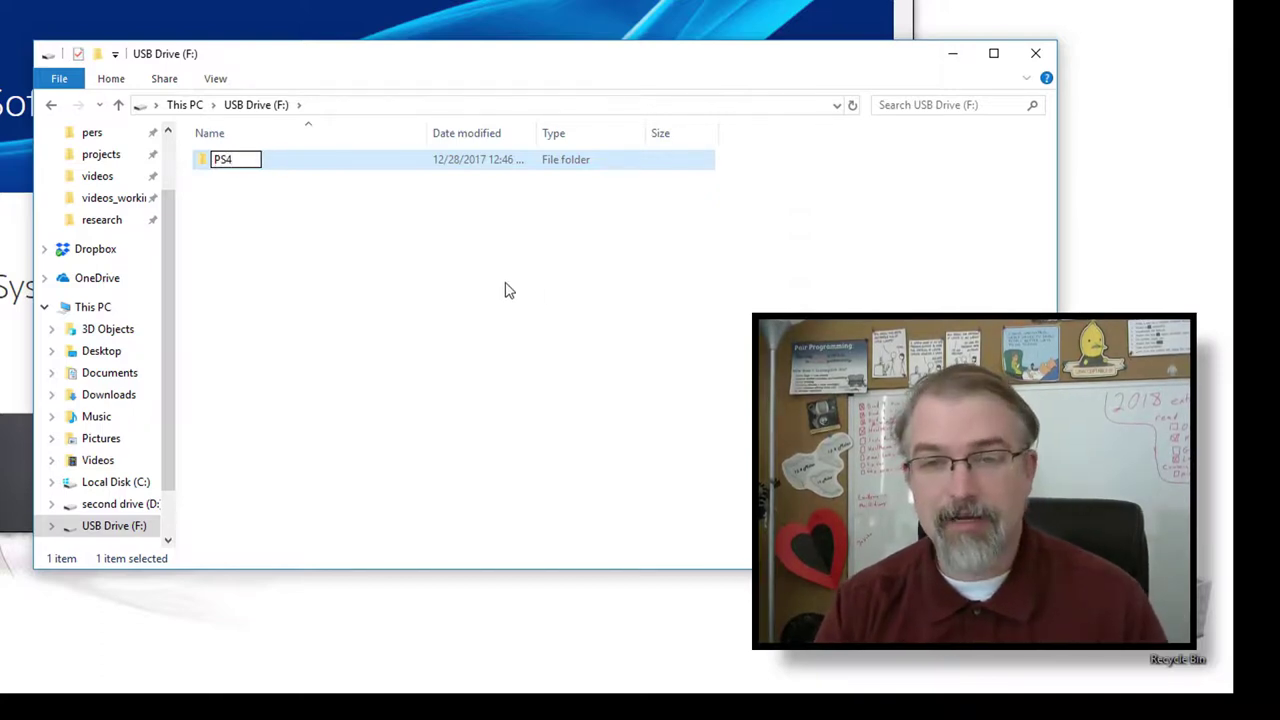
{"action": "left_click", "coordinate": [278, 274]}
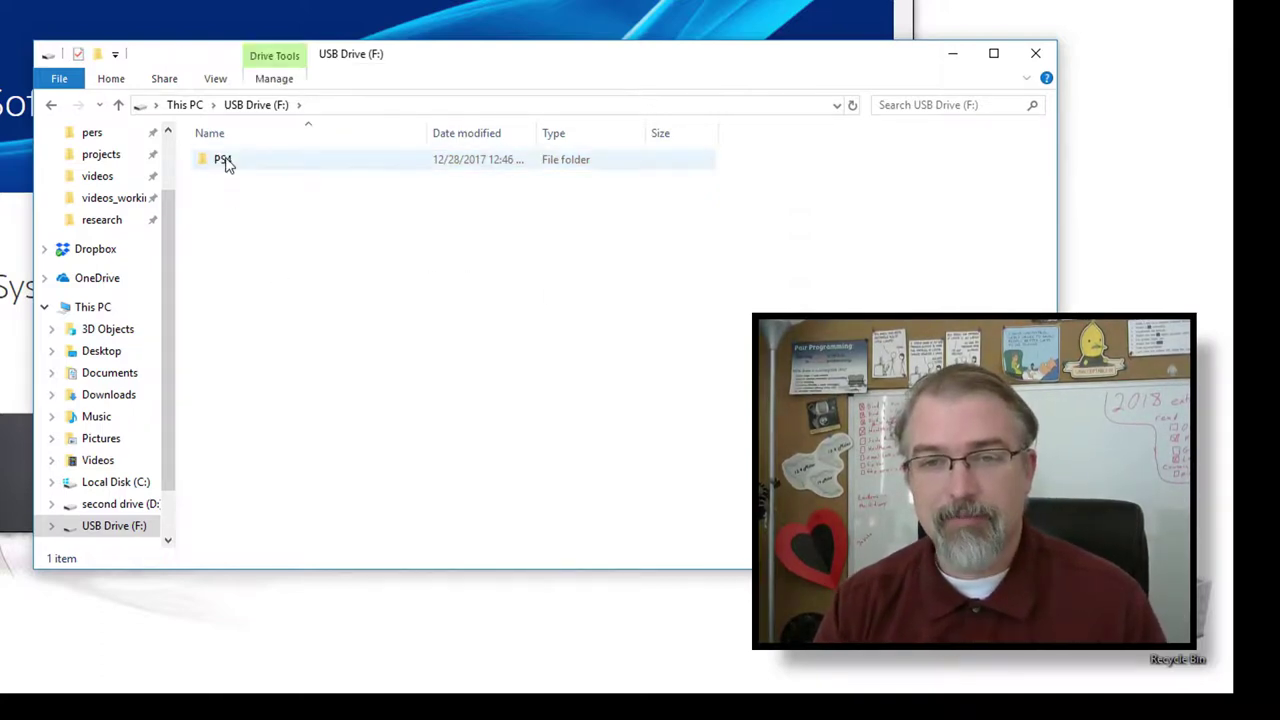
- Create a folder named UPDATE inside the PS4 folder and open it
{"action": "double_click", "coordinate": [222, 160]}
{"action": "right_click", "coordinate": [309, 225]}
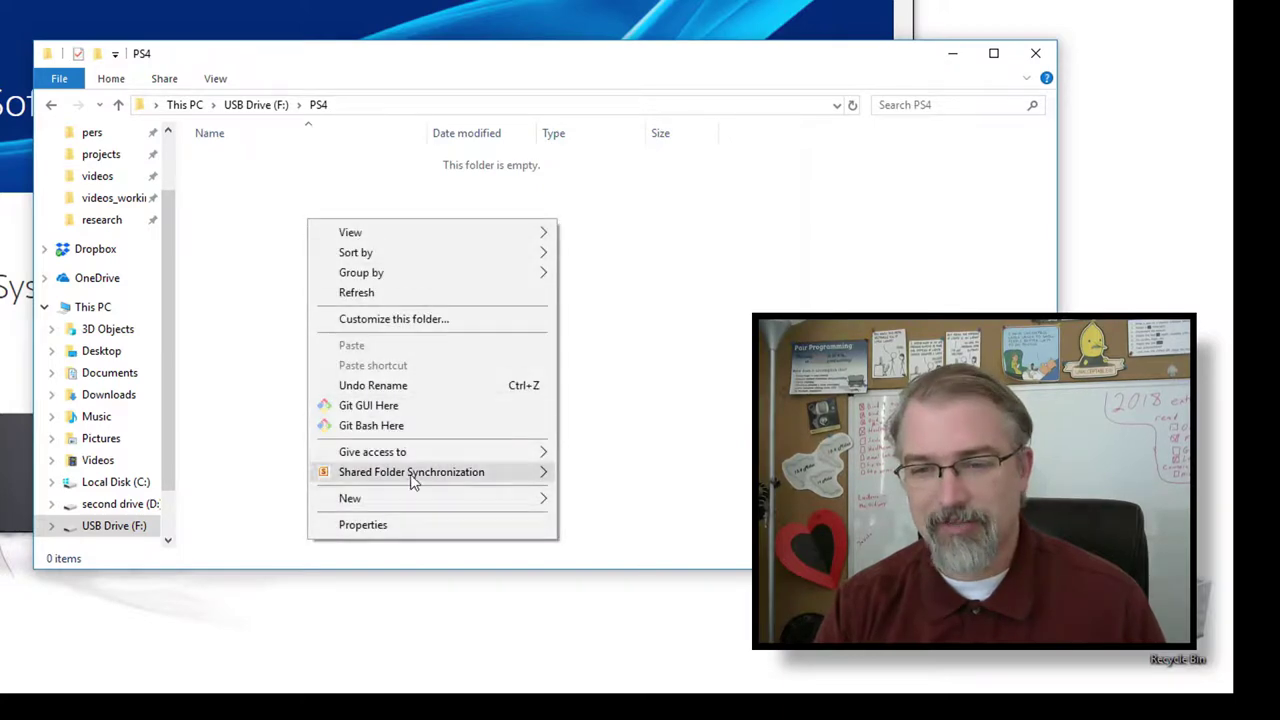
{"action": "mouse_move", "coordinate": [492, 499]}
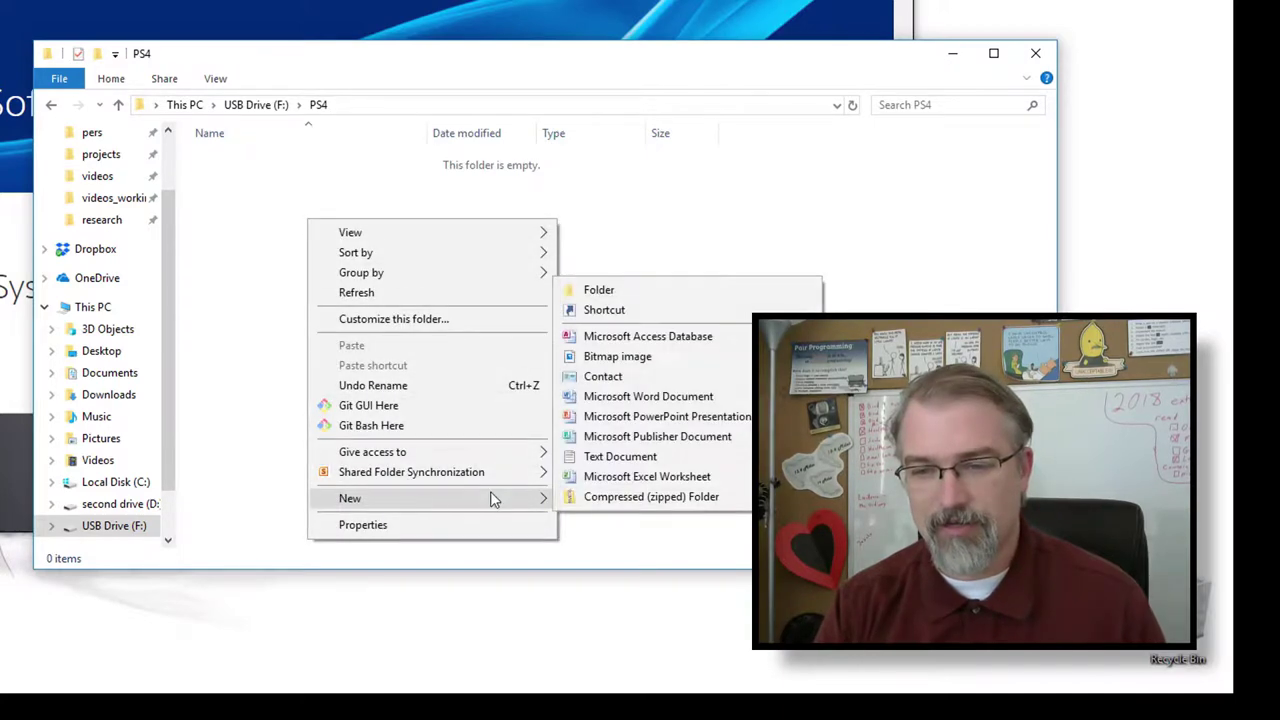
{"action": "left_click", "coordinate": [629, 289]}
{"action": "type", "text": "UPDA"}
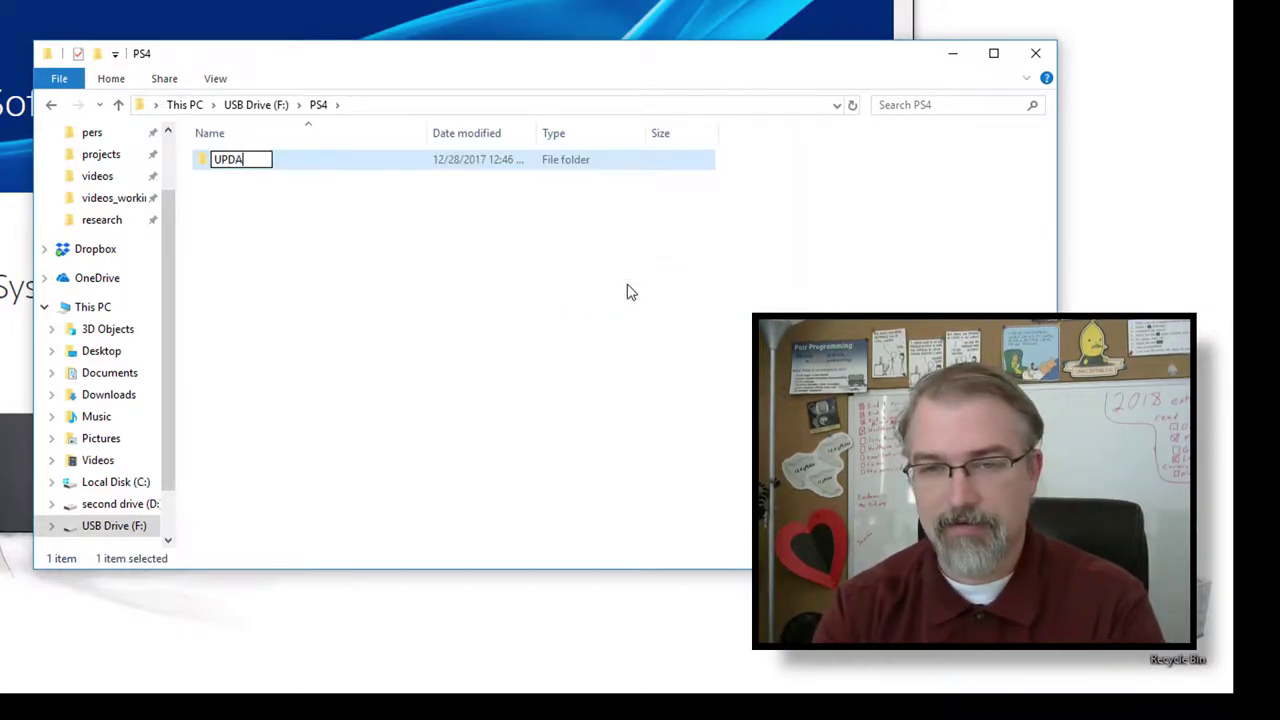
{"action": "type", "text": "TE"}
{"action": "left_click", "coordinate": [245, 366]}
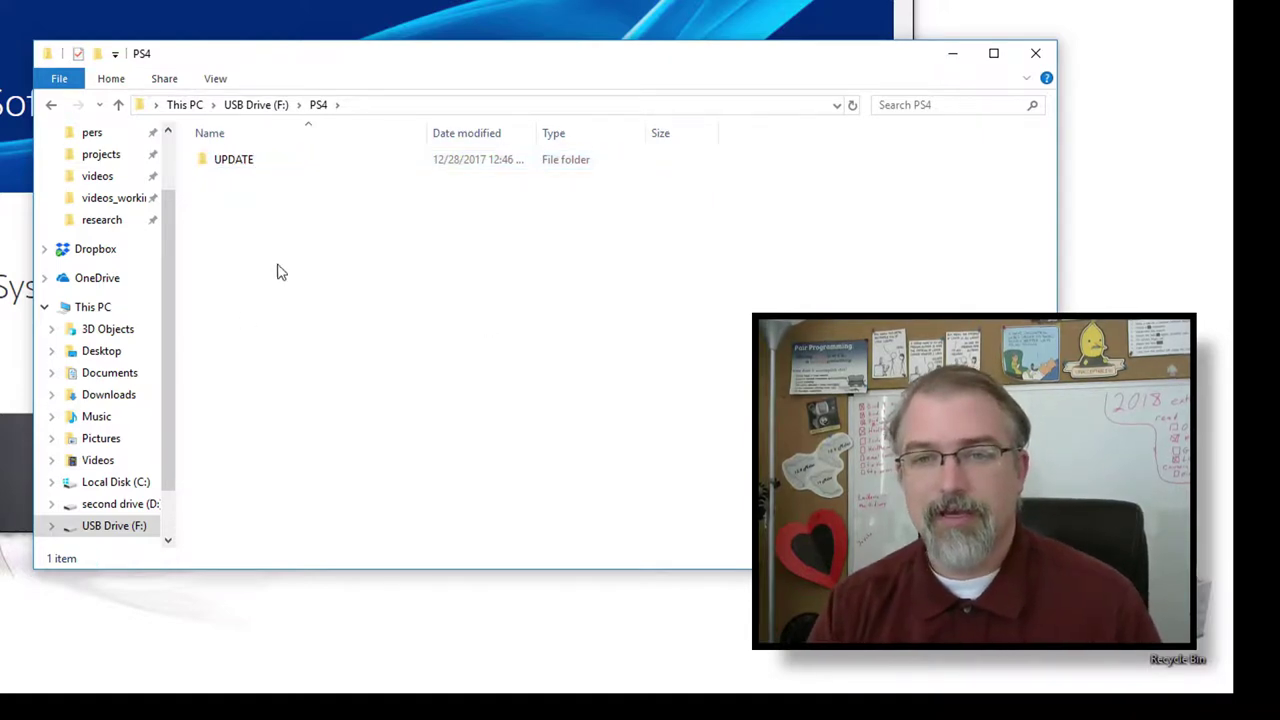
{"action": "double_click", "coordinate": [216, 163]}
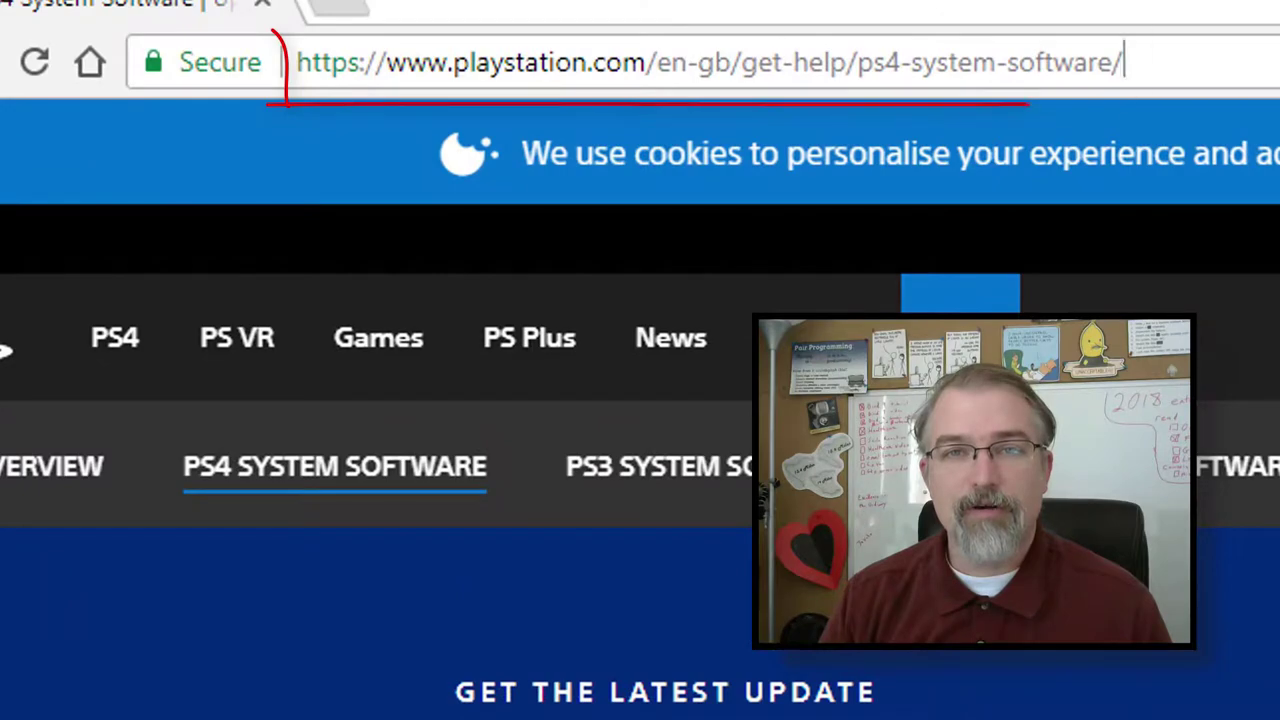
- In the browser's PS4 System Software page, expand "Perform a new installation of the system software" and locate the update file's download link
{"action": "left_click", "coordinate": [710, 62]}
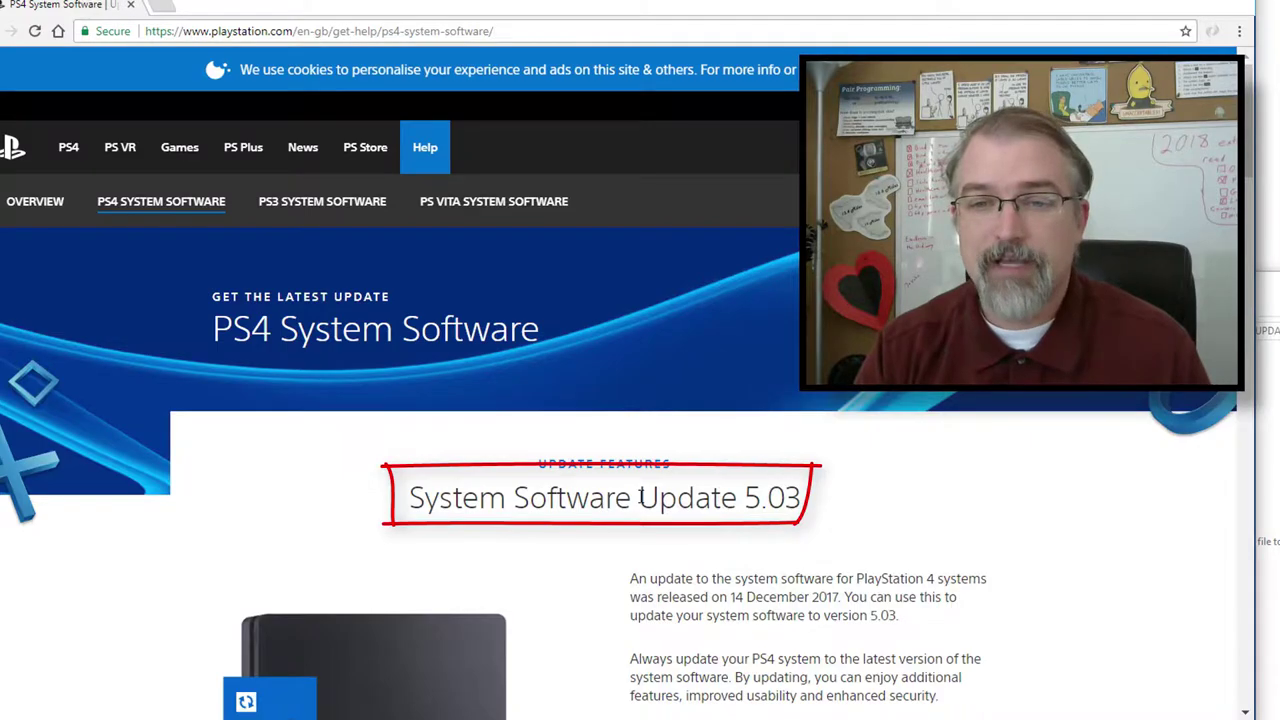
{"action": "scroll", "coordinate": [640, 497], "scroll_direction": "down", "scroll_amount": 20}
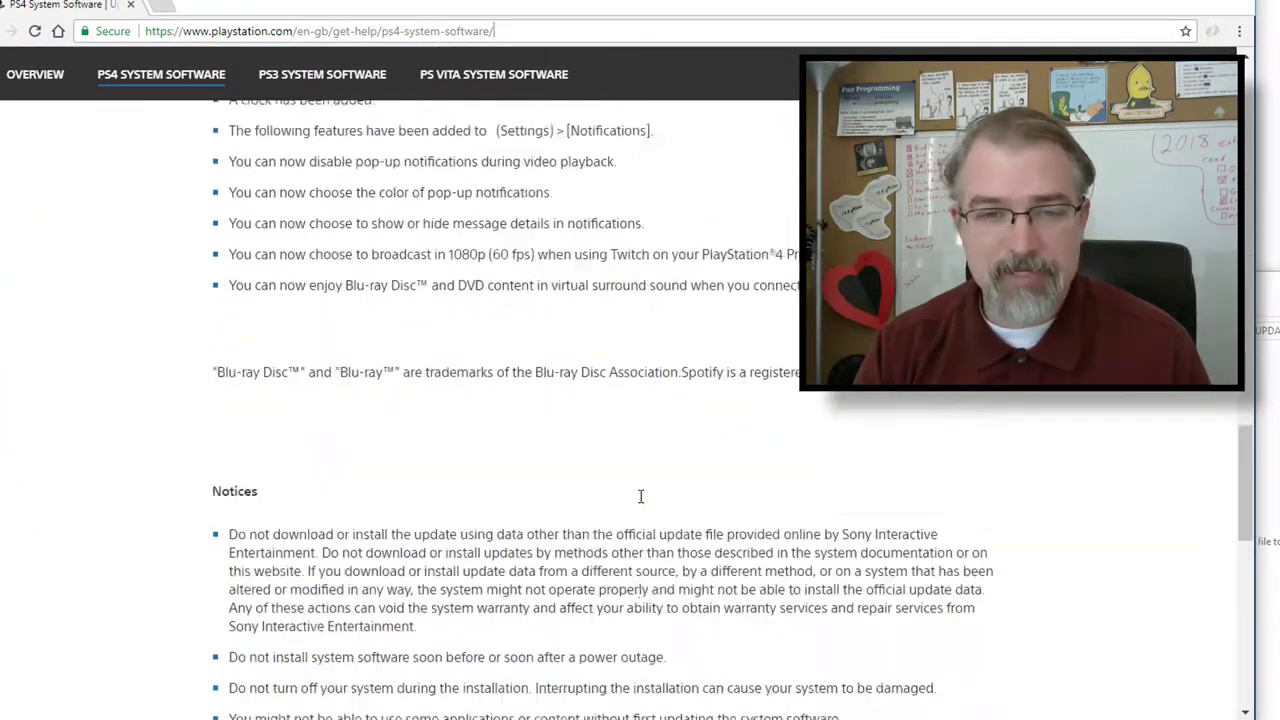
{"action": "scroll", "coordinate": [640, 497], "scroll_direction": "down", "scroll_amount": 2}
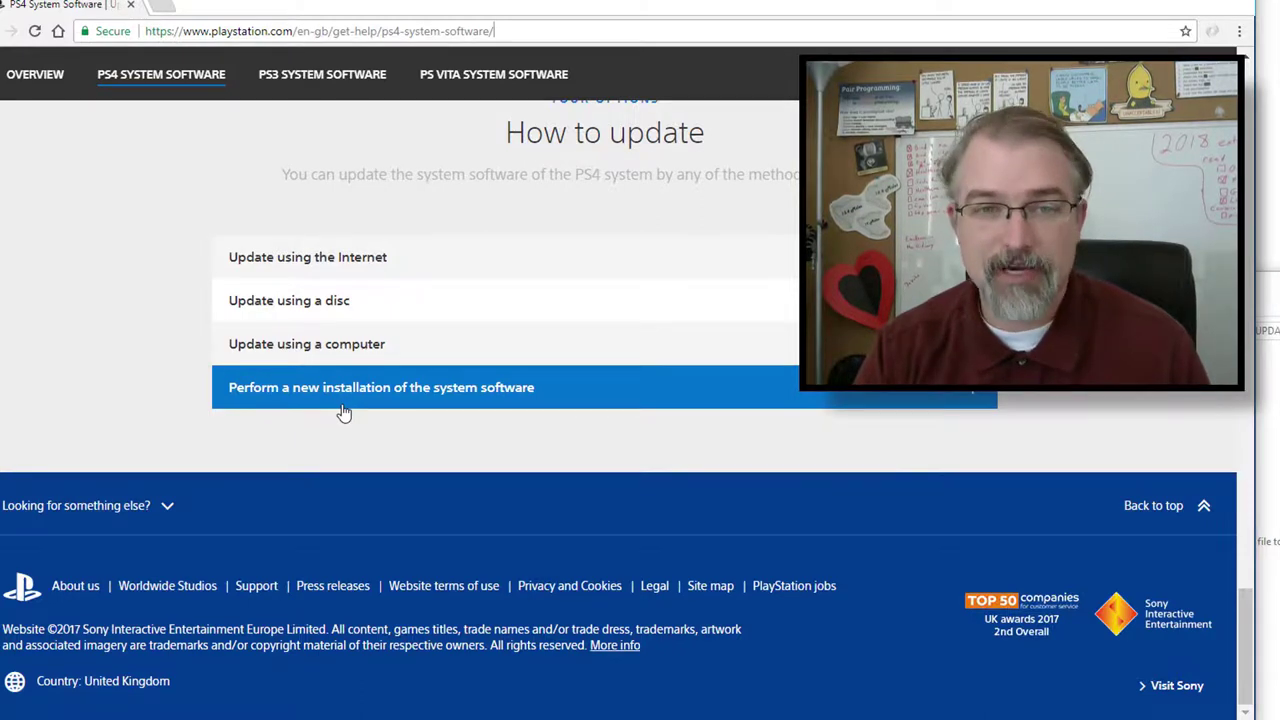
{"action": "left_click", "coordinate": [380, 393]}
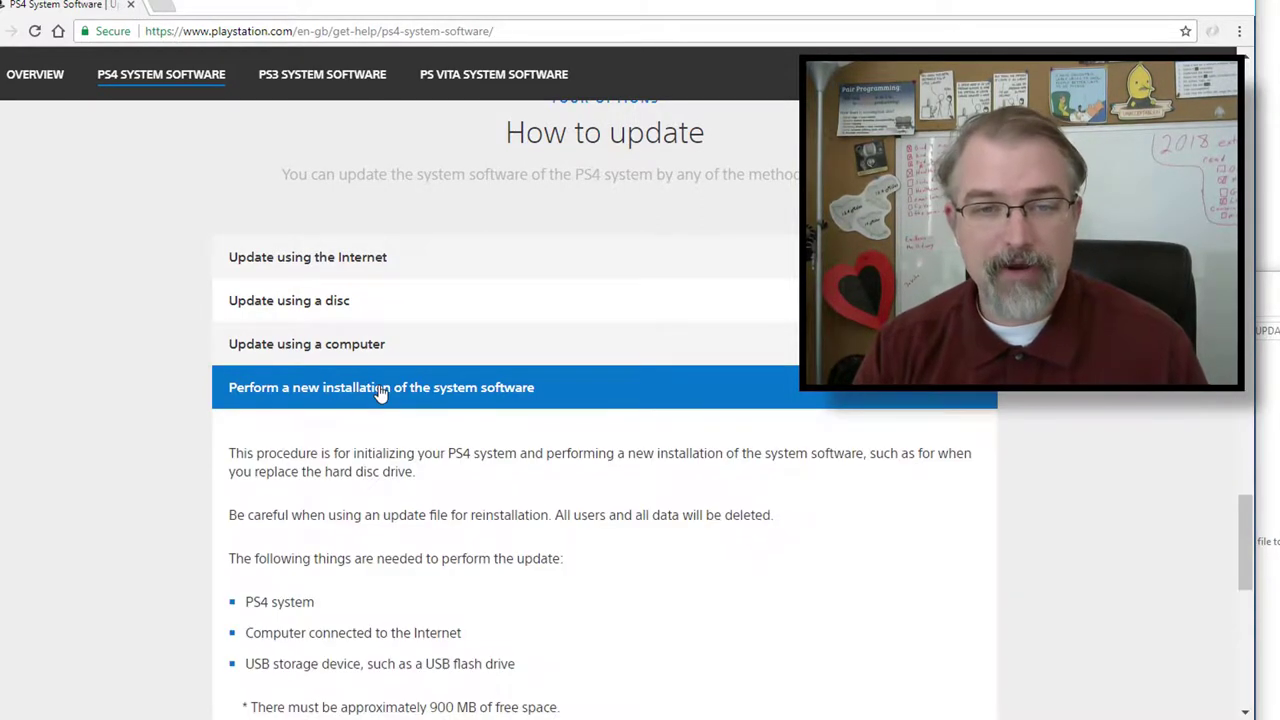
{"action": "scroll", "coordinate": [251, 418], "scroll_direction": "down", "scroll_amount": 2}
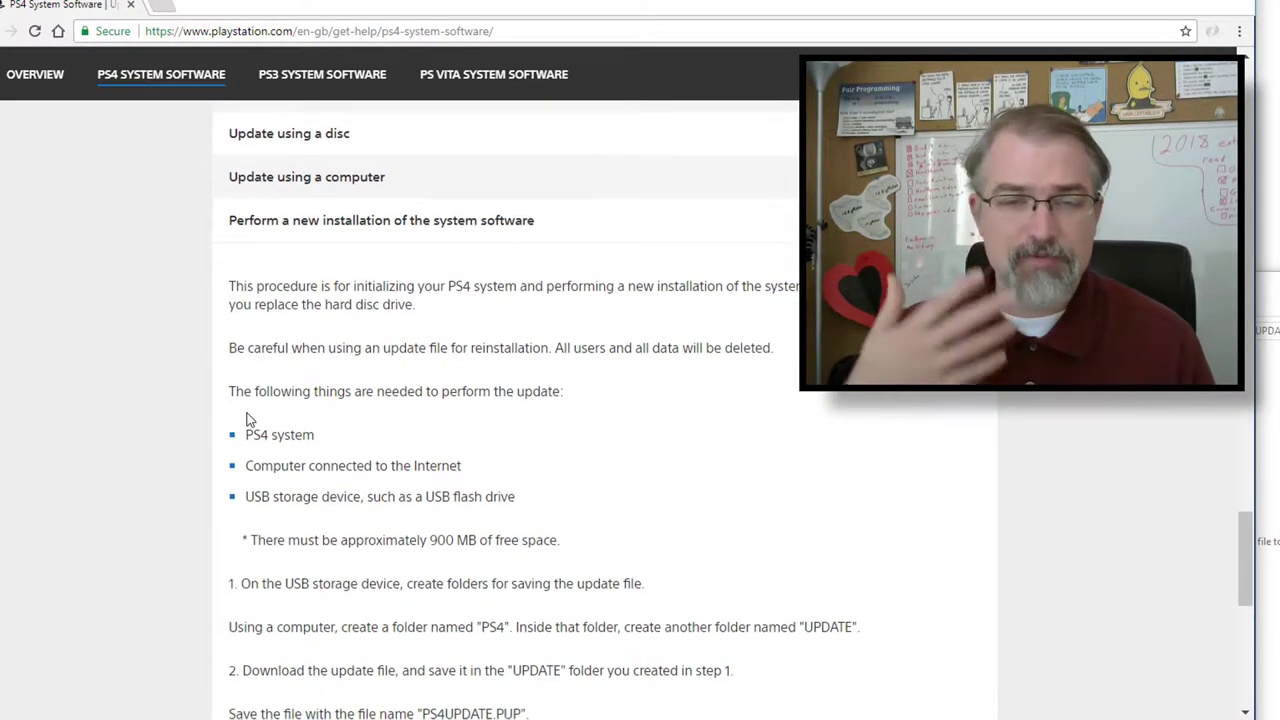
{"action": "scroll", "coordinate": [251, 420], "scroll_direction": "down", "scroll_amount": 3}
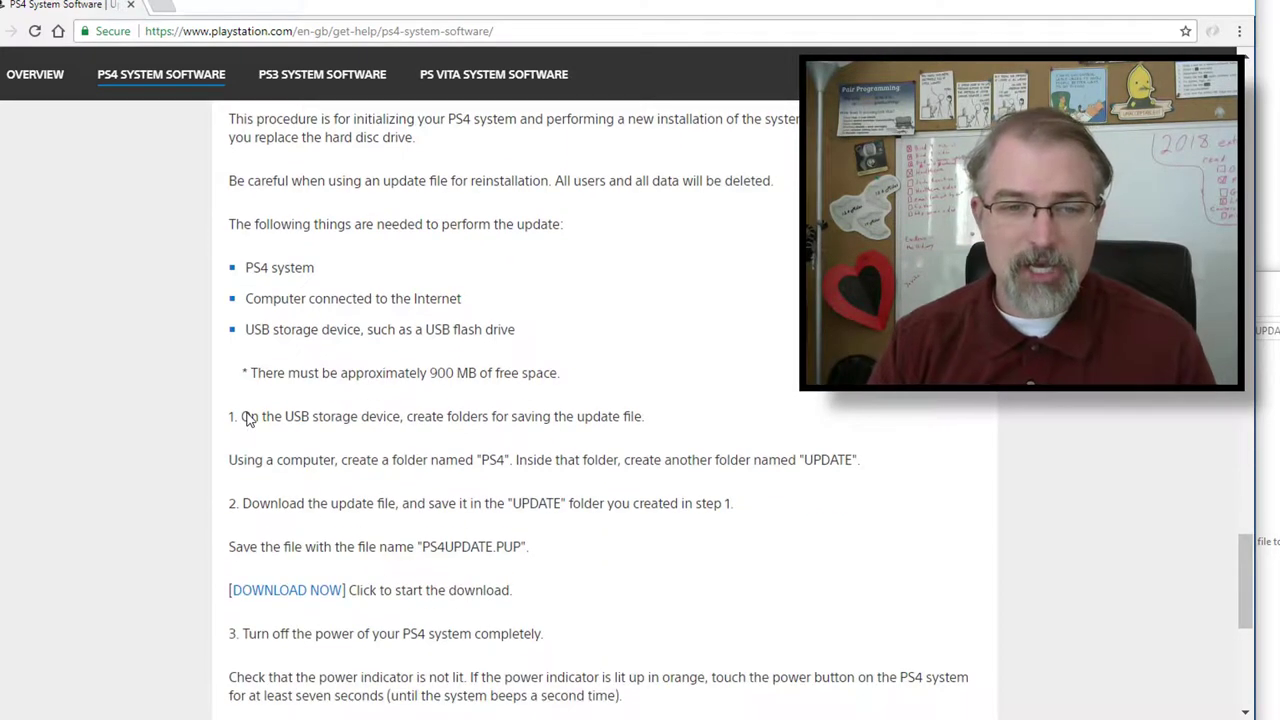
{"action": "scroll", "coordinate": [248, 412], "scroll_direction": "down", "scroll_amount": 1}
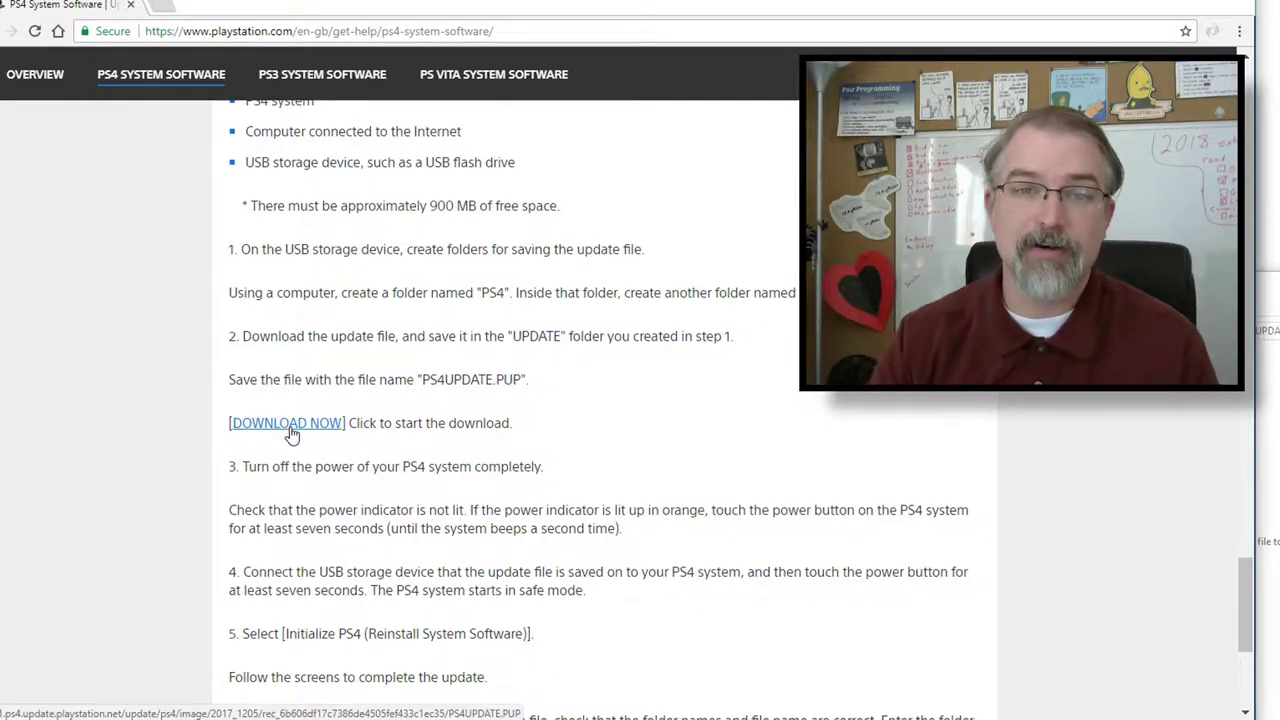
- Download the PS4UPDATE.PUP update file and show it in its download folder
{"action": "left_click", "coordinate": [287, 423]}
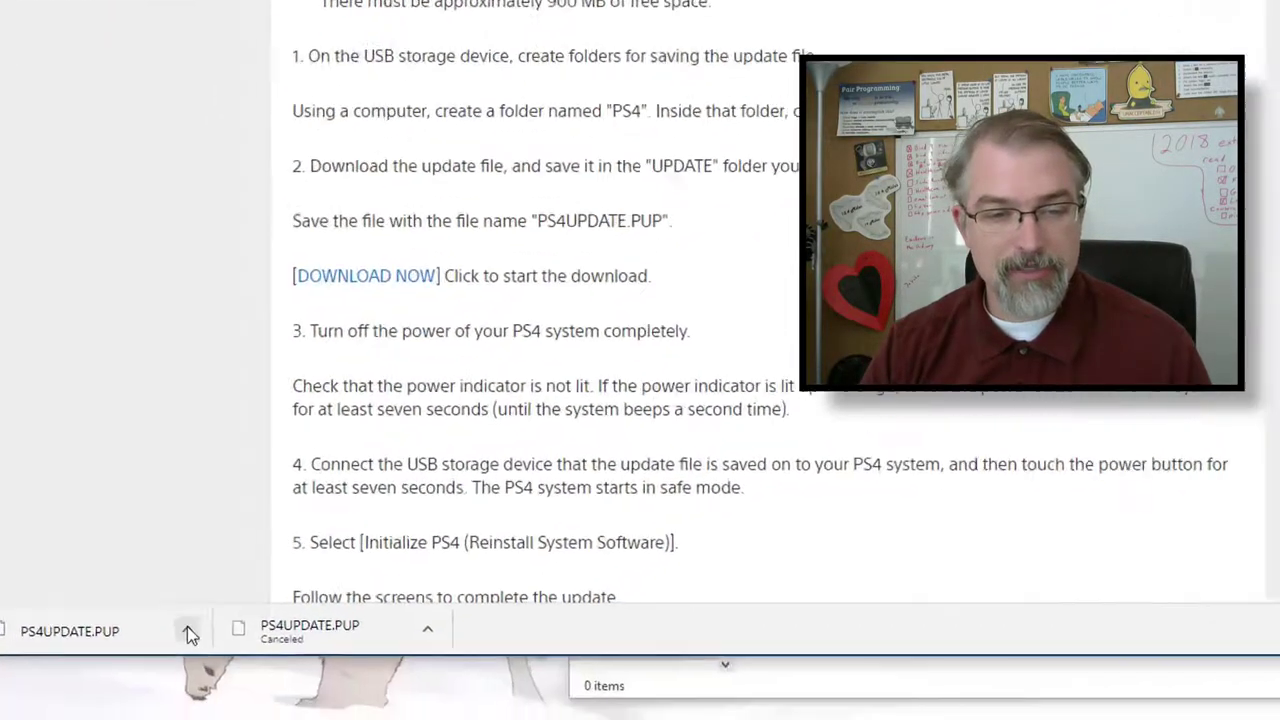
{"action": "left_click", "coordinate": [147, 706]}
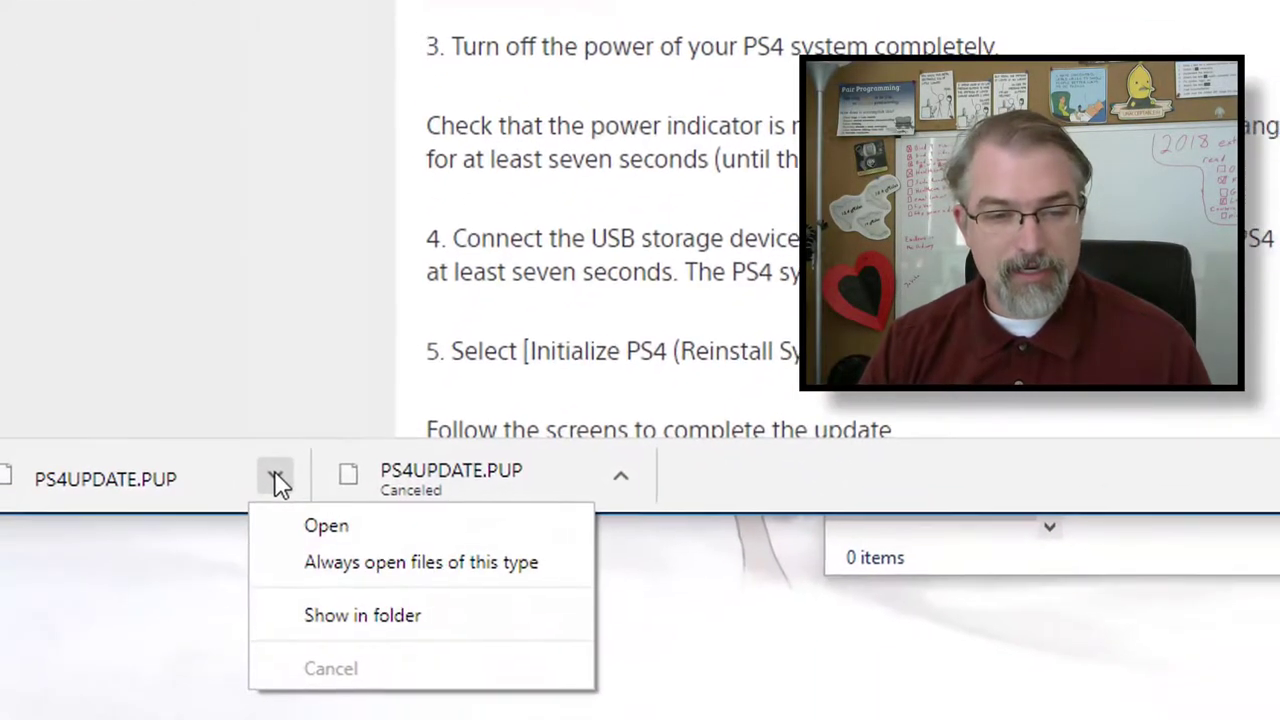
{"action": "left_click", "coordinate": [308, 620]}
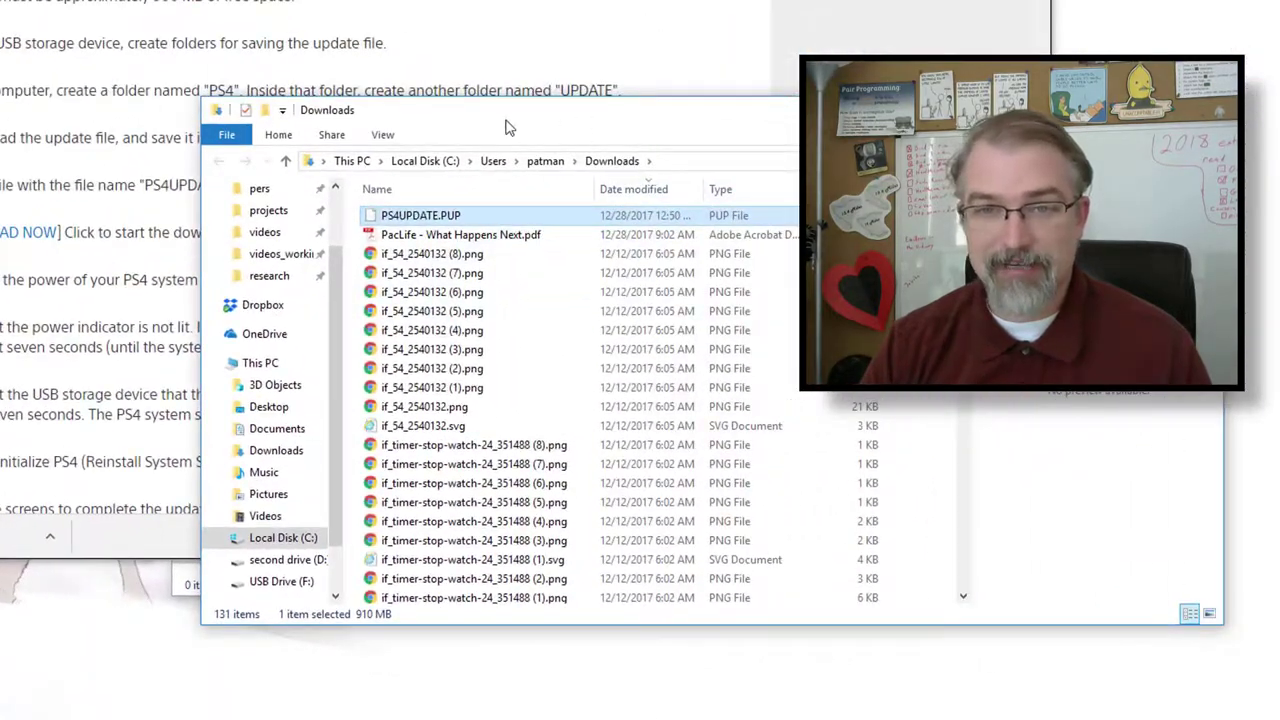
- Place the Downloads window beside the UPDATE window and copy PS4UPDATE.PUP into the USB drive's PS4\UPDATE folder
{"action": "left_click_drag", "start_coordinate": [505, 113], "coordinate": [200, 146]}
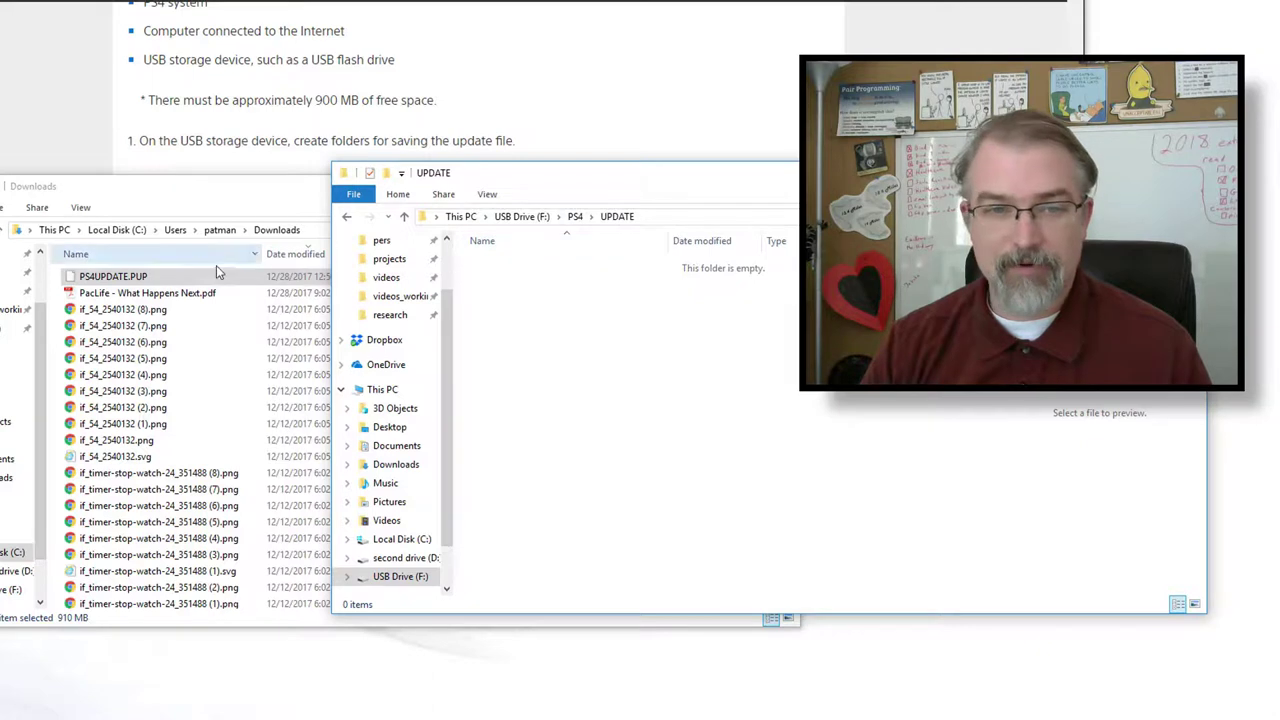
{"action": "left_click_drag", "start_coordinate": [140, 282], "coordinate": [548, 342]}
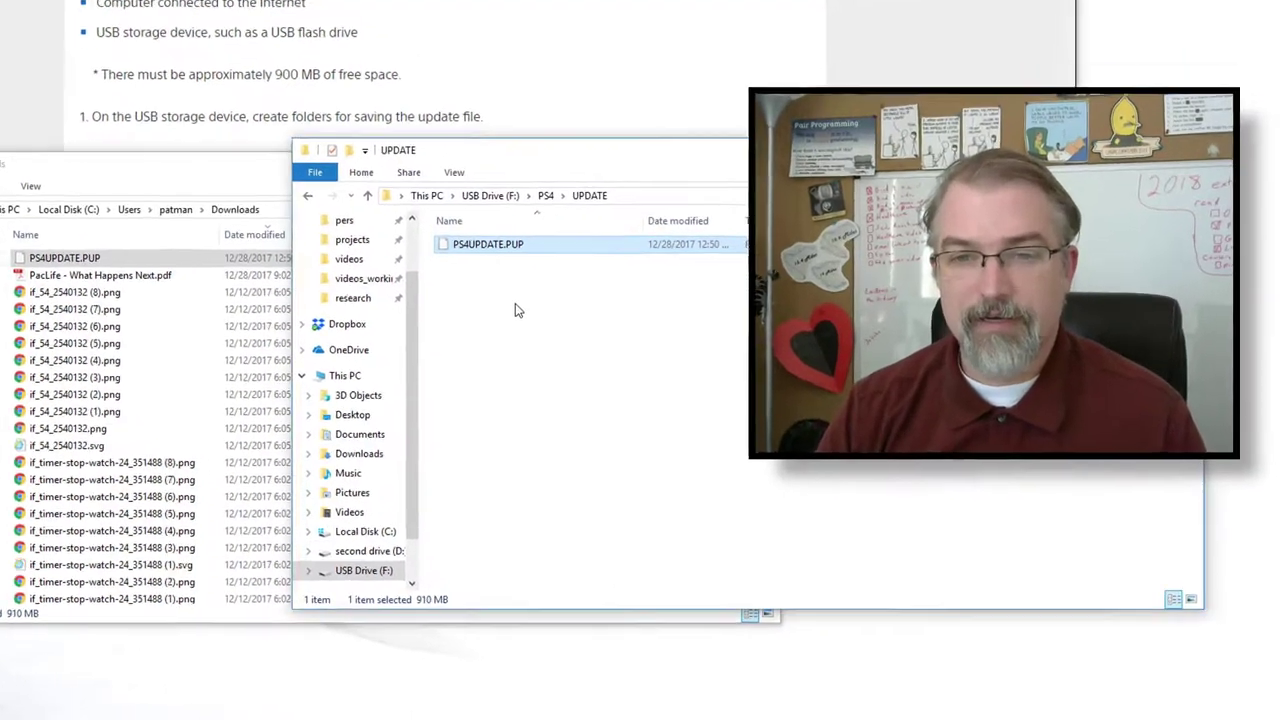
{"action": "left_click", "coordinate": [548, 328]}
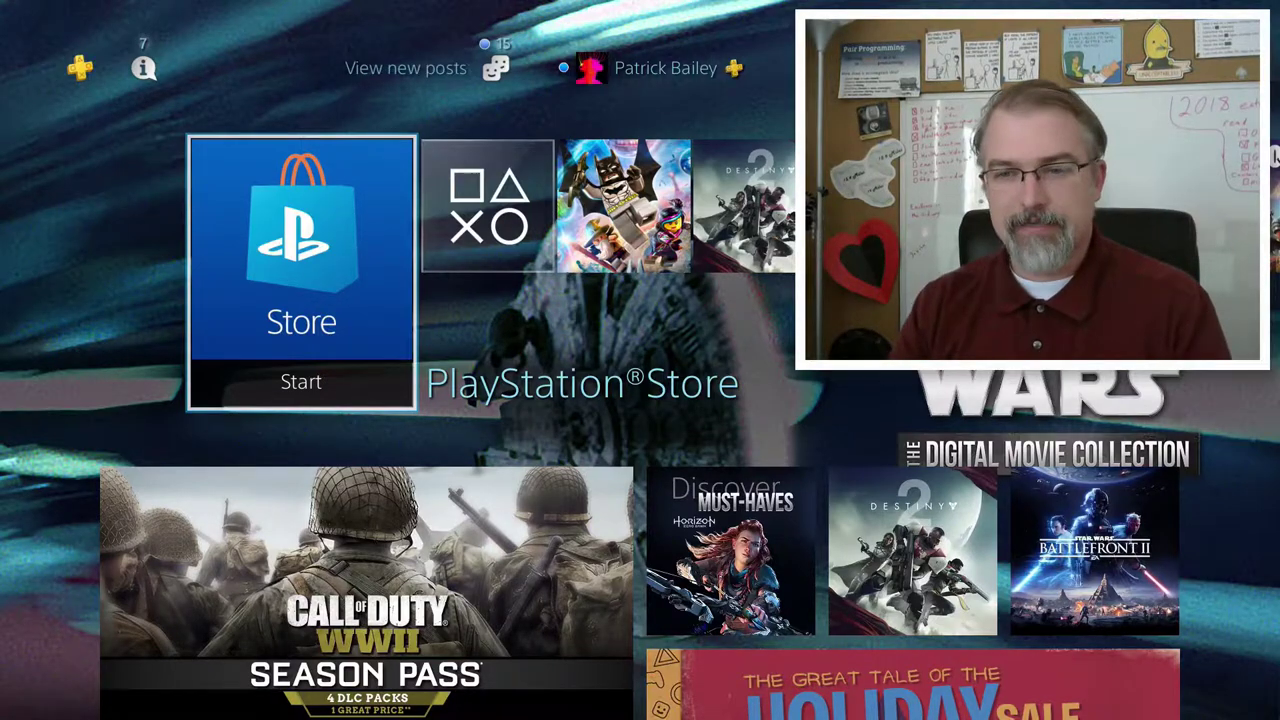
- Switch to the PS4 console and open the System section of its Settings
{"action": "key", "text": "Up"}
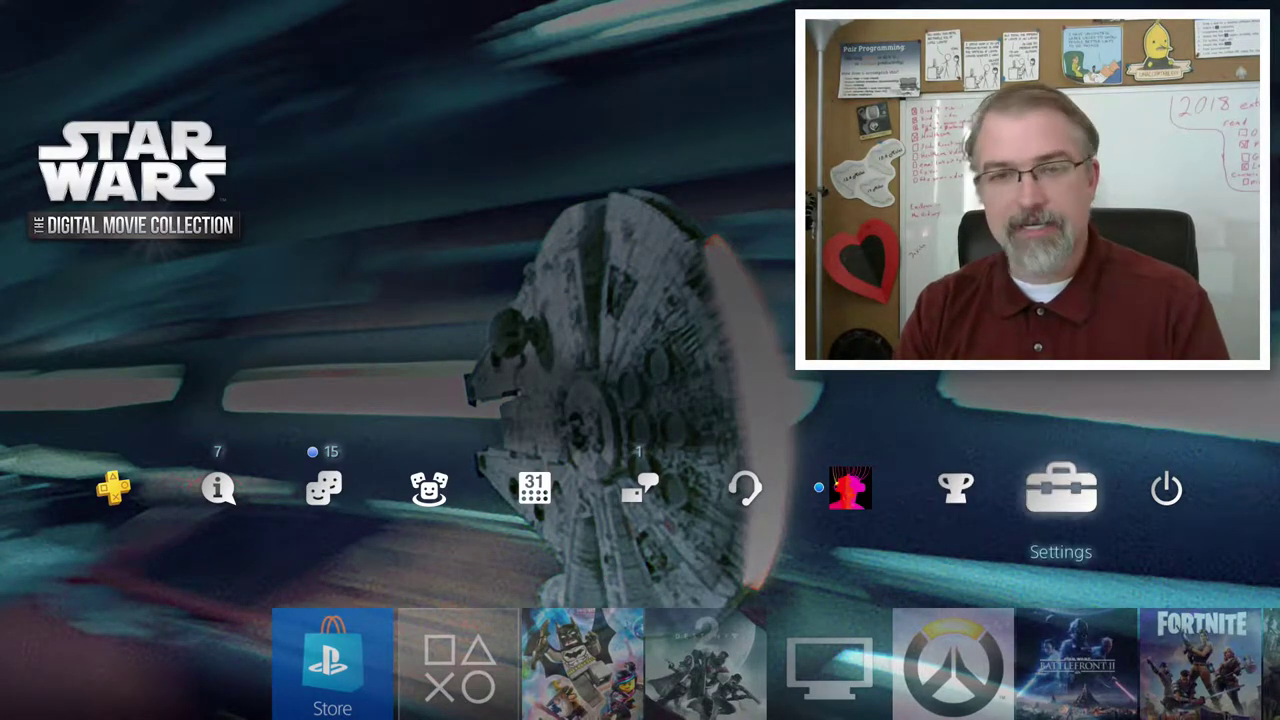
{"action": "key", "text": "Return"}
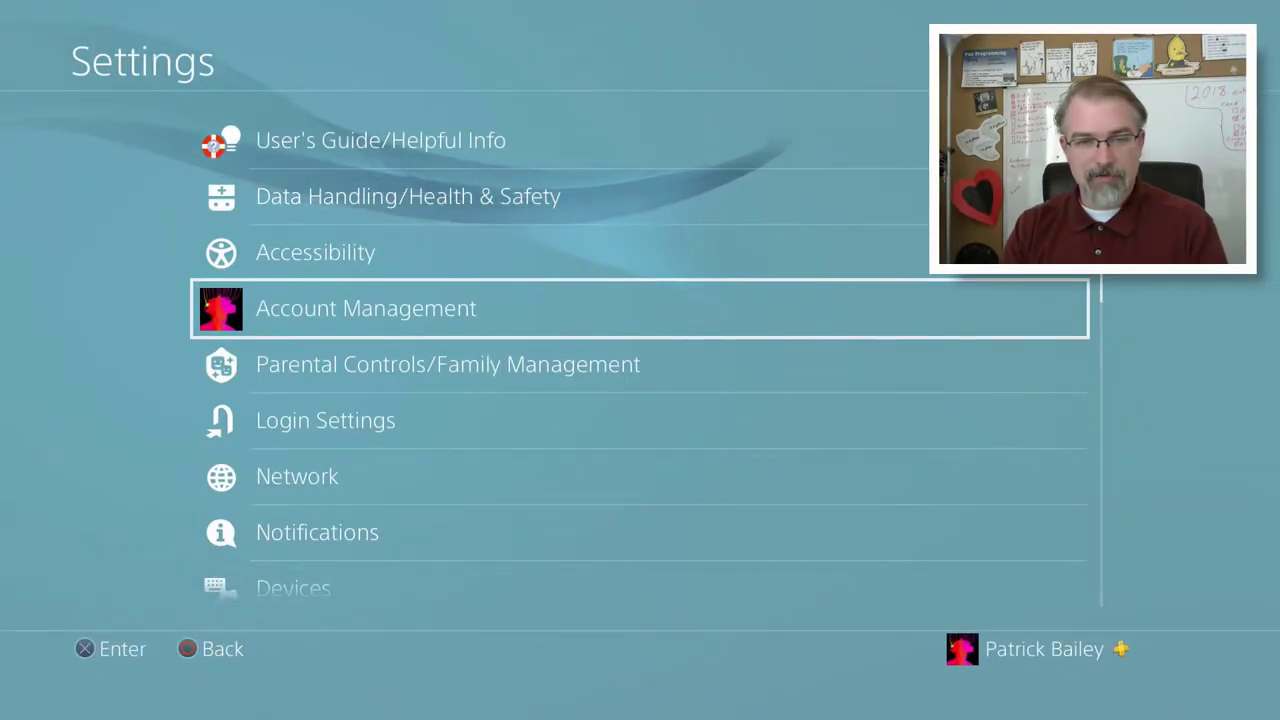
{"action": "key", "text": "Down"}
{"action": "key", "text": "Down"}
{"action": "key", "text": "Down"}
{"action": "key", "text": "Down"}
{"action": "key", "text": "Down"}
{"action": "key", "text": "Down"}
{"action": "key", "text": "Down"}
{"action": "key", "text": "Down"}
{"action": "key", "text": "Down"}
{"action": "key", "text": "Down"}
{"action": "key", "text": "Down"}
{"action": "key", "text": "Down"}
{"action": "key", "text": "Down"}
{"action": "key", "text": "Down"}
{"action": "key", "text": "Down"}
{"action": "key", "text": "Down"}
{"action": "key", "text": "Down"}
{"action": "key", "text": "Down"}
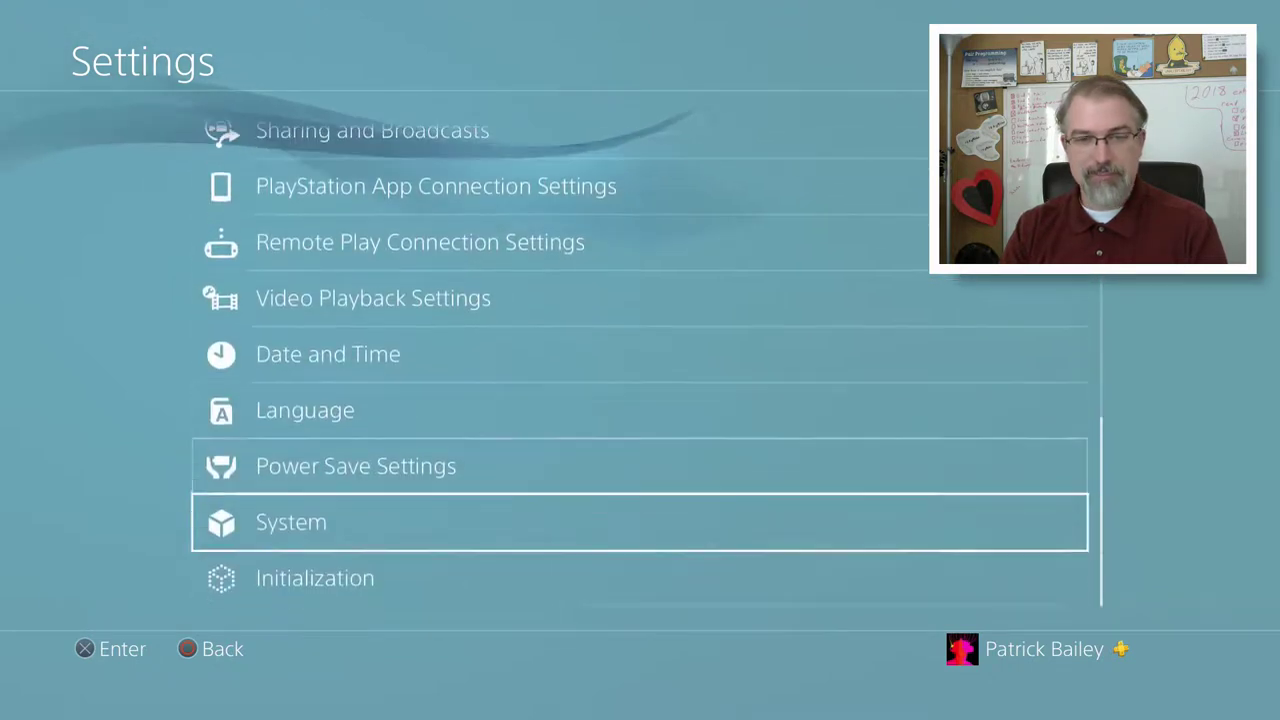
{"action": "key", "text": "Return"}
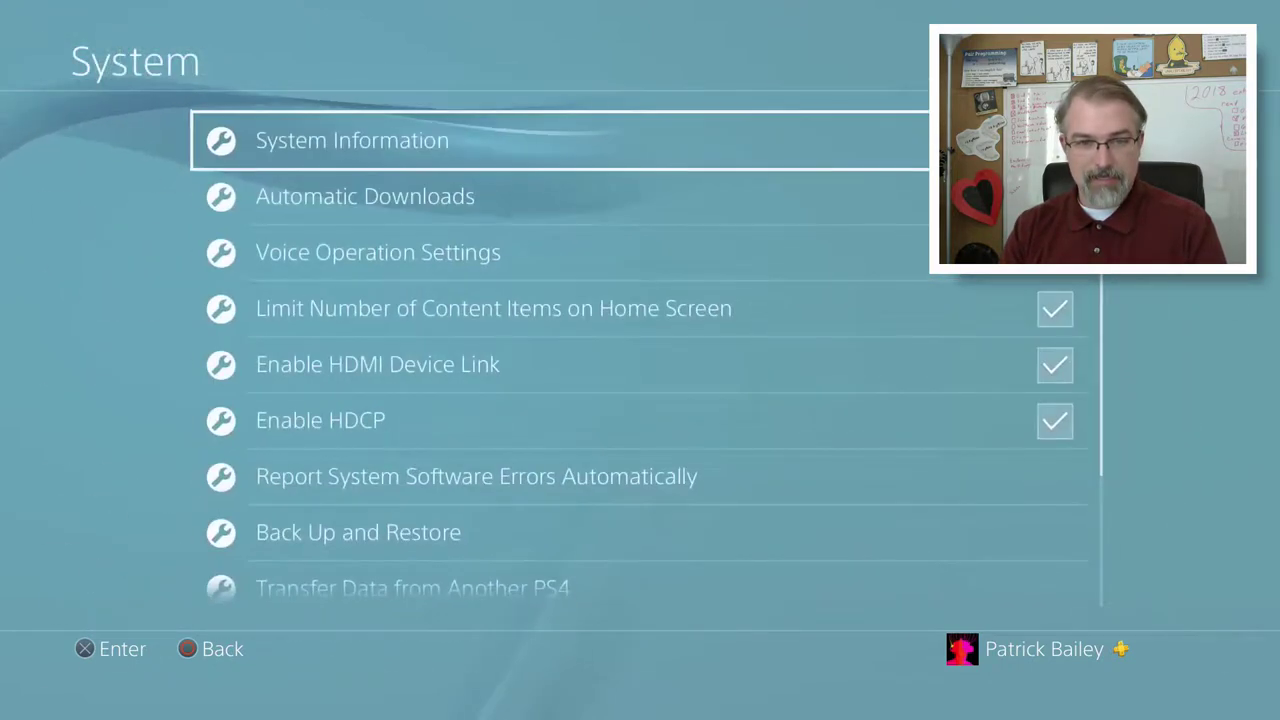
- Open Back Up and Restore in the System settings
{"action": "key", "text": "Down"}
{"action": "key", "text": "Down"}
{"action": "key", "text": "Down"}
{"action": "key", "text": "Down"}
{"action": "key", "text": "Down"}
{"action": "key", "text": "Down"}
{"action": "key", "text": "Down"}
{"action": "key", "text": "Down"}
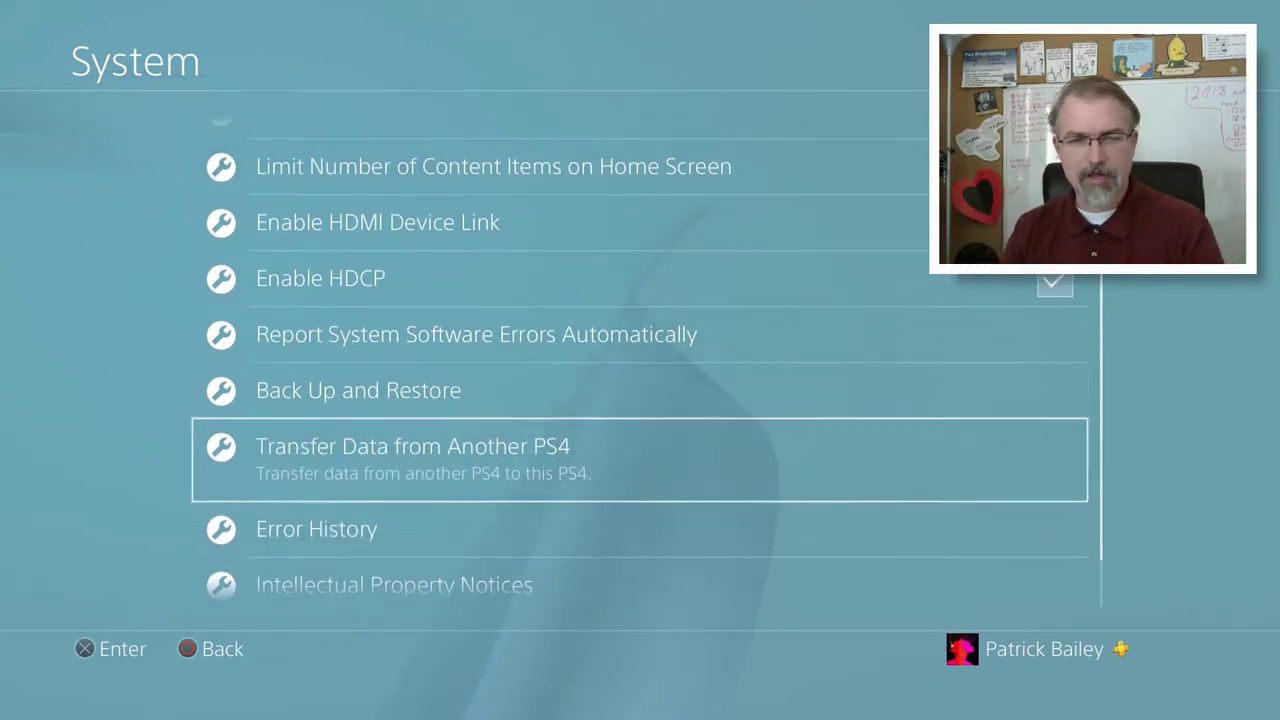
{"action": "key", "text": "Up"}
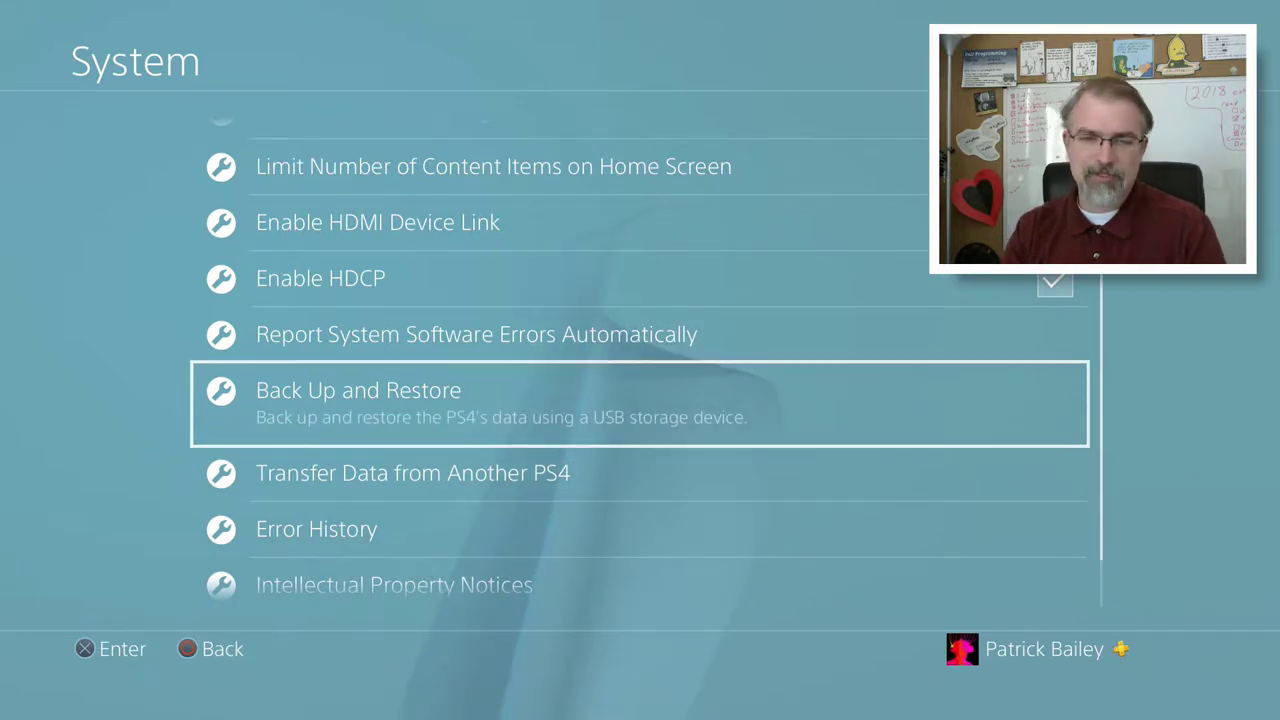
{"action": "key", "text": "Return"}
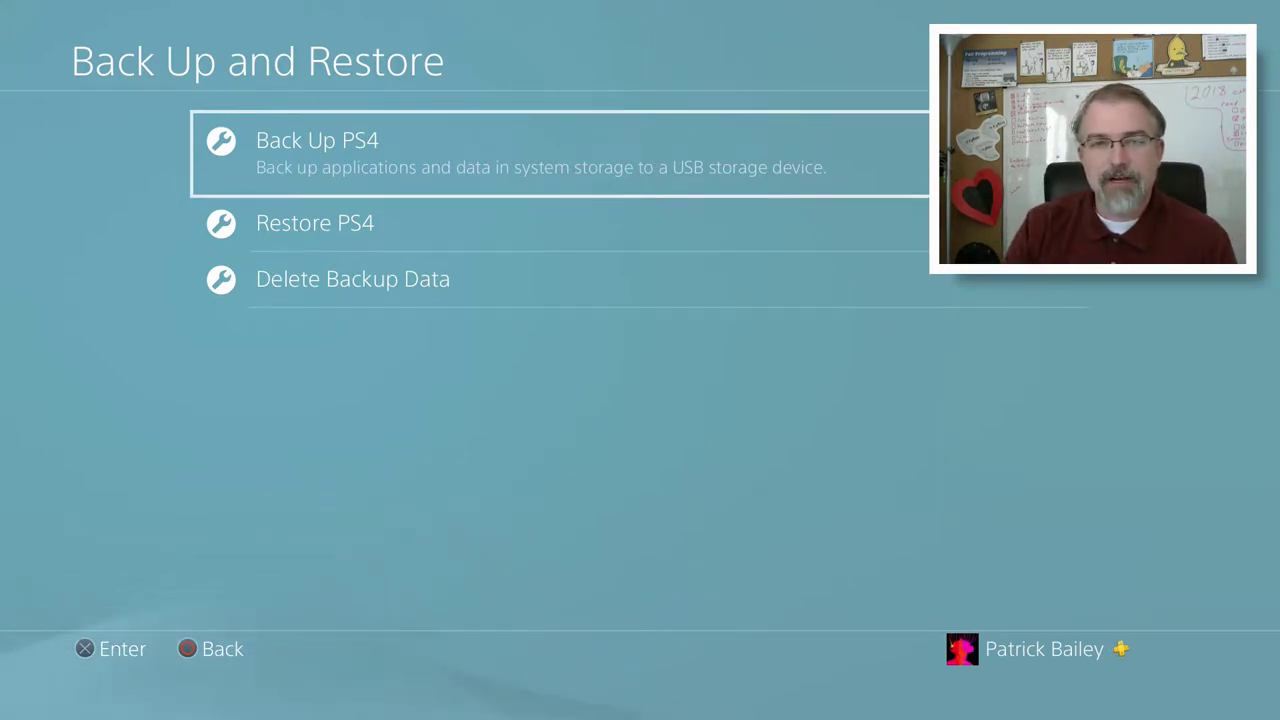
{"action": "key", "text": "Return"}
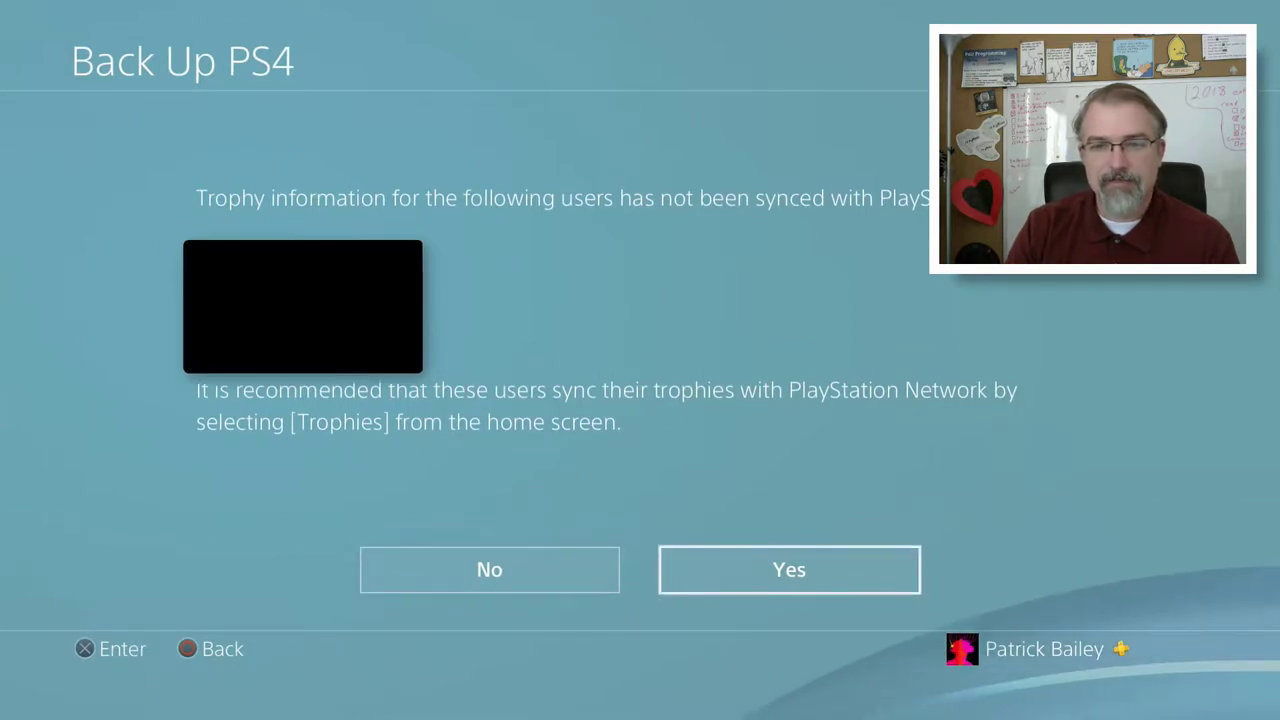
{"action": "key", "text": "Return"}
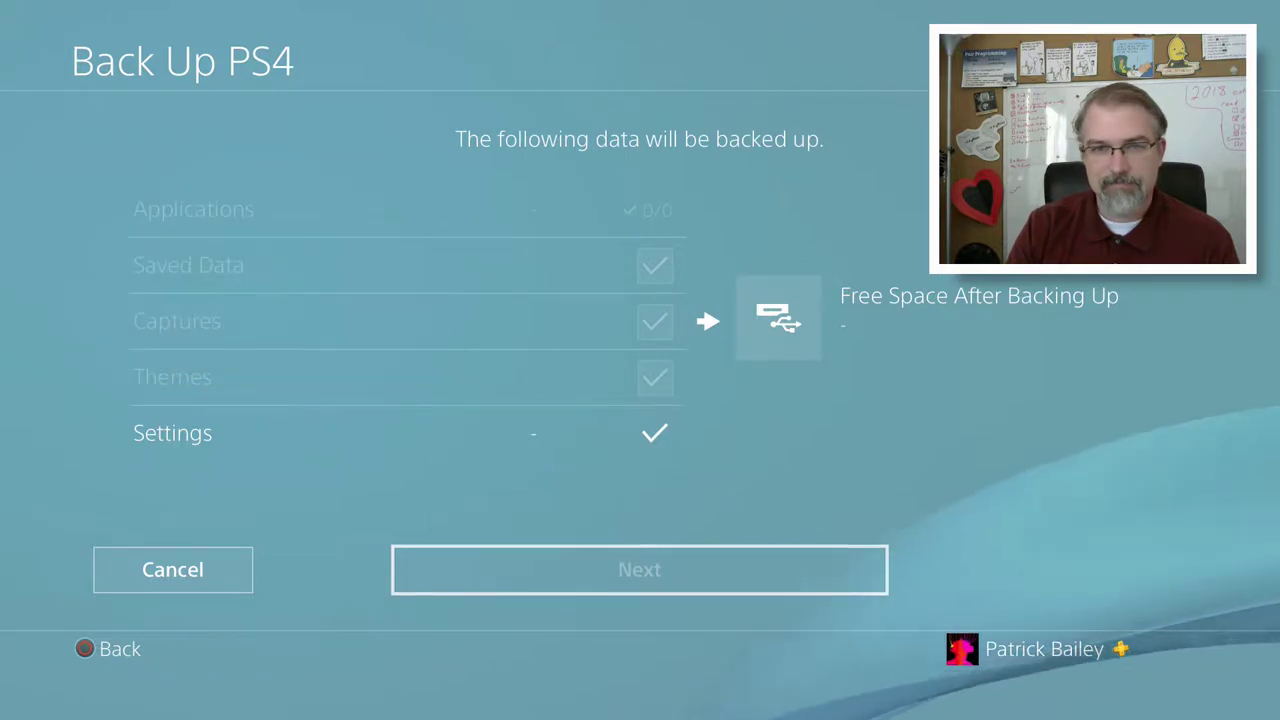
{"action": "key", "text": "Escape"}
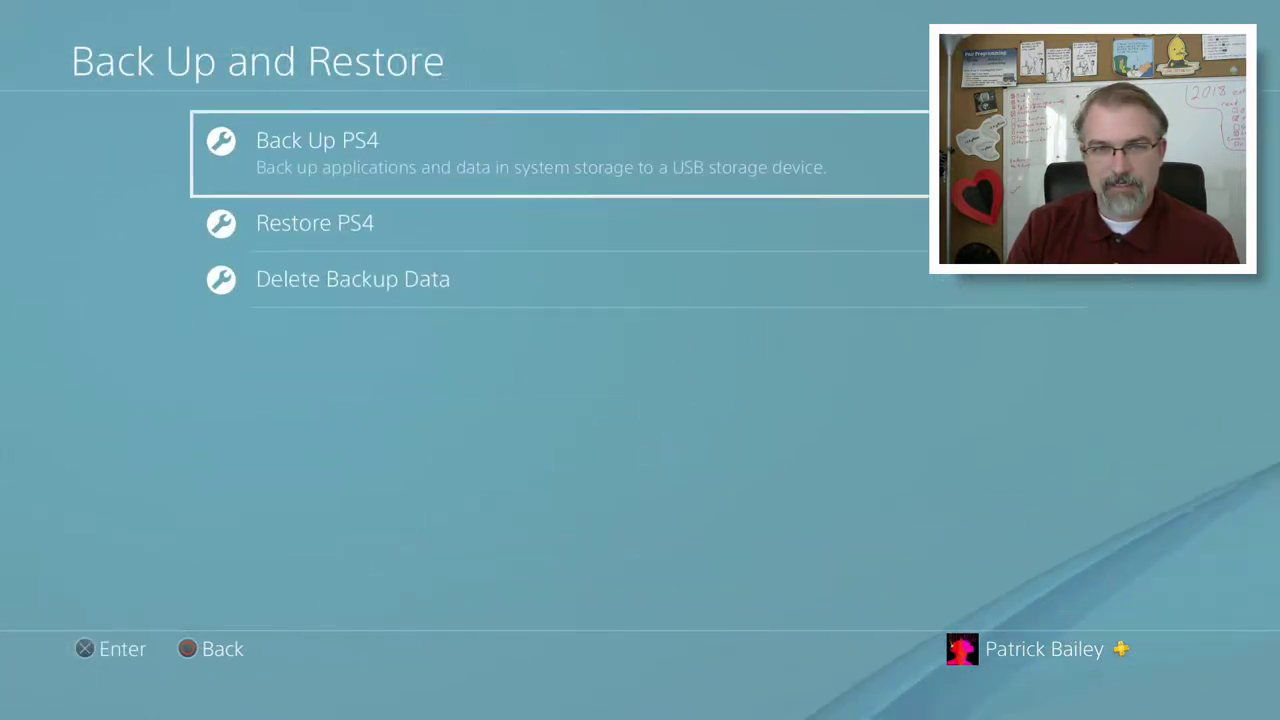
- Start Back Up PS4, continue past the trophy sync notice, and examine which data categories can be selected for backup
{"action": "key", "text": "Return"}
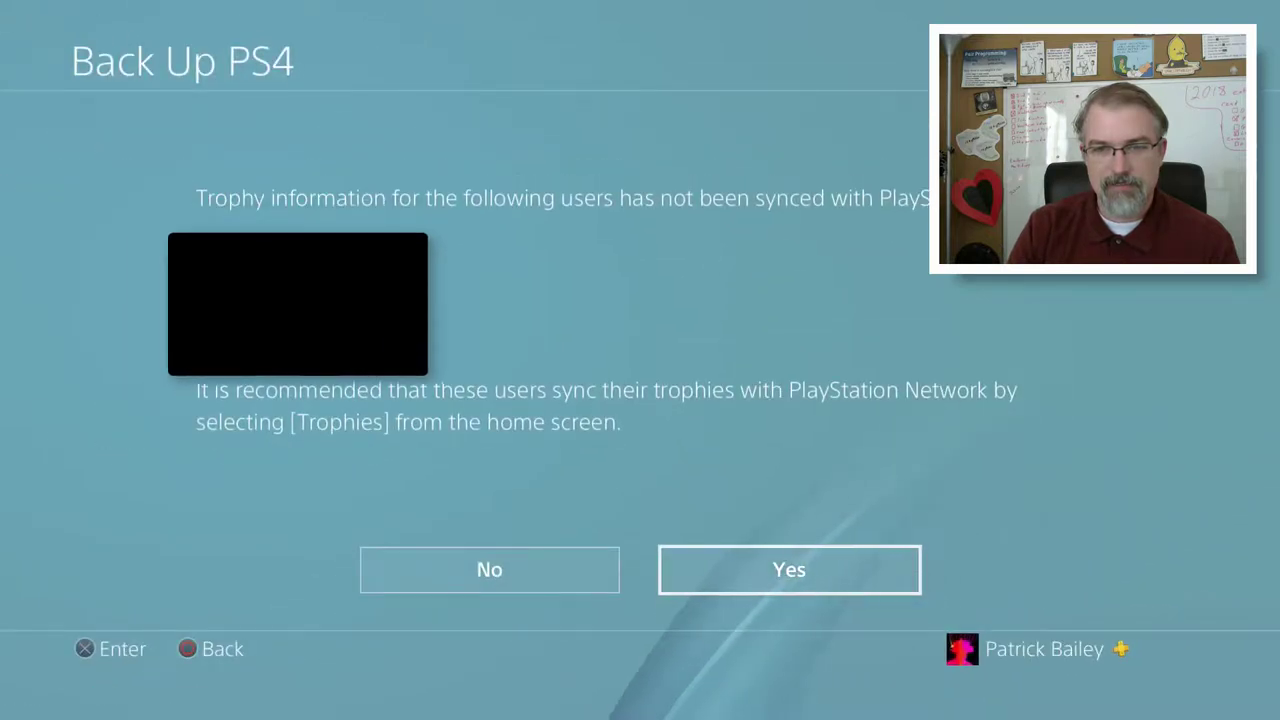
{"action": "key", "text": "Return"}
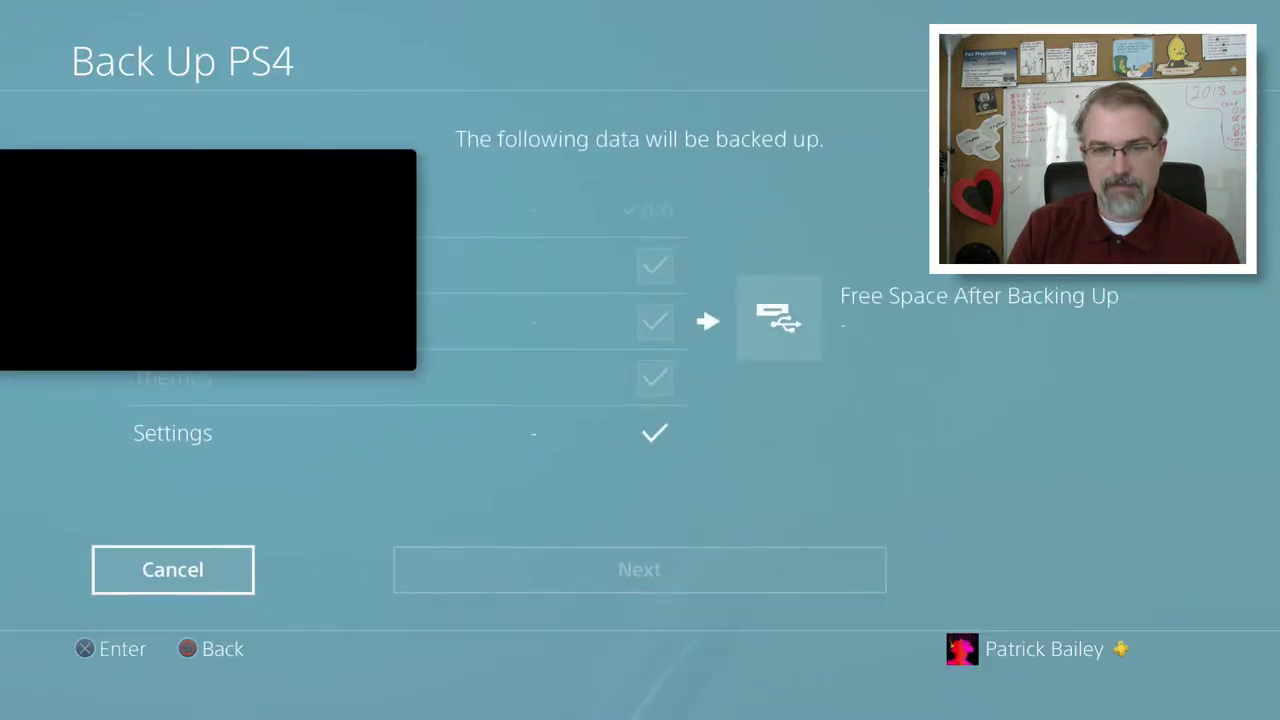
{"action": "key", "text": "Right"}
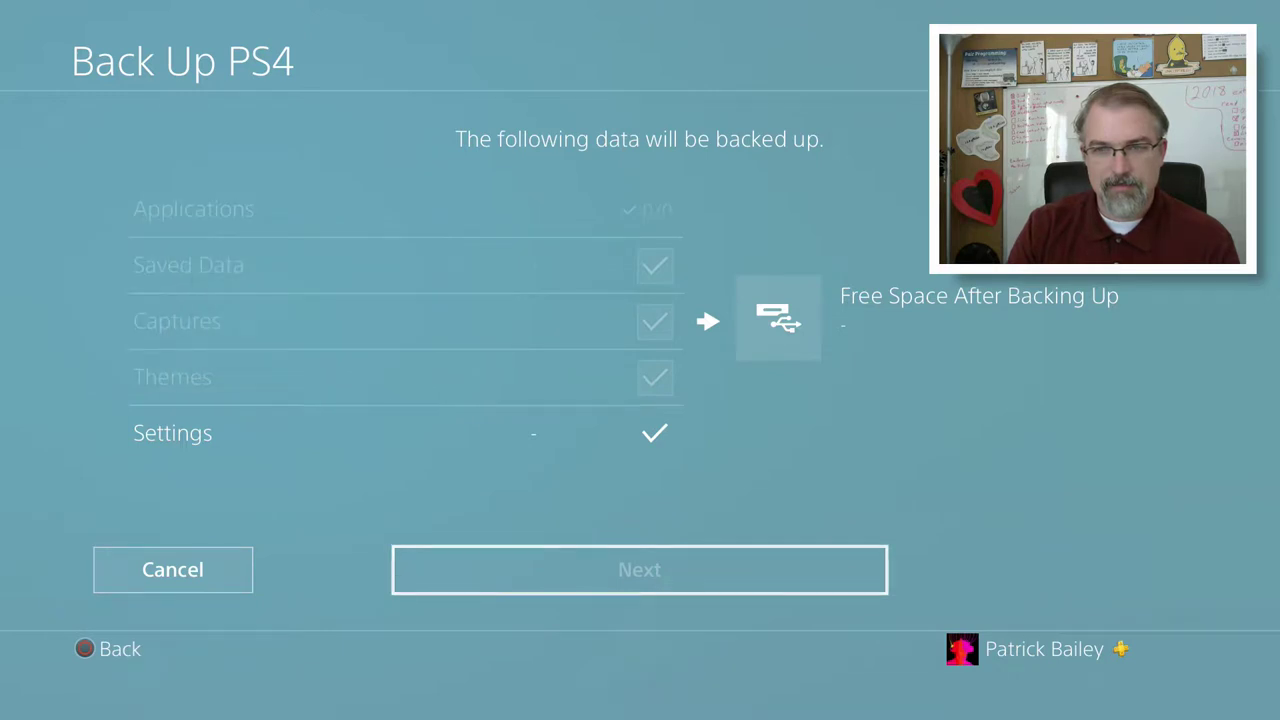
{"action": "key", "text": "Up"}
{"action": "key", "text": "Down"}
{"action": "key", "text": "Up"}
{"action": "key", "text": "Down"}
{"action": "key", "text": "Down"}
{"action": "key", "text": "Down"}
{"action": "key", "text": "Down"}
{"action": "key", "text": "Up"}
{"action": "key", "text": "Up"}
{"action": "key", "text": "Up"}
{"action": "key", "text": "Up"}
{"action": "key", "text": "Down"}
{"action": "key", "text": "Down"}
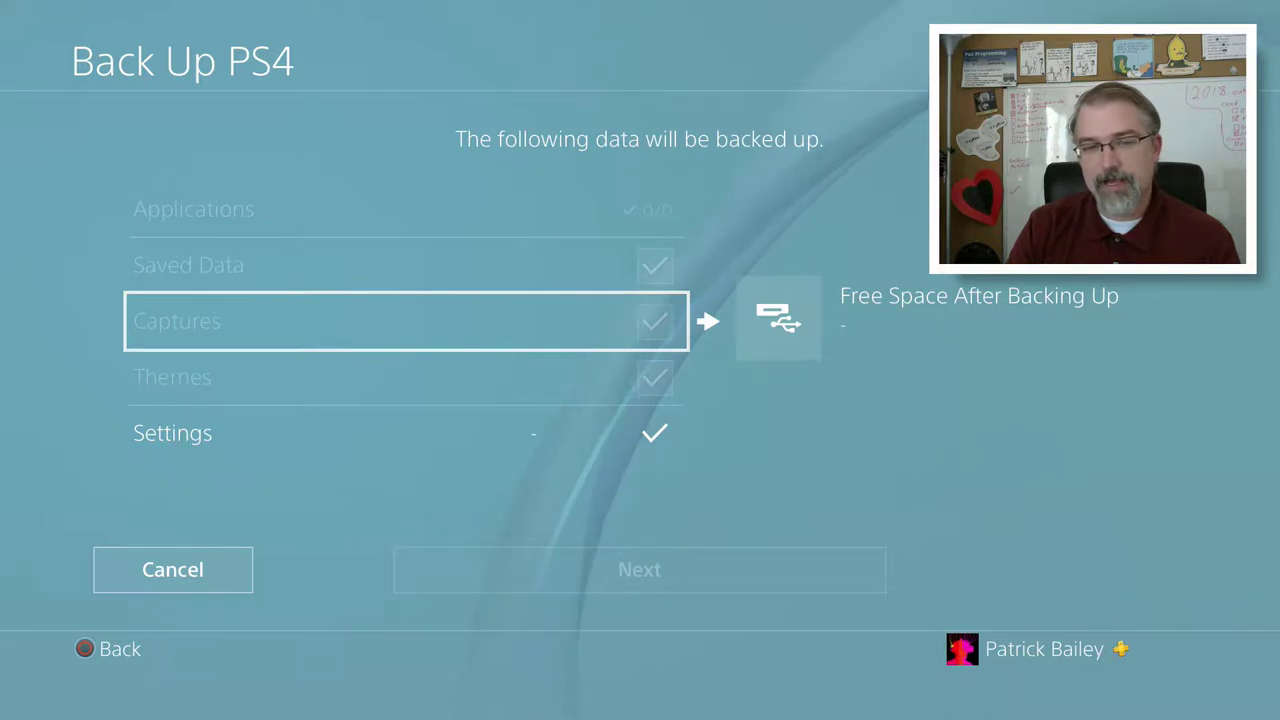
{"action": "key", "text": "Down"}
{"action": "key", "text": "Down"}
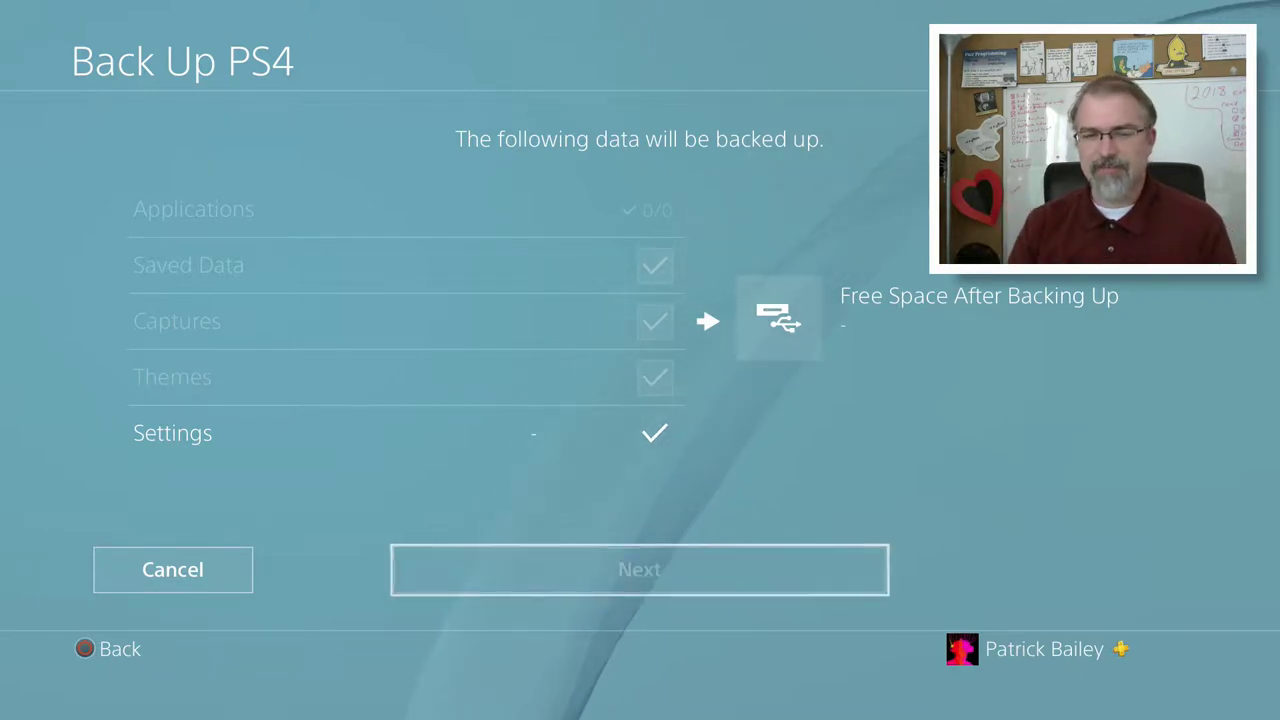
{"action": "key", "text": "Left"}
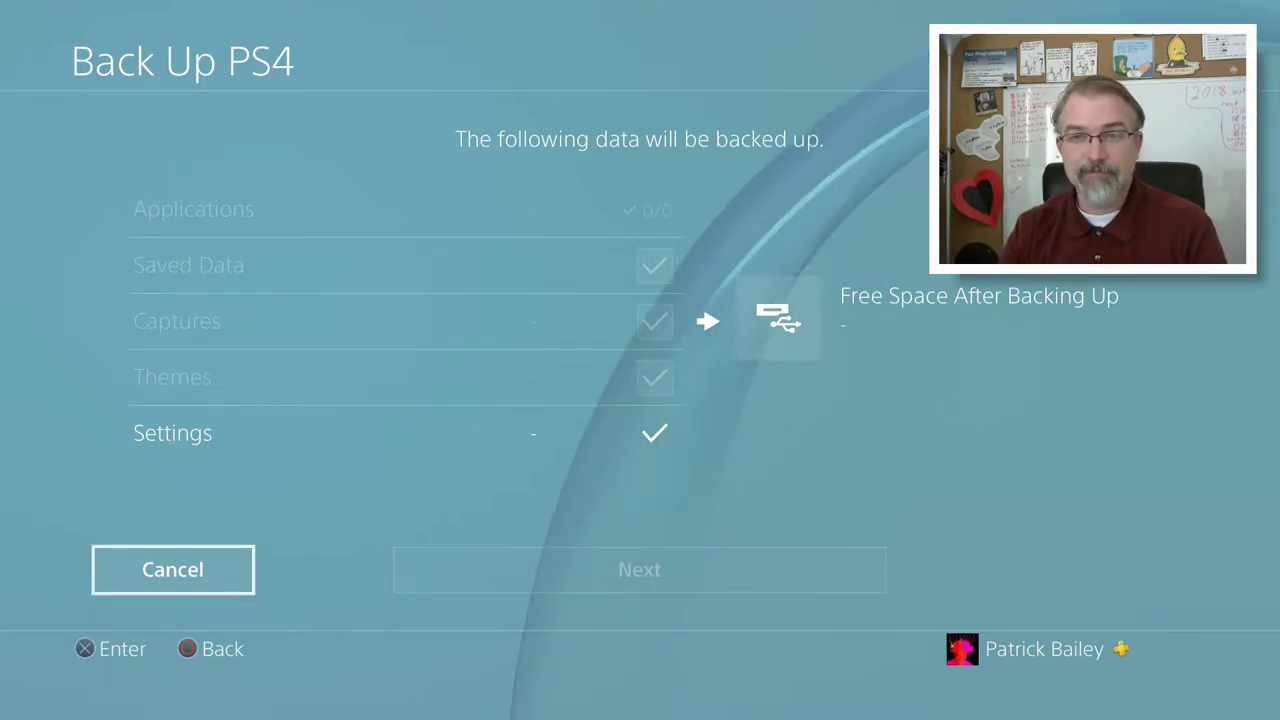
- Cancel the PS4 backup and leave Settings for the home screen
{"action": "key", "text": "Return"}
{"action": "key", "text": "Escape"}
{"action": "key", "text": "Escape"}
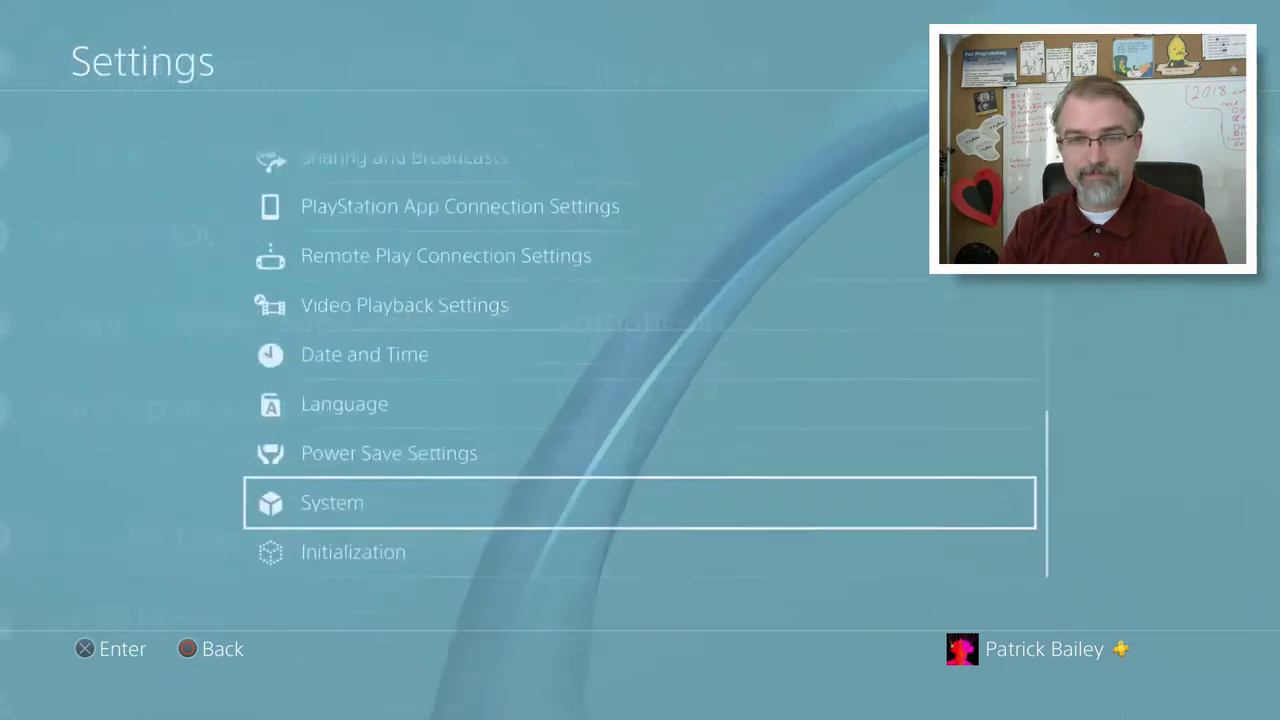
{"action": "key", "text": "Escape"}
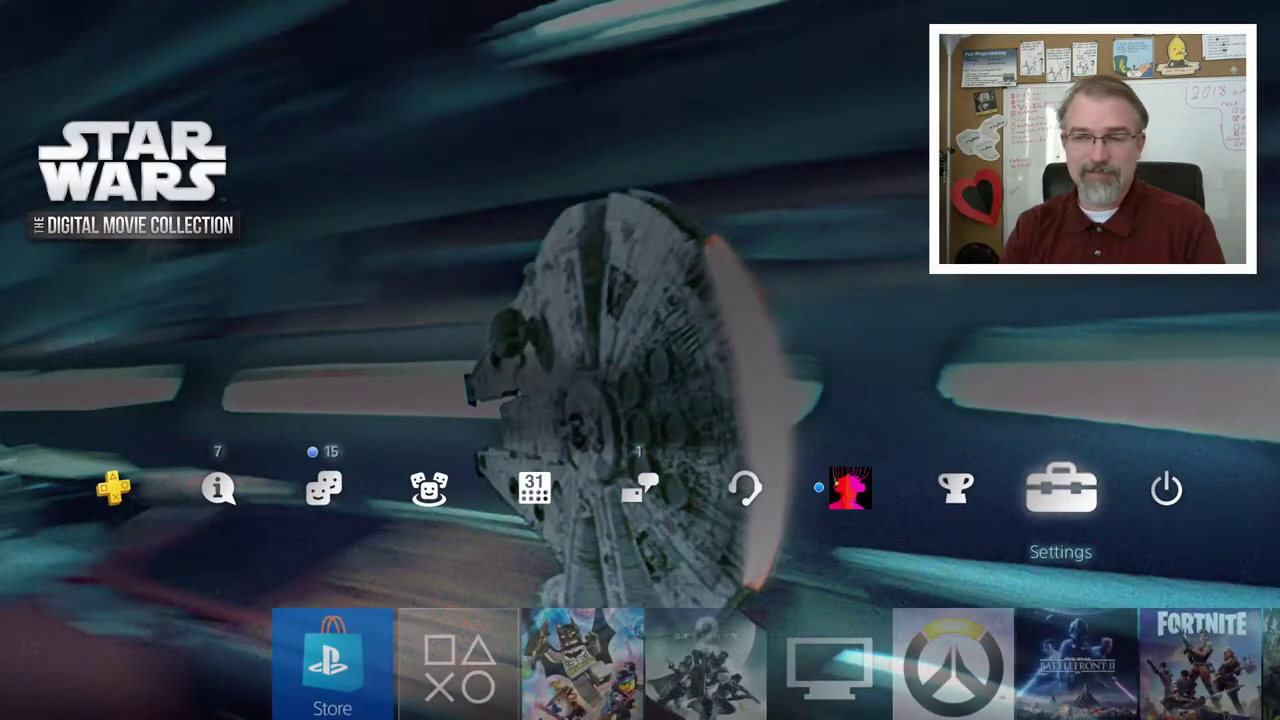
- View the console's users on the Switch User screen and return to the home screen without switching
{"action": "key", "text": "Right"}
{"action": "key", "text": "Return"}
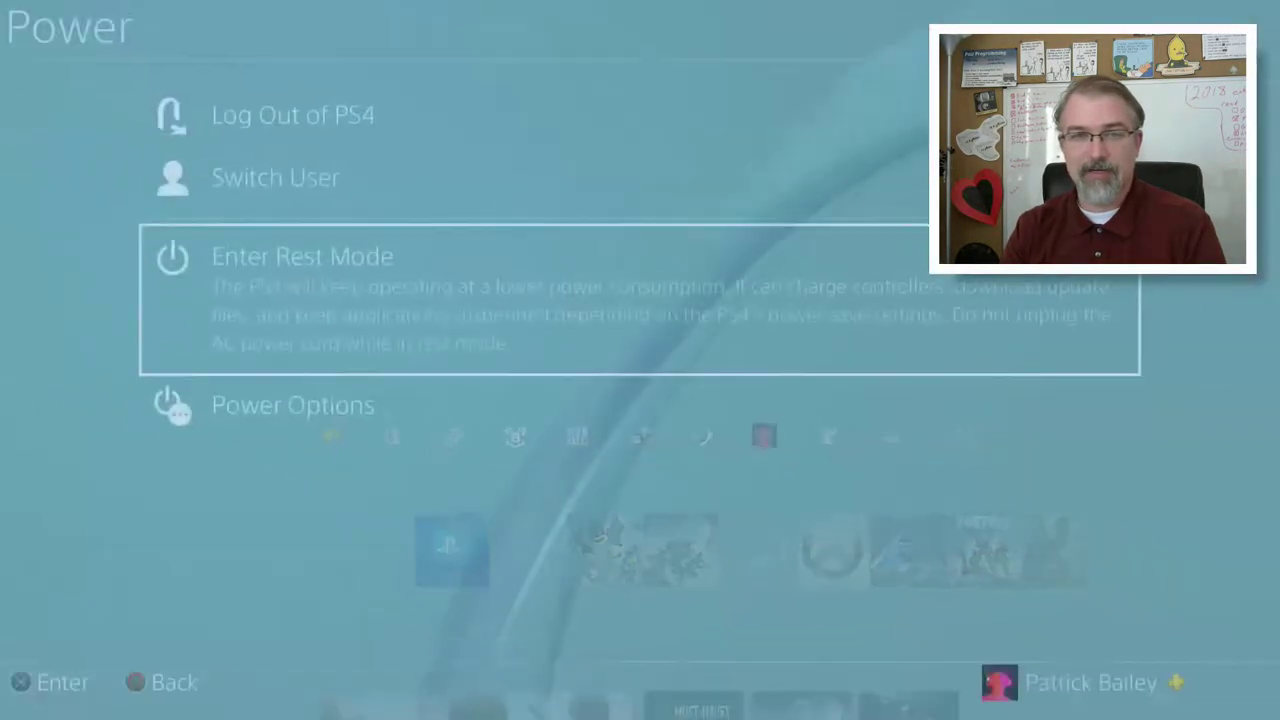
{"action": "key", "text": "Up"}
{"action": "key", "text": "Return"}
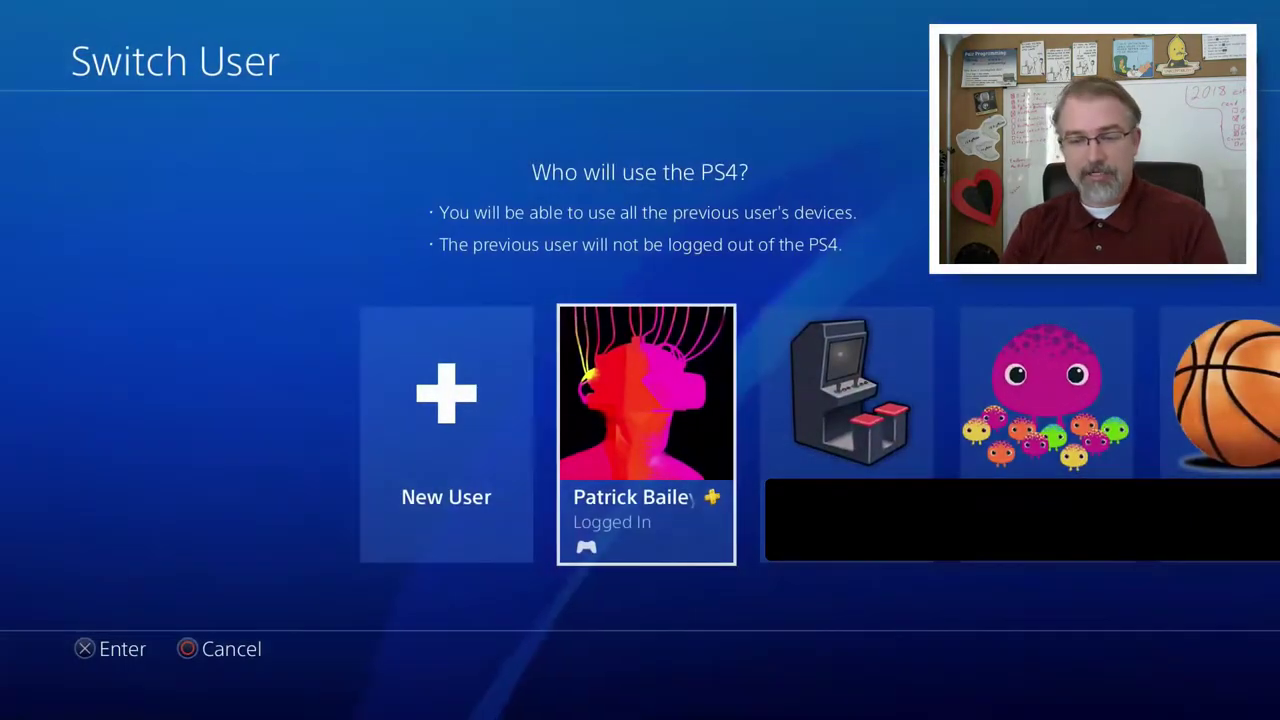
{"action": "key", "text": "Escape"}
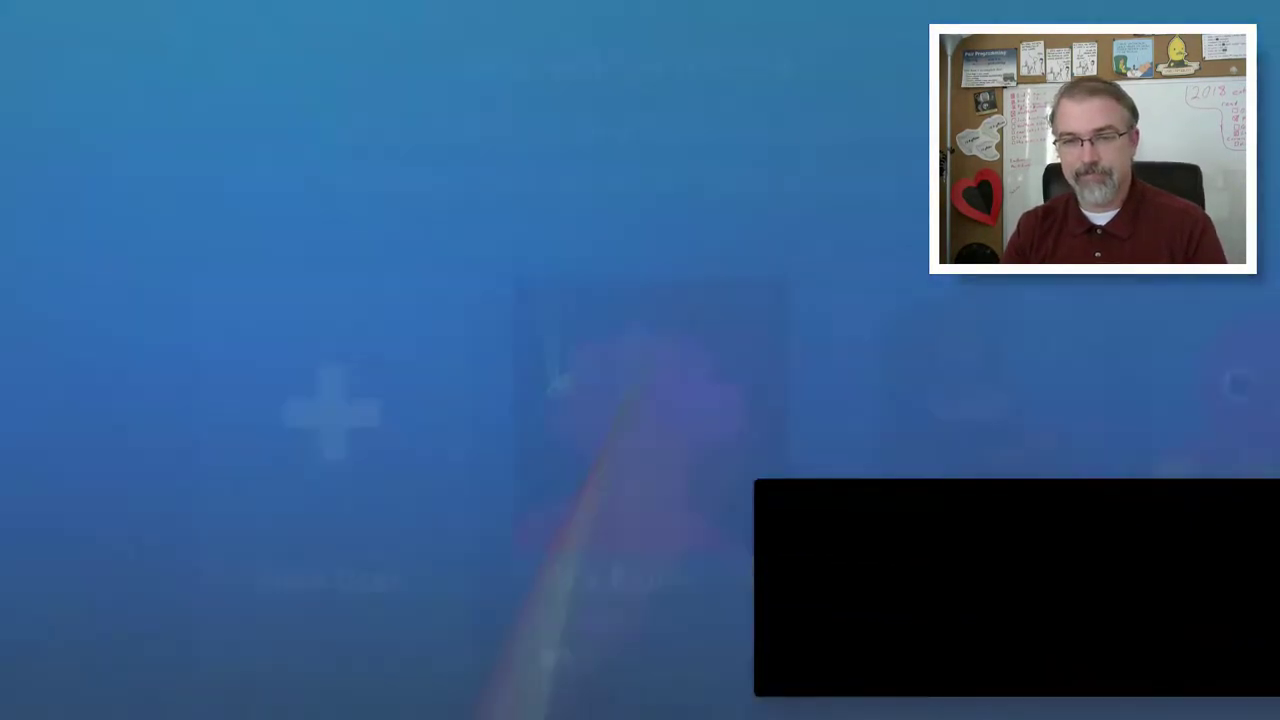
{"action": "key", "text": "Escape"}
{"action": "key", "text": "Left"}
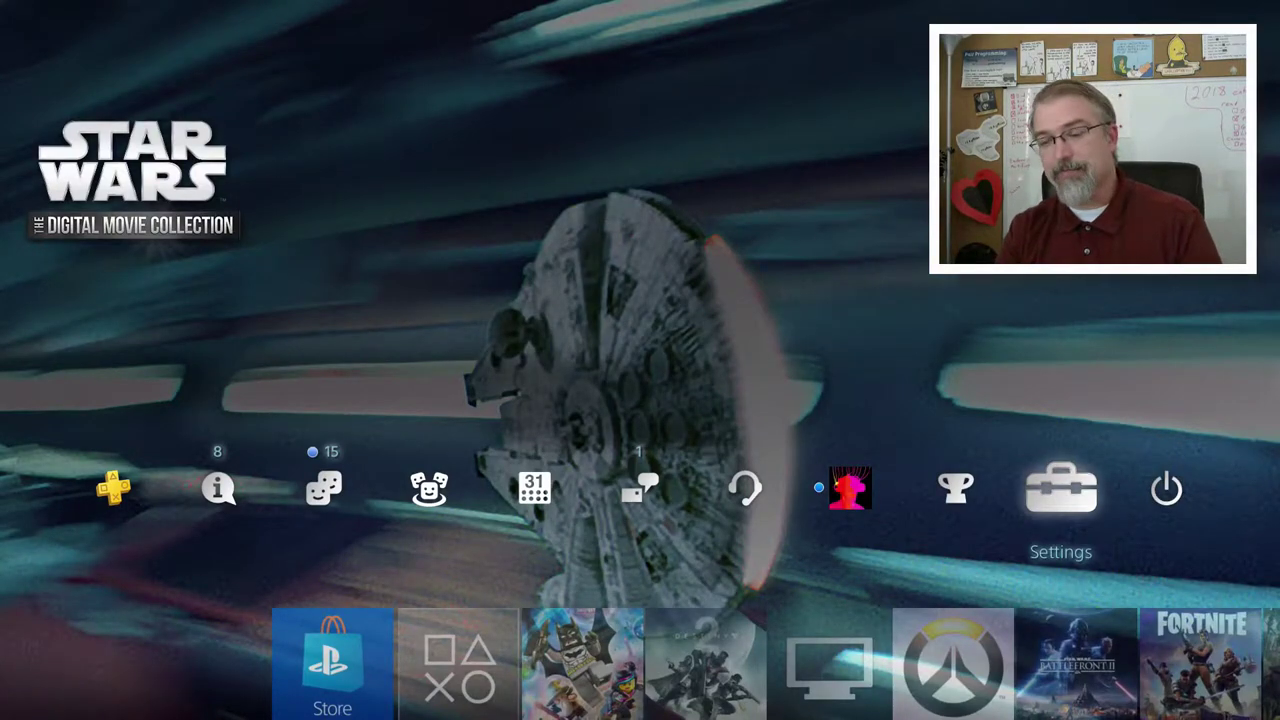
- Open Application Saved Data Management in the PS4 Settings
{"action": "key", "text": "Return"}
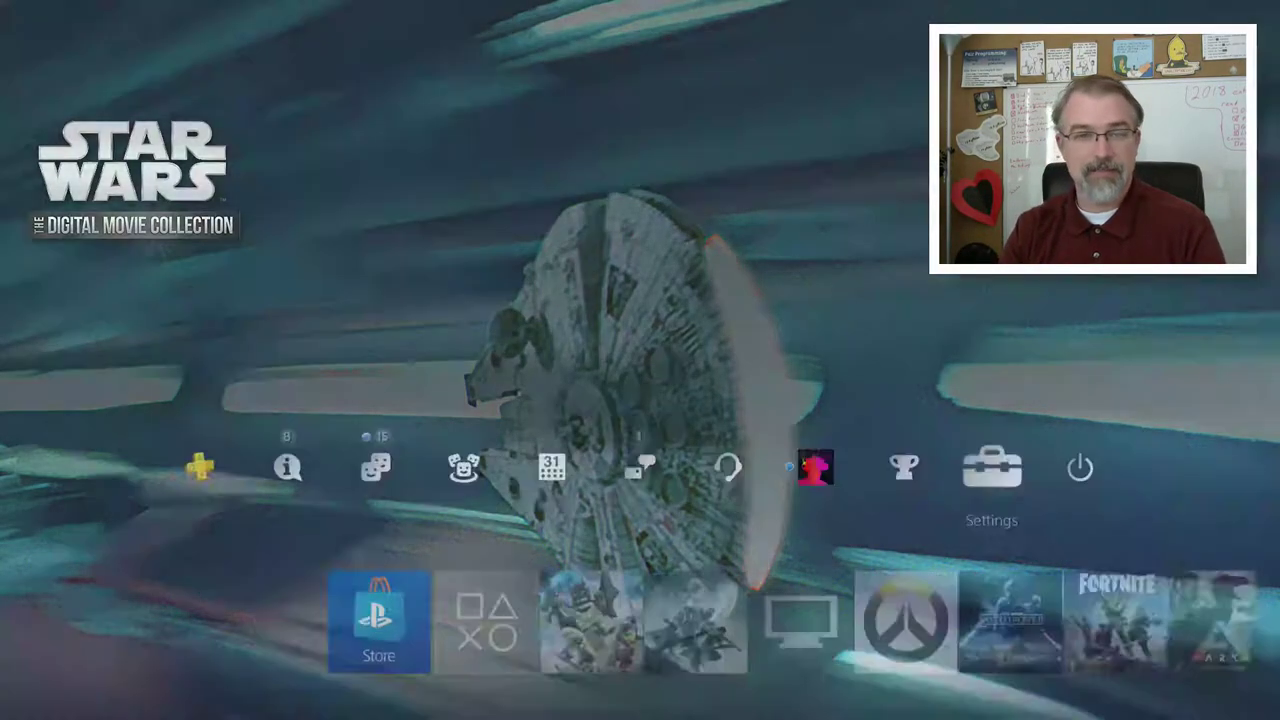
{"action": "key", "text": "Down"}
{"action": "key", "text": "Down"}
{"action": "key", "text": "Down"}
{"action": "key", "text": "Down"}
{"action": "key", "text": "Down"}
{"action": "key", "text": "Down"}
{"action": "key", "text": "Down"}
{"action": "key", "text": "Down"}
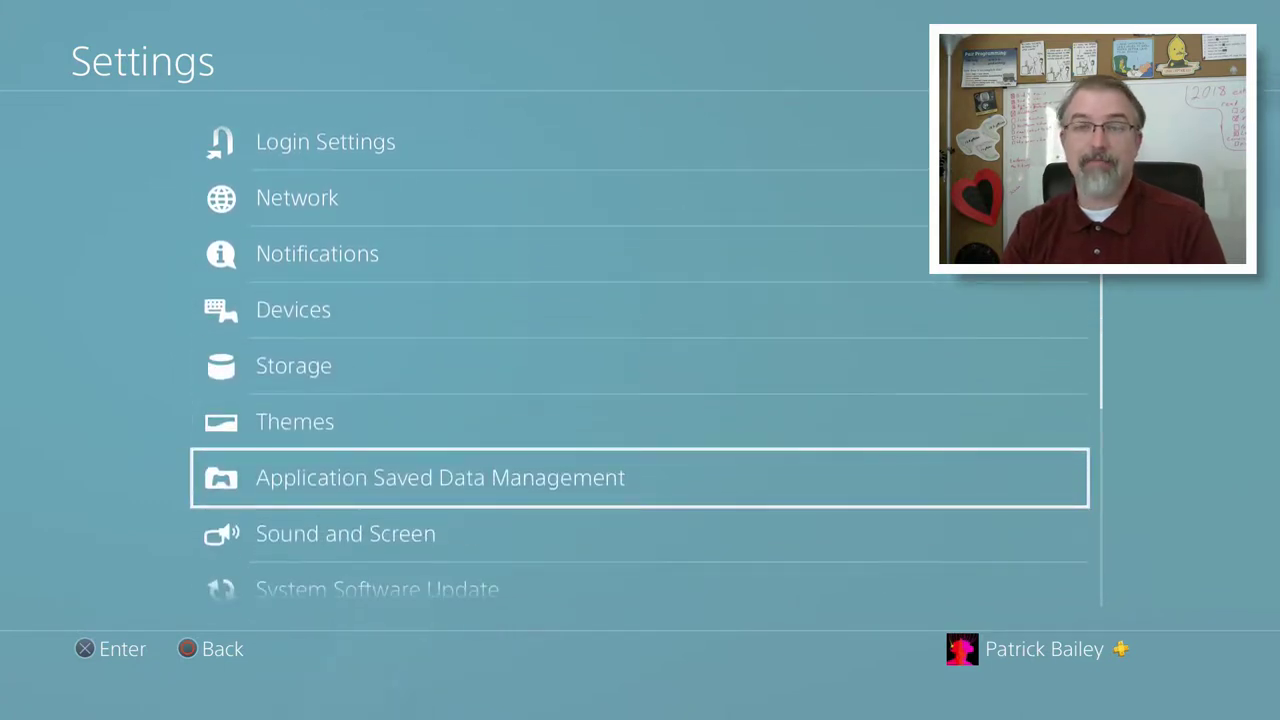
{"action": "key", "text": "Return"}
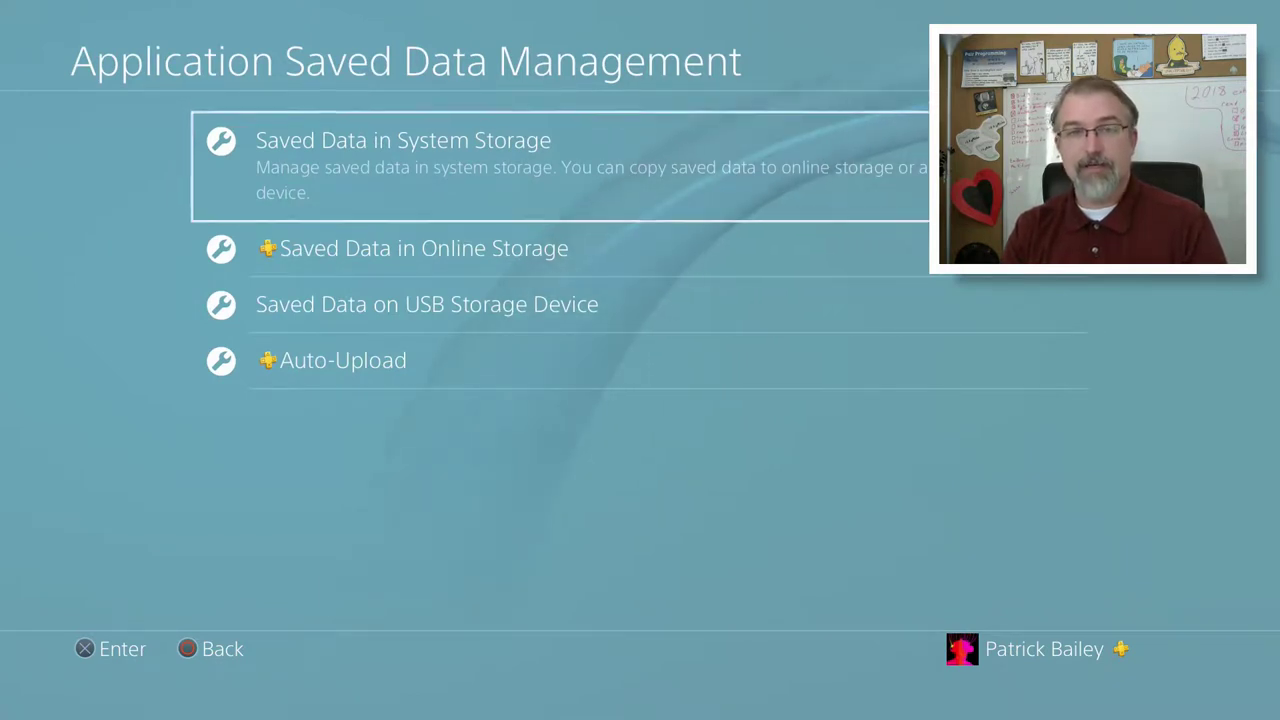
- Open the list of games whose saved data in system storage can be copied to a USB storage device
{"action": "key", "text": "Return"}
{"action": "key", "text": "Down"}
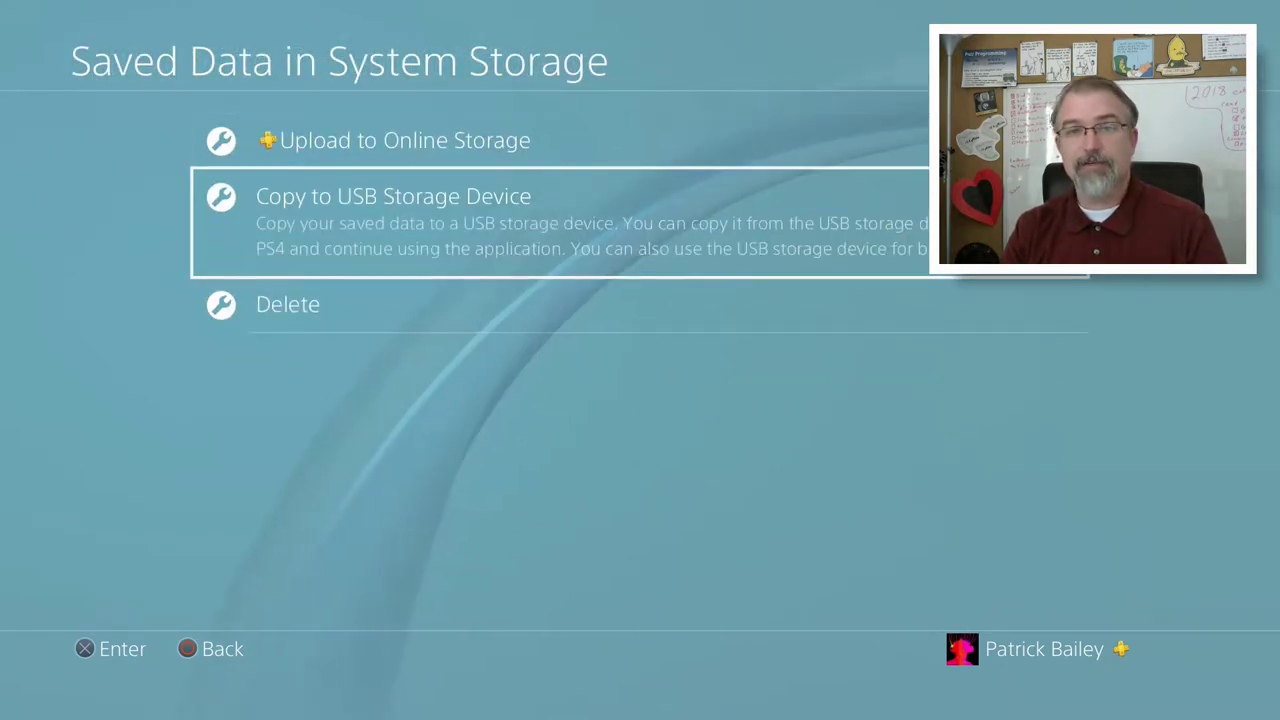
{"action": "key", "text": "Up"}
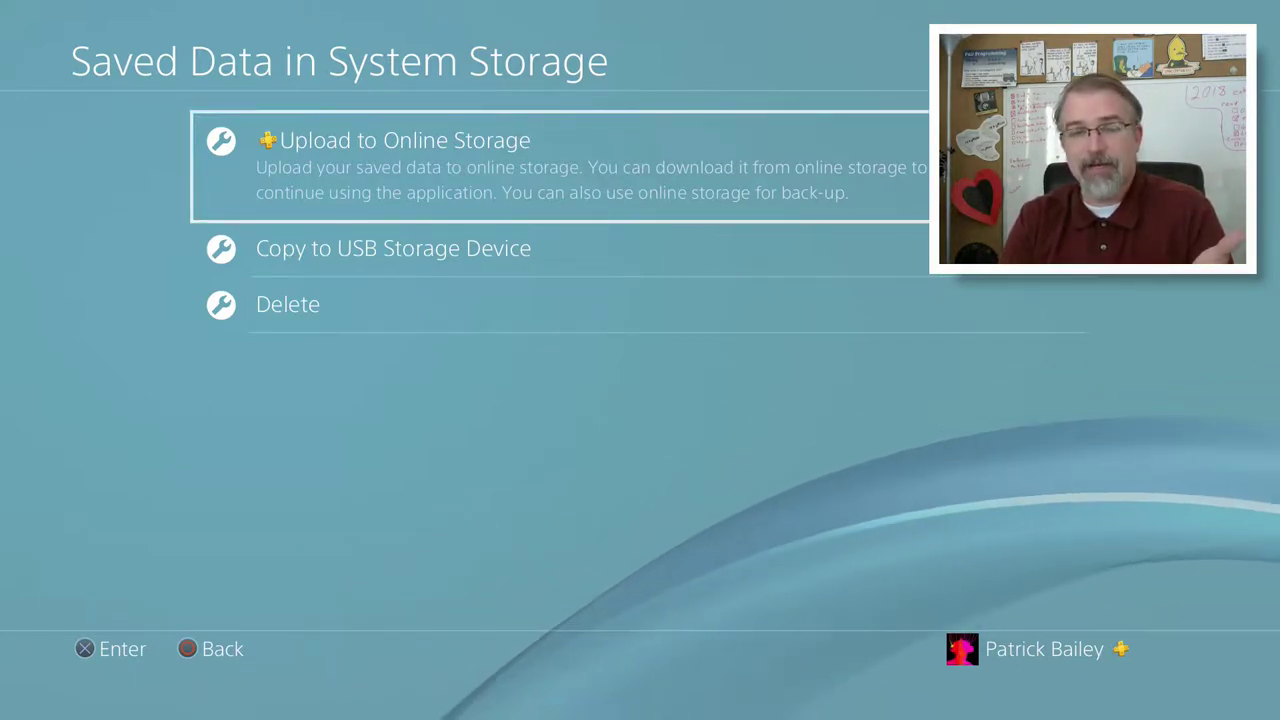
{"action": "key", "text": "Down"}
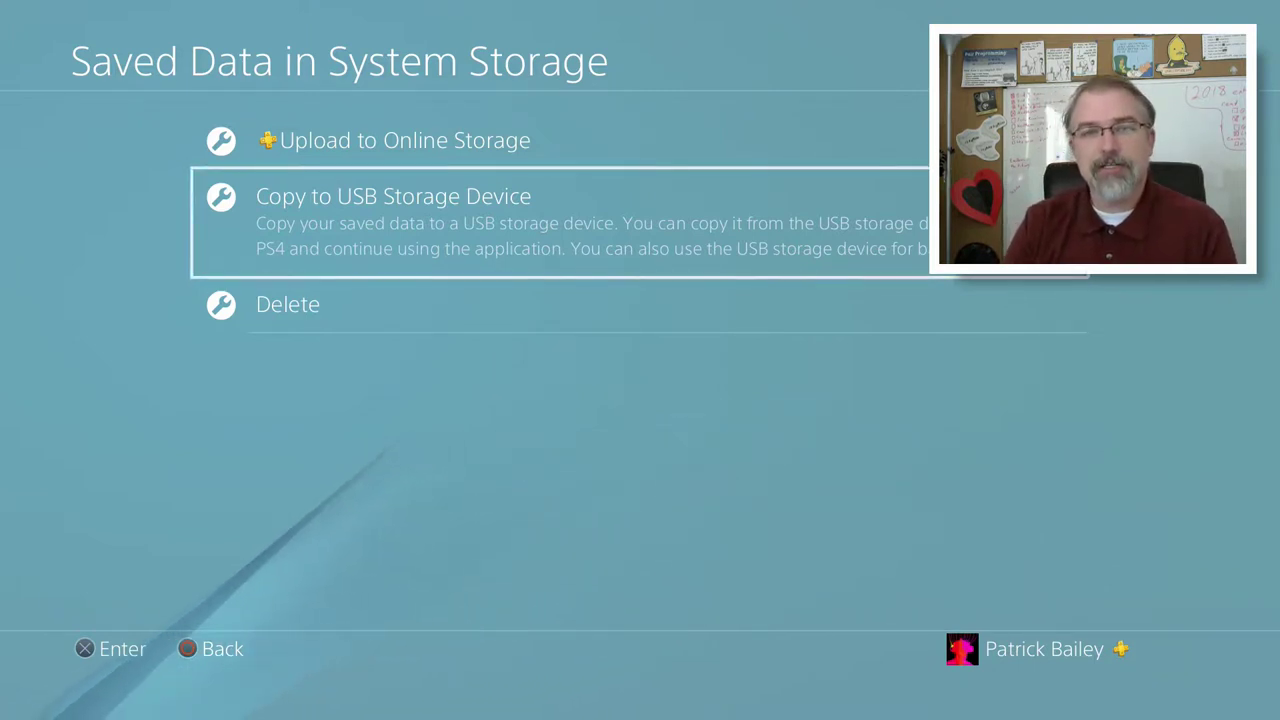
{"action": "key", "text": "Return"}
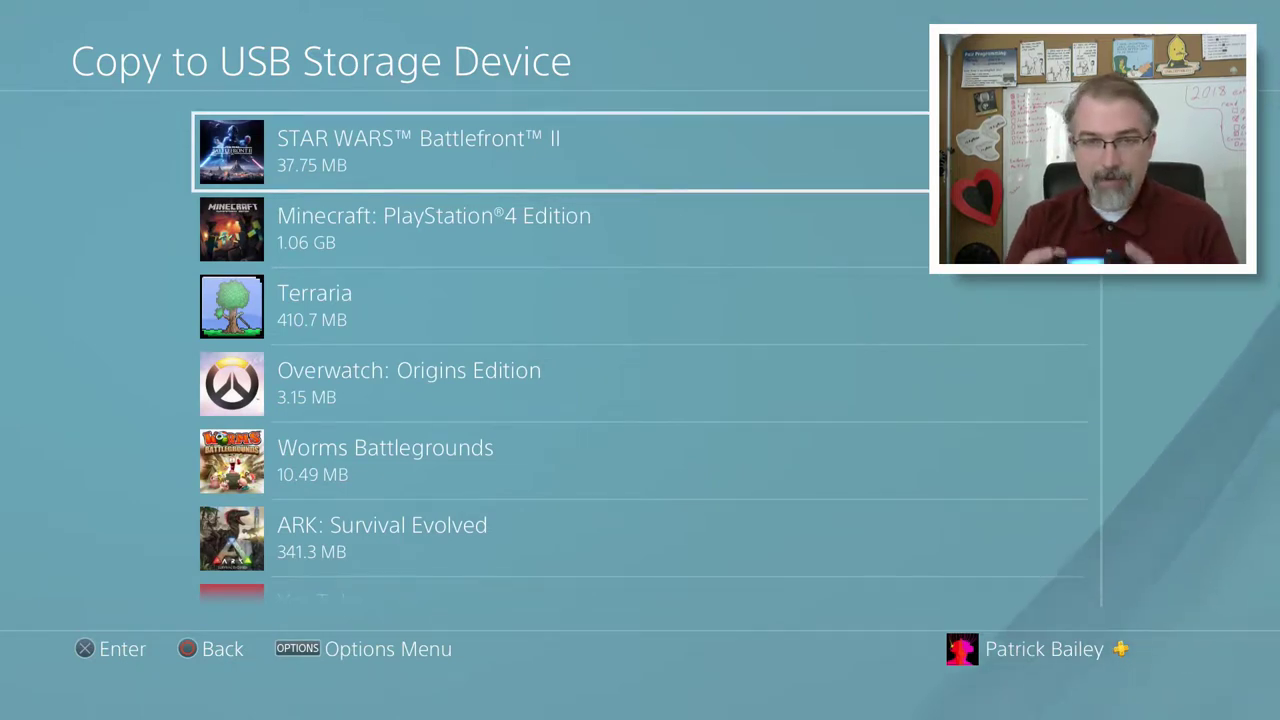
- Enable selection of multiple applications in the USB copy list and select all games' saved data
{"action": "key", "text": "Menu"}
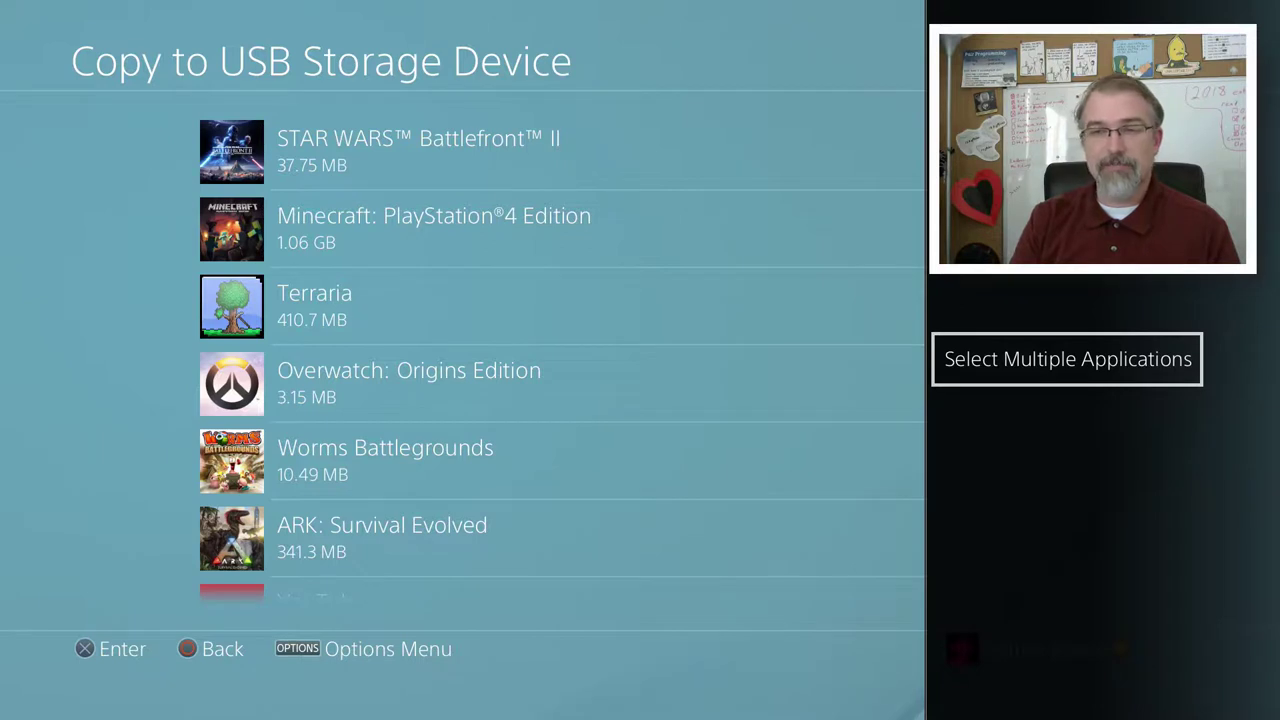
{"action": "key", "text": "Return"}
{"action": "key", "text": "Right"}
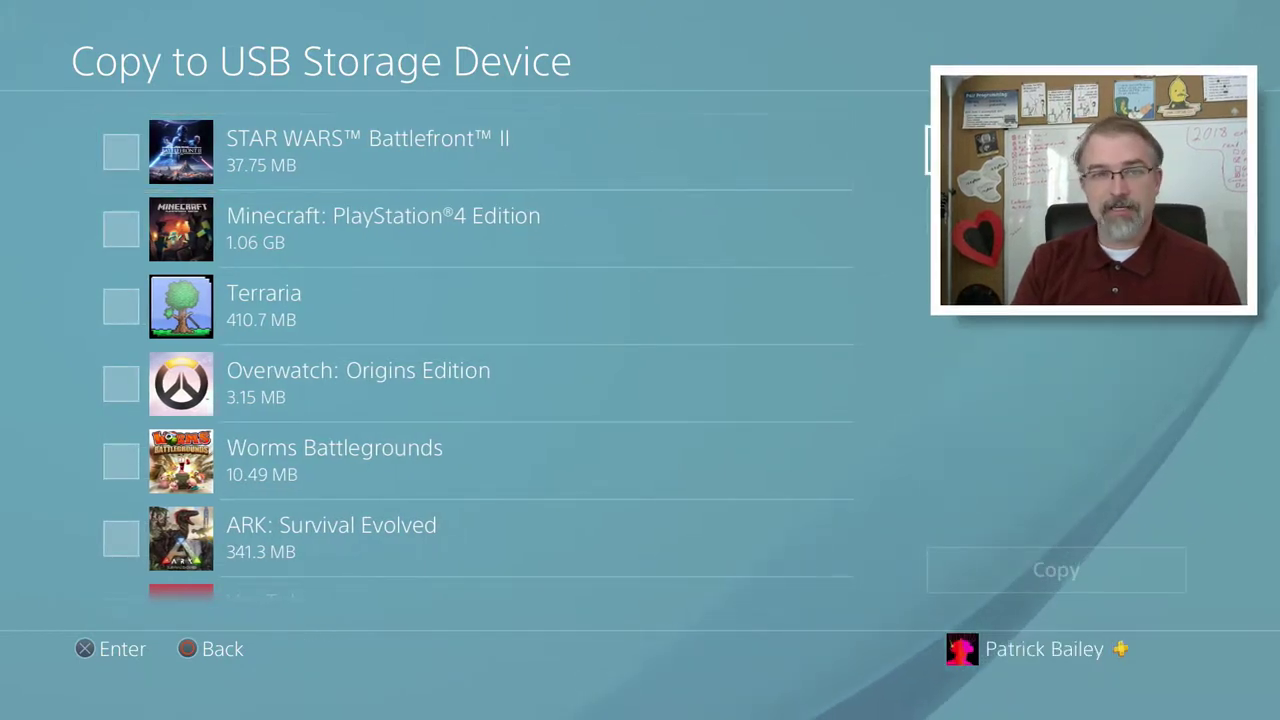
{"action": "key", "text": "Return"}
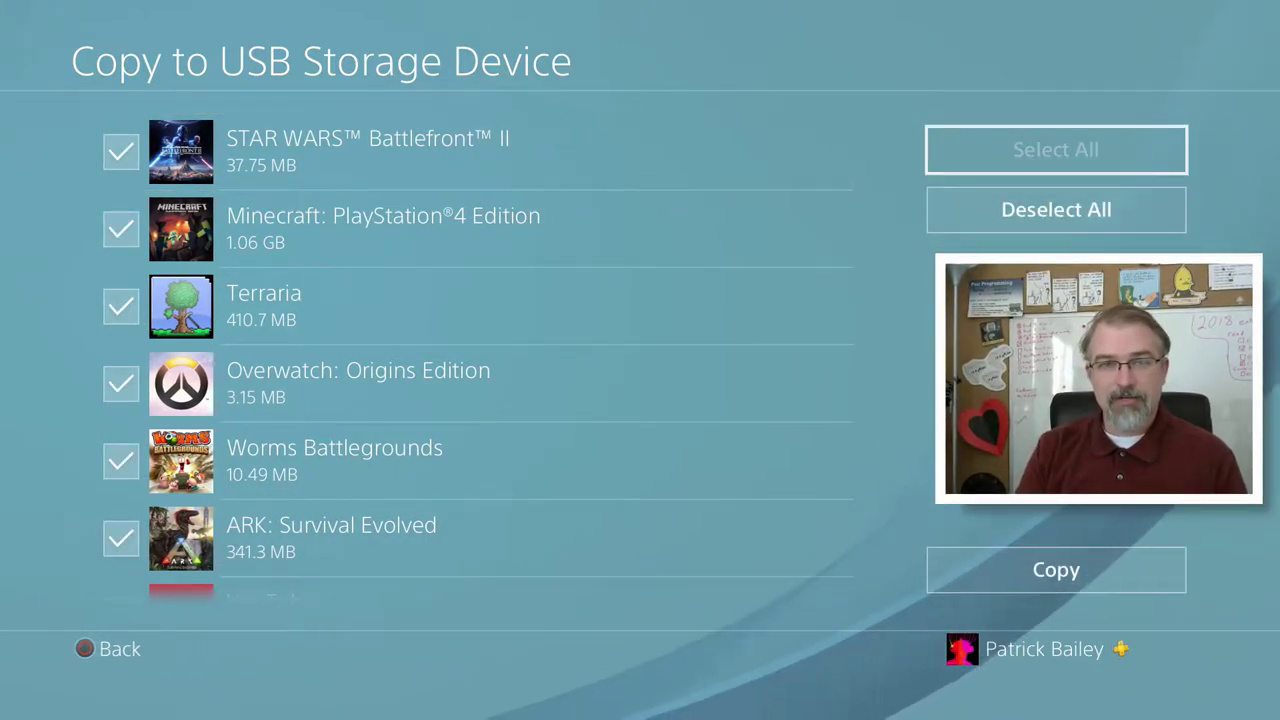
- Copy the selected saved data to the USB storage device, overwriting the existing saved data and applying that choice to all
{"action": "key", "text": "Left"}
{"action": "key", "text": "Down"}
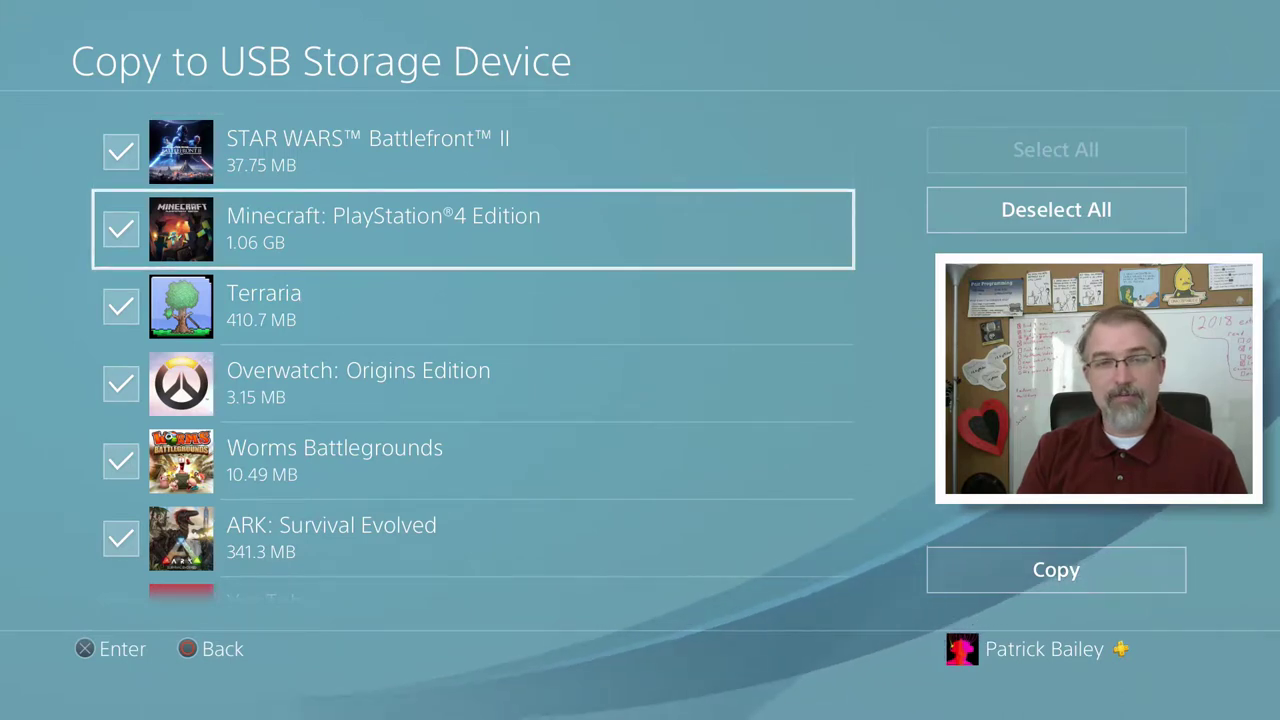
{"action": "key", "text": "Down"}
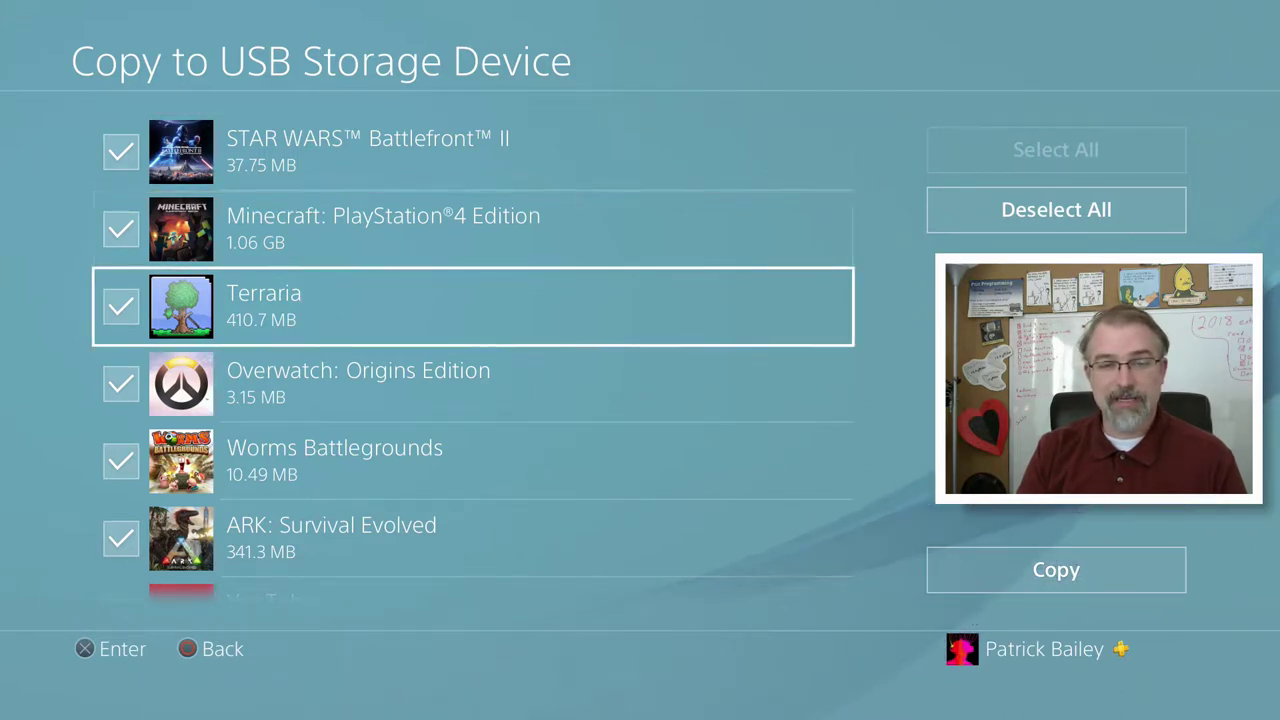
{"action": "key", "text": "Down"}
{"action": "key", "text": "Down"}
{"action": "key", "text": "Down"}
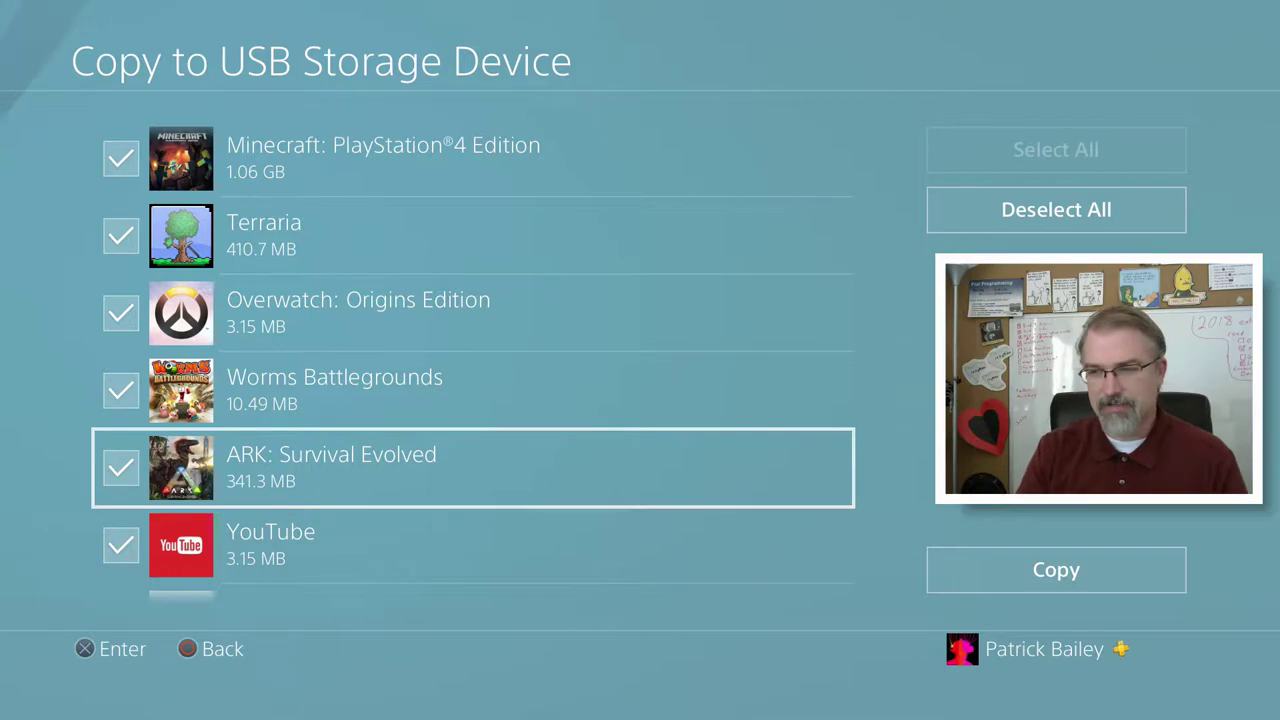
{"action": "key", "text": "Right"}
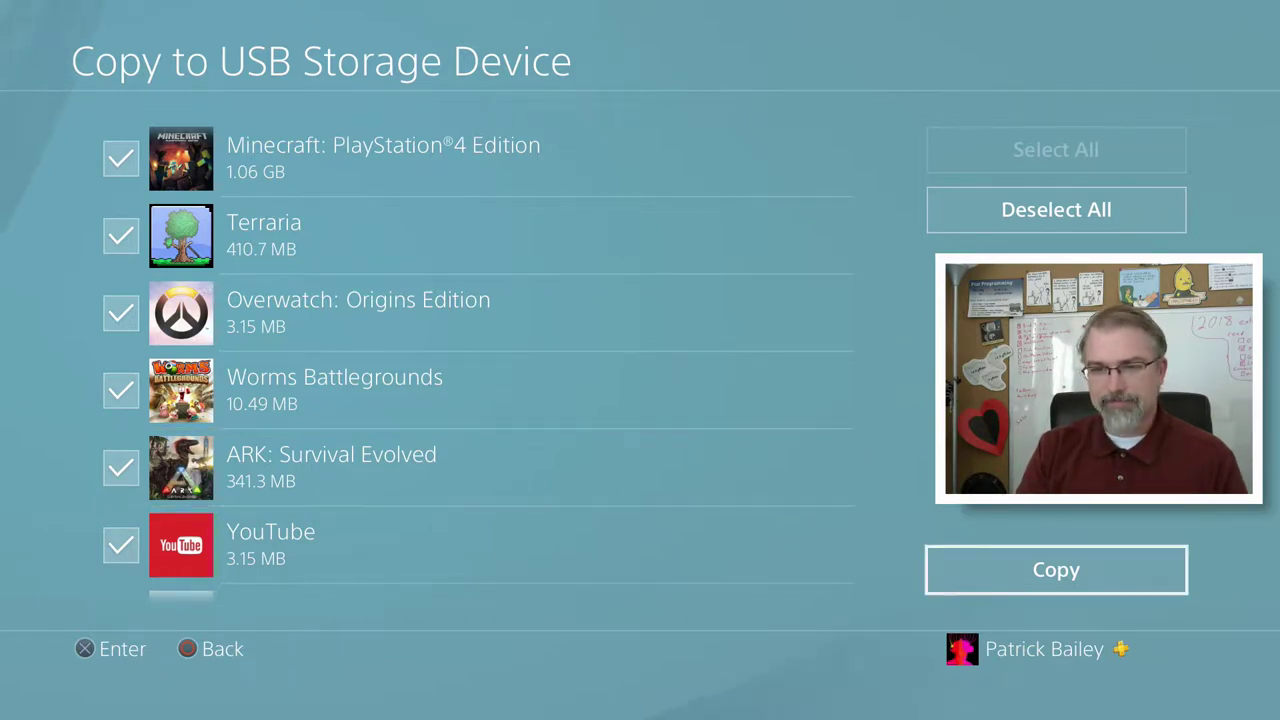
{"action": "key", "text": "Return"}
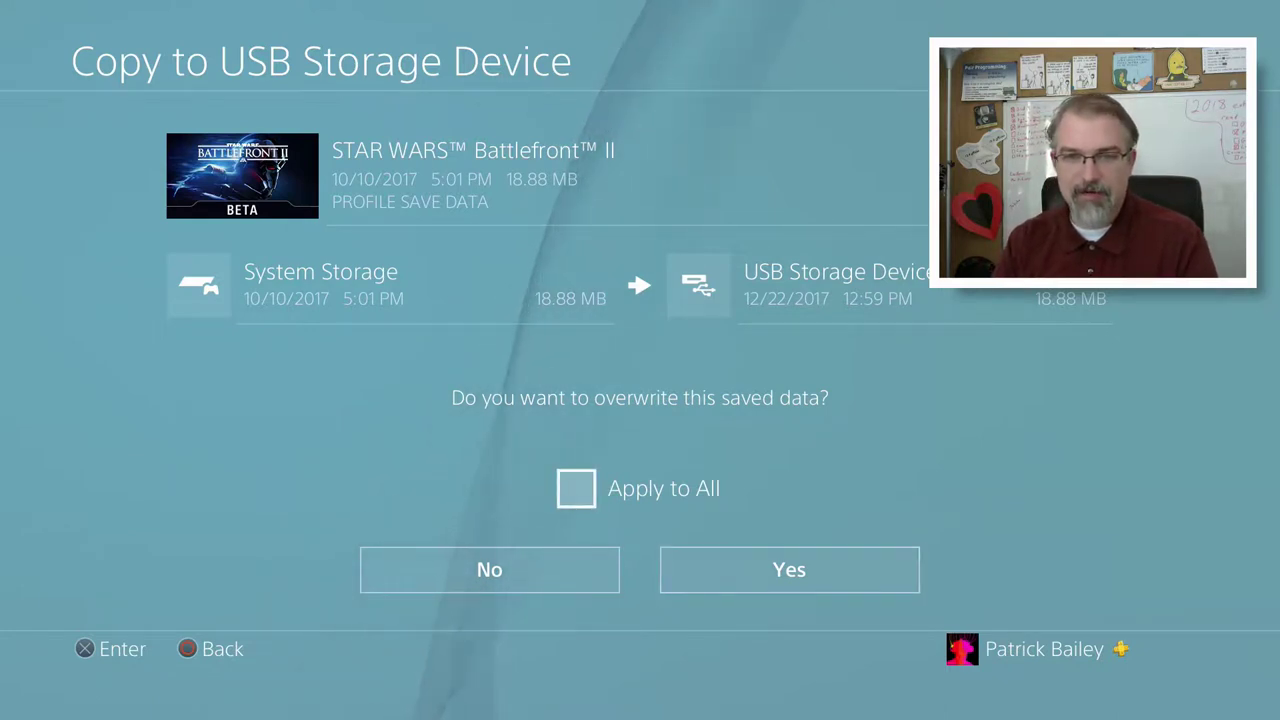
{"action": "key", "text": "Right"}
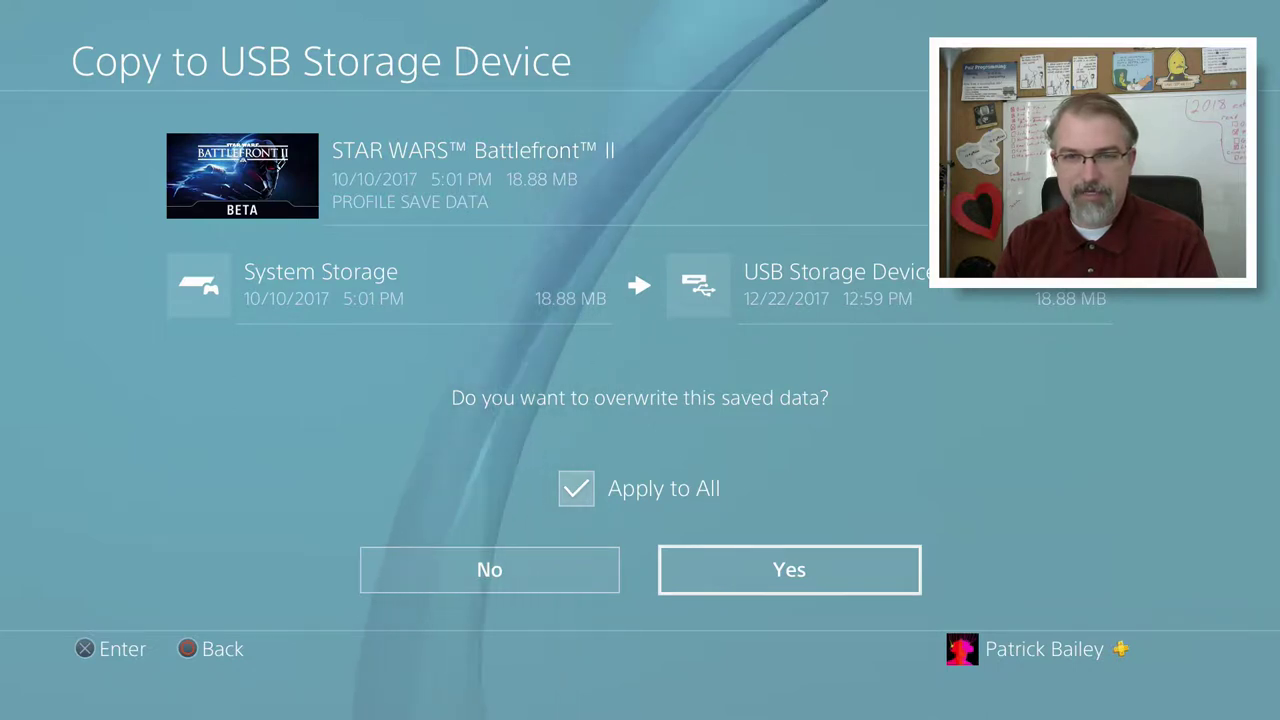
{"action": "key", "text": "Return"}
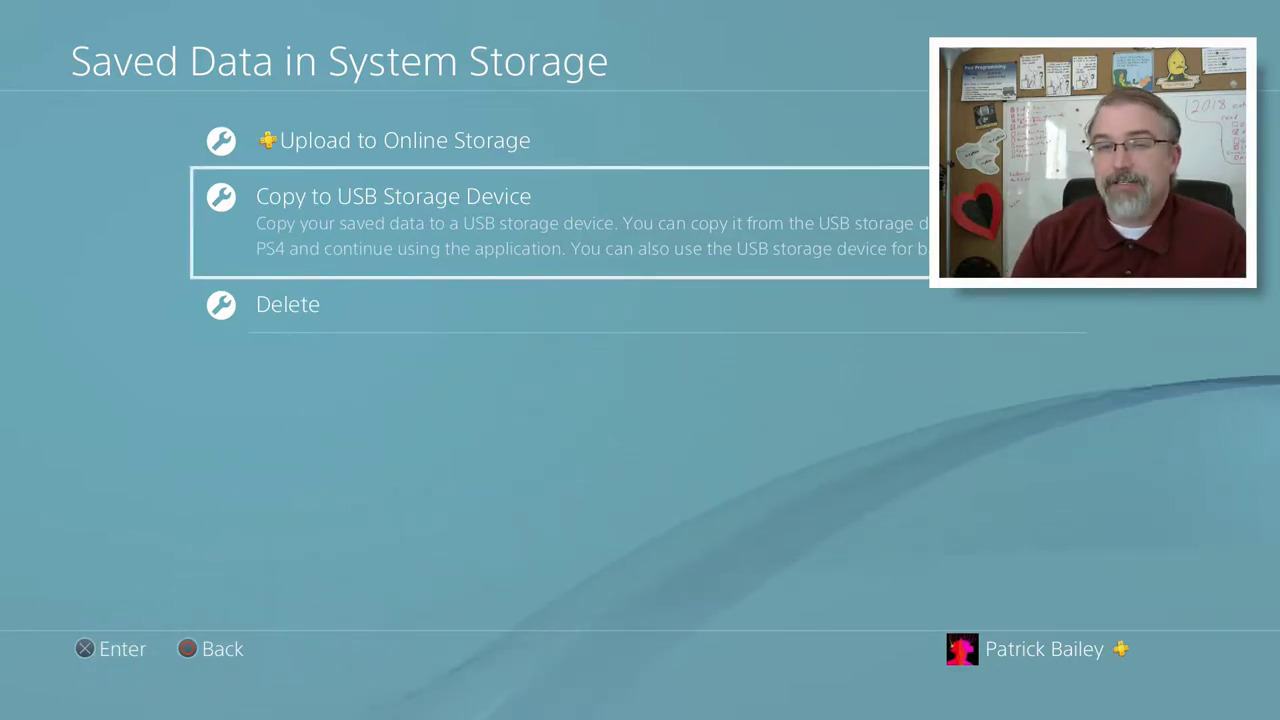
- Leave Settings for the home screen and switch to the user with the arcade machine avatar
{"action": "key", "text": "Escape"}
{"action": "key", "text": "Escape"}
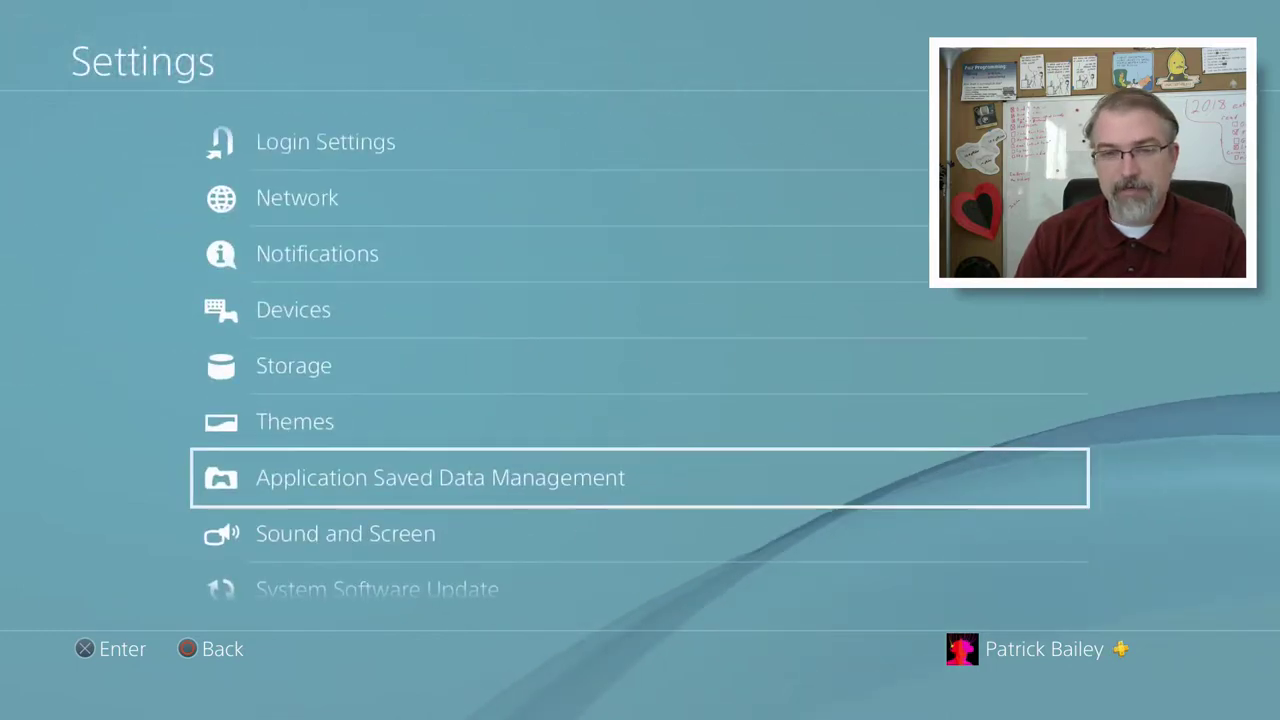
{"action": "key", "text": "Escape"}
{"action": "key", "text": "Up"}
{"action": "key", "text": "Right"}
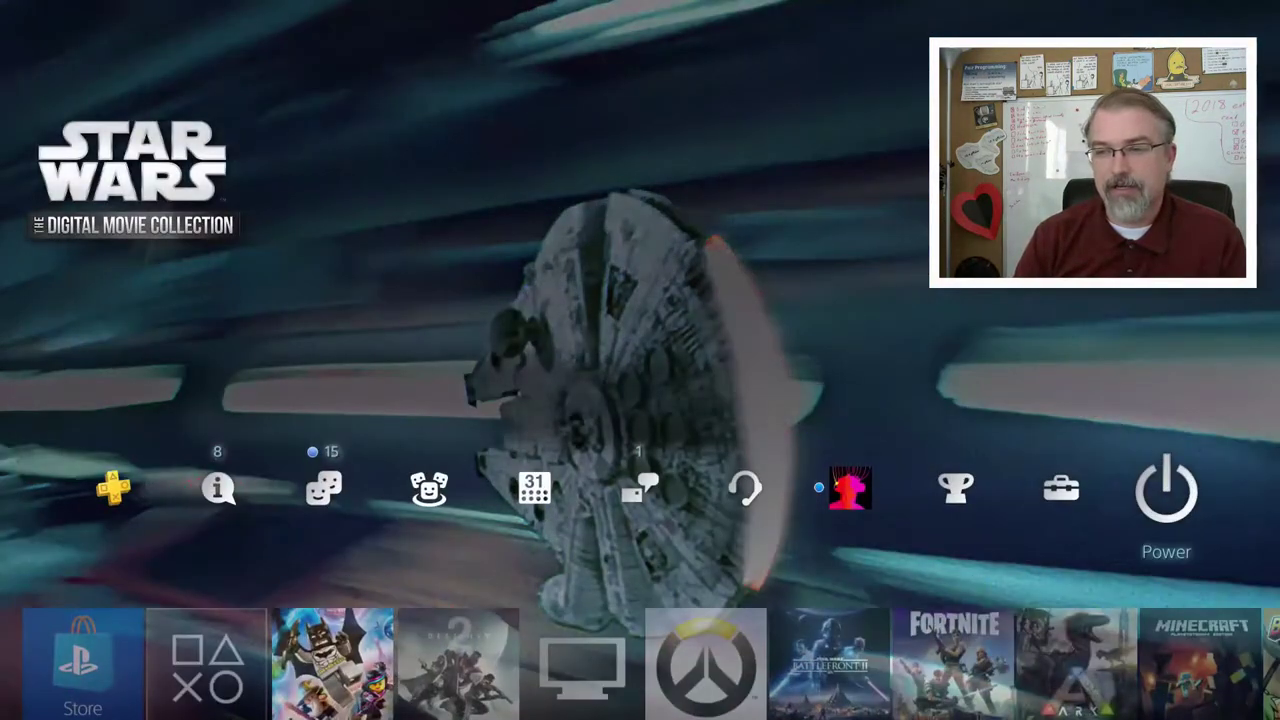
{"action": "key", "text": "Return"}
{"action": "key", "text": "Up"}
{"action": "key", "text": "Return"}
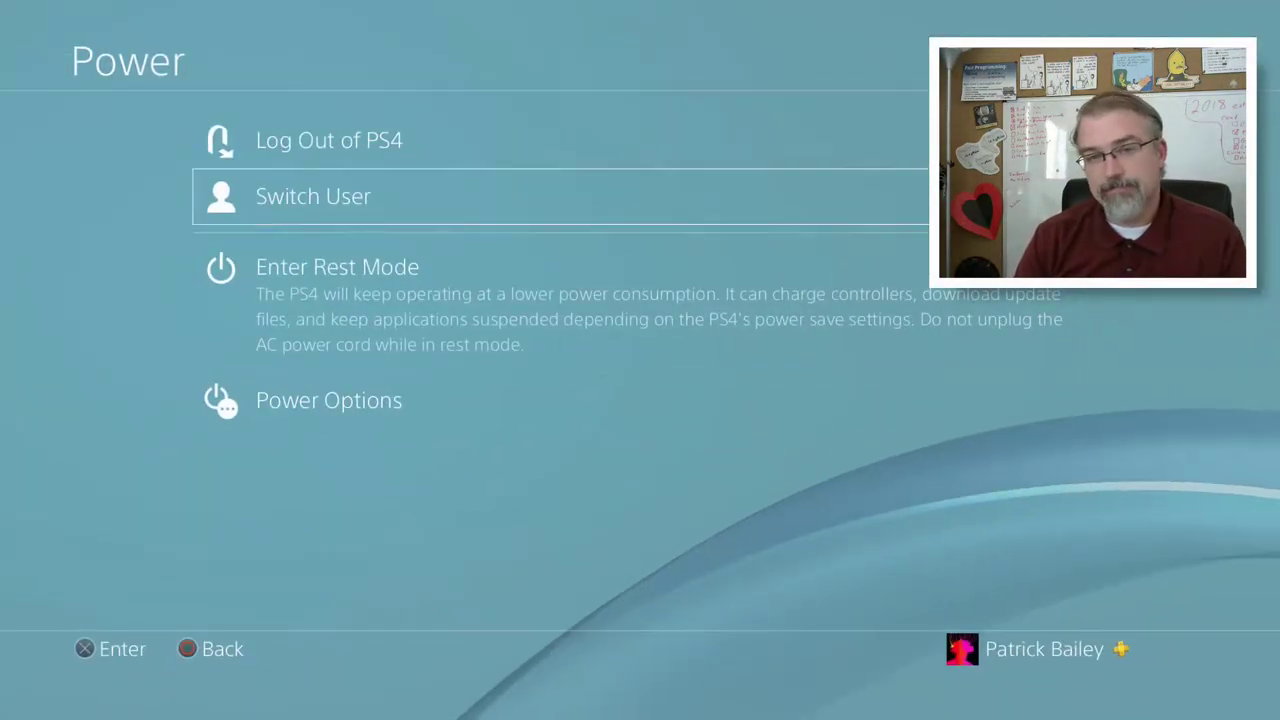
{"action": "key", "text": "Right"}
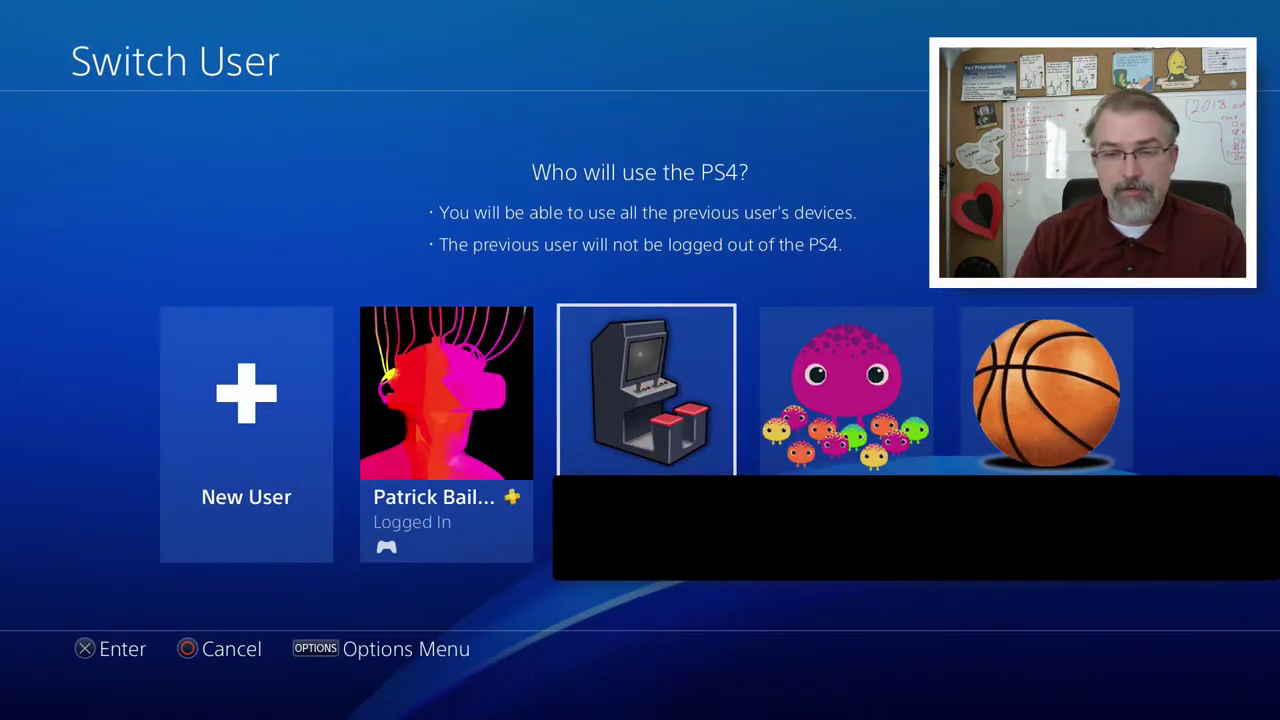
{"action": "key", "text": "Return"}
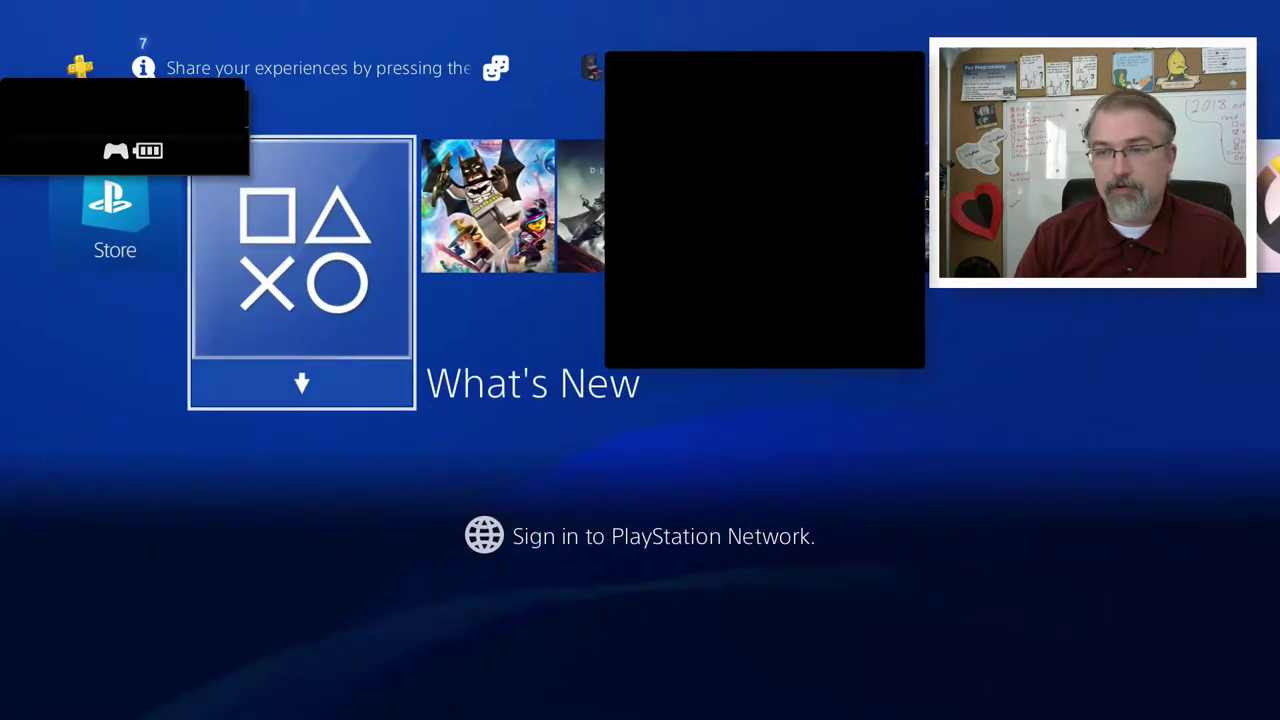
- Open the PS4 Settings under the arcade machine user
{"action": "key", "text": "Up"}
{"action": "key", "text": "Right"}
{"action": "key", "text": "Right"}
{"action": "key", "text": "Right"}
{"action": "key", "text": "Right"}
{"action": "key", "text": "Right"}
{"action": "key", "text": "Right"}
{"action": "key", "text": "Right"}
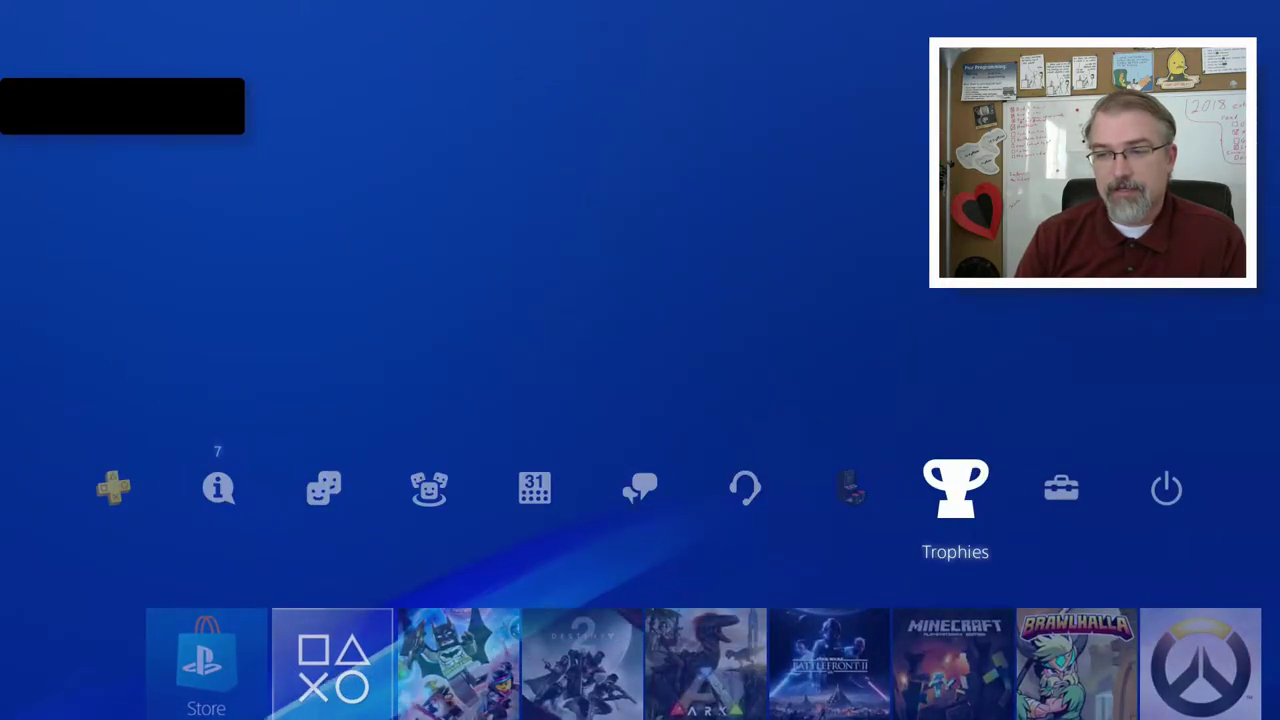
{"action": "key", "text": "Return"}
- Open Application Saved Data Management for the arcade machine user
{"action": "key", "text": "Down"}
{"action": "key", "text": "Down"}
{"action": "key", "text": "Down"}
{"action": "key", "text": "Down"}
{"action": "key", "text": "Down"}
{"action": "key", "text": "Down"}
{"action": "key", "text": "Down"}
{"action": "key", "text": "Down"}
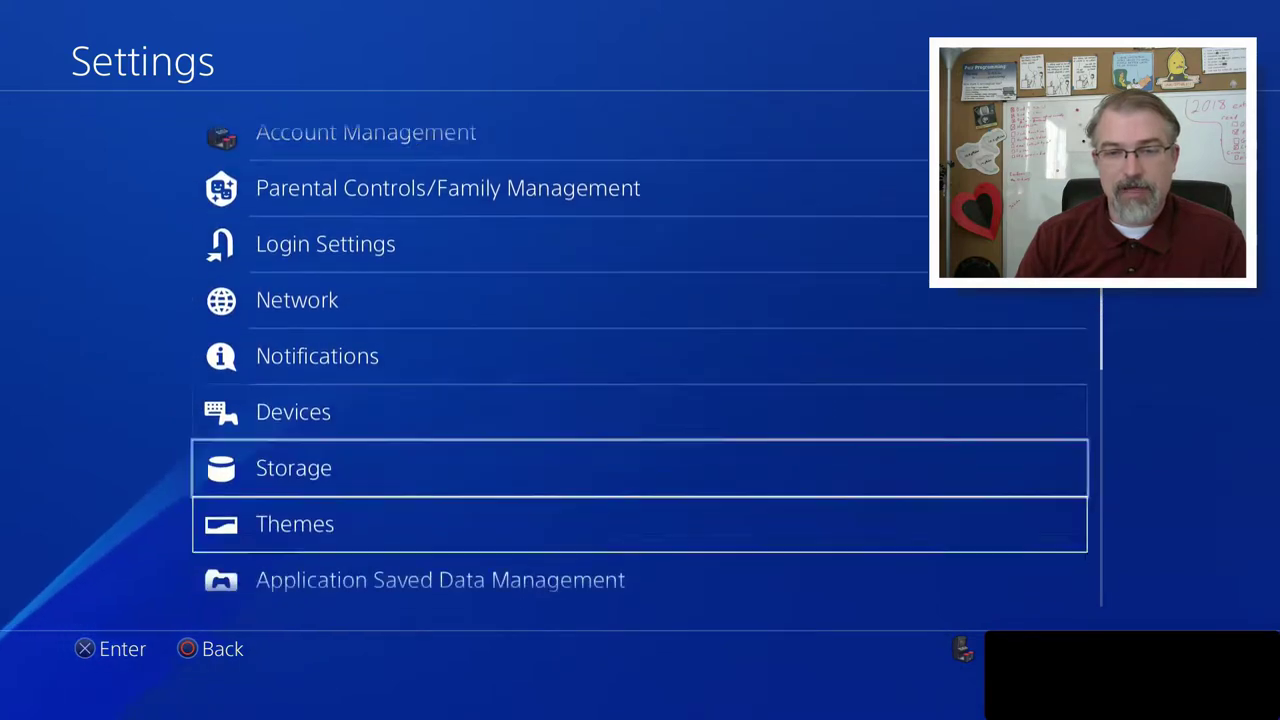
{"action": "key", "text": "Return"}
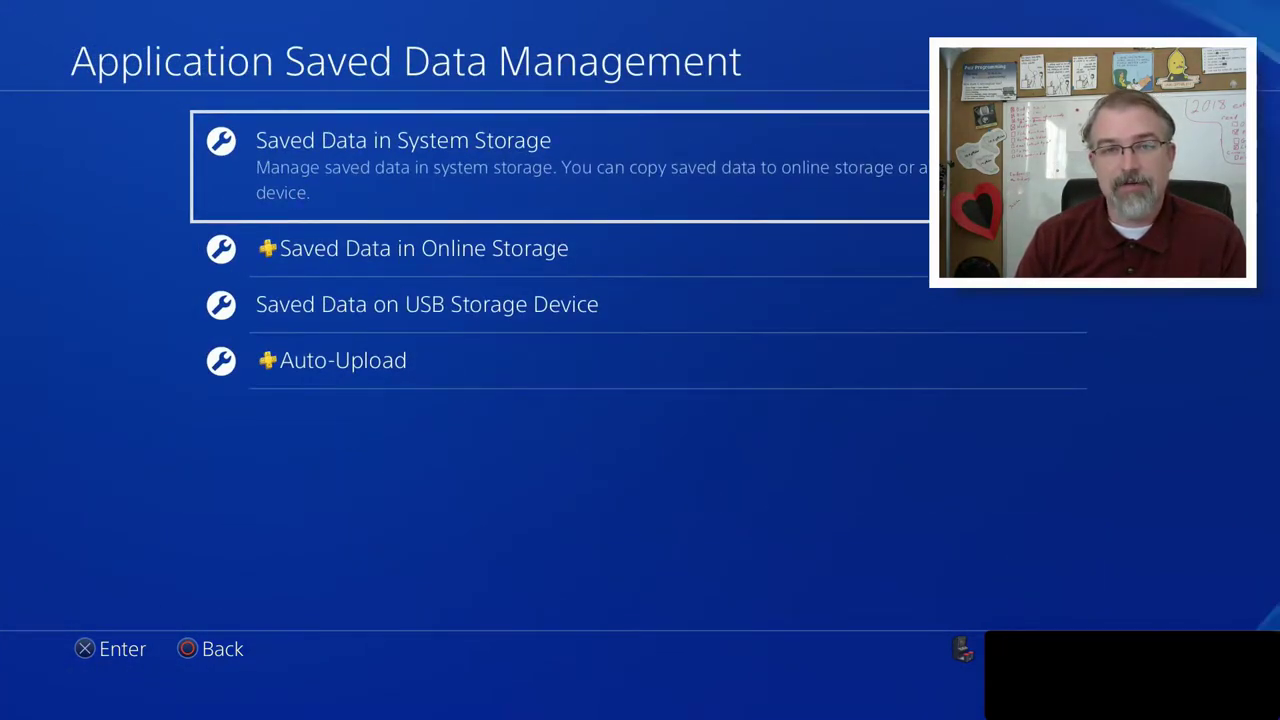
- Open the list of this user's saved data in system storage for copying to a USB storage device
{"action": "key", "text": "Return"}
{"action": "key", "text": "Down"}
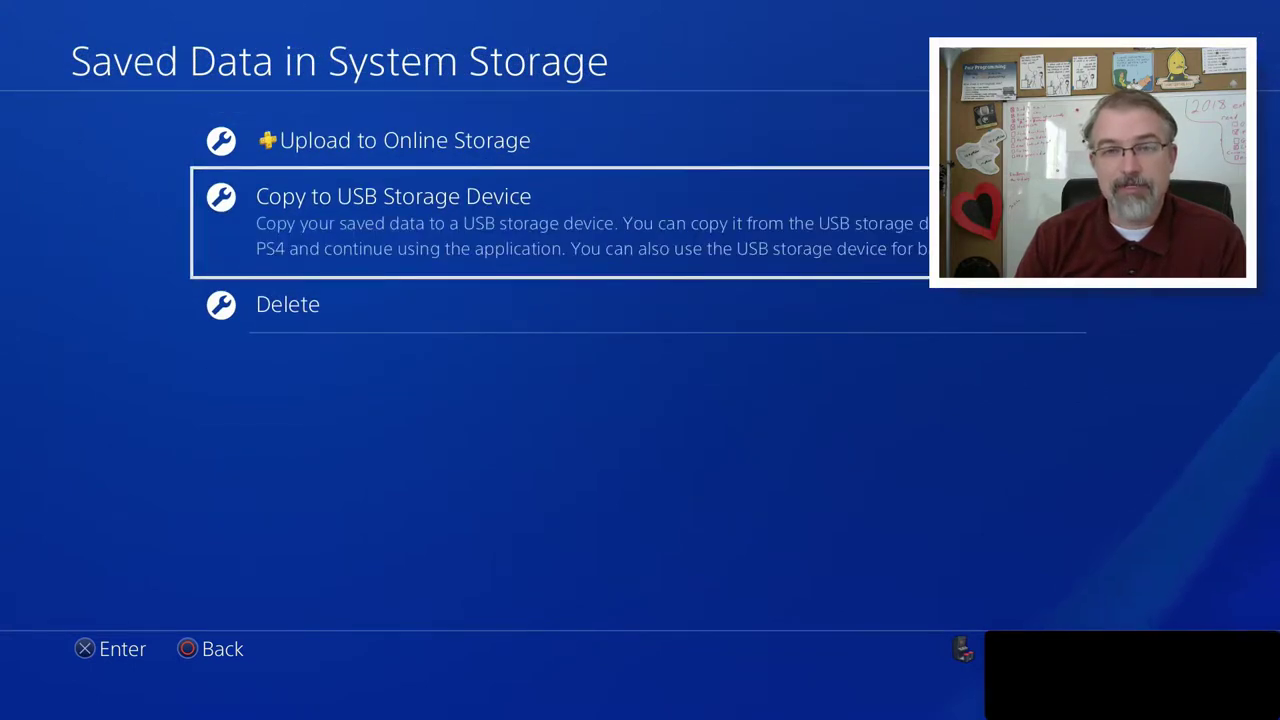
{"action": "key", "text": "Return"}
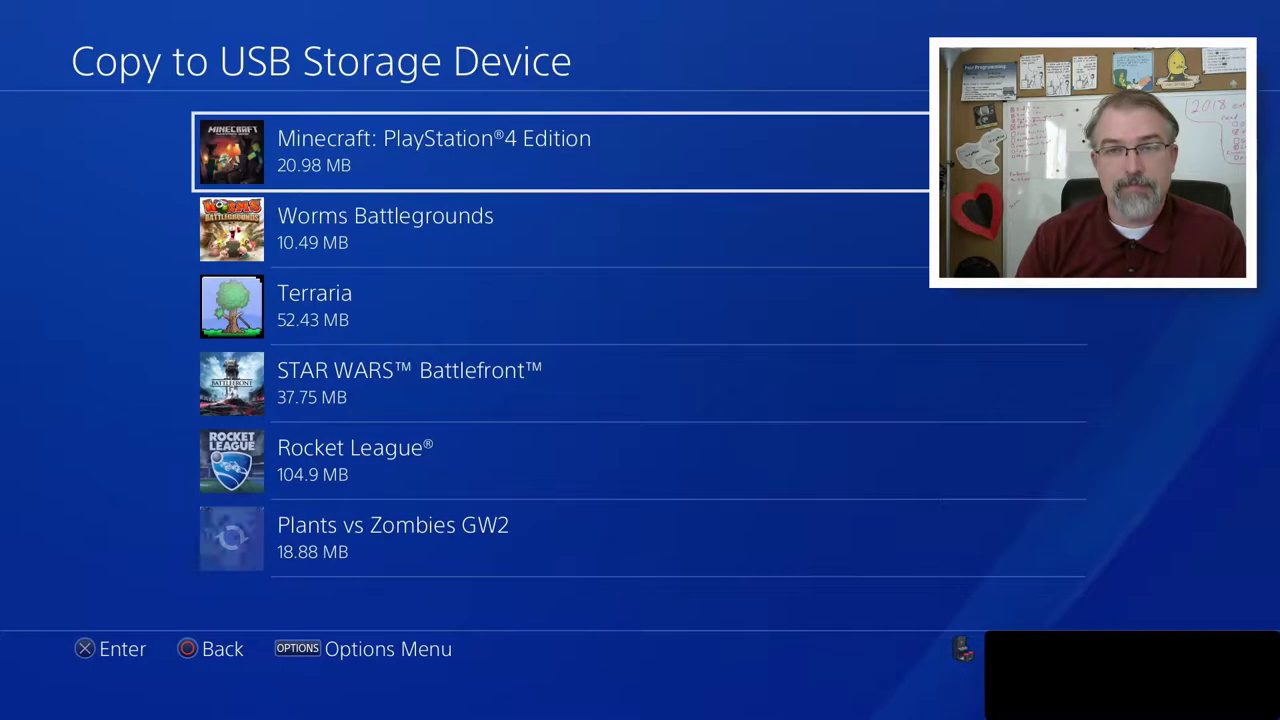
- Select all of the arcade machine user's applications and copy their saved data to the USB storage device
{"action": "key", "text": "Menu"}
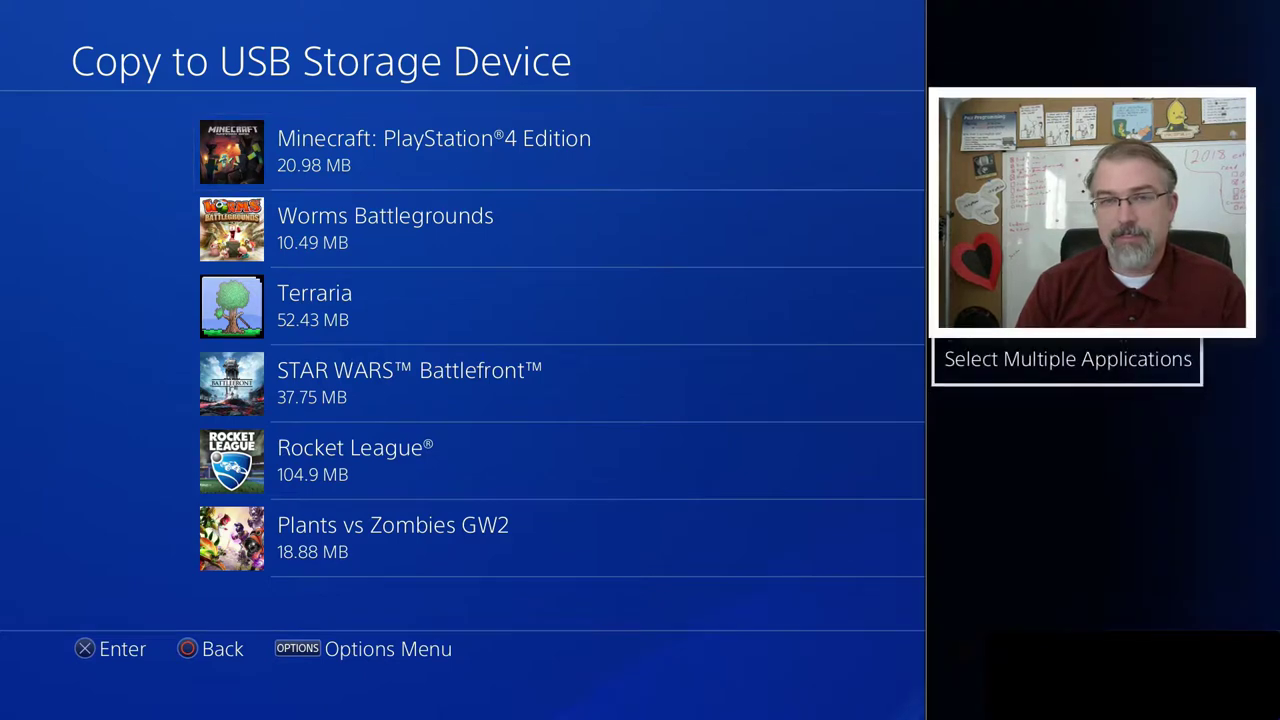
{"action": "key", "text": "Return"}
{"action": "key", "text": "Right"}
{"action": "key", "text": "Return"}
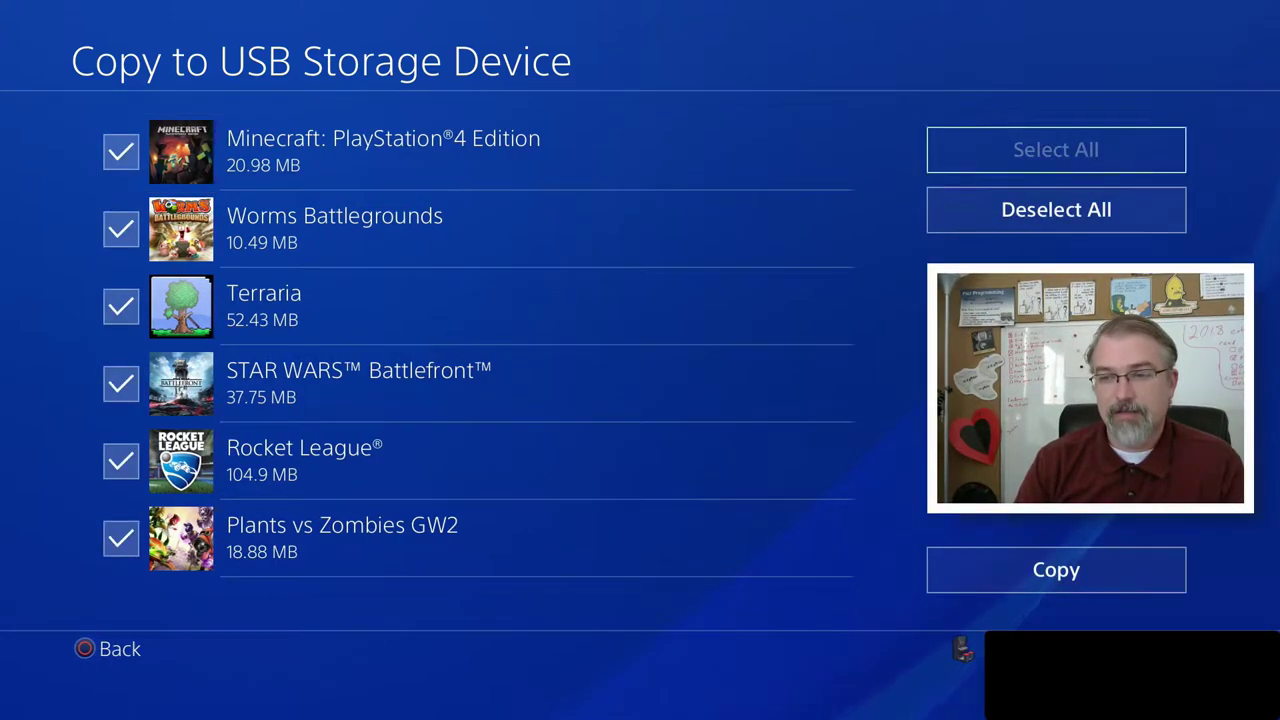
{"action": "key", "text": "Return"}
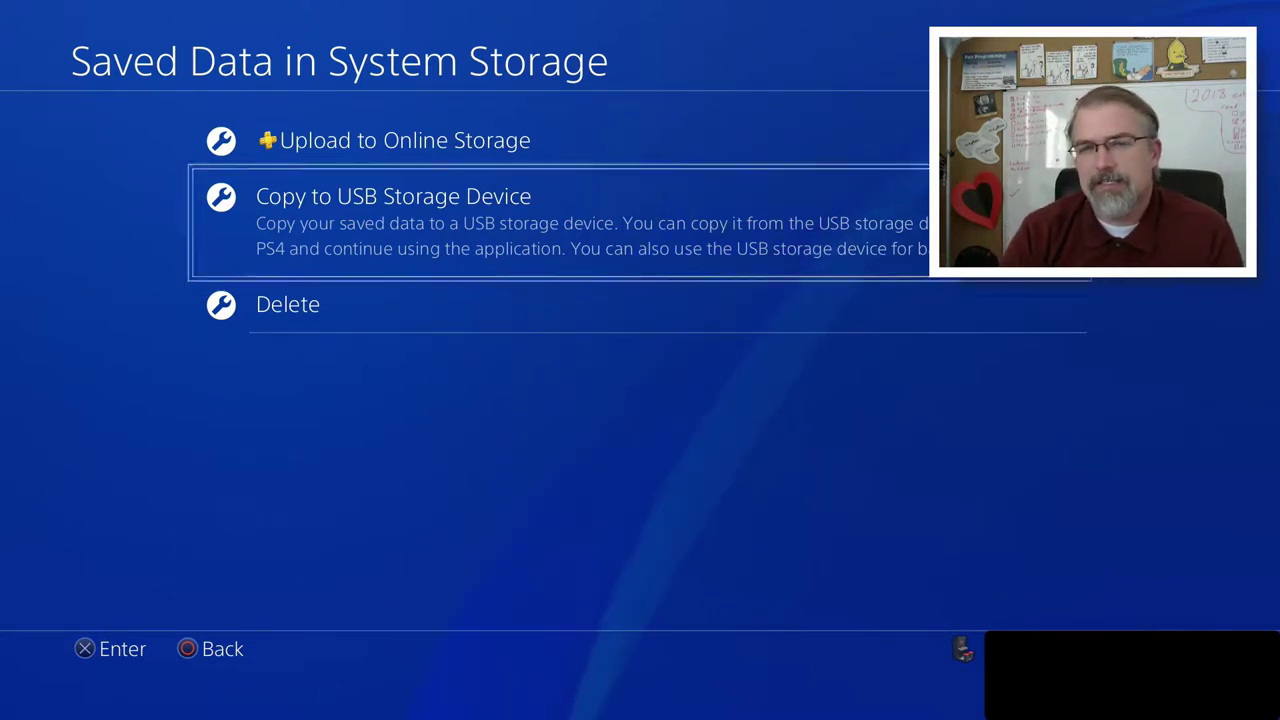
- Leave the saved data settings for the home screen and switch to the user with the pink octopus avatar
{"action": "key", "text": "Escape"}
{"action": "key", "text": "Escape"}
{"action": "key", "text": "super"}
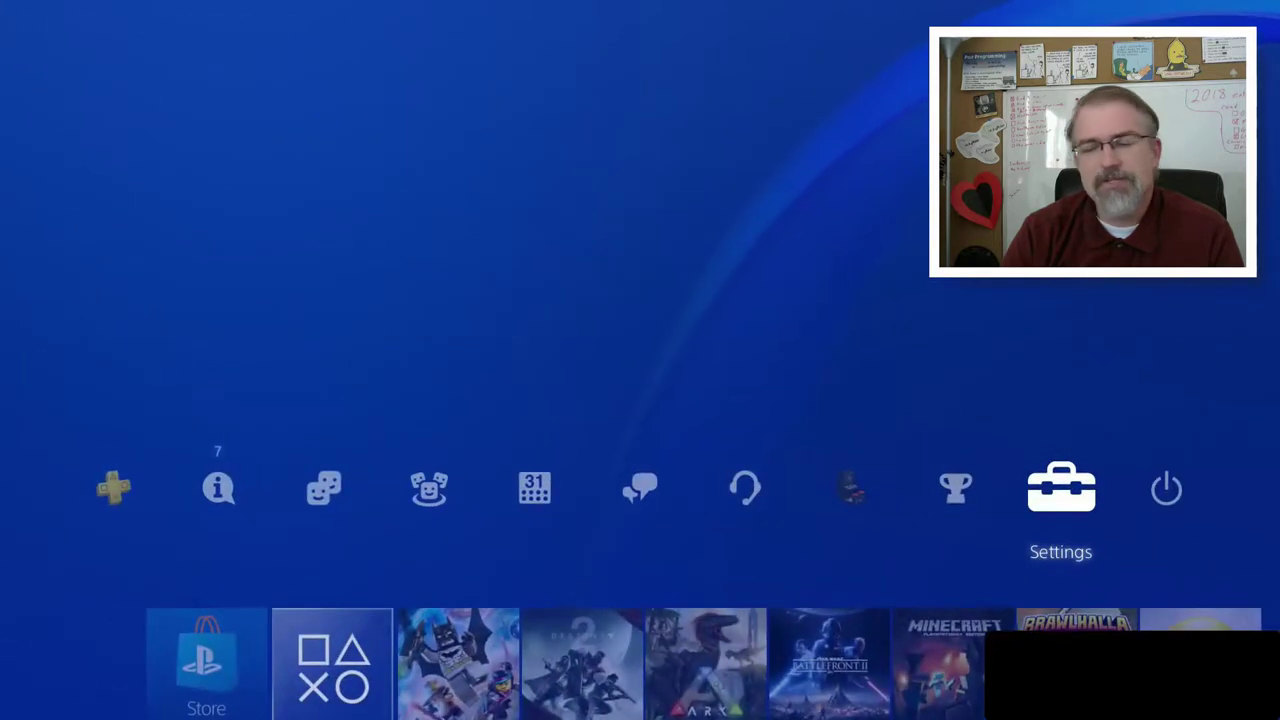
{"action": "key", "text": "Right"}
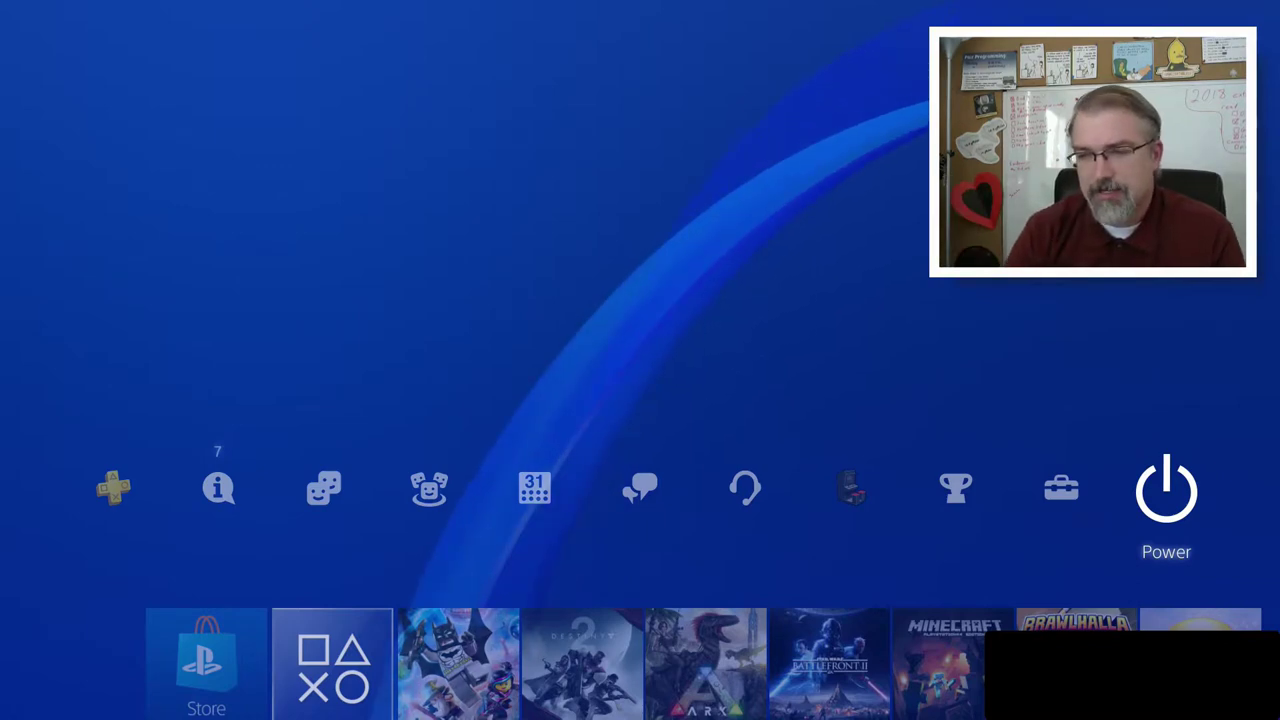
{"action": "key", "text": "Return"}
{"action": "key", "text": "Up"}
{"action": "key", "text": "Return"}
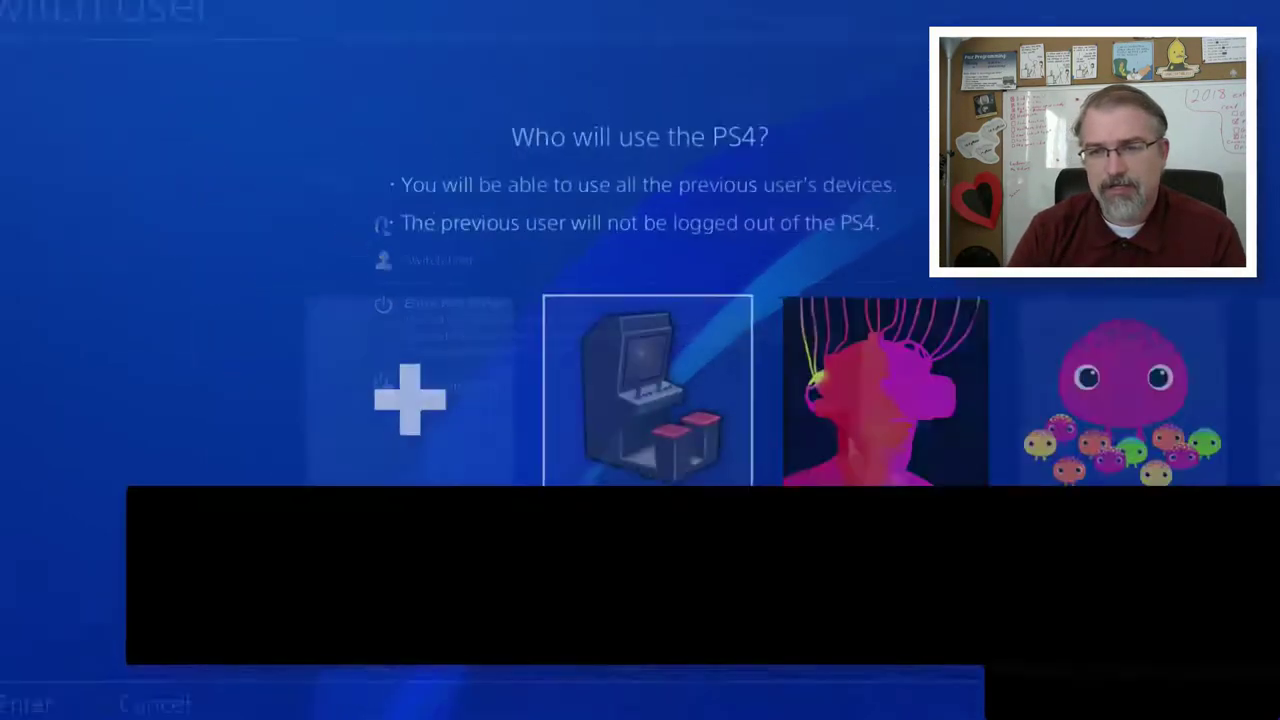
{"action": "key", "text": "Right"}
{"action": "key", "text": "Right"}
{"action": "key", "text": "Return"}
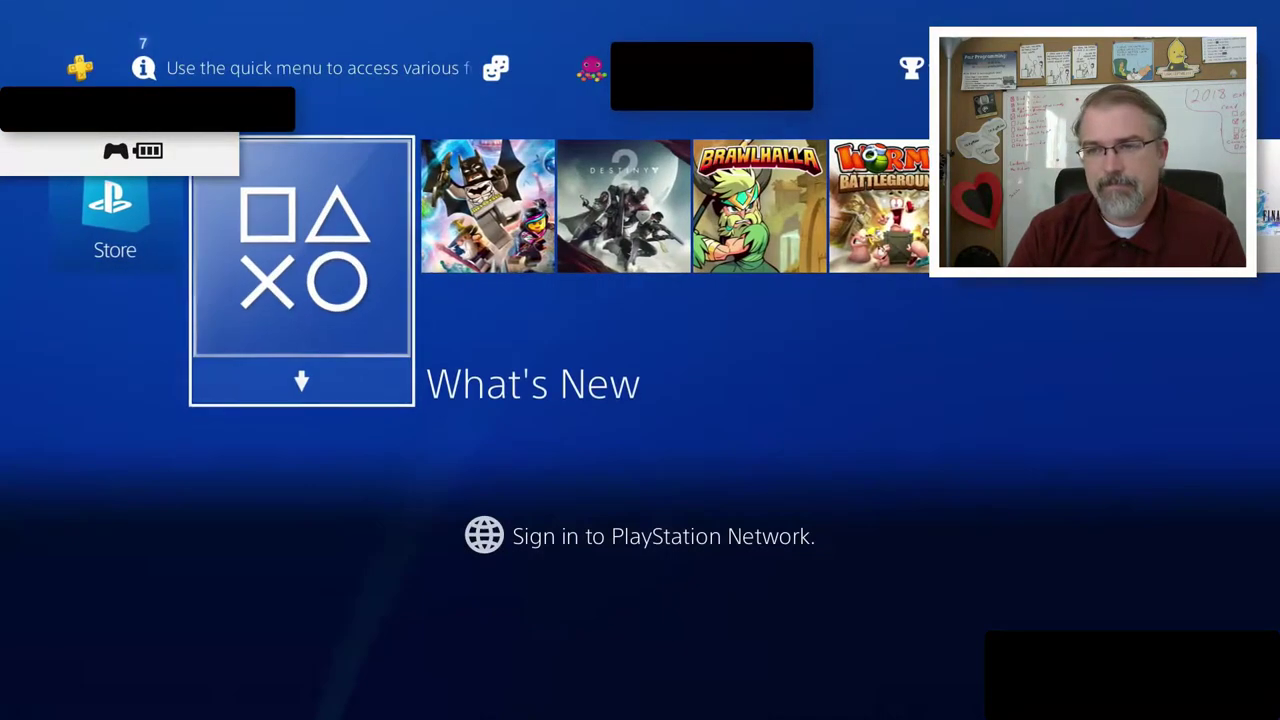
- Open the PS4 Settings under the pink octopus user
{"action": "key", "text": "Up"}
{"action": "key", "text": "Right"}
{"action": "key", "text": "Right"}
{"action": "key", "text": "Right"}
{"action": "key", "text": "Right"}
{"action": "key", "text": "Right"}
{"action": "key", "text": "Right"}
{"action": "key", "text": "Right"}
{"action": "key", "text": "Right"}
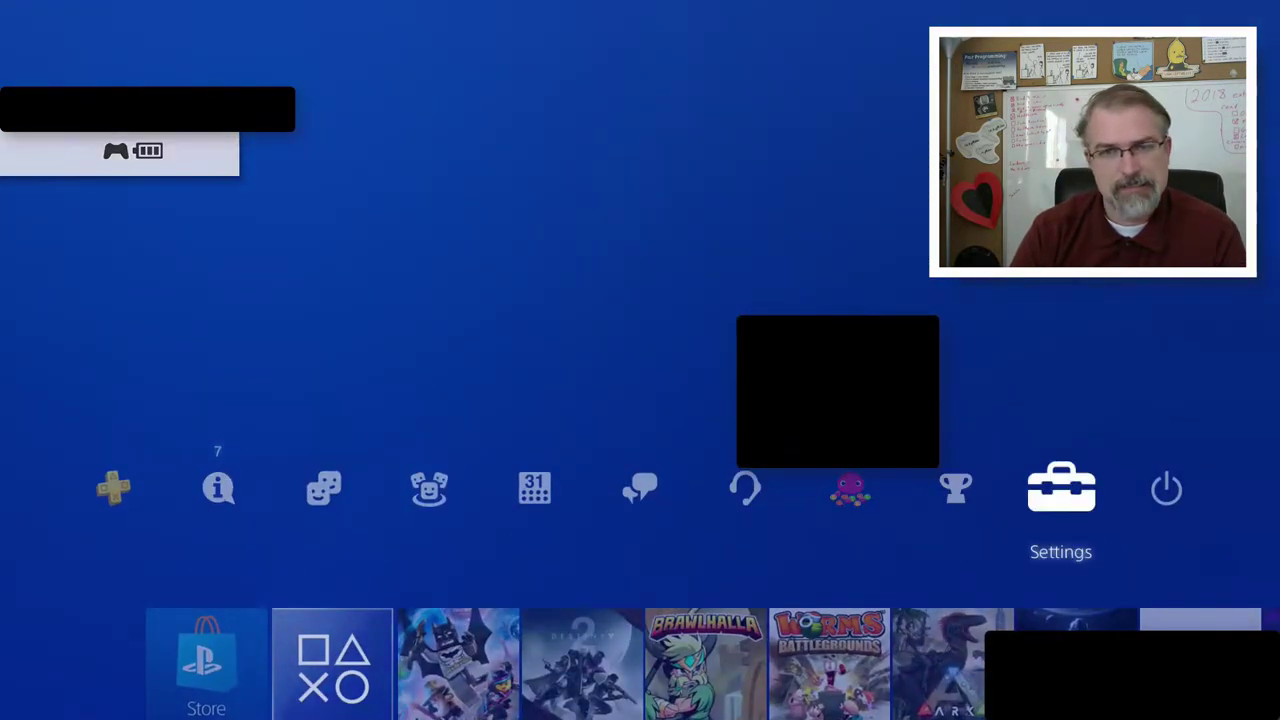
{"action": "key", "text": "Return"}
- Open Application Saved Data Management for the pink octopus user
{"action": "key", "text": "Down"}
{"action": "key", "text": "Down"}
{"action": "key", "text": "Down"}
{"action": "key", "text": "Down"}
{"action": "key", "text": "Down"}
{"action": "key", "text": "Down"}
{"action": "key", "text": "Down"}
{"action": "key", "text": "Down"}
{"action": "key", "text": "Return"}
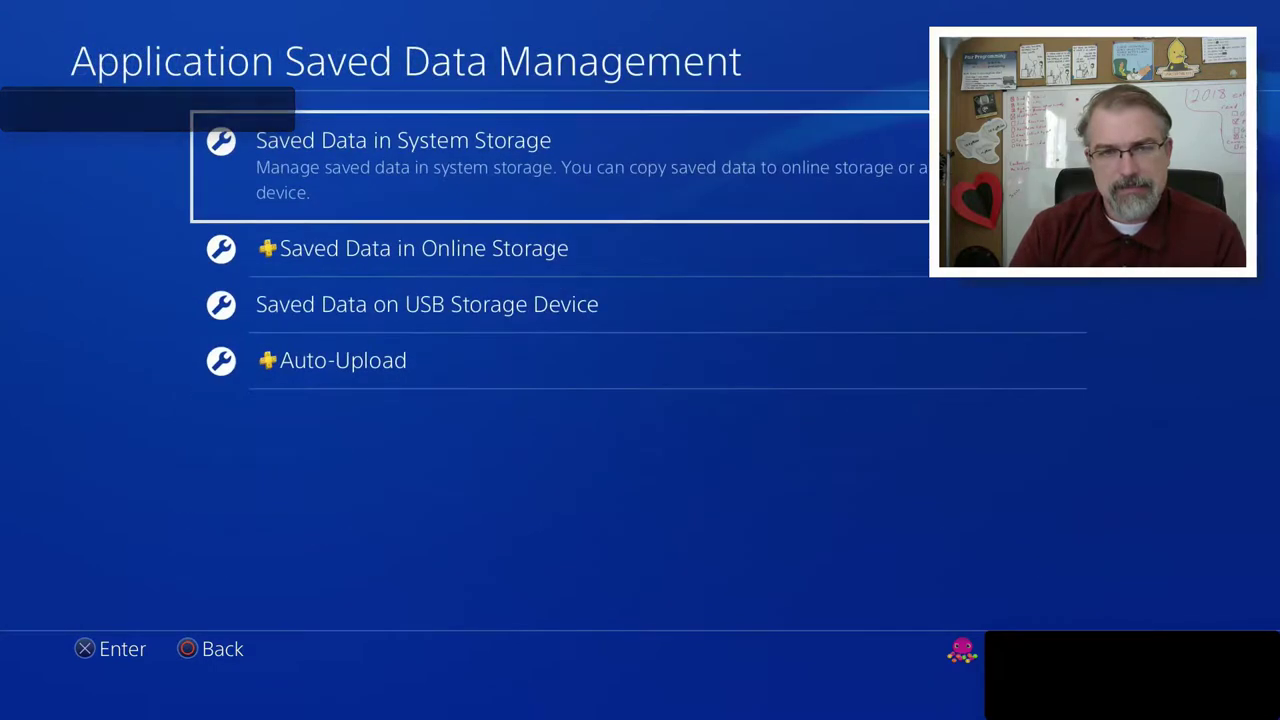
- Open the list of the pink octopus user's system storage saved data for copying to a USB storage device
{"action": "key", "text": "Return"}
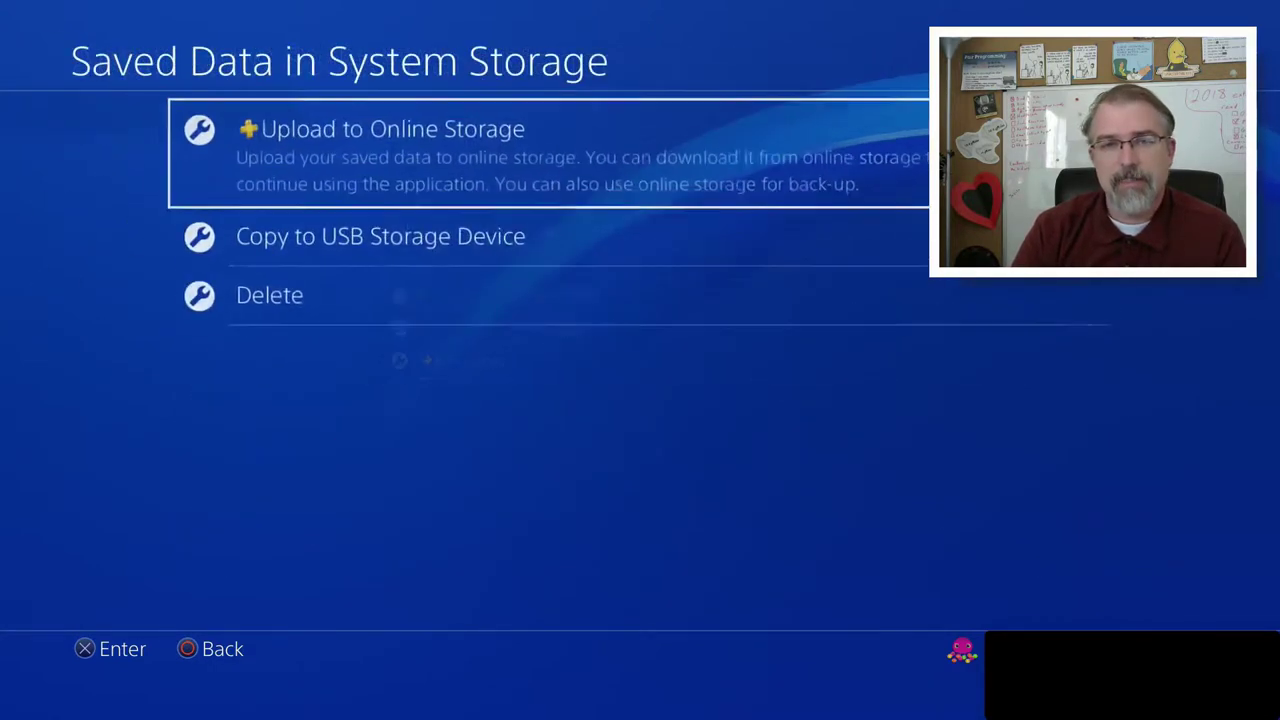
{"action": "key", "text": "Down"}
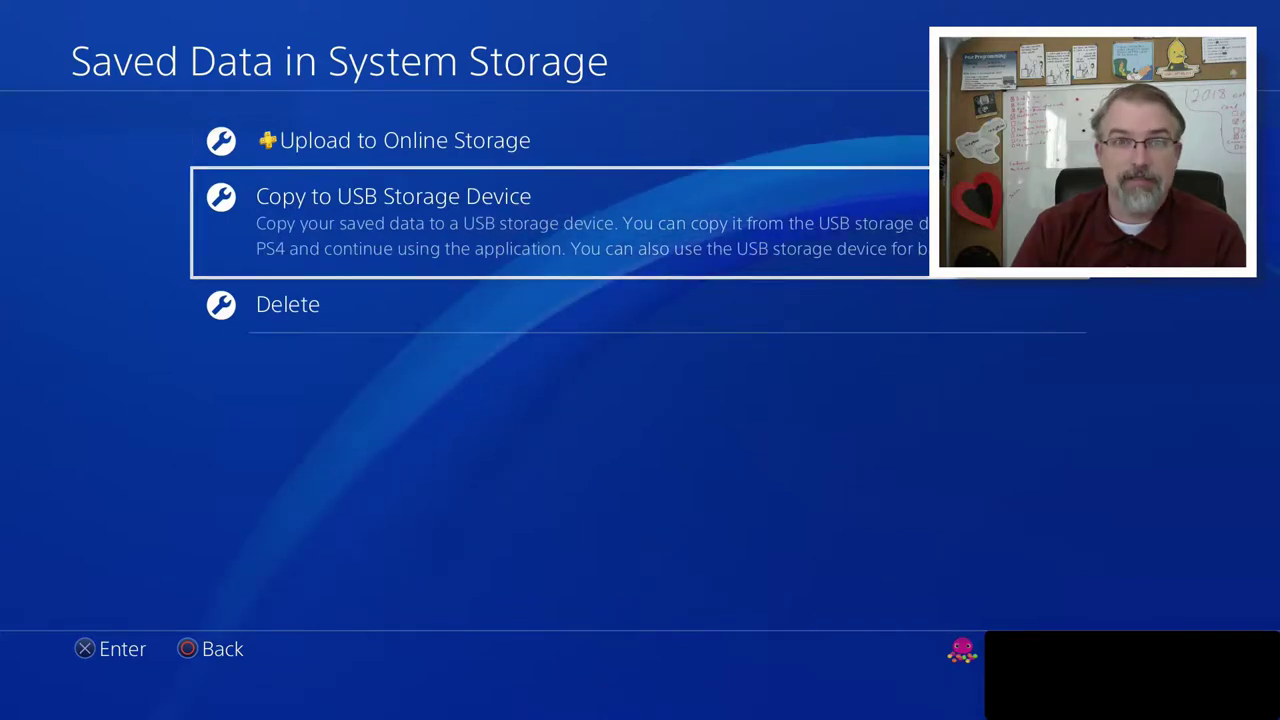
{"action": "key", "text": "Return"}
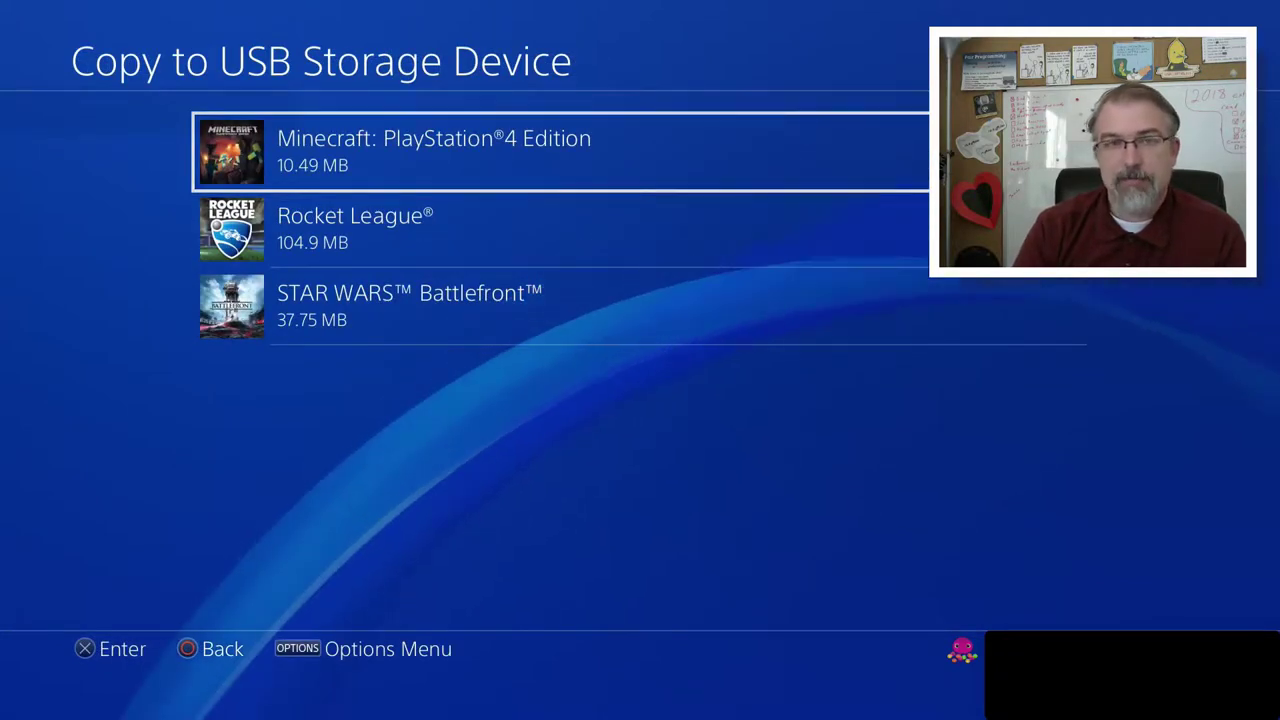
- Select all of the pink octopus user's applications and copy their saved data to the USB storage device
{"action": "key", "text": "Menu"}
{"action": "key", "text": "Return"}
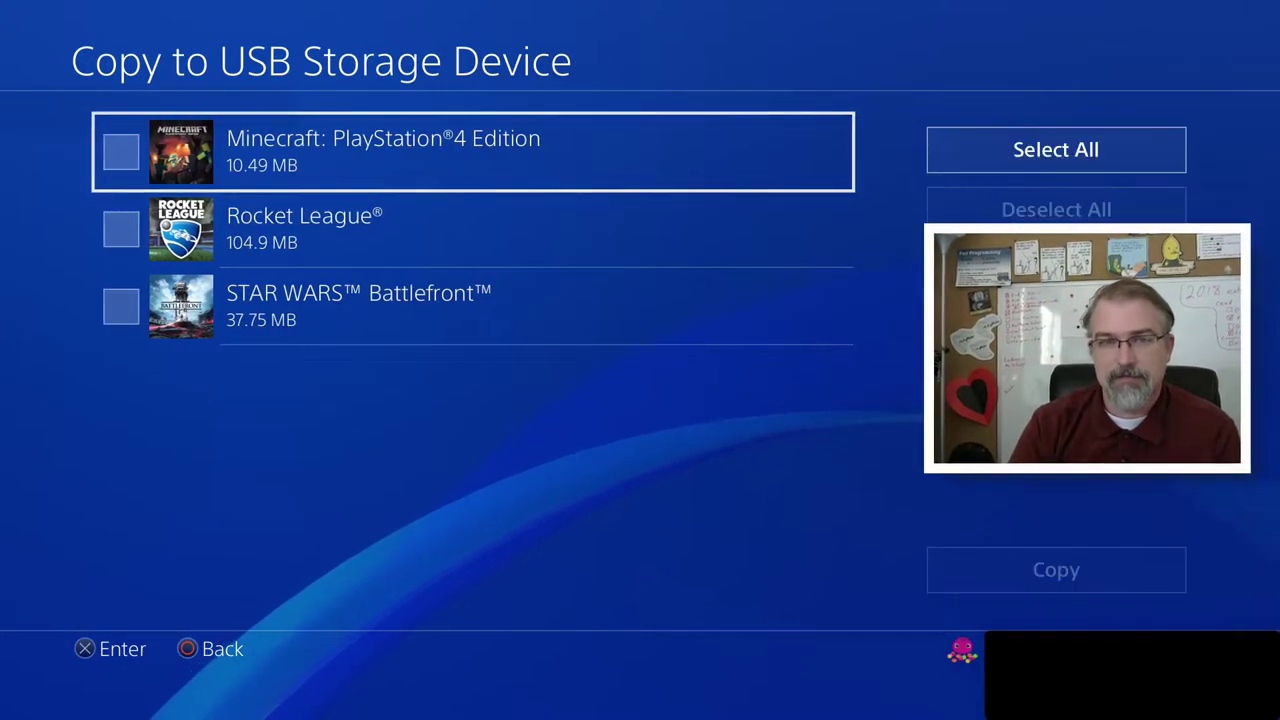
{"action": "key", "text": "Return"}
{"action": "key", "text": "Down"}
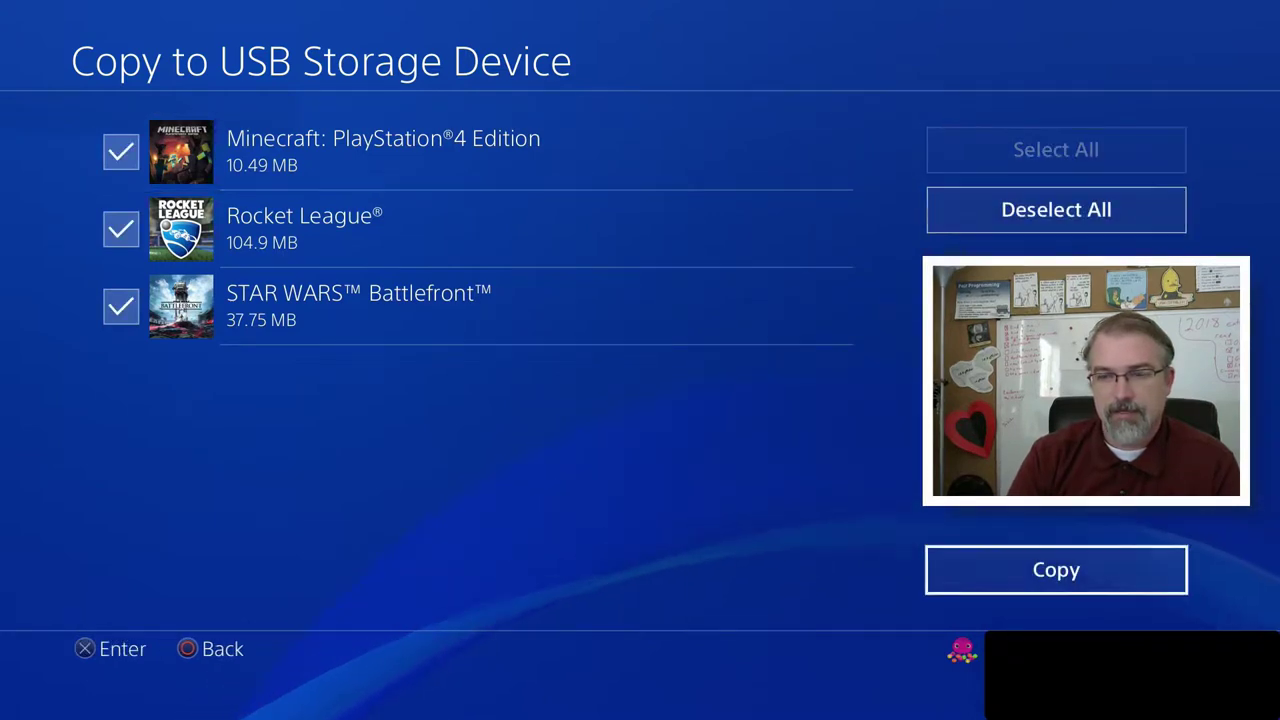
{"action": "key", "text": "Return"}
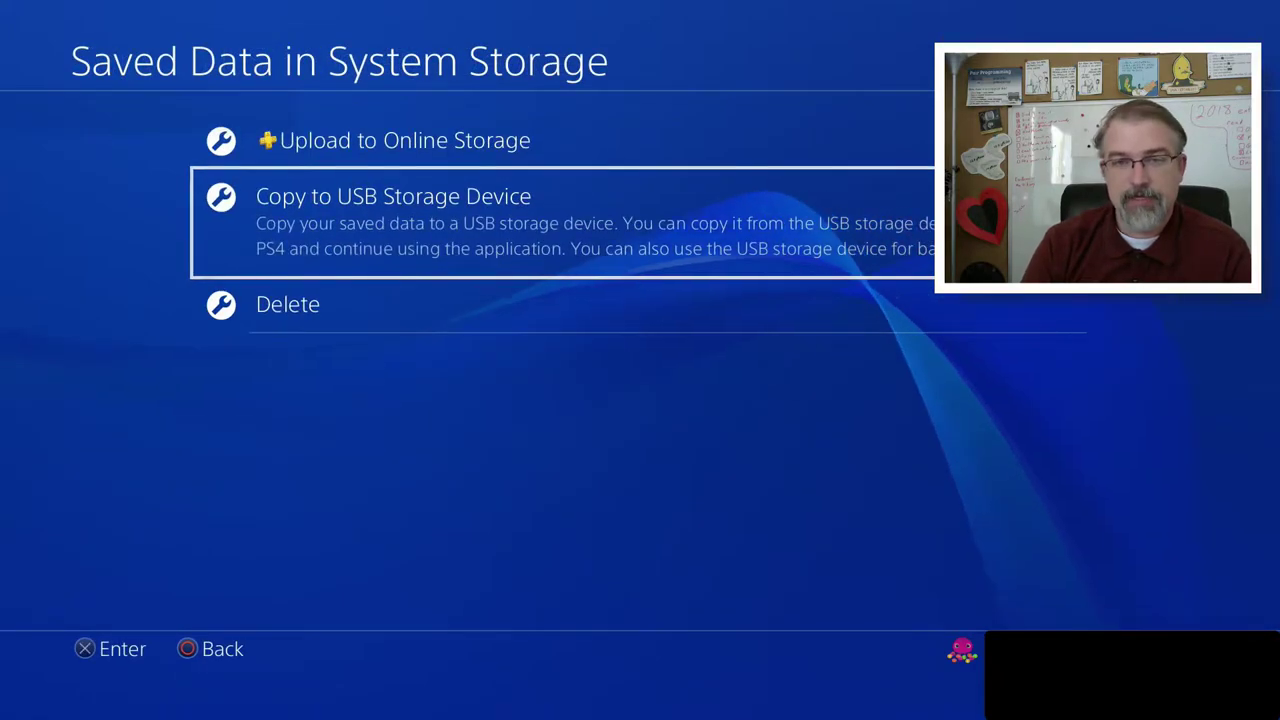
- Leave the saved data settings and switch the console to the basketball user
{"action": "key", "text": "Escape"}
{"action": "key", "text": "super"}
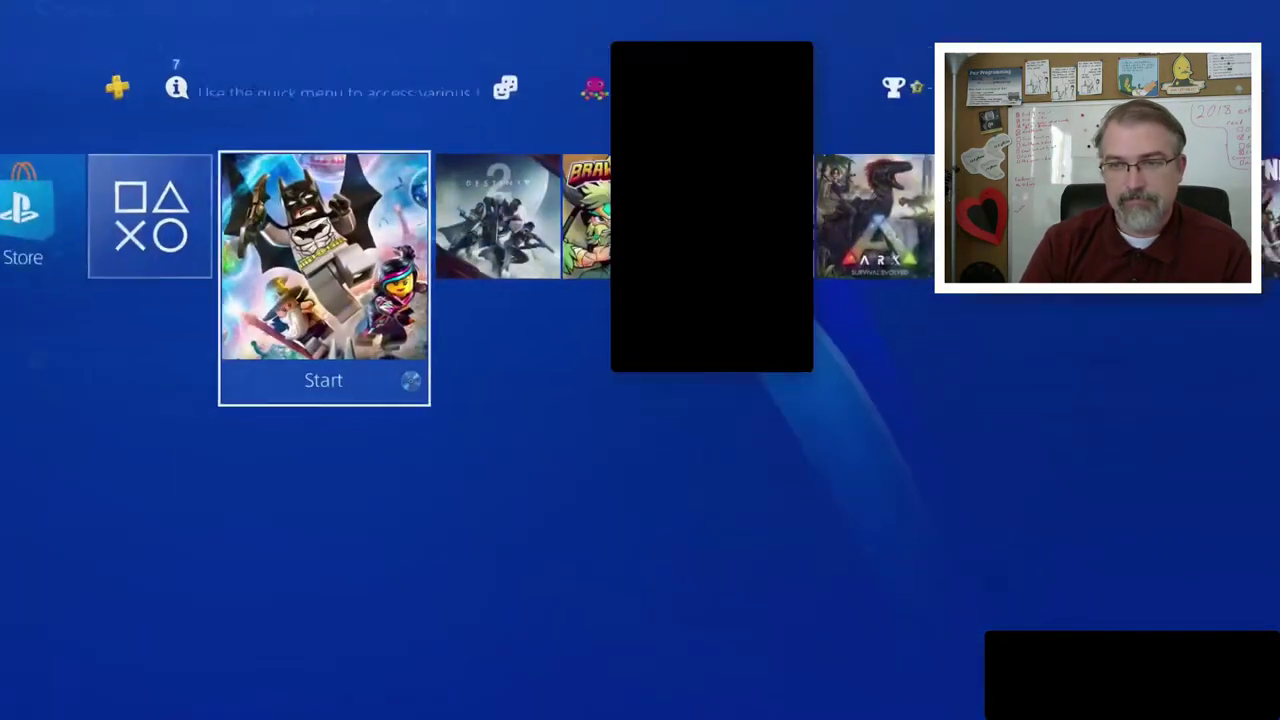
{"action": "key", "text": "Up"}
{"action": "key", "text": "Return"}
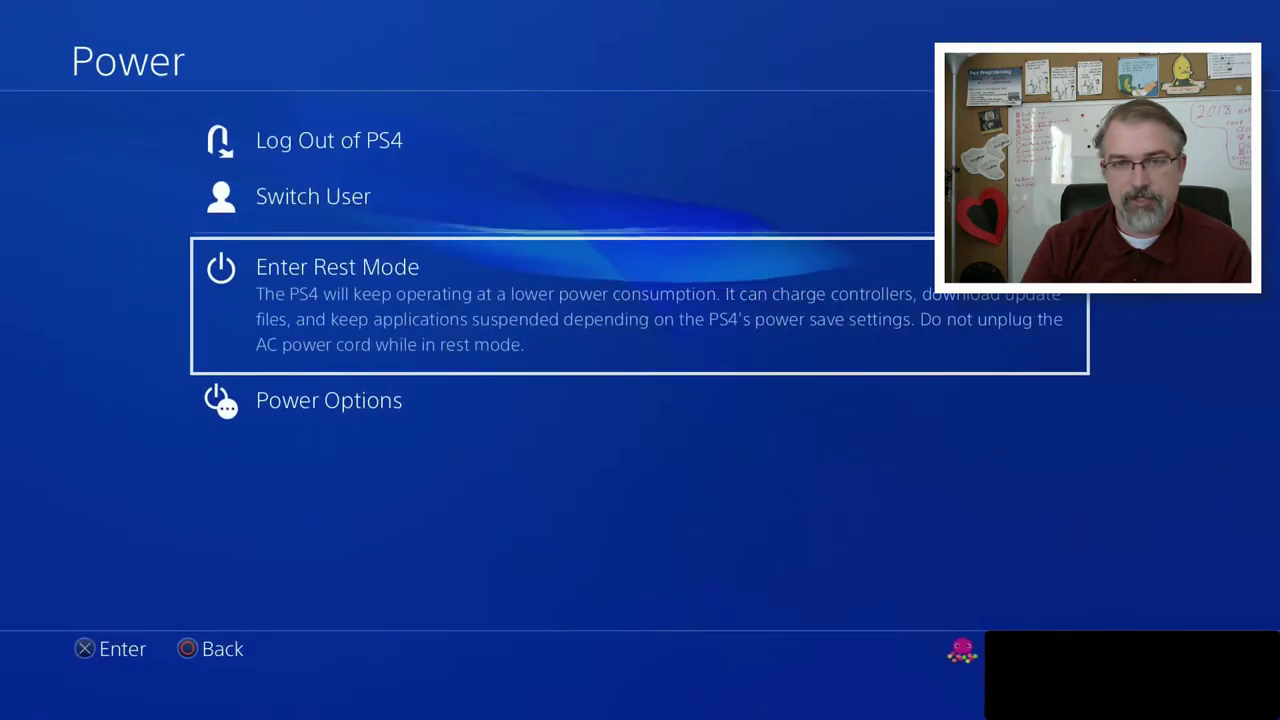
{"action": "key", "text": "Up"}
{"action": "key", "text": "Return"}
{"action": "key", "text": "Right"}
{"action": "key", "text": "Right"}
{"action": "key", "text": "Right"}
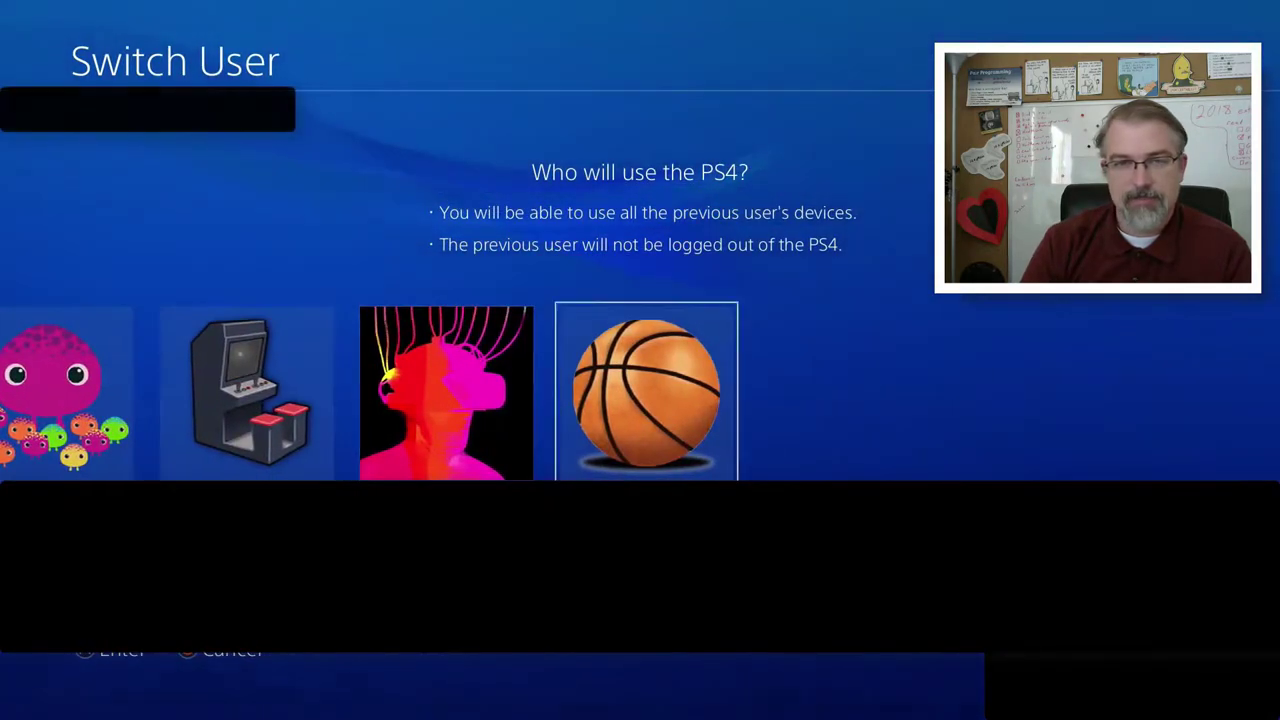
{"action": "key", "text": "Return"}
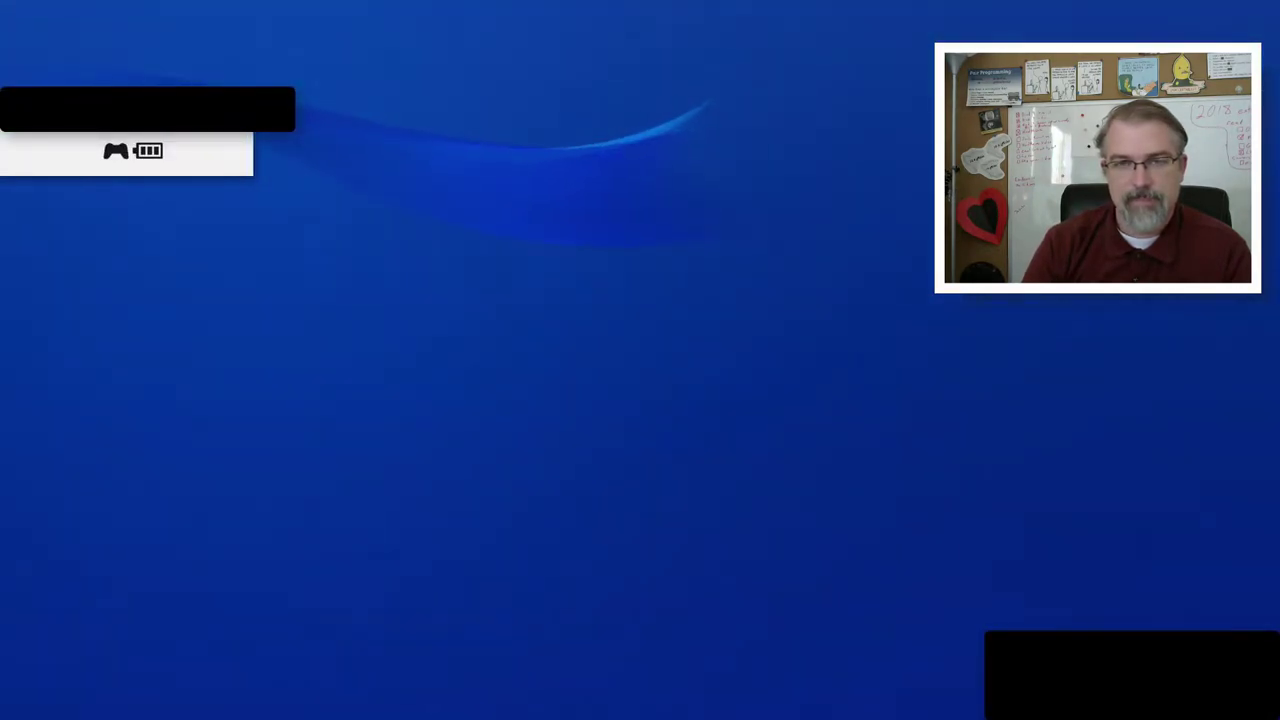
- Open the PS4 Settings under the basketball user
{"action": "key", "text": "Up"}
{"action": "key", "text": "Right"}
{"action": "key", "text": "Right"}
{"action": "key", "text": "Right"}
{"action": "key", "text": "Right"}
{"action": "key", "text": "Right"}
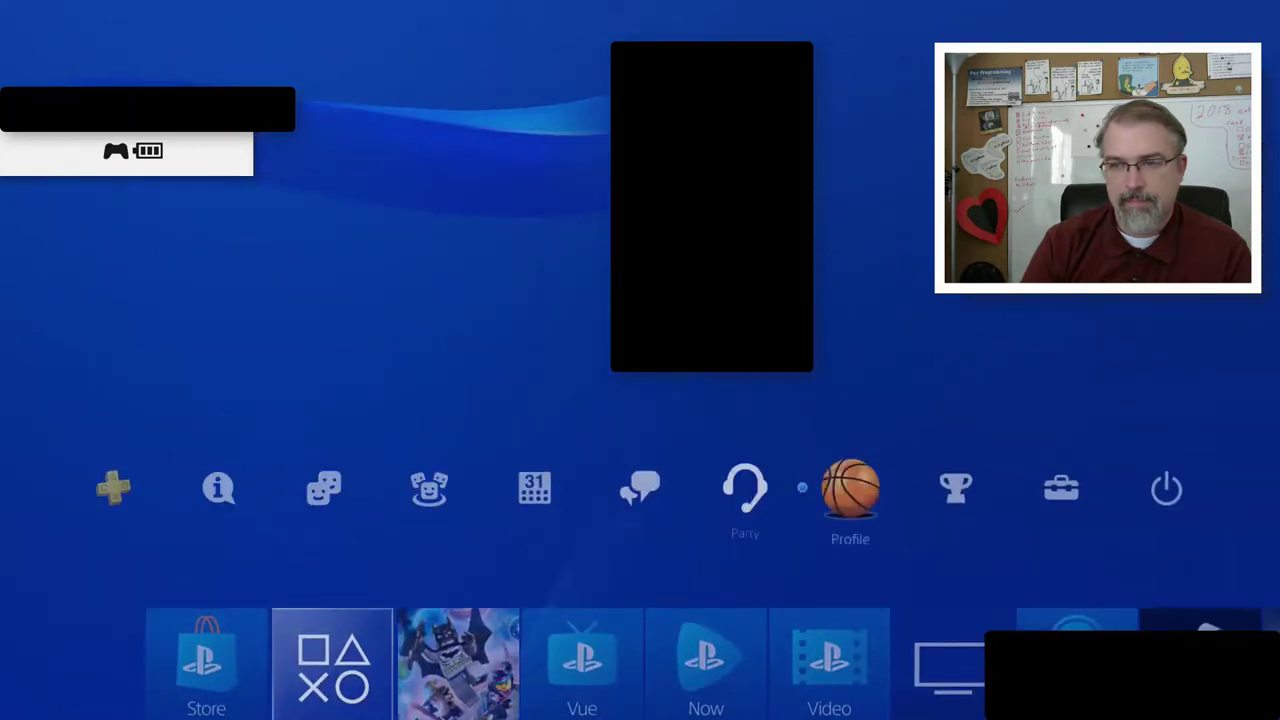
{"action": "key", "text": "Right"}
{"action": "key", "text": "Right"}
{"action": "key", "text": "Right"}
{"action": "key", "text": "Return"}
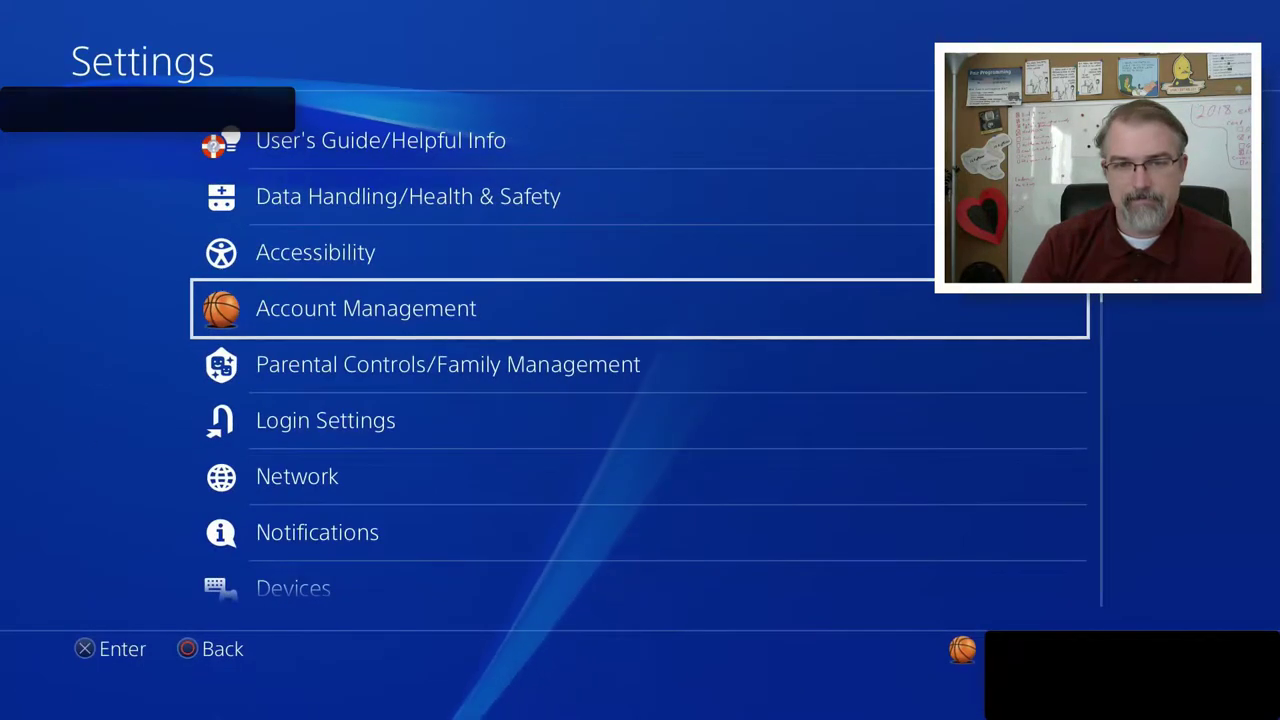
- Open Application Saved Data Management for the basketball user
{"action": "key", "text": "Down"}
{"action": "key", "text": "Down"}
{"action": "key", "text": "Down"}
{"action": "key", "text": "Down"}
{"action": "key", "text": "Down"}
{"action": "key", "text": "Down"}
{"action": "key", "text": "Down"}
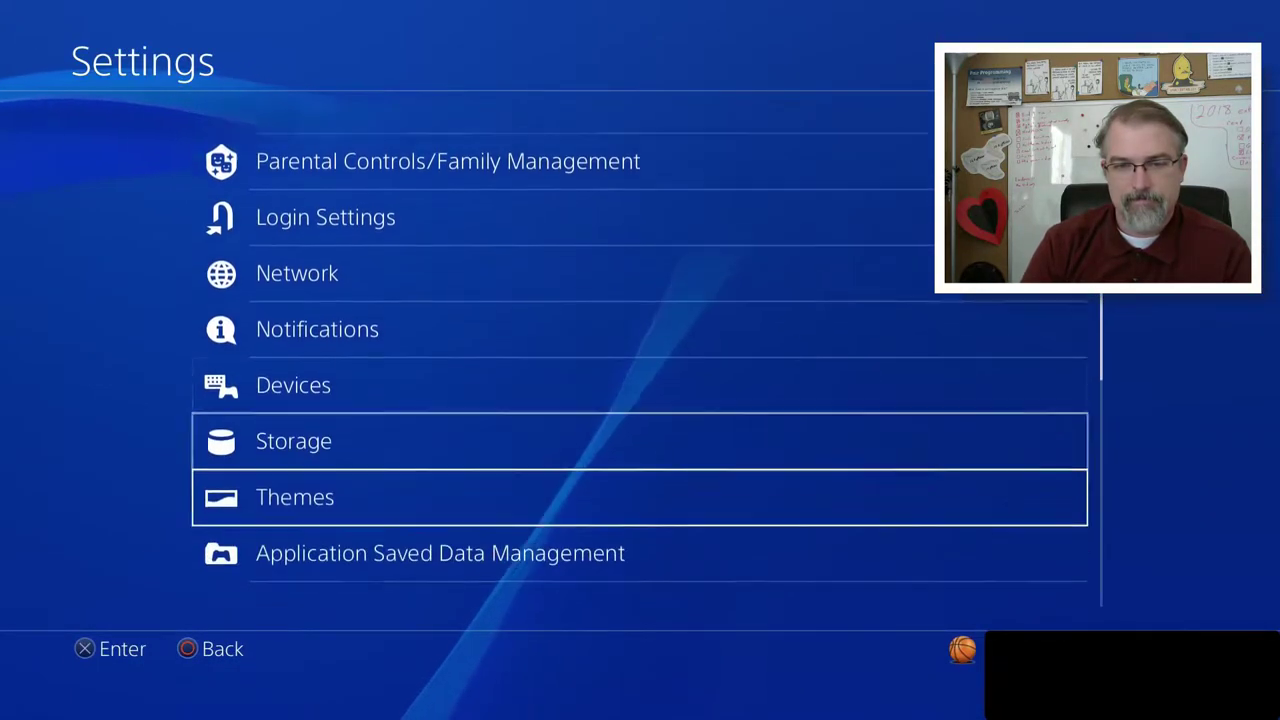
{"action": "key", "text": "Down"}
{"action": "key", "text": "Return"}
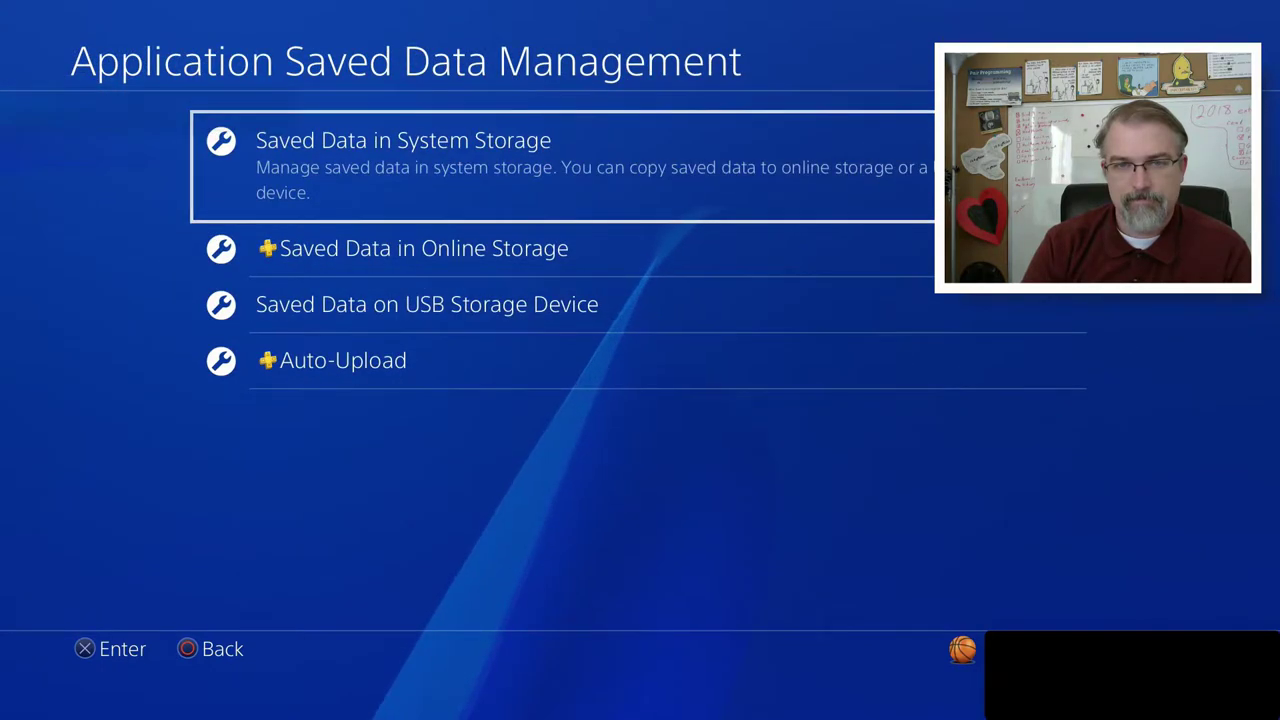
- Select all of the basketball user's applications in system storage and start copying their saved data to the USB storage device
{"action": "key", "text": "Return"}
{"action": "key", "text": "Down"}
{"action": "key", "text": "Return"}
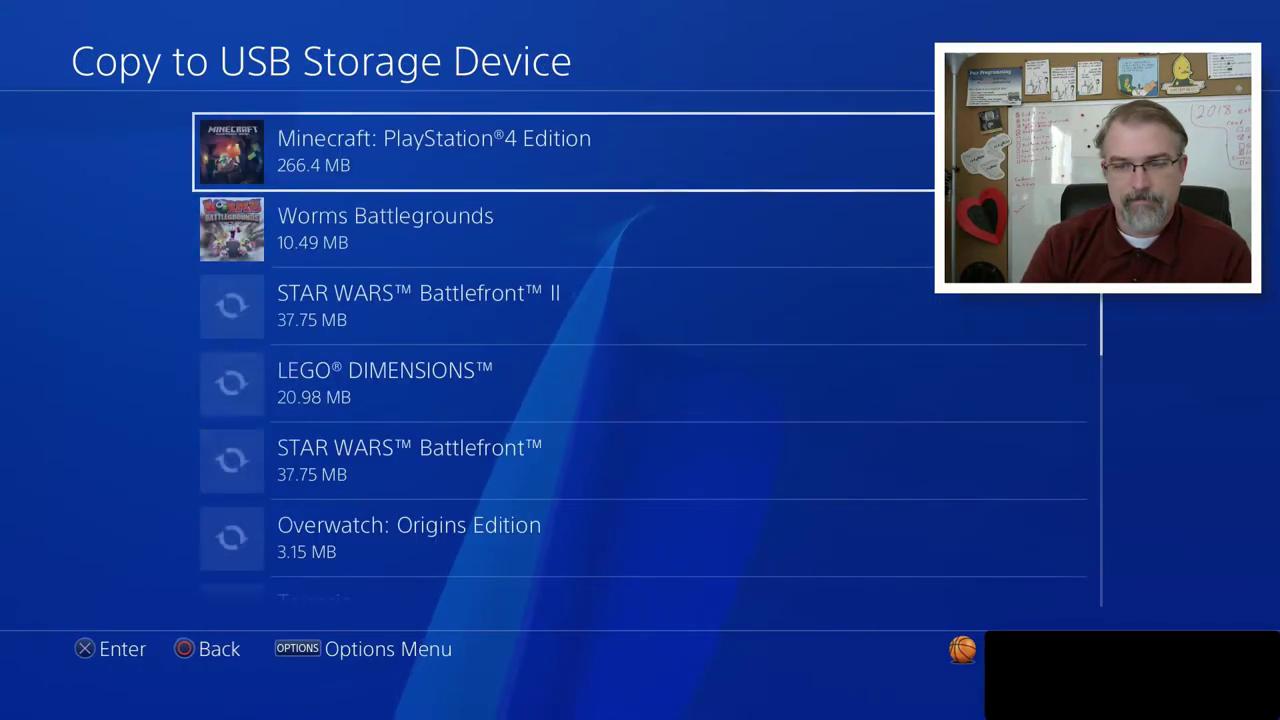
{"action": "key", "text": "Menu"}
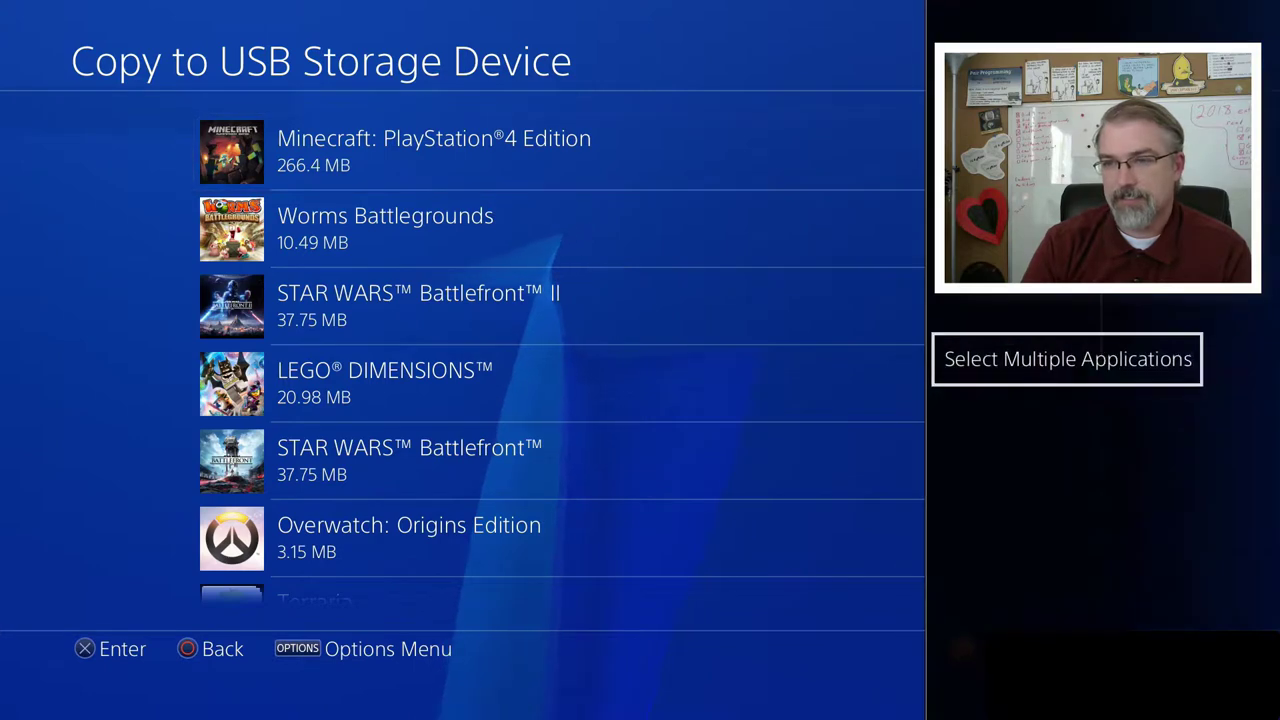
{"action": "key", "text": "Return"}
{"action": "key", "text": "Right"}
{"action": "key", "text": "Return"}
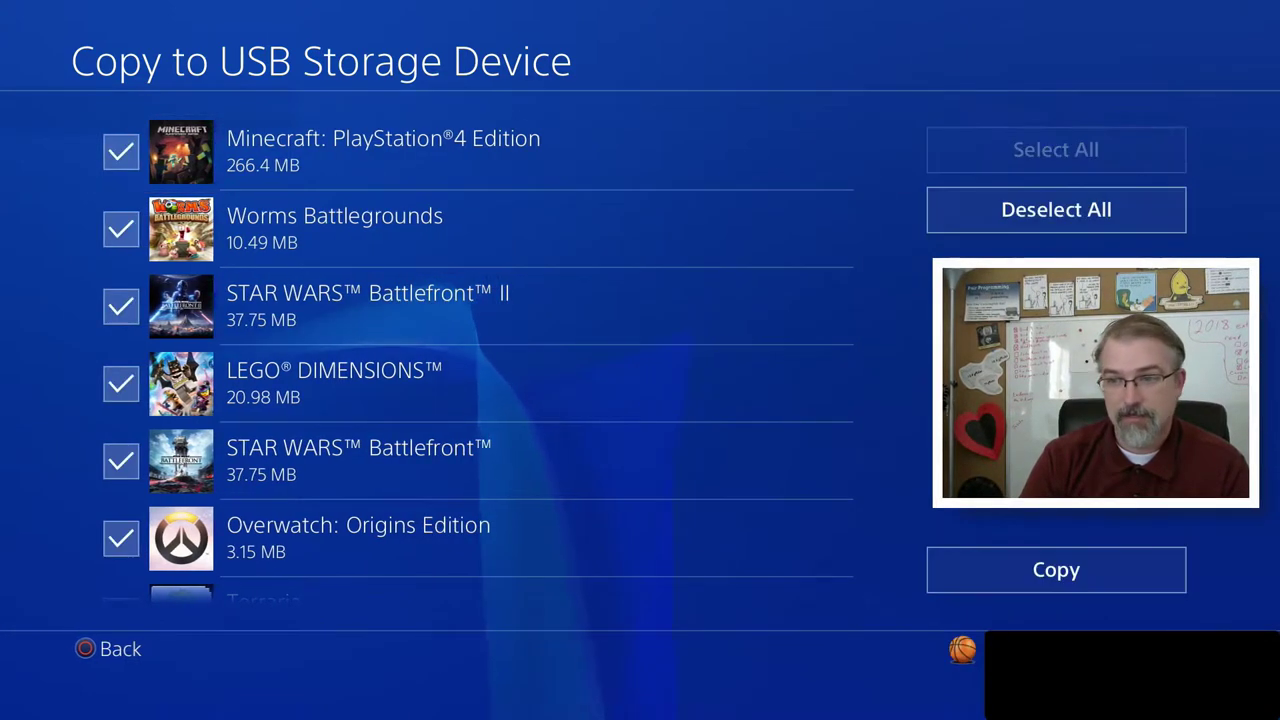
{"action": "key", "text": "Down"}
{"action": "key", "text": "Return"}
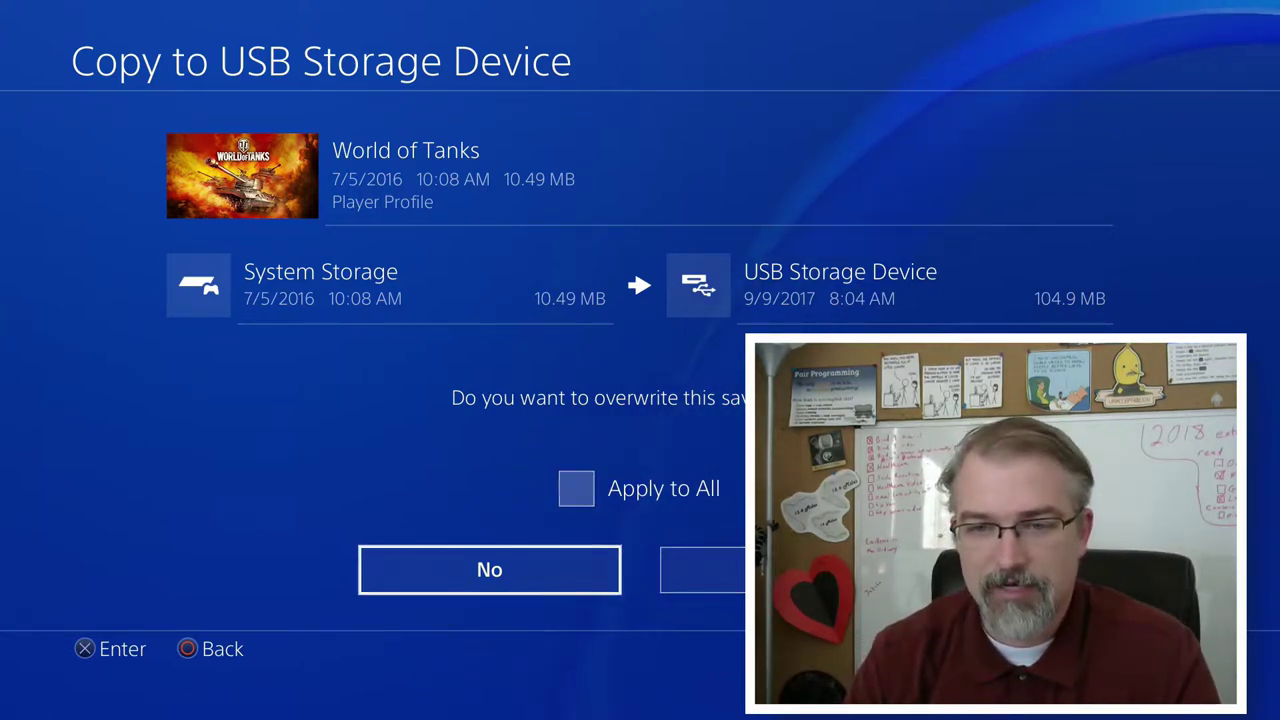
- Decline overwriting the World of Tanks saved data and cancel the copy to the USB storage device, backing out to Settings
{"action": "key", "text": "Return"}
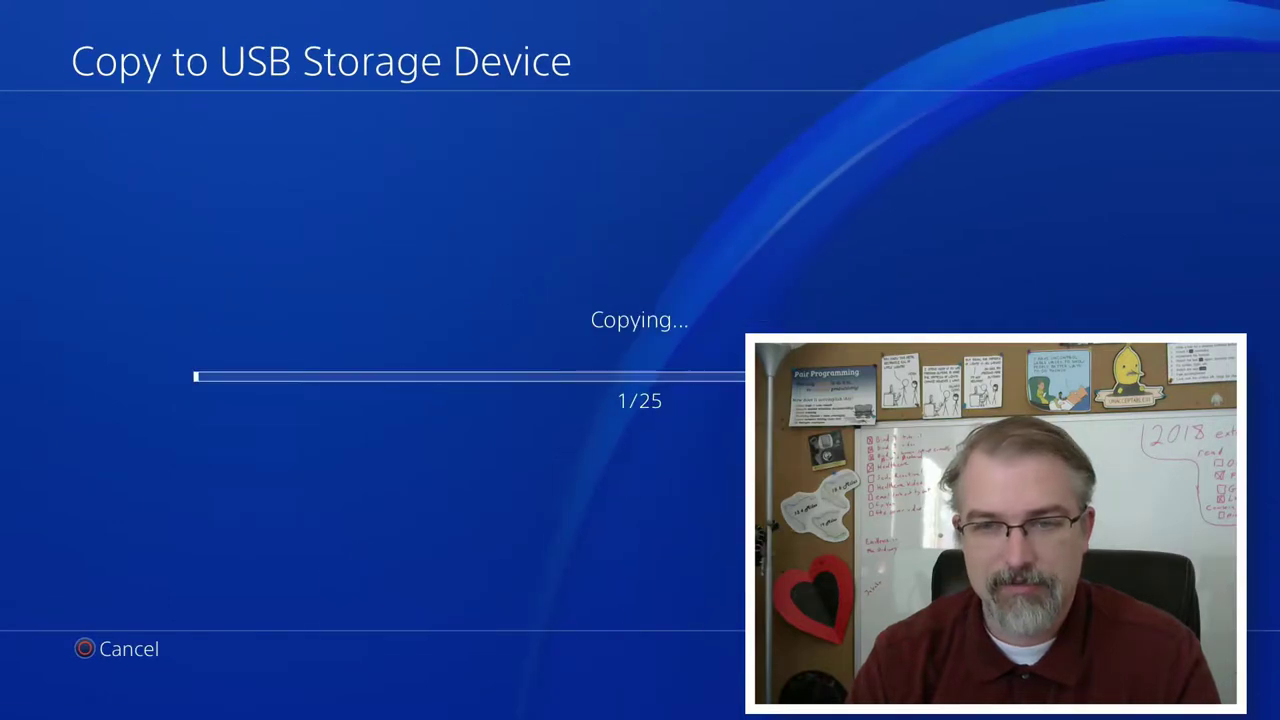
{"action": "key", "text": "Escape"}
{"action": "key", "text": "Return"}
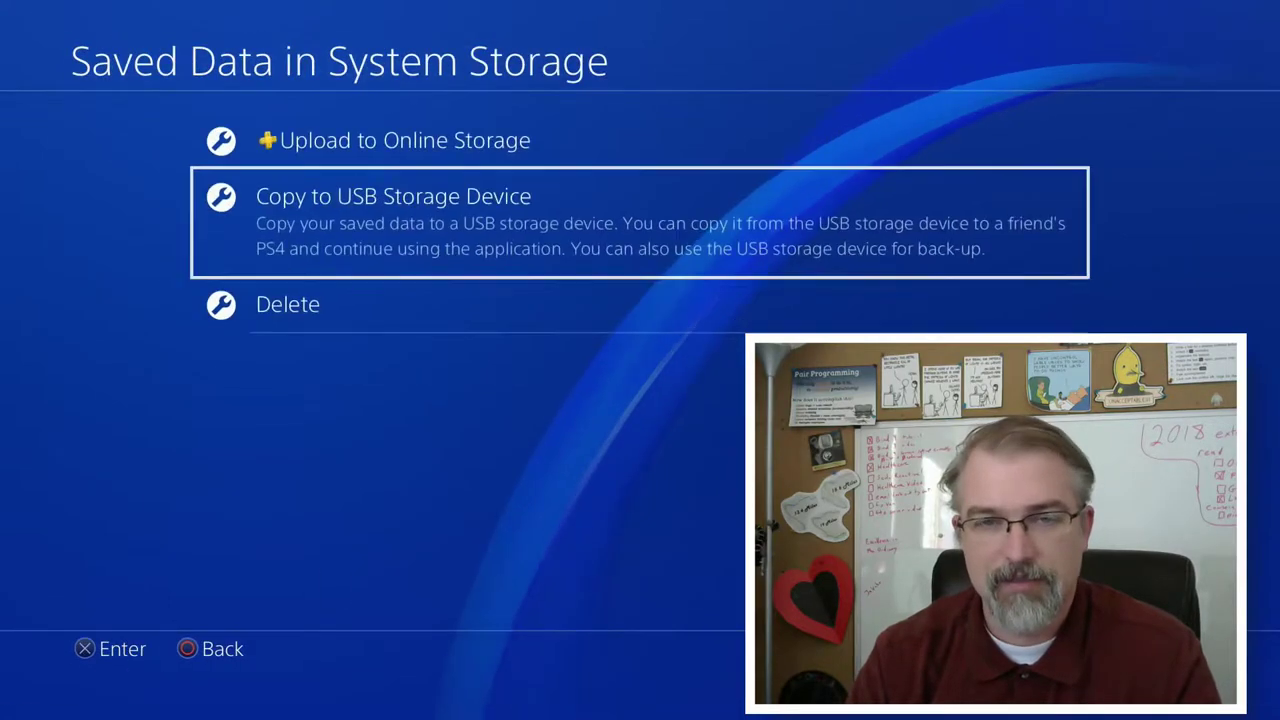
{"action": "key", "text": "Escape"}
{"action": "key", "text": "Escape"}
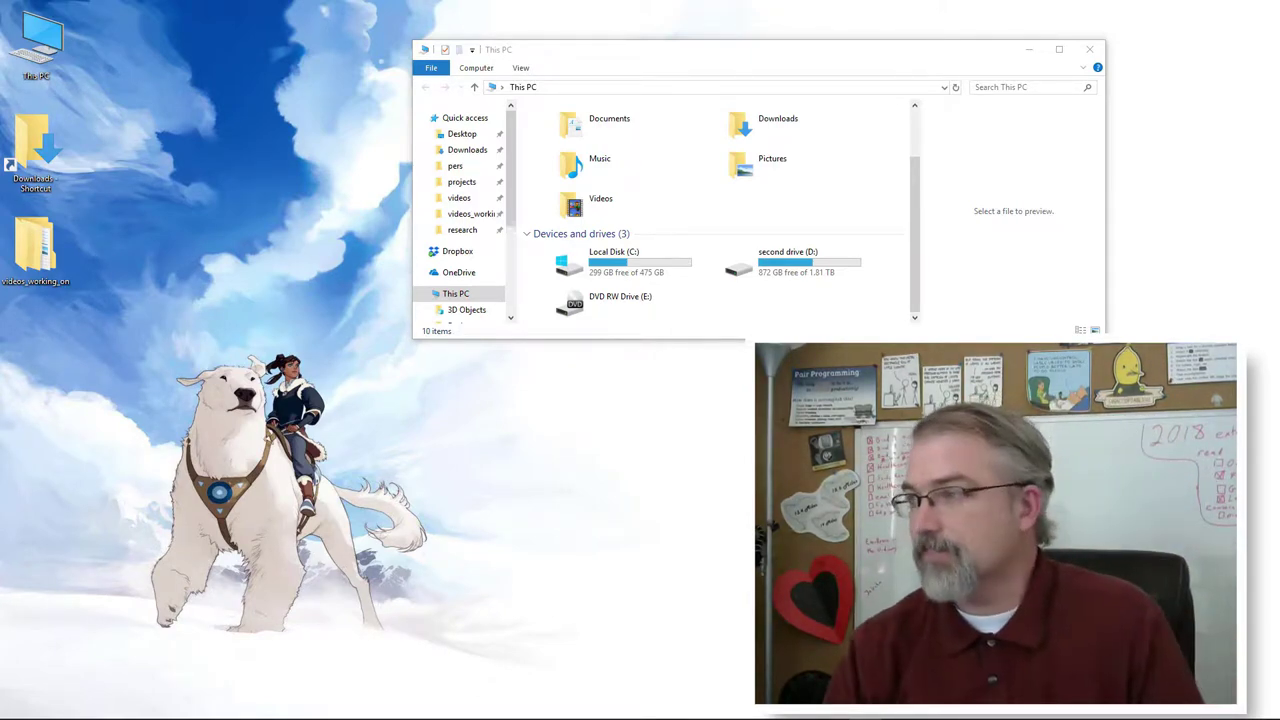
- Switch to File Explorer on the Windows PC and examine the UPDATE folder inside the PS4 folder on USB Drive (F:)
{"action": "left_click", "coordinate": [847, 311]}
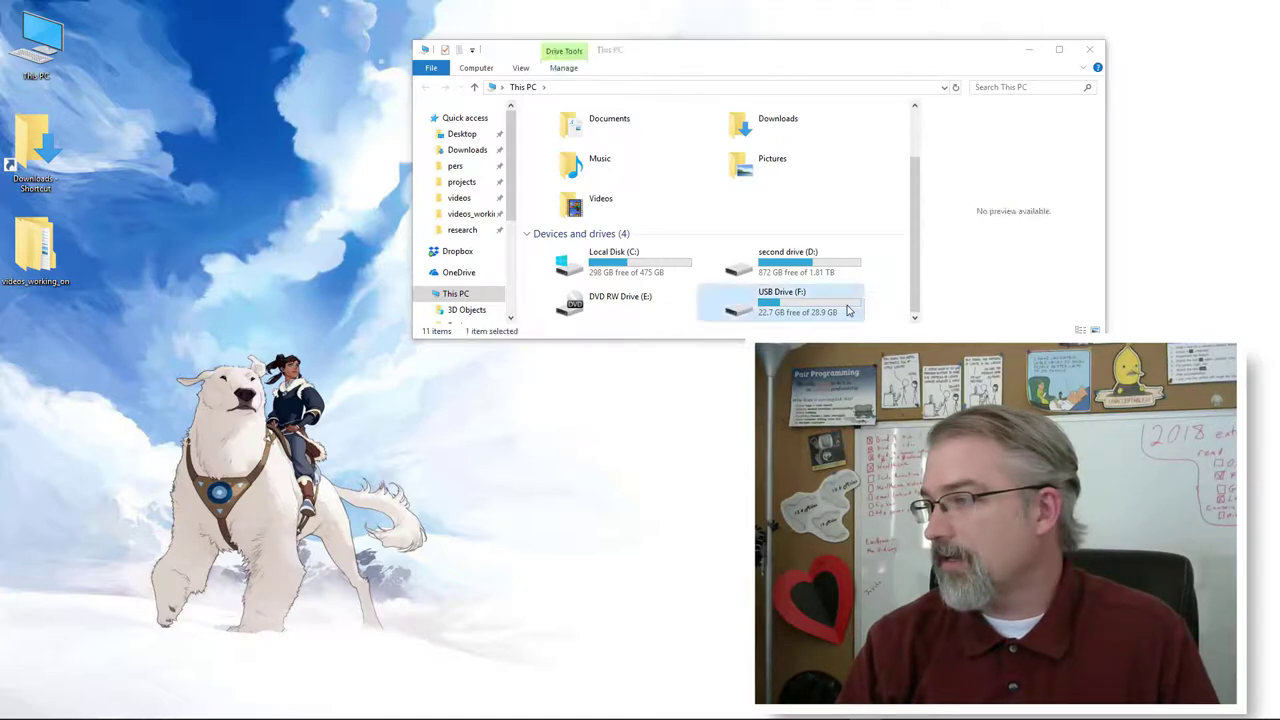
{"action": "double_click", "coordinate": [847, 311]}
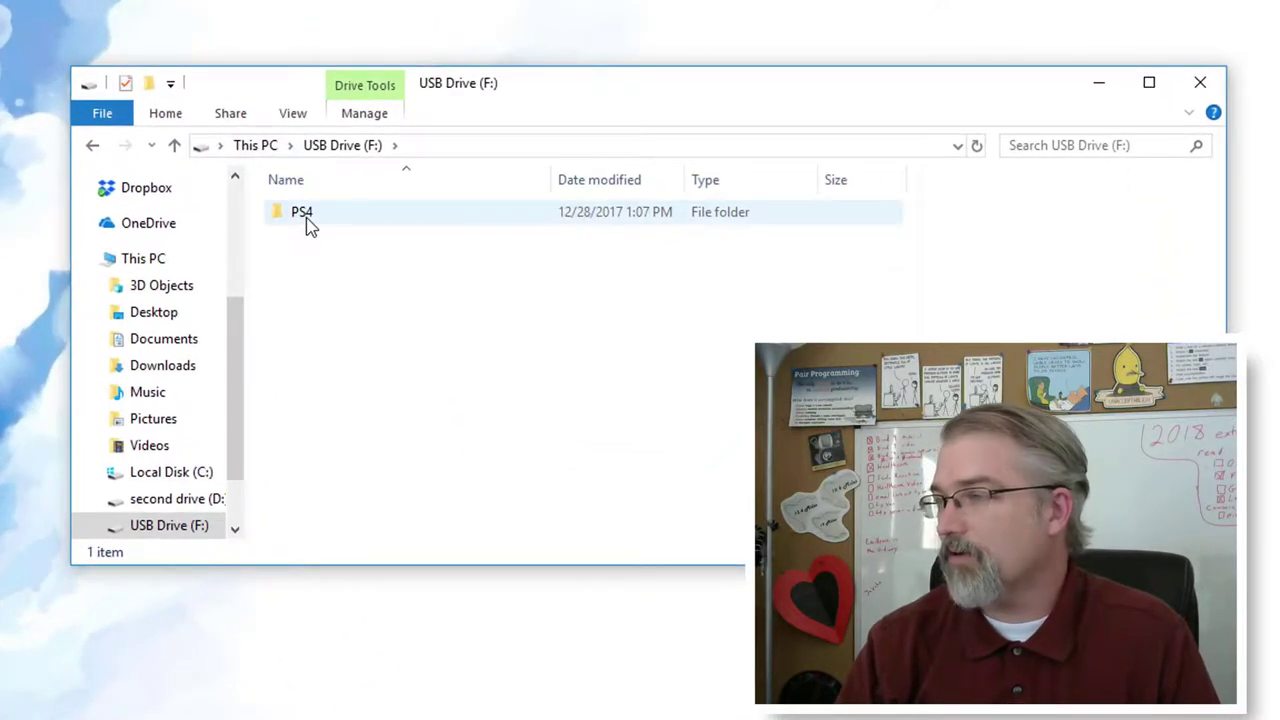
{"action": "double_click", "coordinate": [306, 224]}
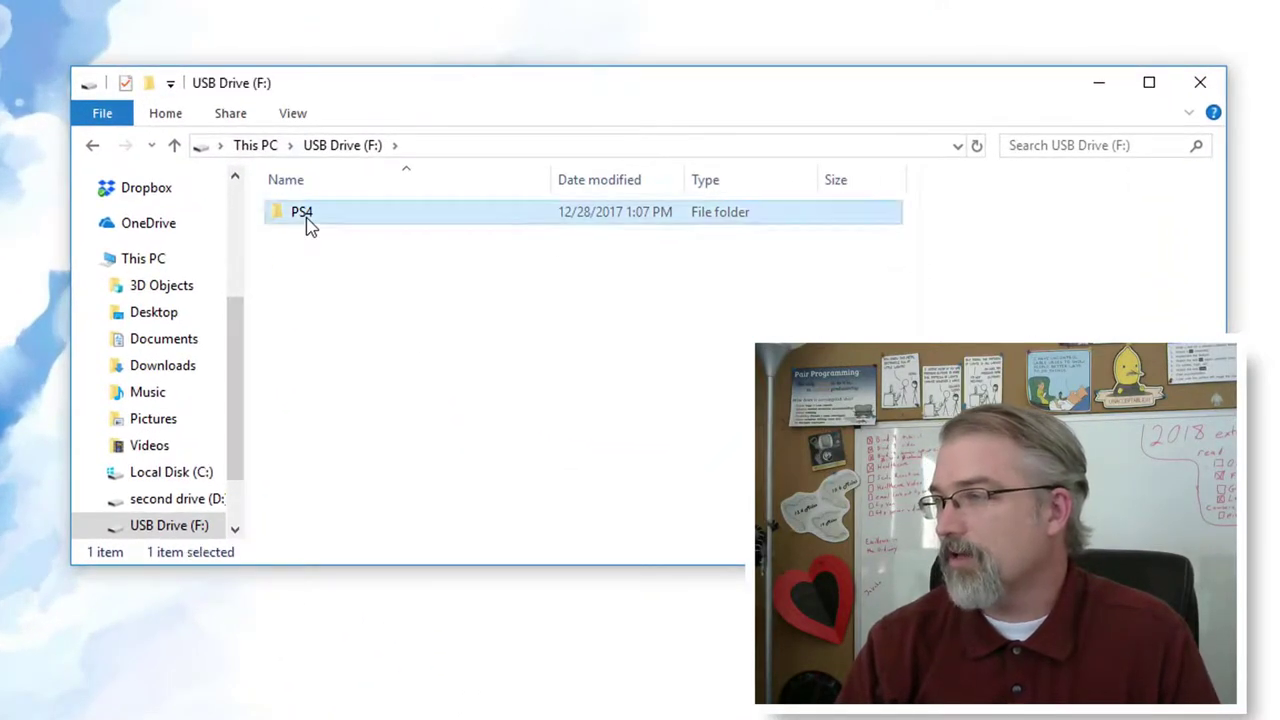
{"action": "double_click", "coordinate": [322, 262]}
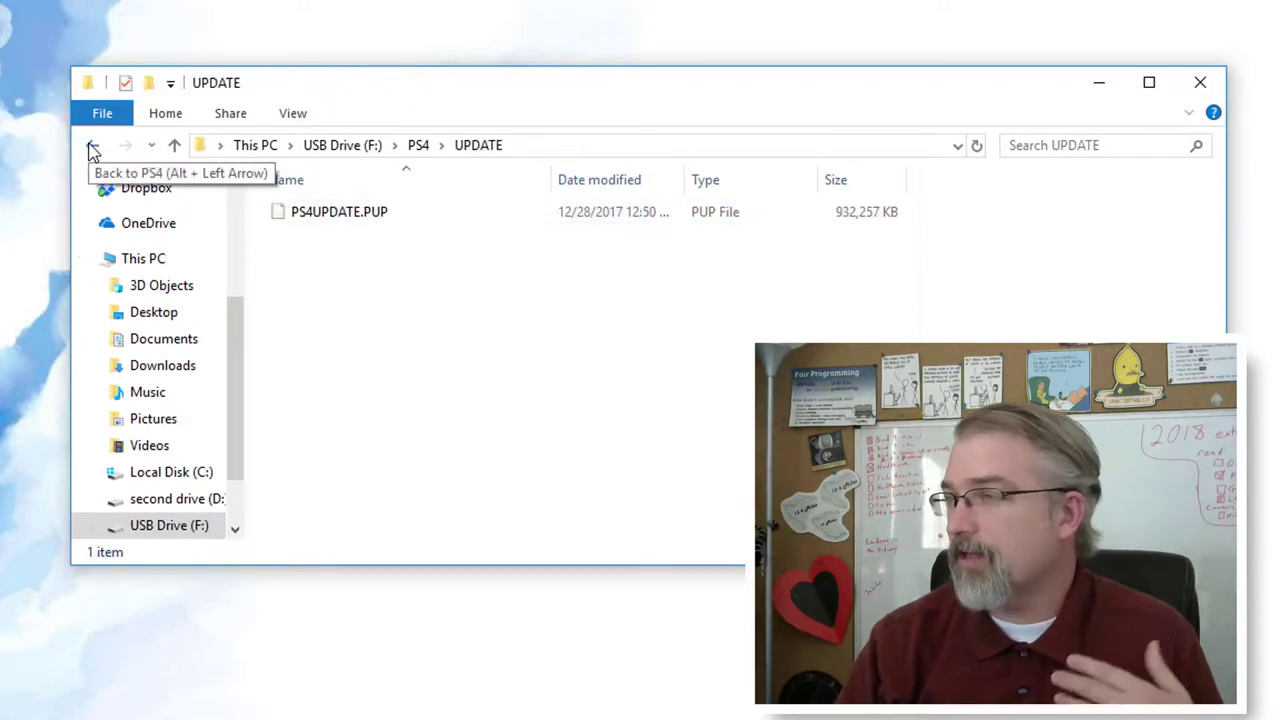
{"action": "left_click", "coordinate": [92, 148]}
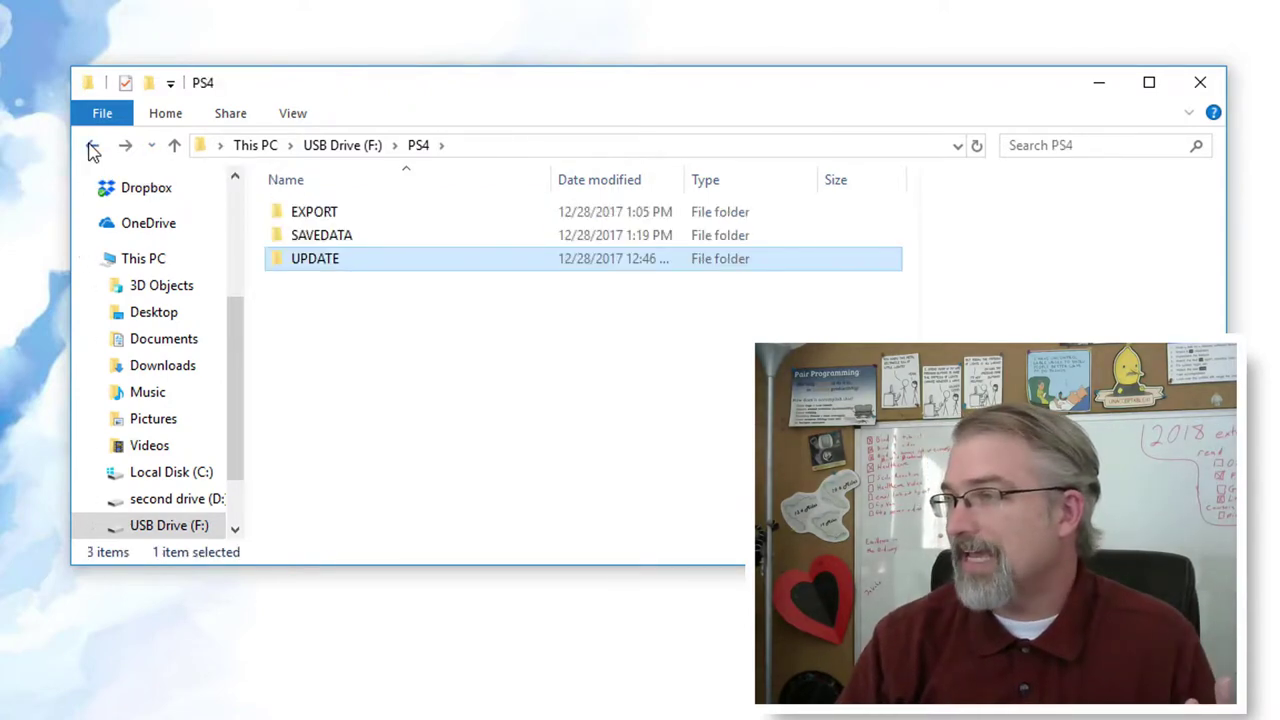
- Examine the SAVEDATA folder and its first user folder, and return to the root of USB Drive (F:)
{"action": "double_click", "coordinate": [312, 240]}
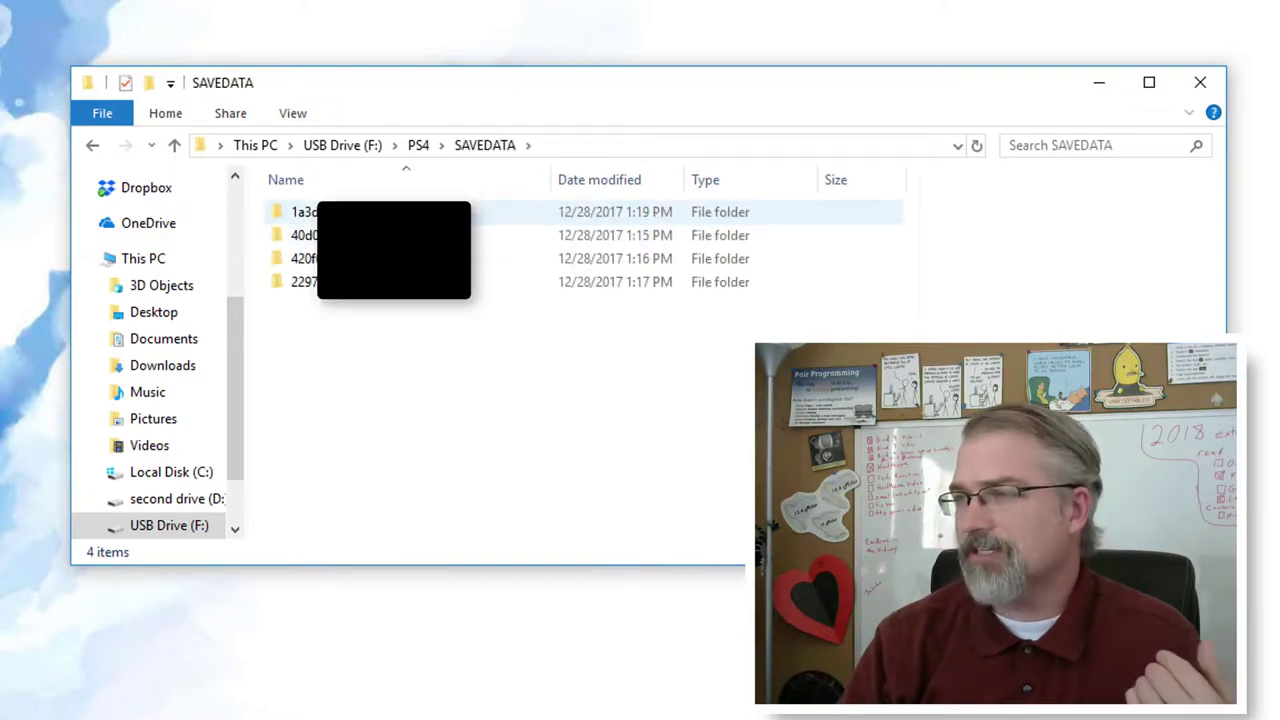
{"action": "key", "text": "Return"}
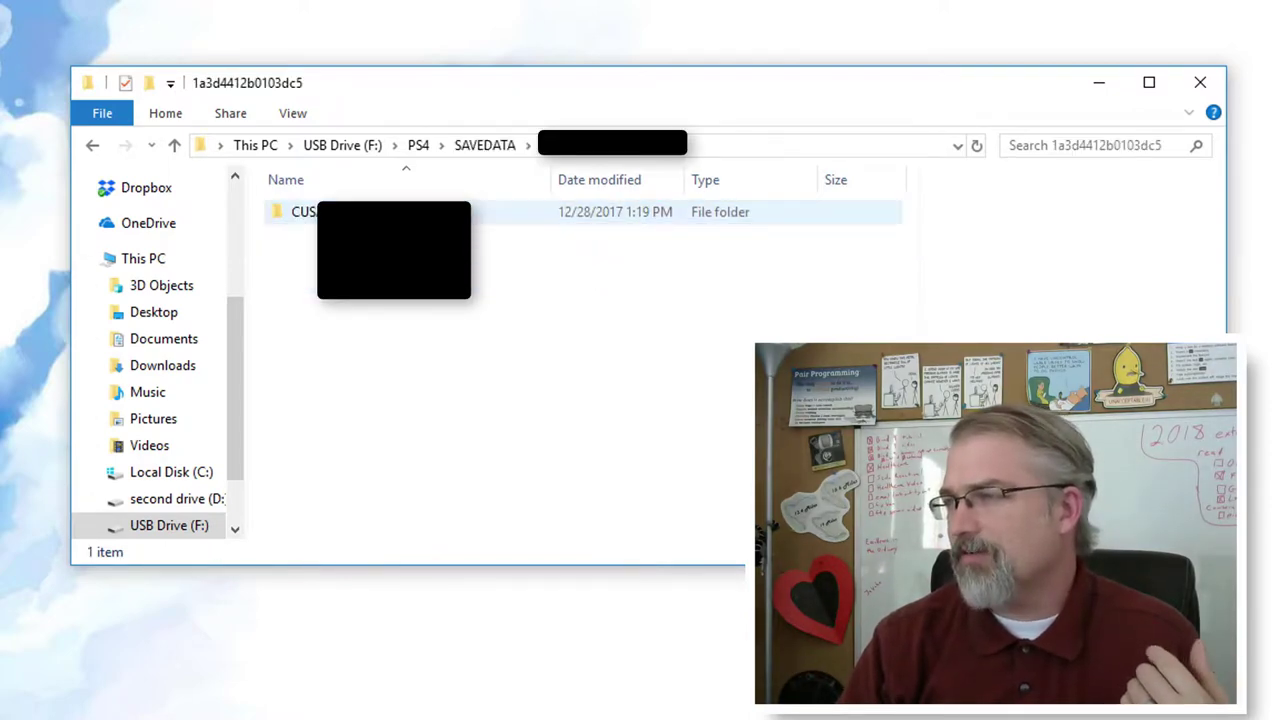
{"action": "left_click", "coordinate": [93, 148]}
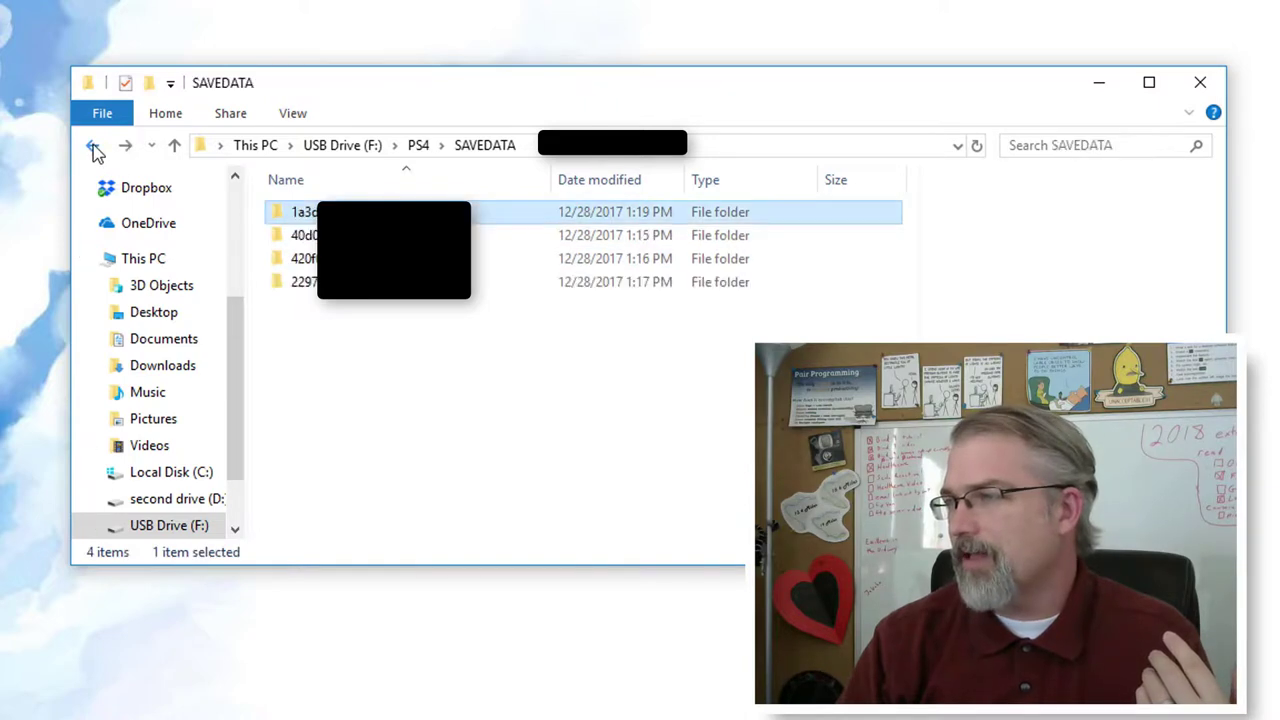
{"action": "left_click", "coordinate": [93, 148]}
{"action": "left_click", "coordinate": [93, 148]}
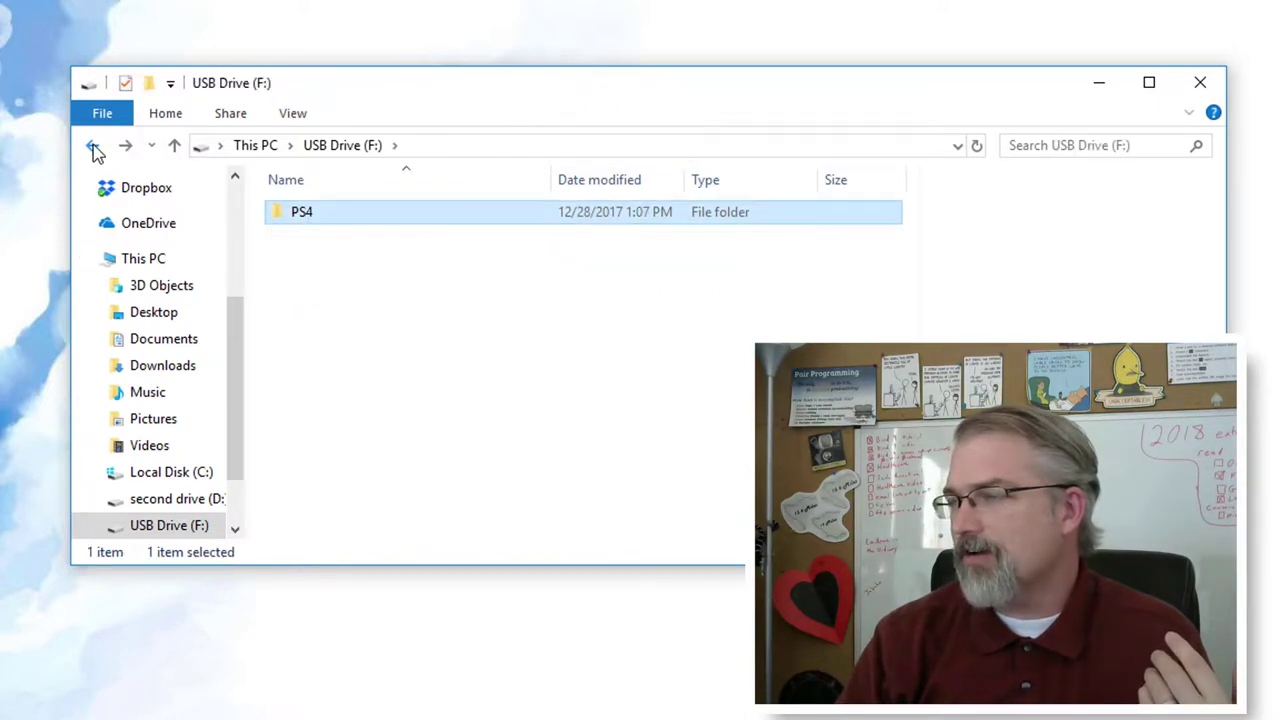
- Create a new folder named PS44 in the root of USB Drive (F:)
{"action": "right_click", "coordinate": [319, 264]}
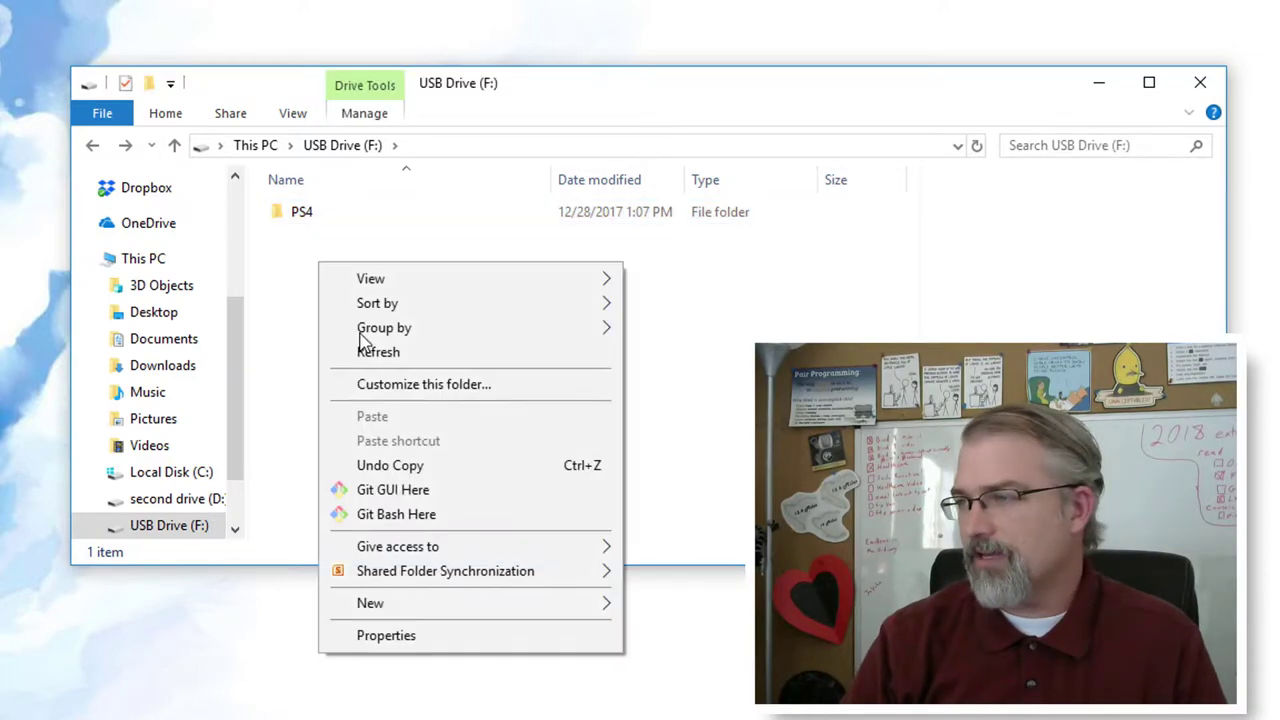
{"action": "mouse_move", "coordinate": [489, 615]}
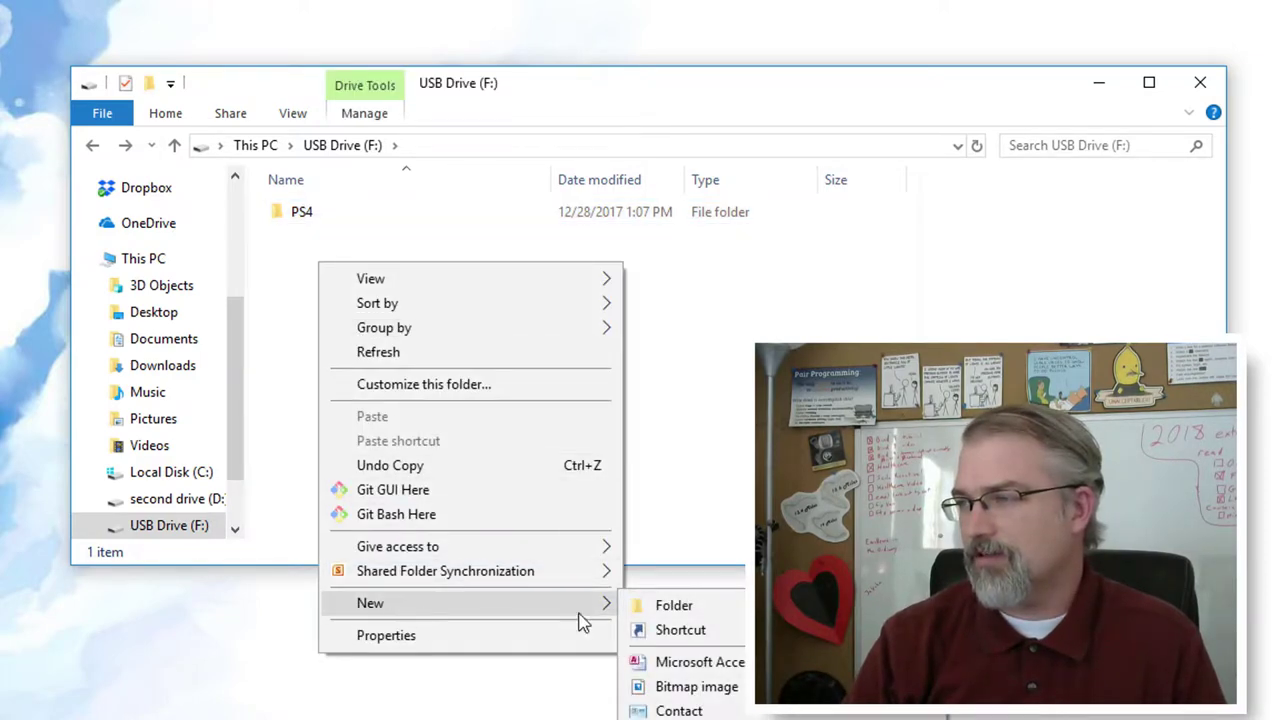
{"action": "left_click", "coordinate": [672, 606]}
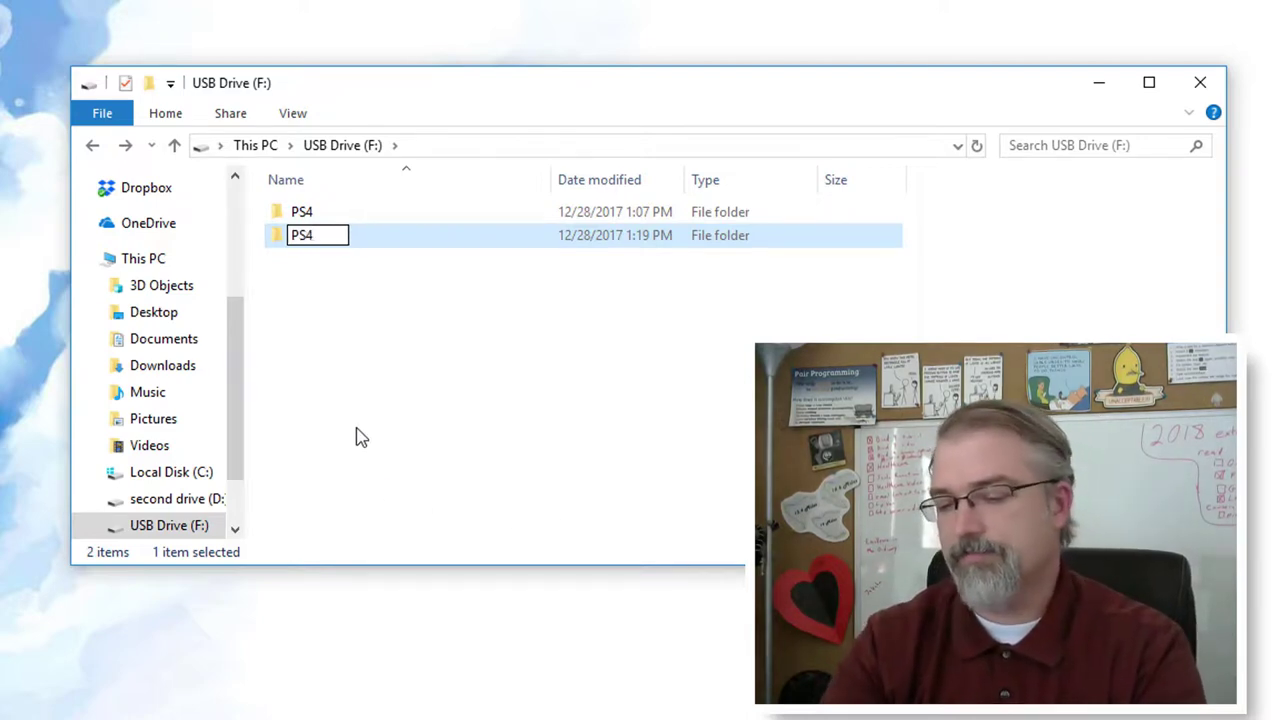
{"action": "left_click", "coordinate": [287, 387]}
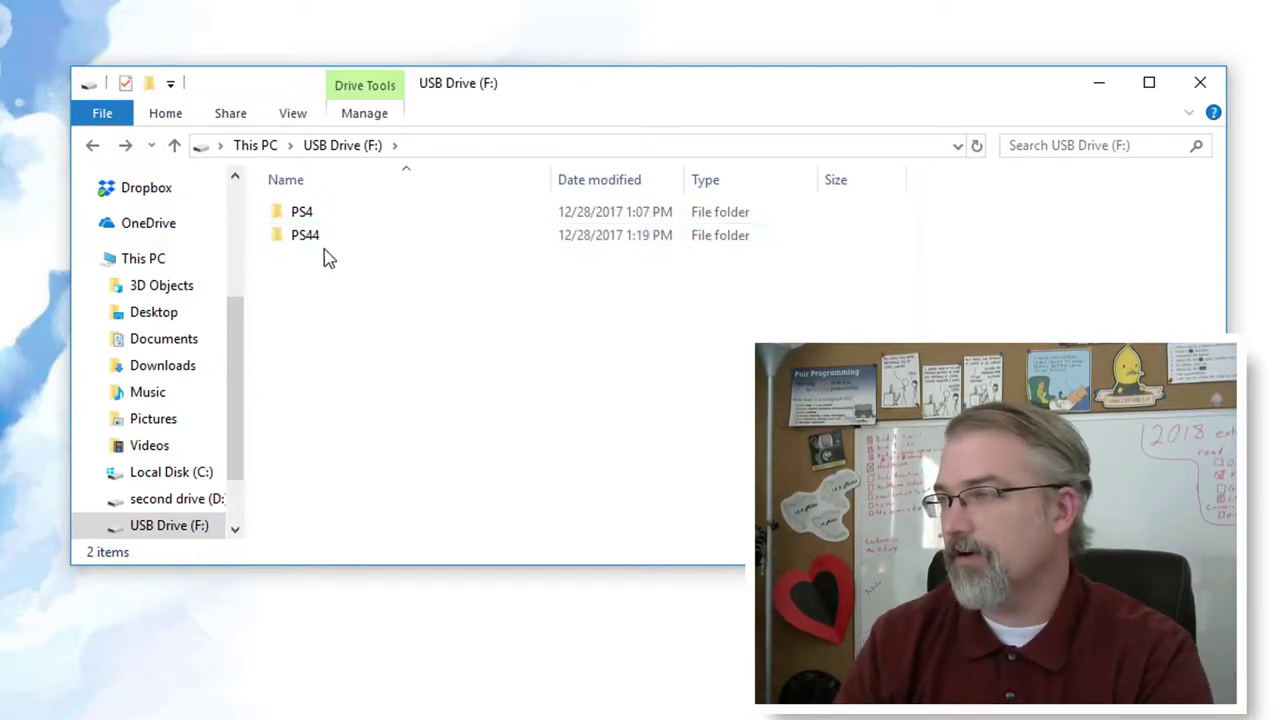
- Rename the existing PS4 folder on the USB drive as PS4-main and the new PS44 folder as PS4
{"action": "left_click", "coordinate": [311, 213]}
{"action": "left_click", "coordinate": [308, 220]}
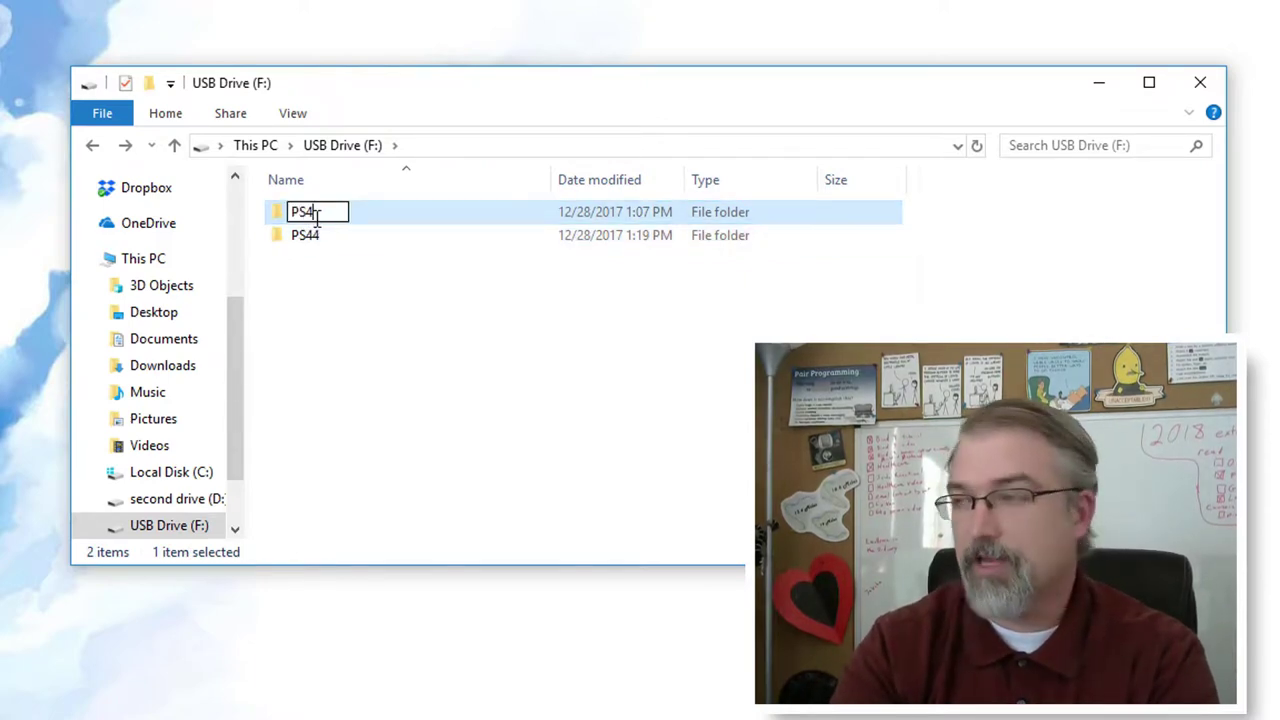
{"action": "left_click", "coordinate": [314, 236]}
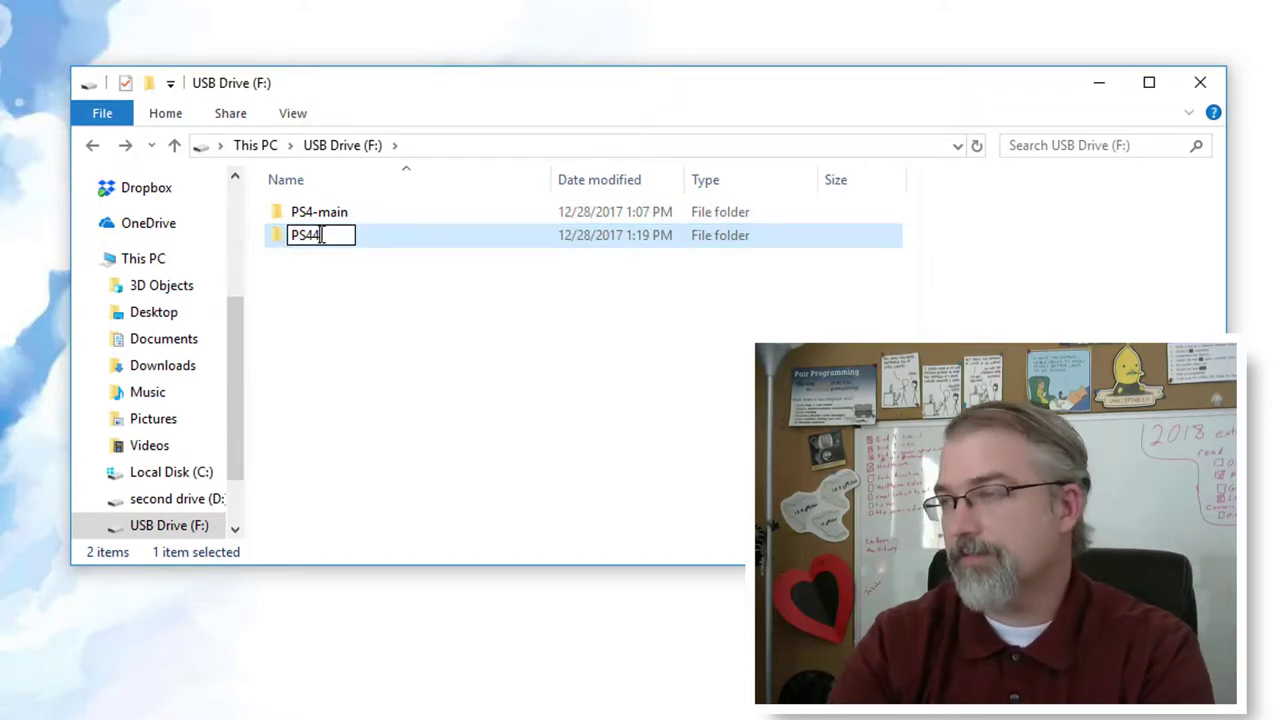
{"action": "left_click", "coordinate": [320, 302]}
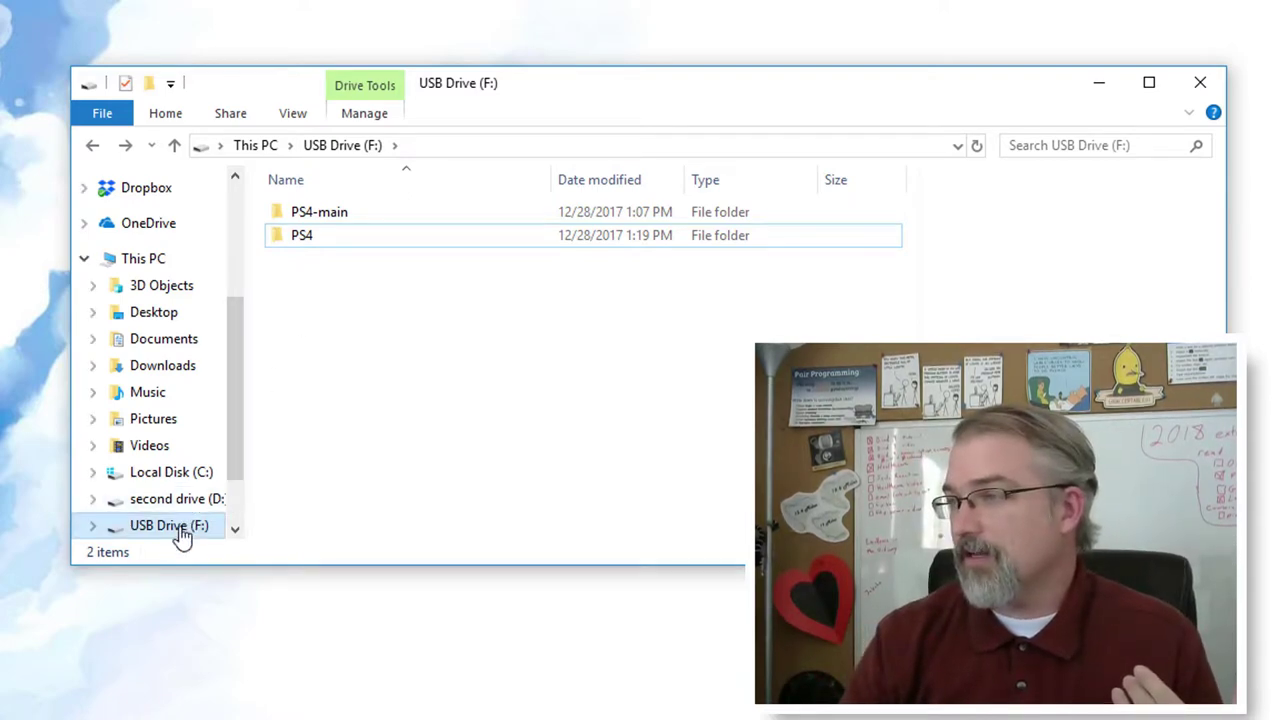
{"action": "left_click", "coordinate": [140, 262]}
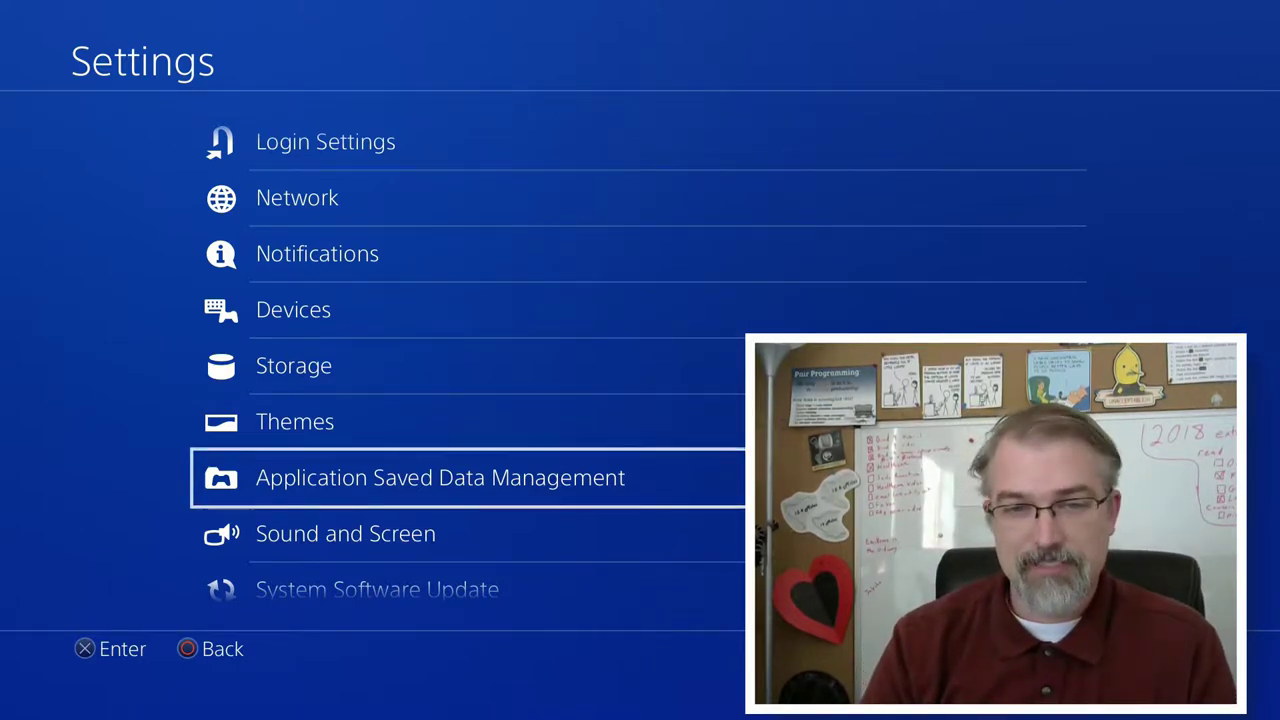
- Switch back to the PS4 and reopen the basketball user's system storage saved data list for copying to a USB storage device
{"action": "key", "text": "Return"}
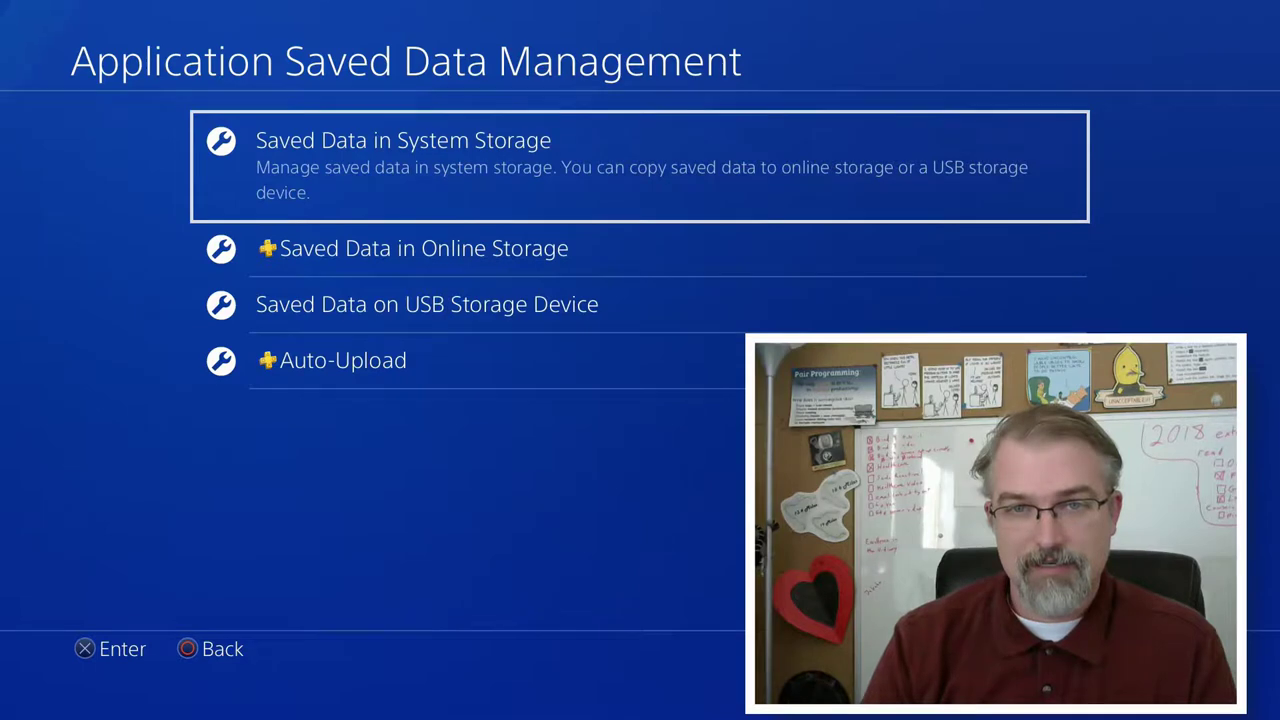
{"action": "key", "text": "Return"}
{"action": "key", "text": "Down"}
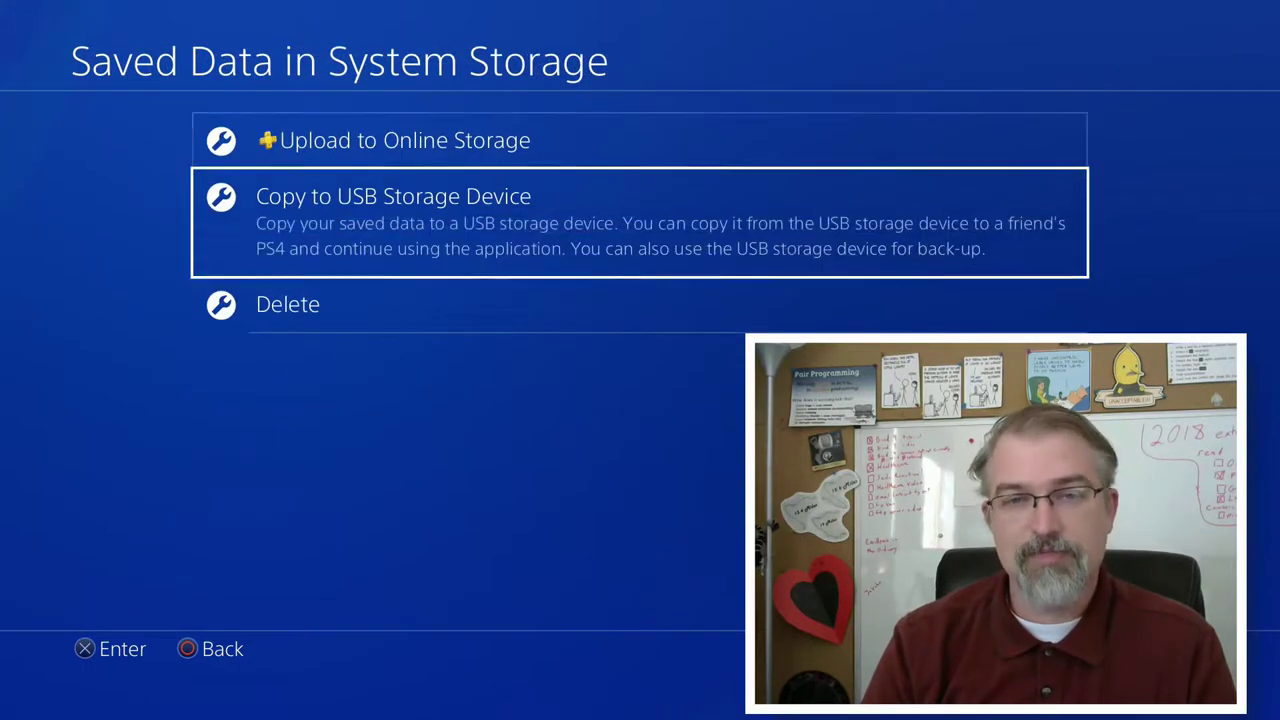
{"action": "key", "text": "Return"}
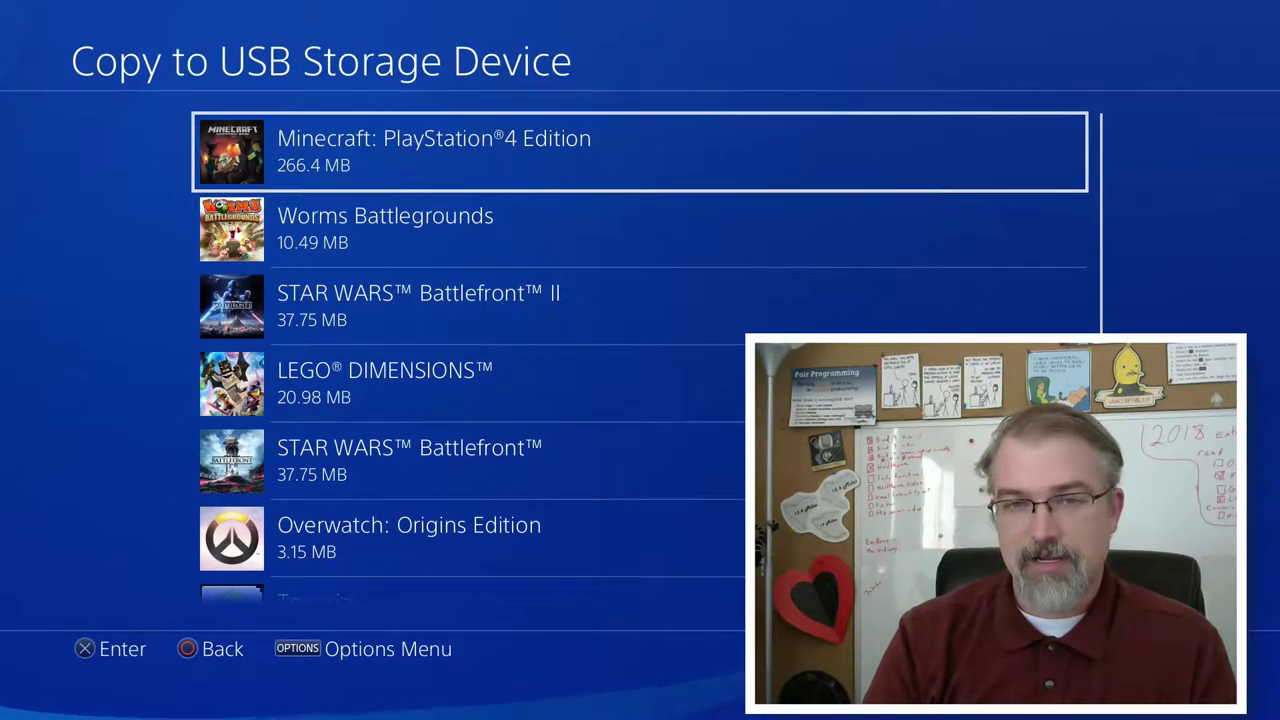
{"action": "key", "text": "Menu"}
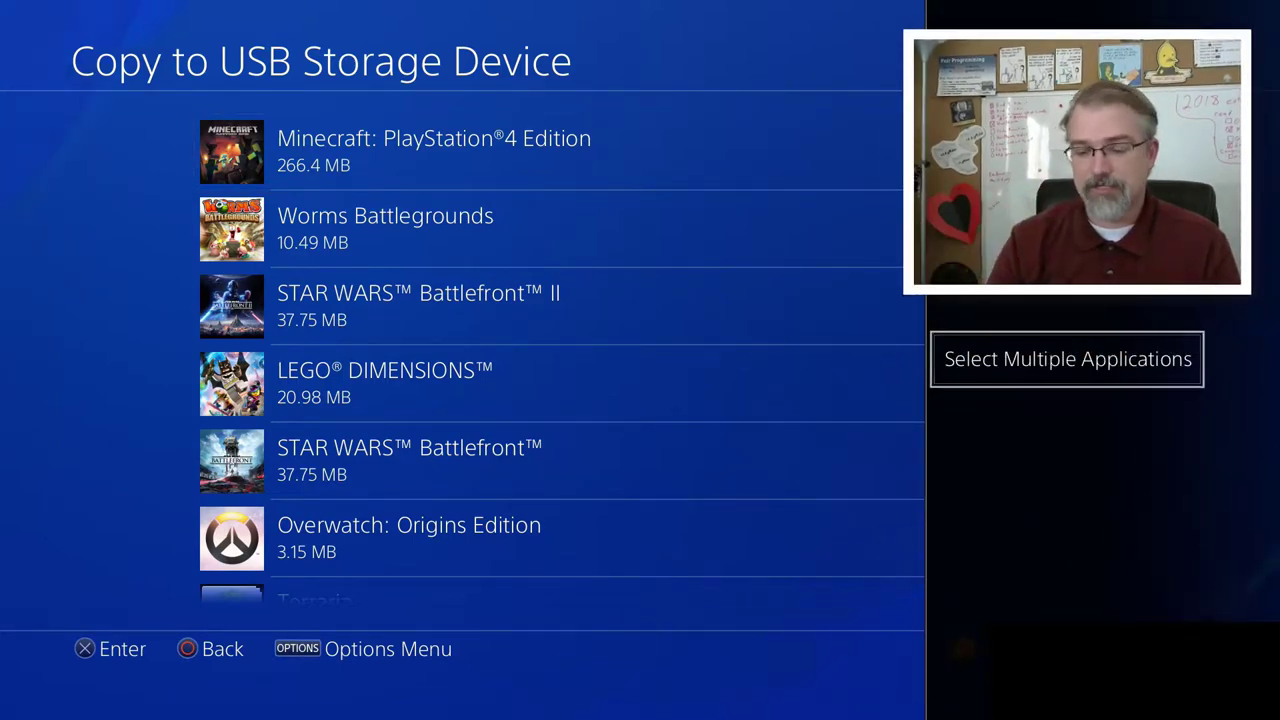
{"action": "key", "text": "Return"}
{"action": "key", "text": "Right"}
{"action": "key", "text": "Return"}
{"action": "key", "text": "Down"}
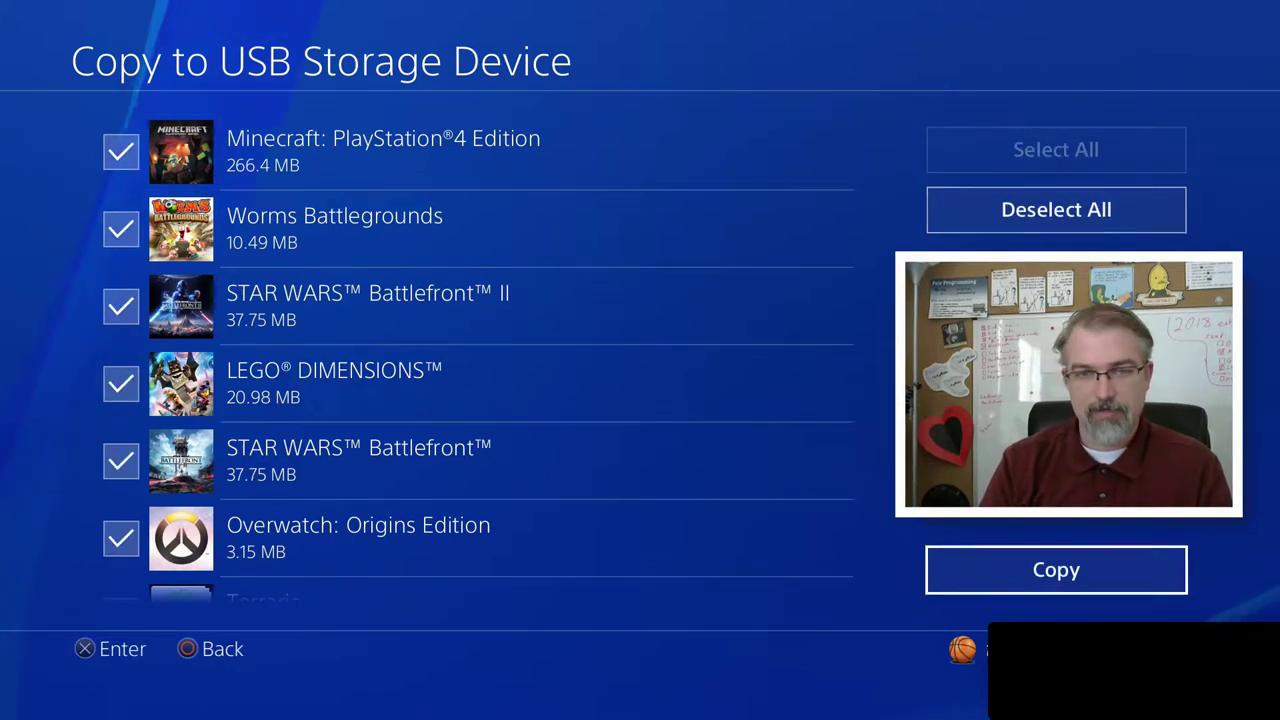
{"action": "key", "text": "Return"}
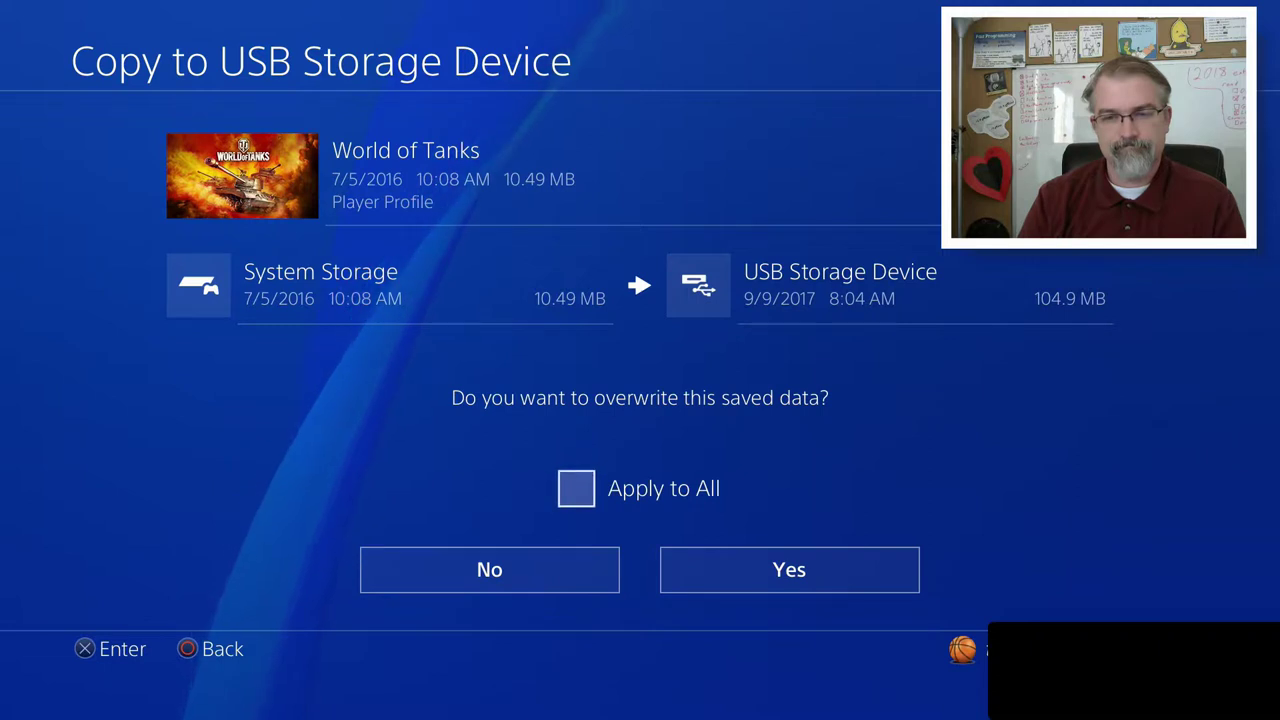
{"action": "key", "text": "Down"}
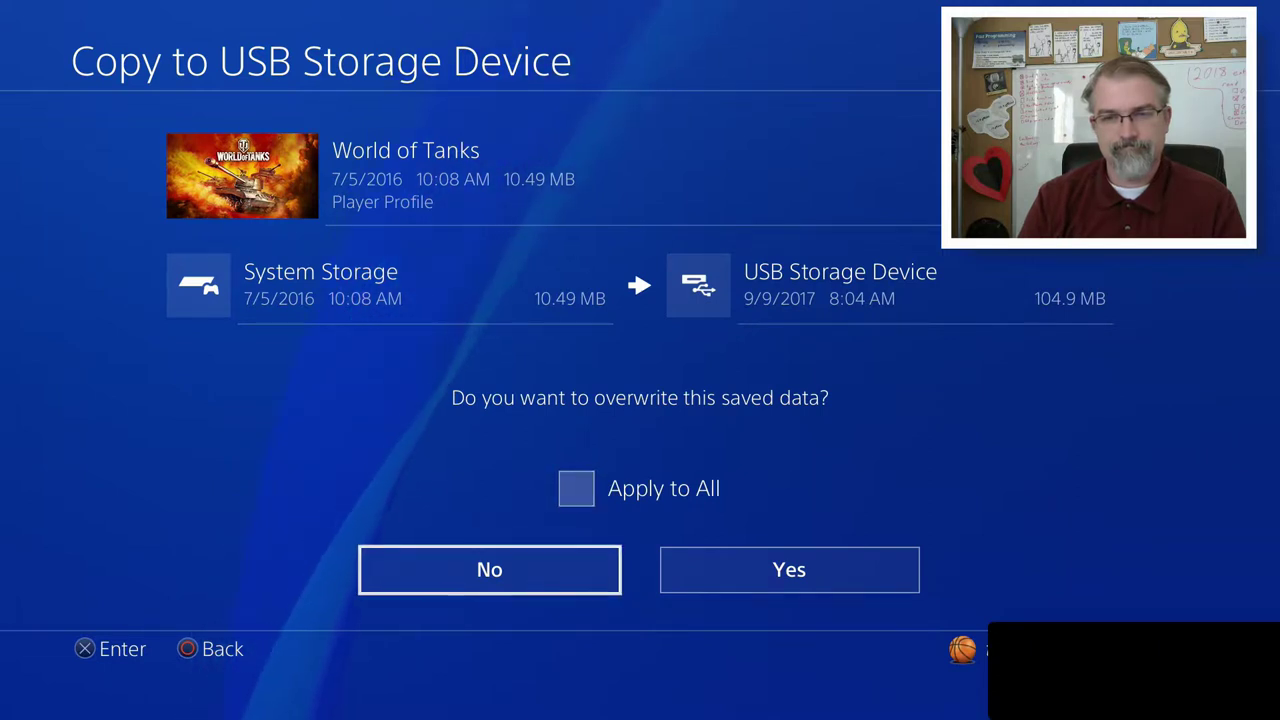
{"action": "key", "text": "Up"}
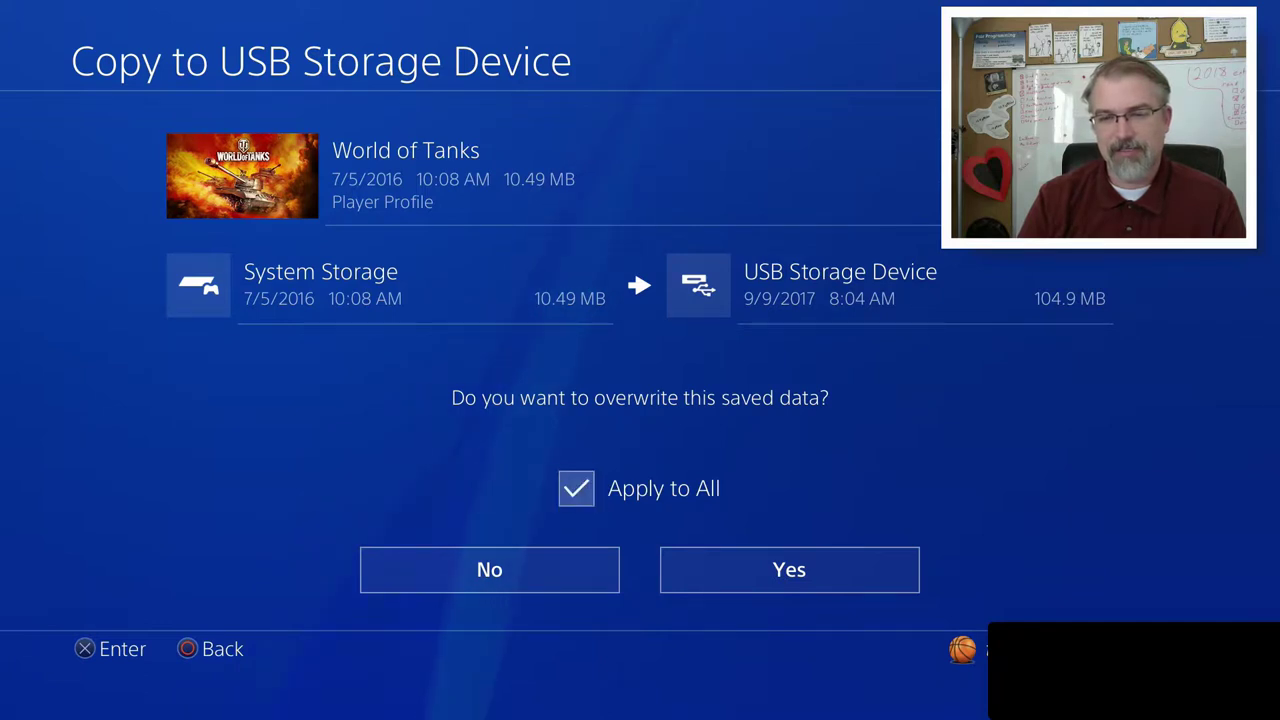
{"action": "key", "text": "Right"}
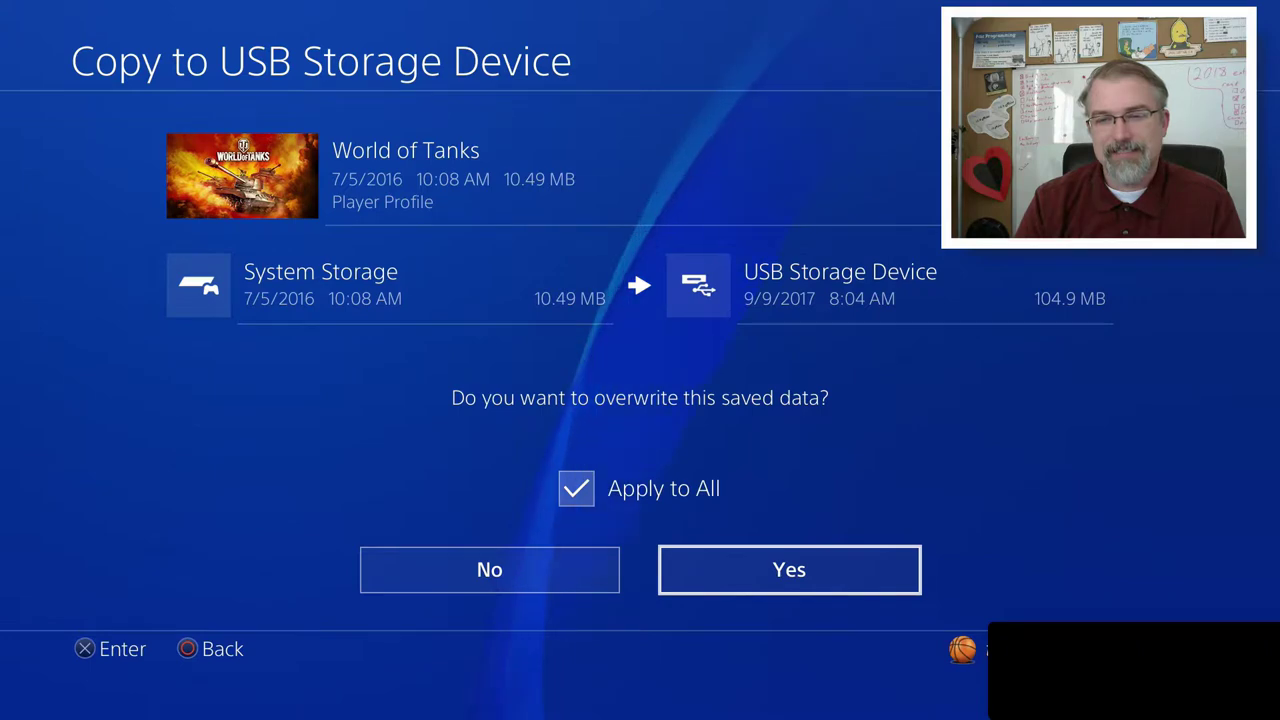
{"action": "key", "text": "Return"}
{"action": "key", "text": "Escape"}
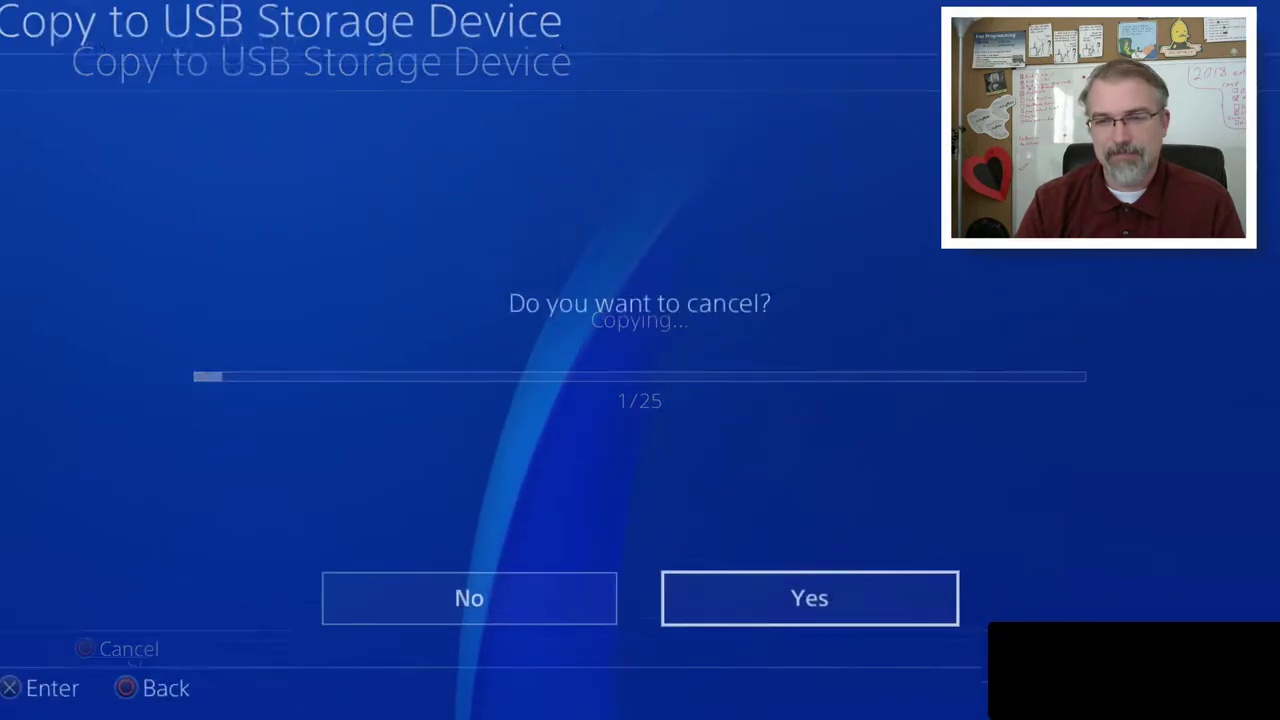
{"action": "key", "text": "Return"}
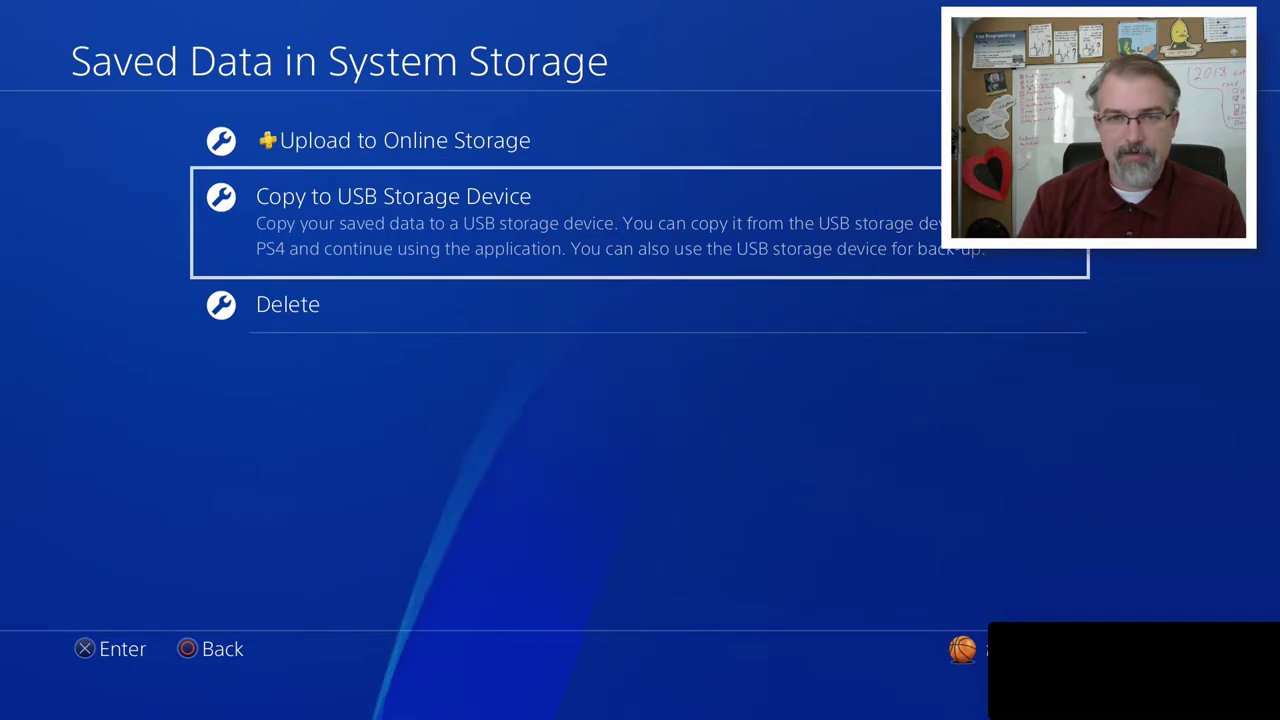
{"action": "key", "text": "Return"}
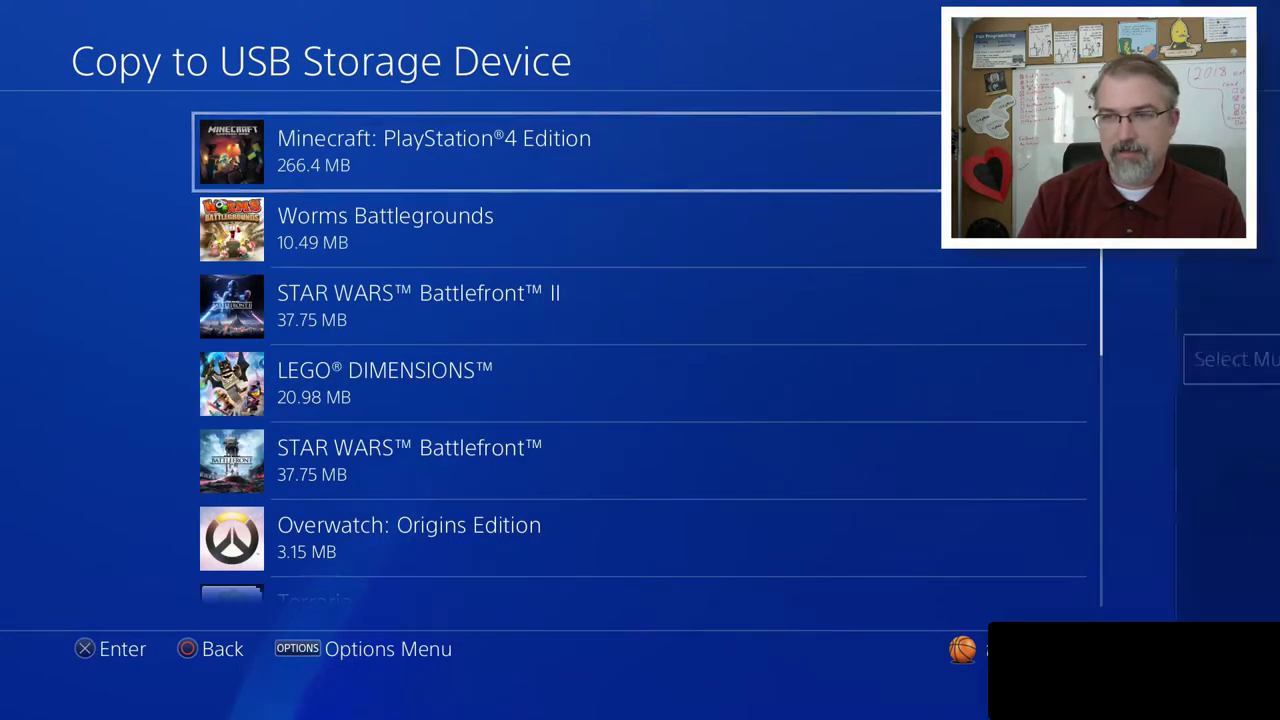
{"action": "key", "text": "F1"}
{"action": "key", "text": "Return"}
{"action": "key", "text": "Right"}
{"action": "key", "text": "Return"}
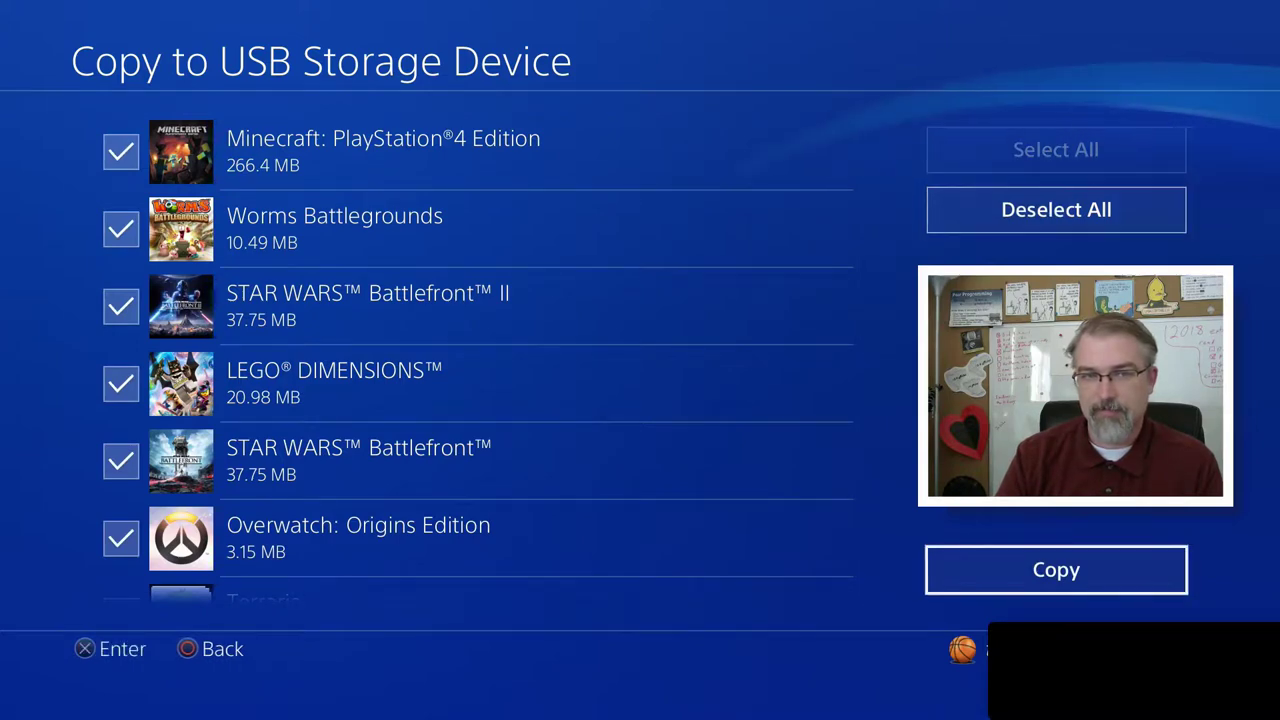
{"action": "key", "text": "Return"}
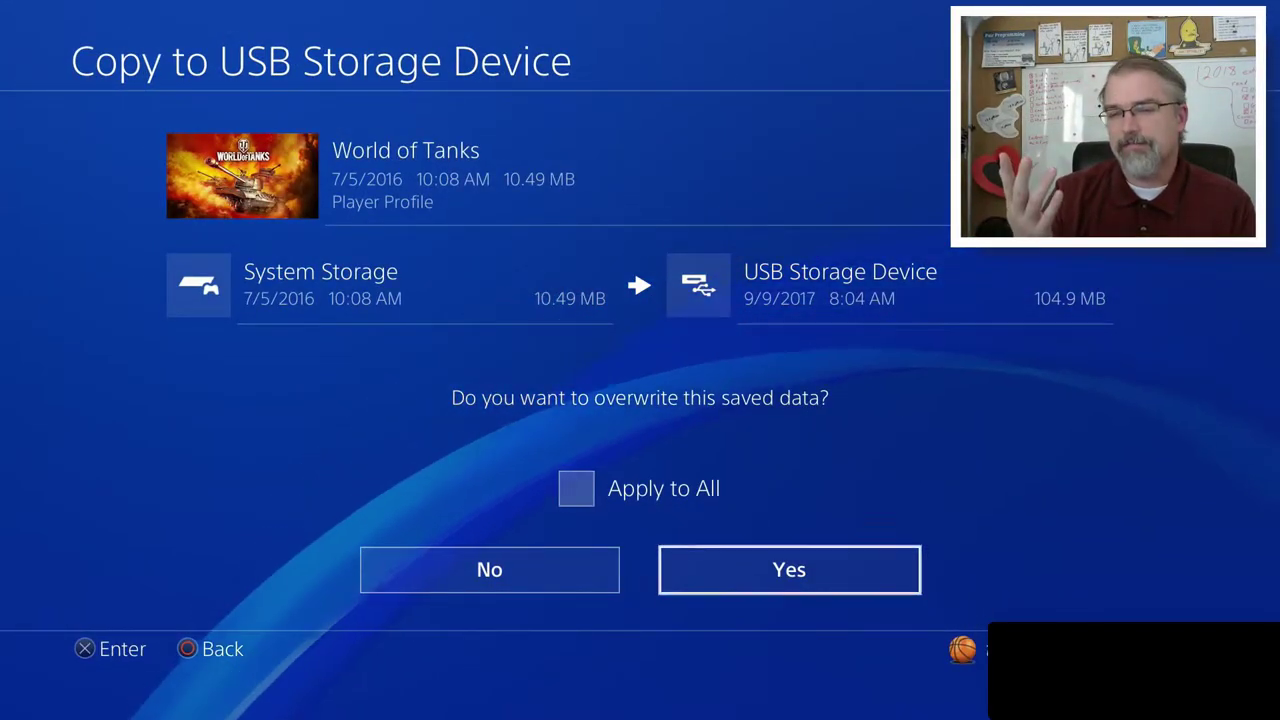
{"action": "key", "text": "Up"}
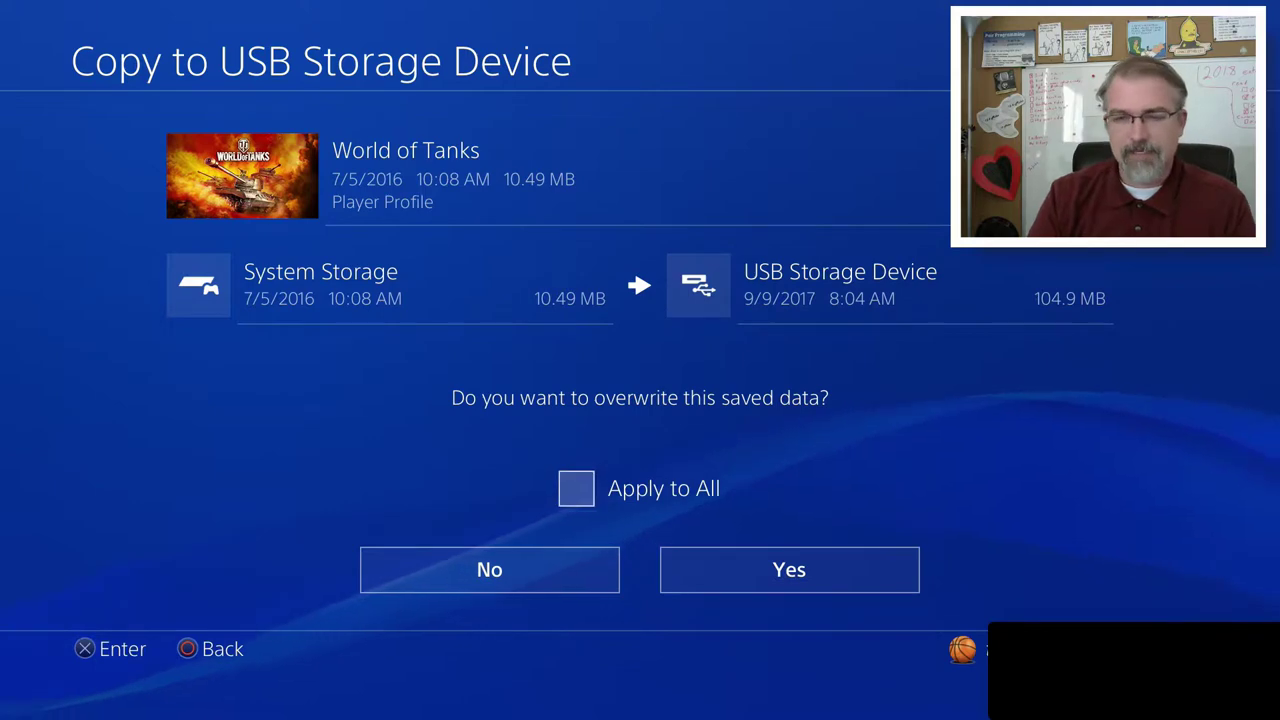
{"action": "key", "text": "Return"}
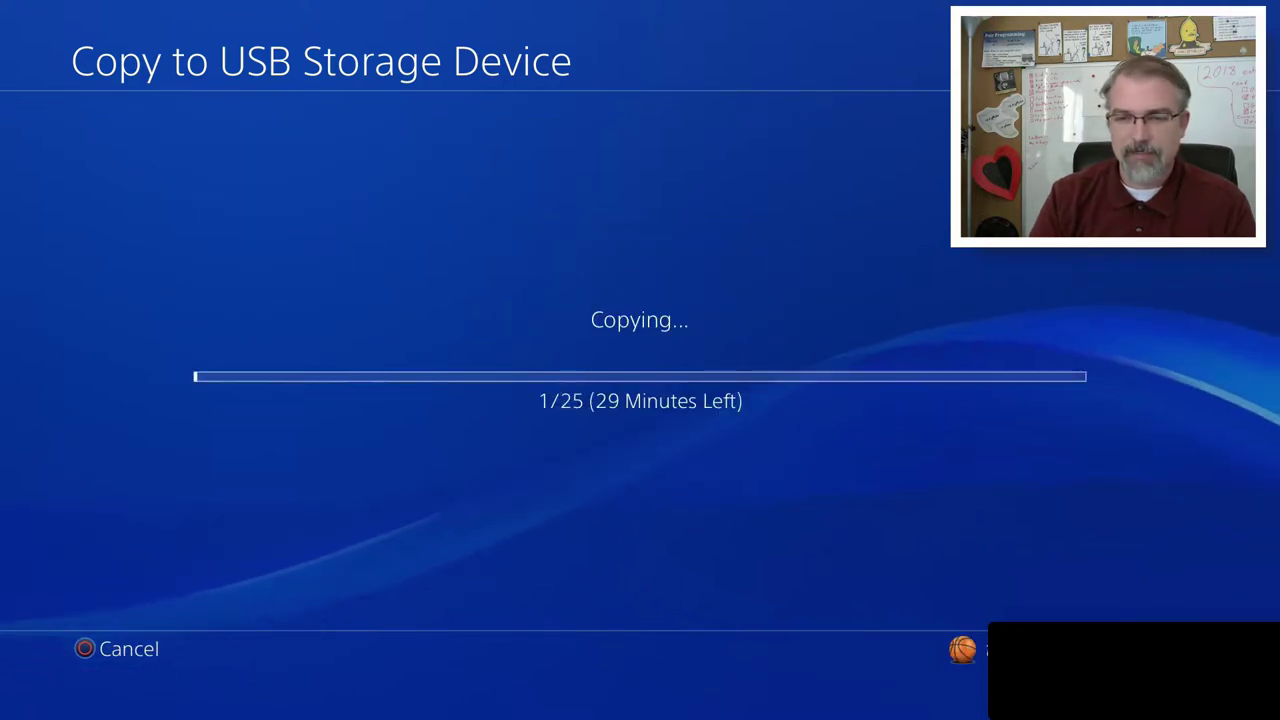
{"action": "key", "text": "Escape"}
{"action": "key", "text": "Return"}
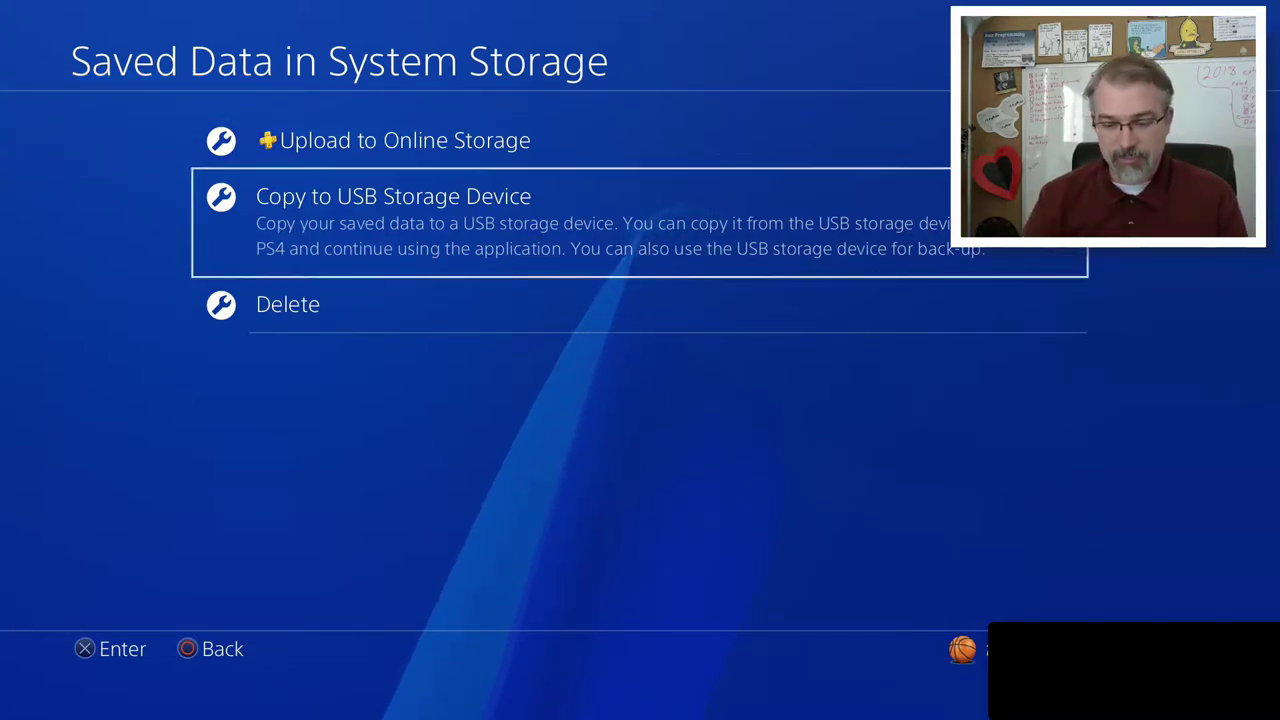
- Select all applications in the basketball user's system storage saved data and start copying them to the USB storage device
{"action": "key", "text": "Return"}
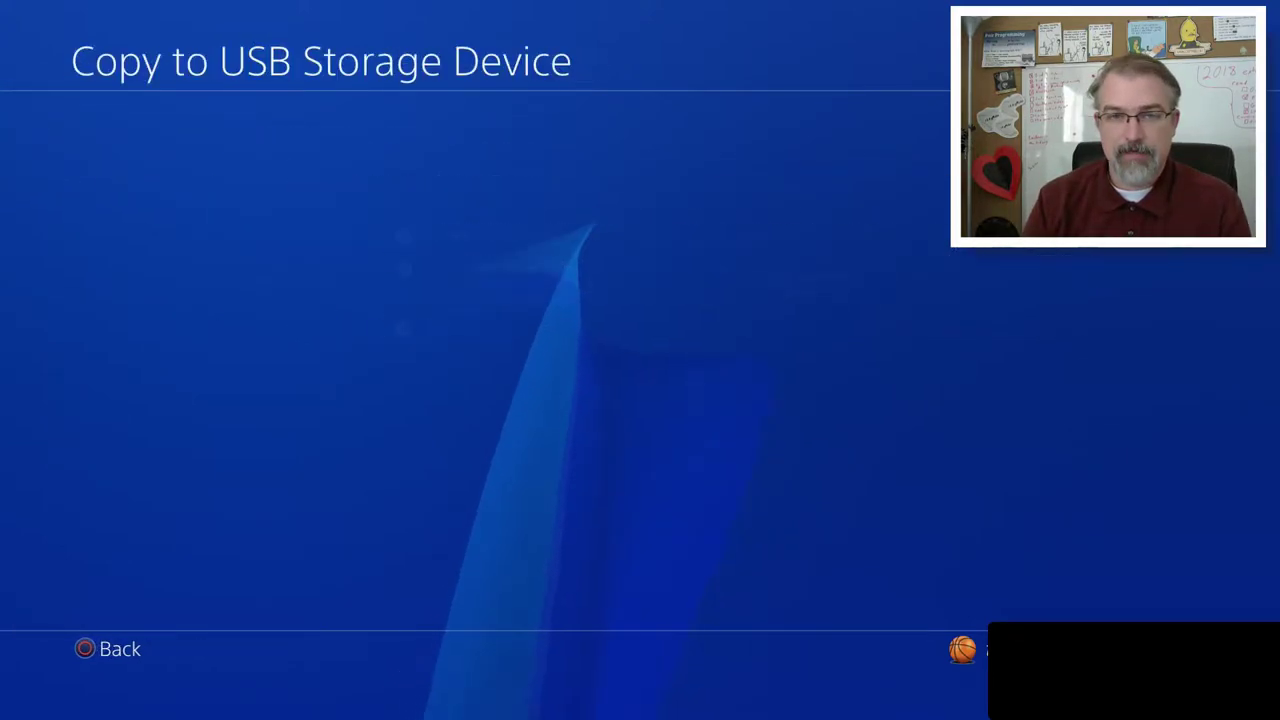
{"action": "key", "text": "F2"}
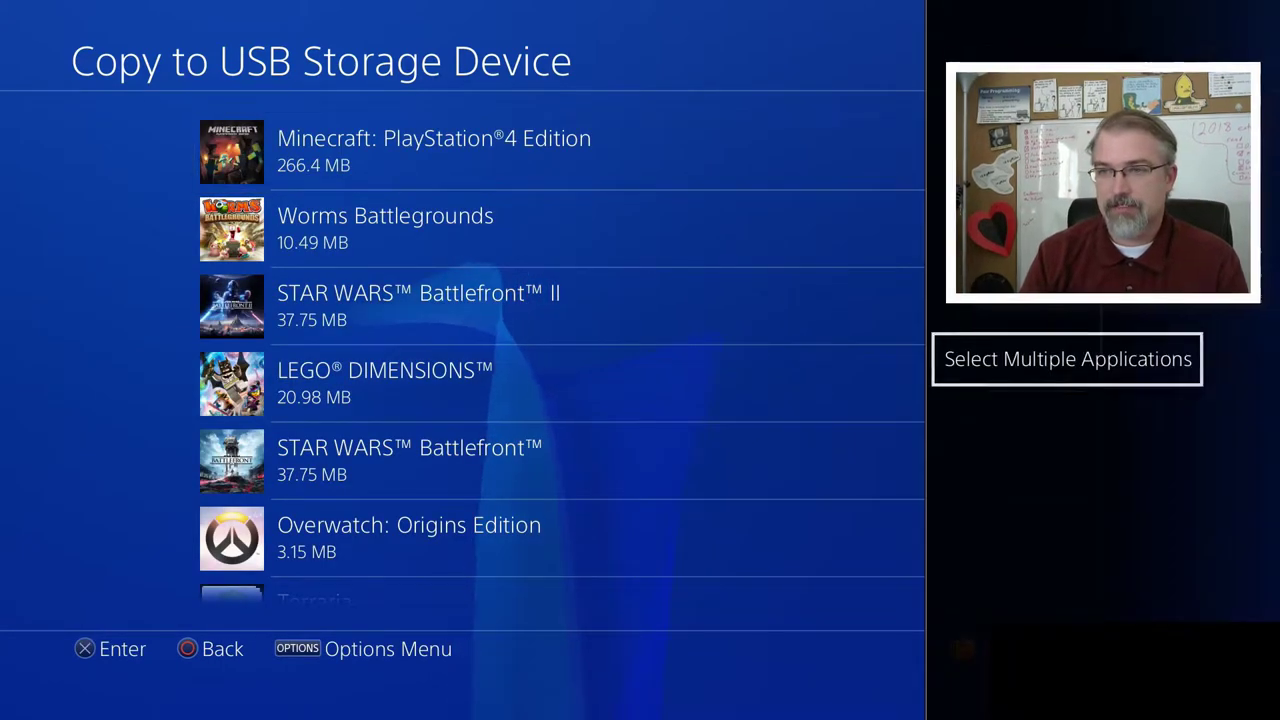
{"action": "key", "text": "Return"}
{"action": "key", "text": "Return"}
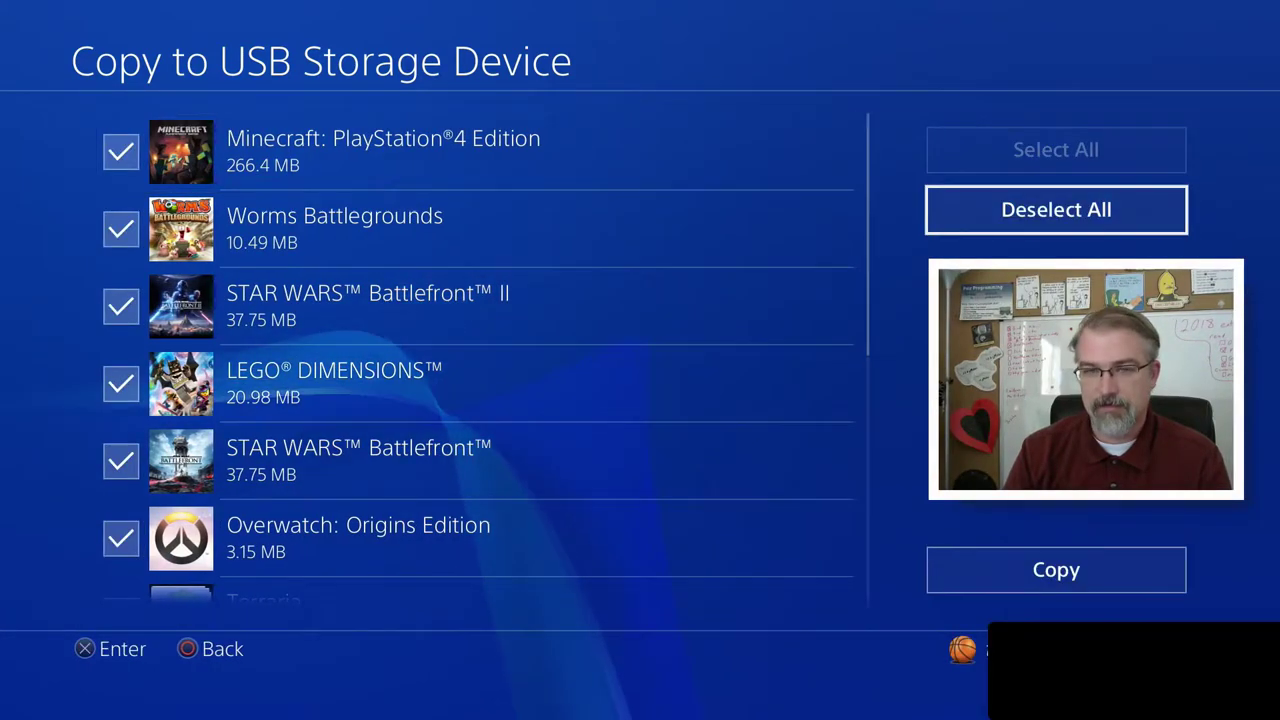
{"action": "key", "text": "Down"}
{"action": "key", "text": "Return"}
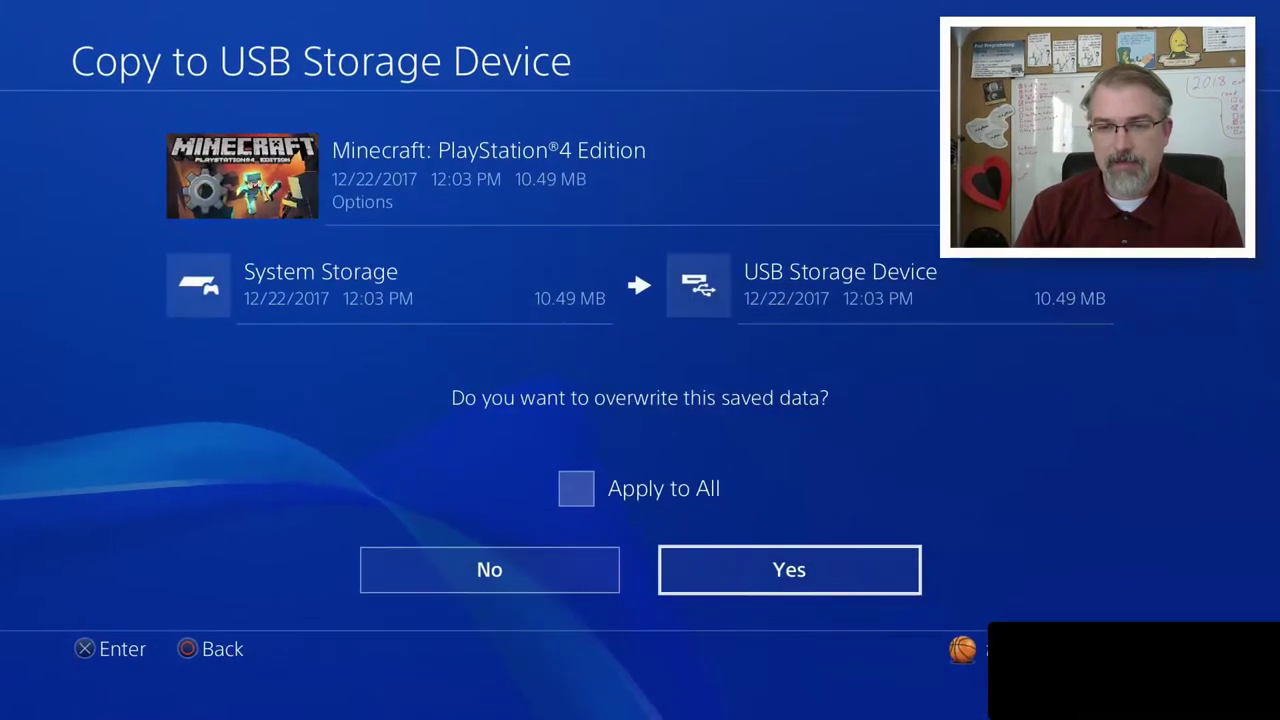
- Agree to overwrite the existing saved data on the USB storage device and apply that choice to all items
{"action": "key", "text": "Up"}
{"action": "key", "text": "Return"}
{"action": "key", "text": "Down"}
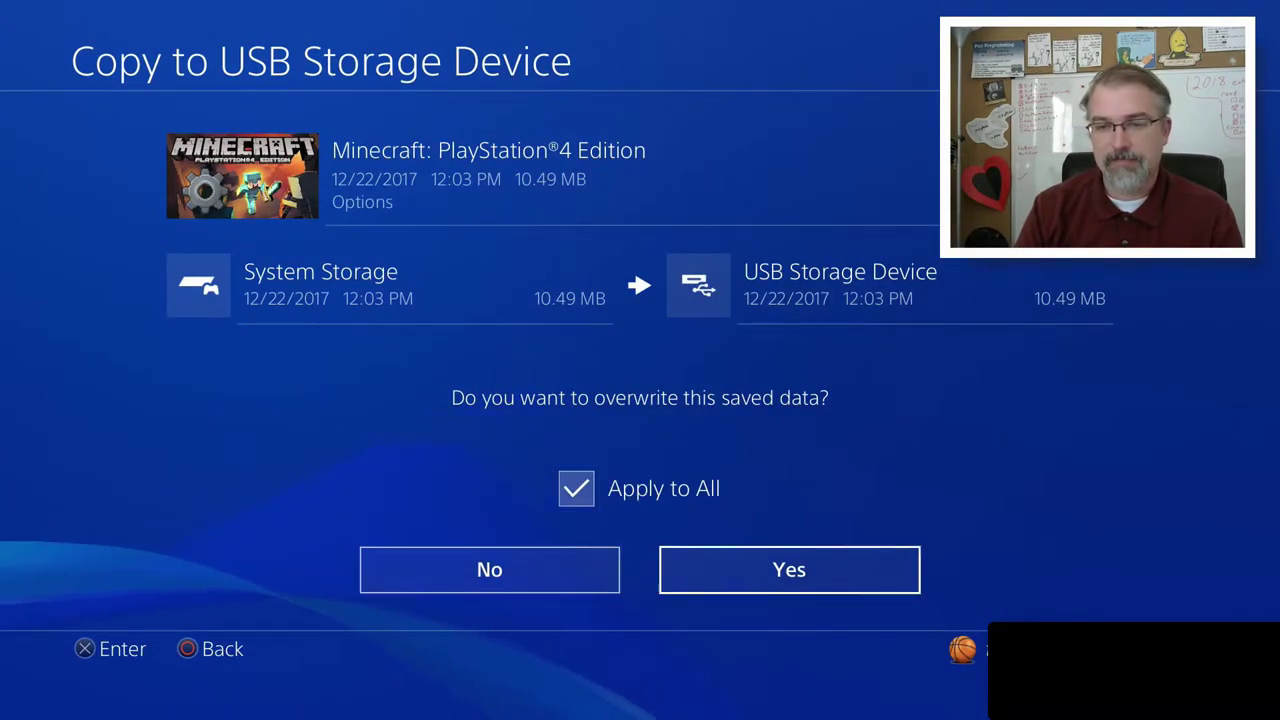
{"action": "key", "text": "Return"}
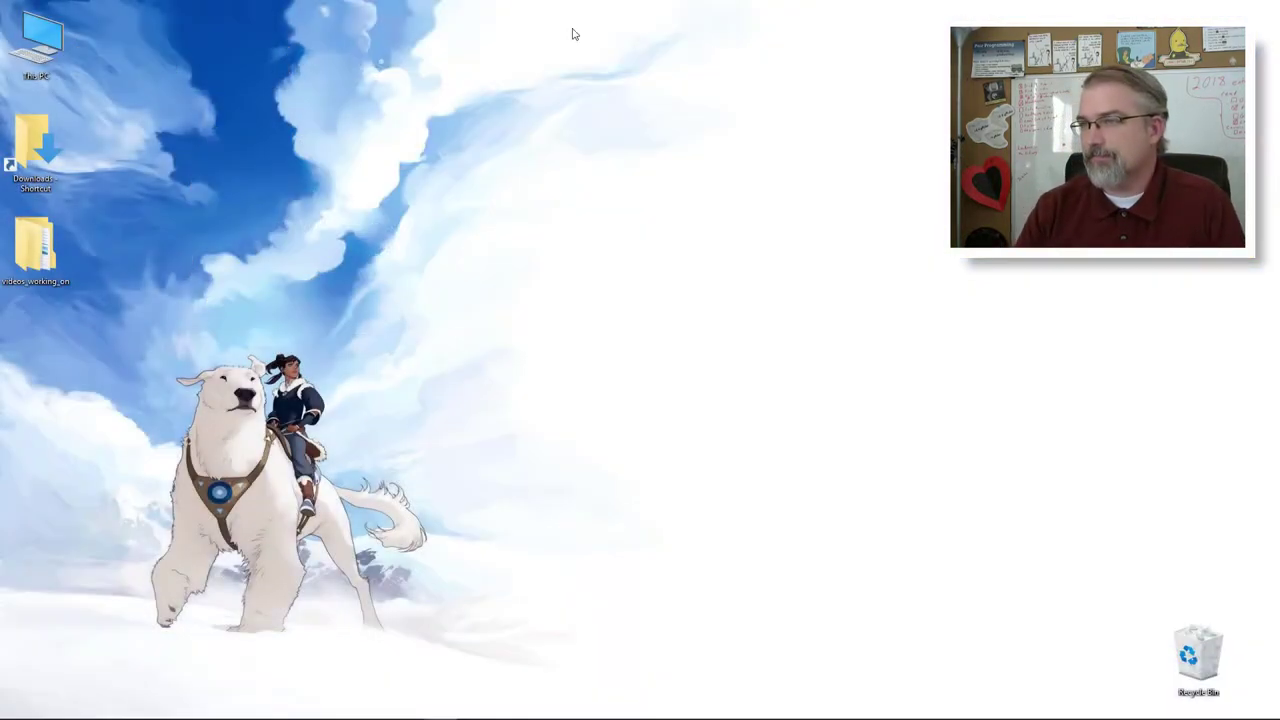
- Switch to File Explorer on the PC and examine the SAVEDATA folders inside PS4 and PS4-main on USB Drive (F:)
{"action": "double_click", "coordinate": [42, 42]}
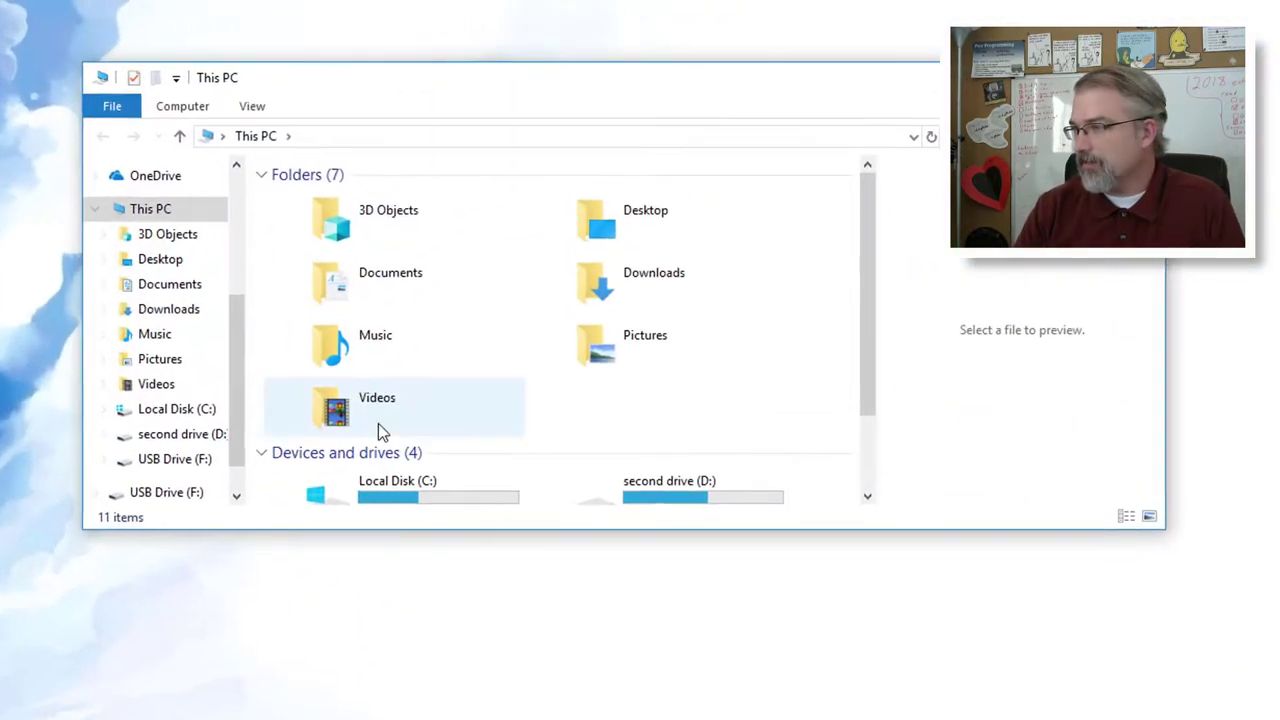
{"action": "scroll", "coordinate": [508, 412], "scroll_direction": "down", "scroll_amount": 2}
{"action": "double_click", "coordinate": [673, 491]}
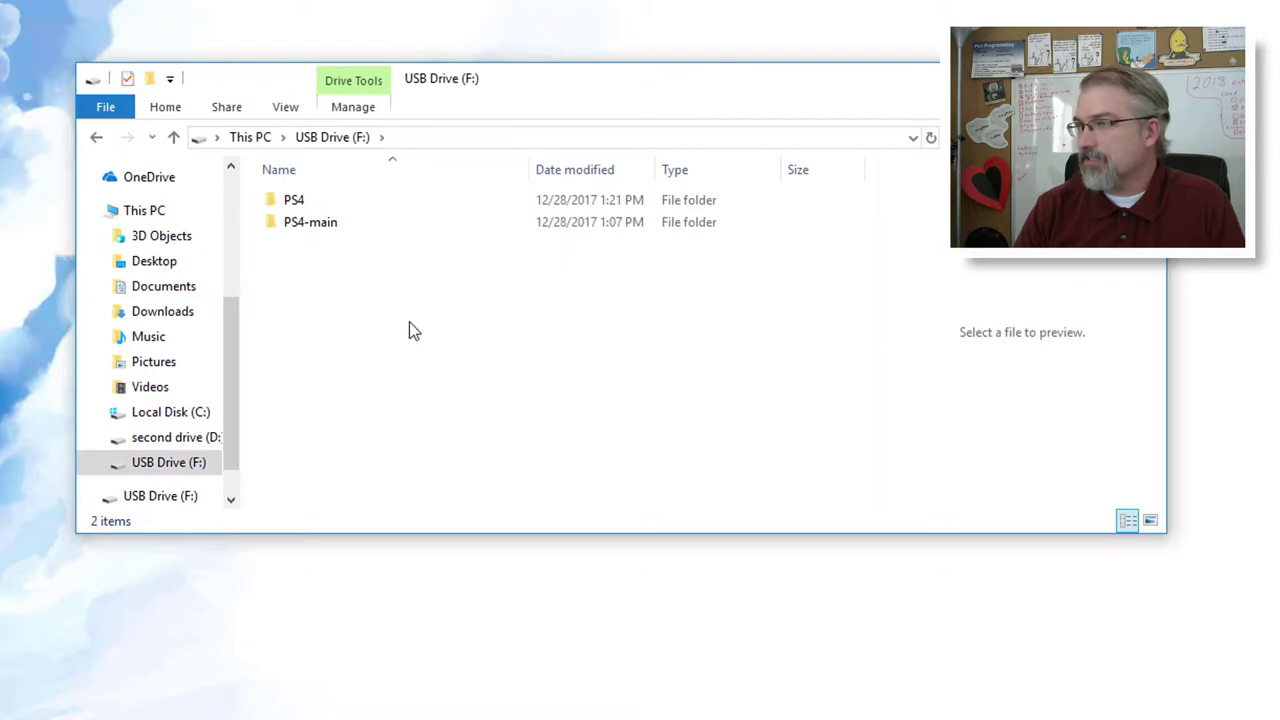
{"action": "double_click", "coordinate": [297, 205]}
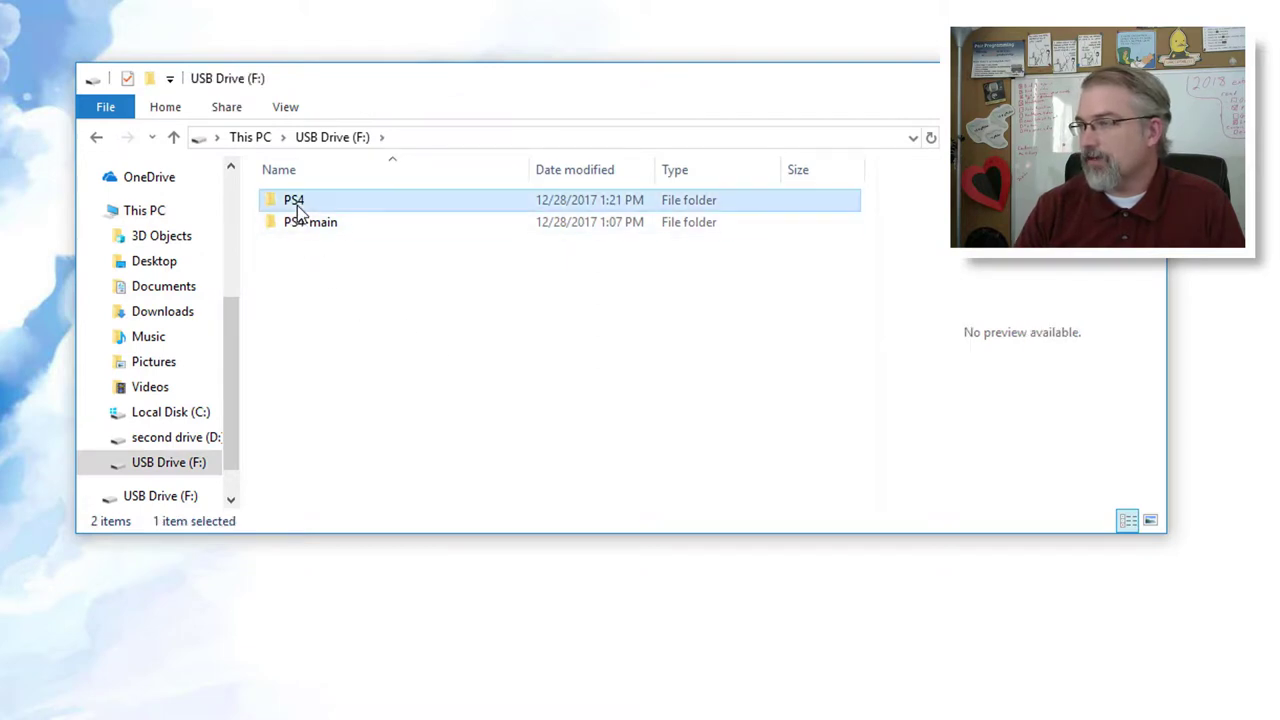
{"action": "double_click", "coordinate": [298, 207]}
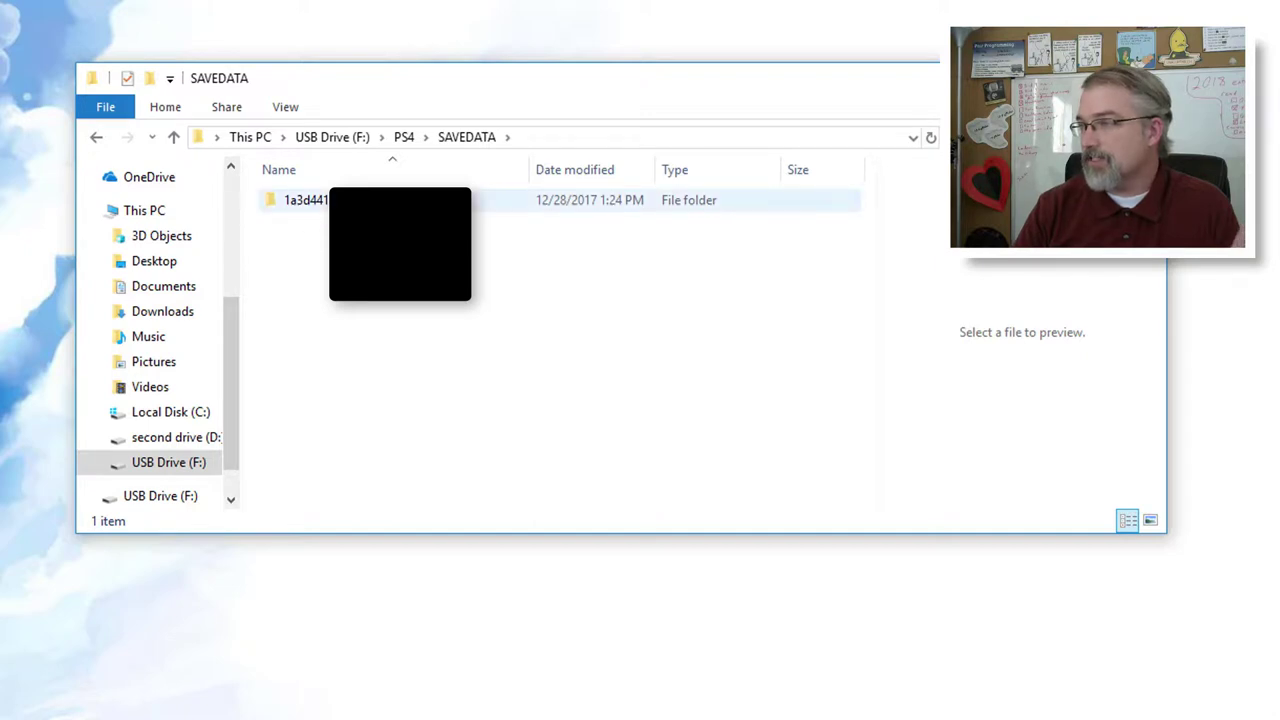
{"action": "left_click", "coordinate": [99, 137]}
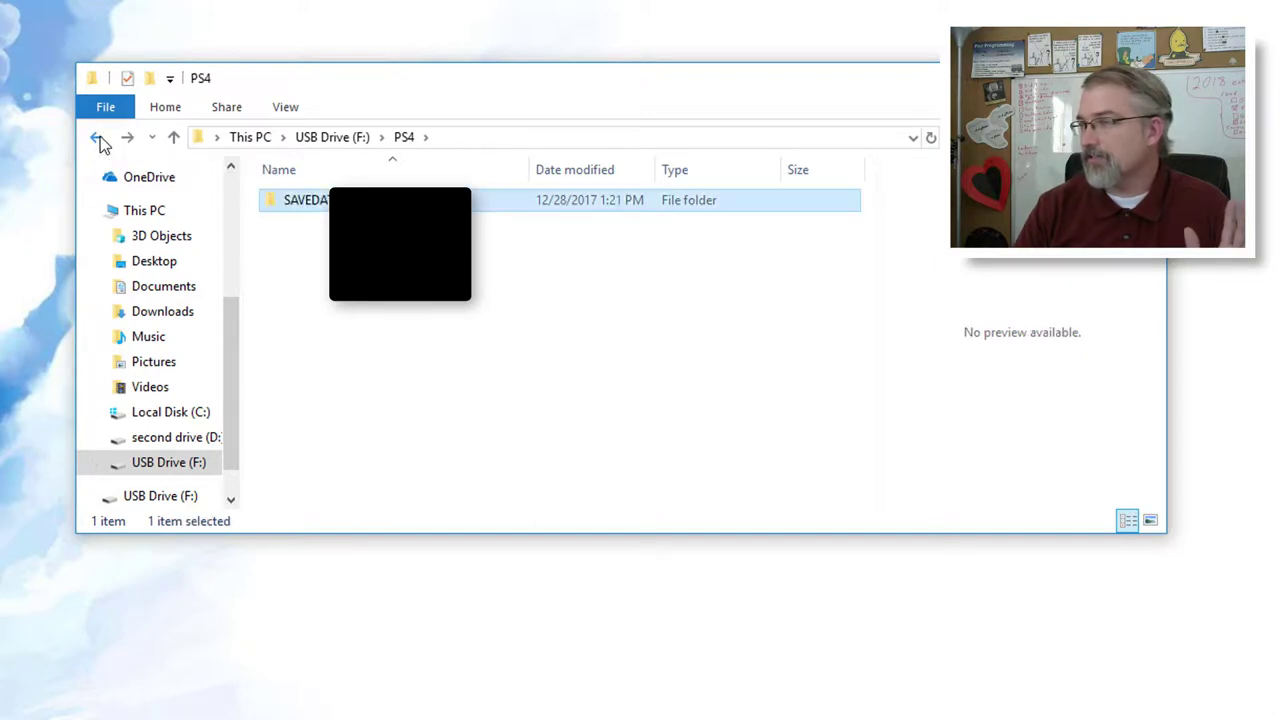
{"action": "double_click", "coordinate": [292, 222]}
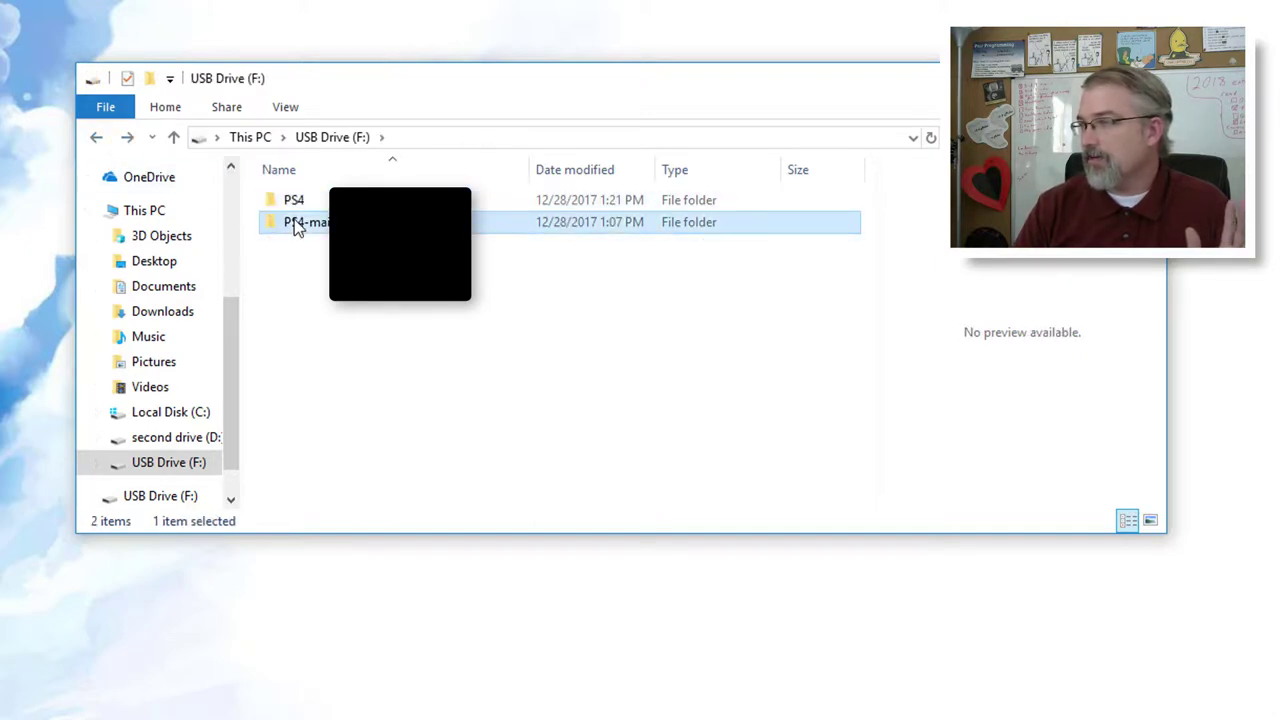
{"action": "double_click", "coordinate": [298, 221]}
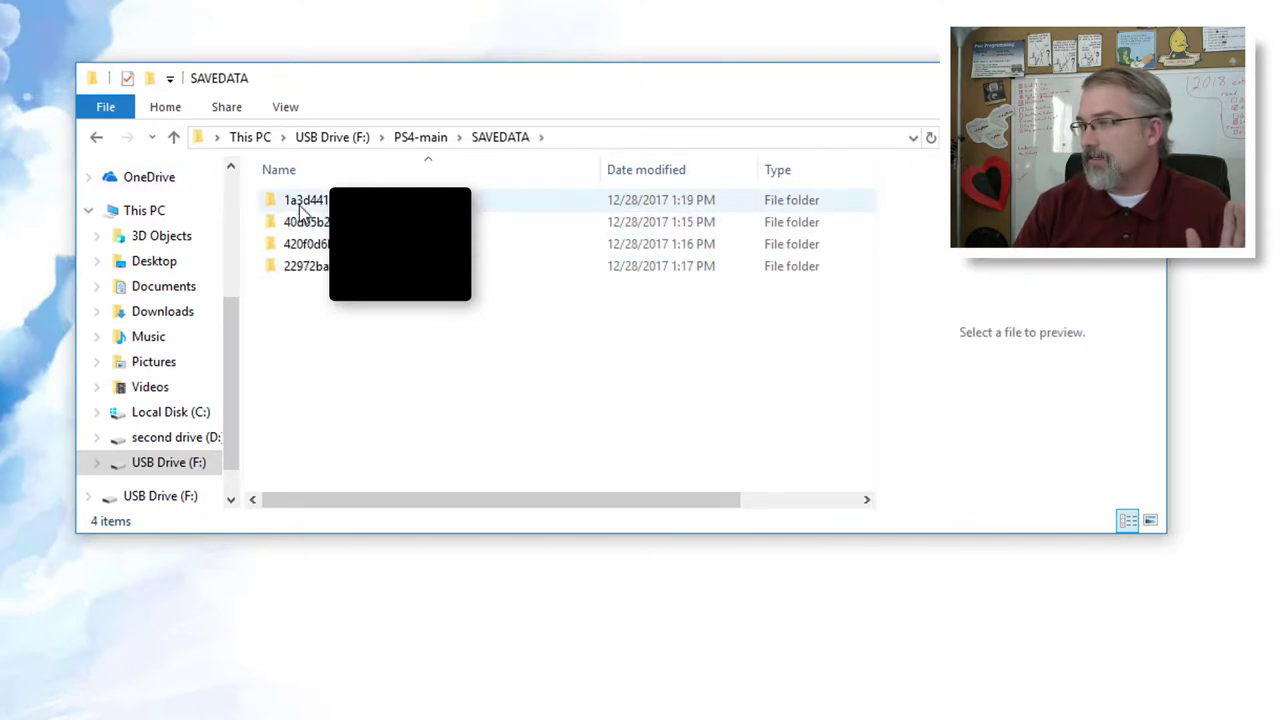
- Open a second File Explorer window below the PS4-main one and browse it to the PS4 SAVEDATA folder on USB Drive (F:)
{"action": "key", "text": "super+e"}
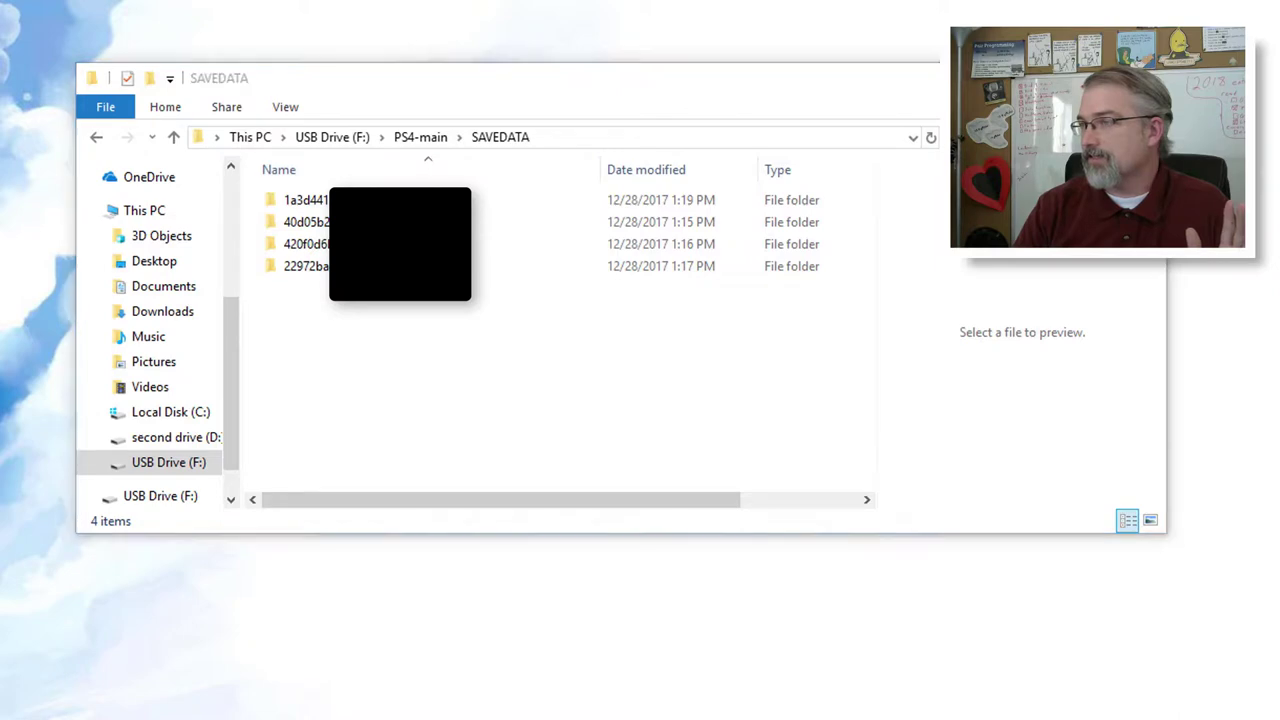
{"action": "left_click_drag", "start_coordinate": [323, 127], "coordinate": [40, 357]}
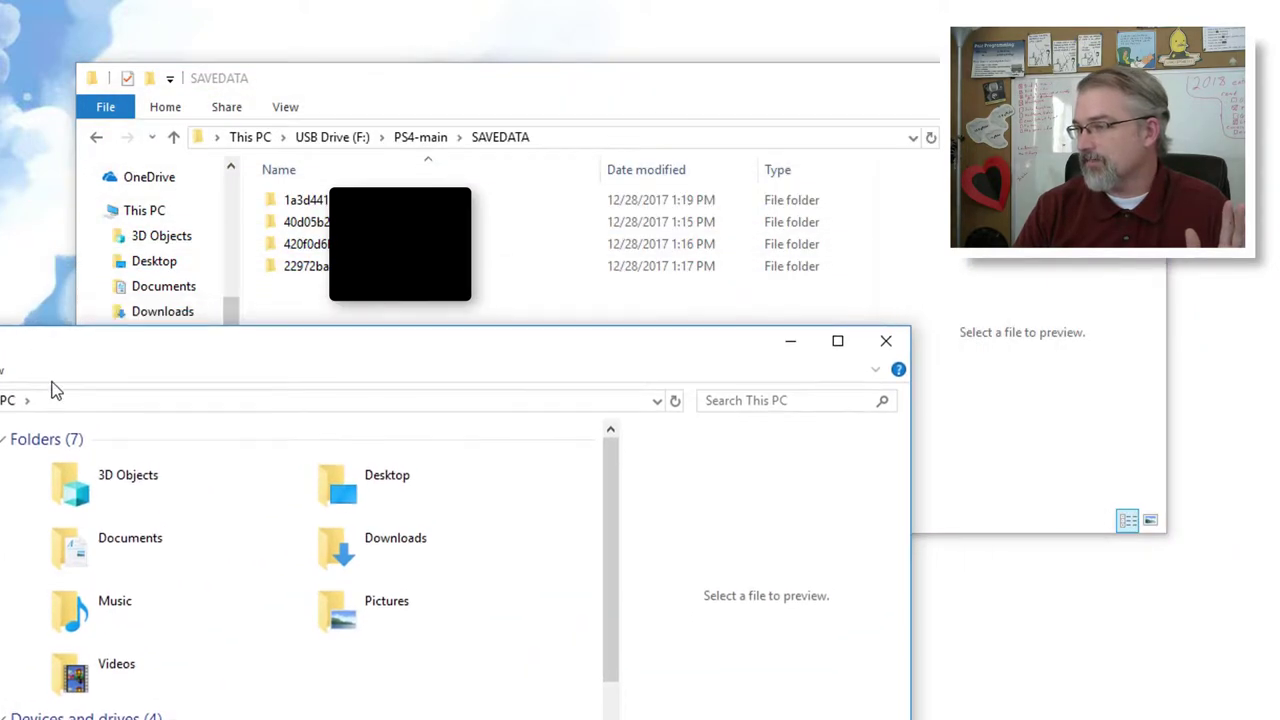
{"action": "scroll", "coordinate": [427, 706], "scroll_direction": "down", "scroll_amount": 2}
{"action": "double_click", "coordinate": [427, 714]}
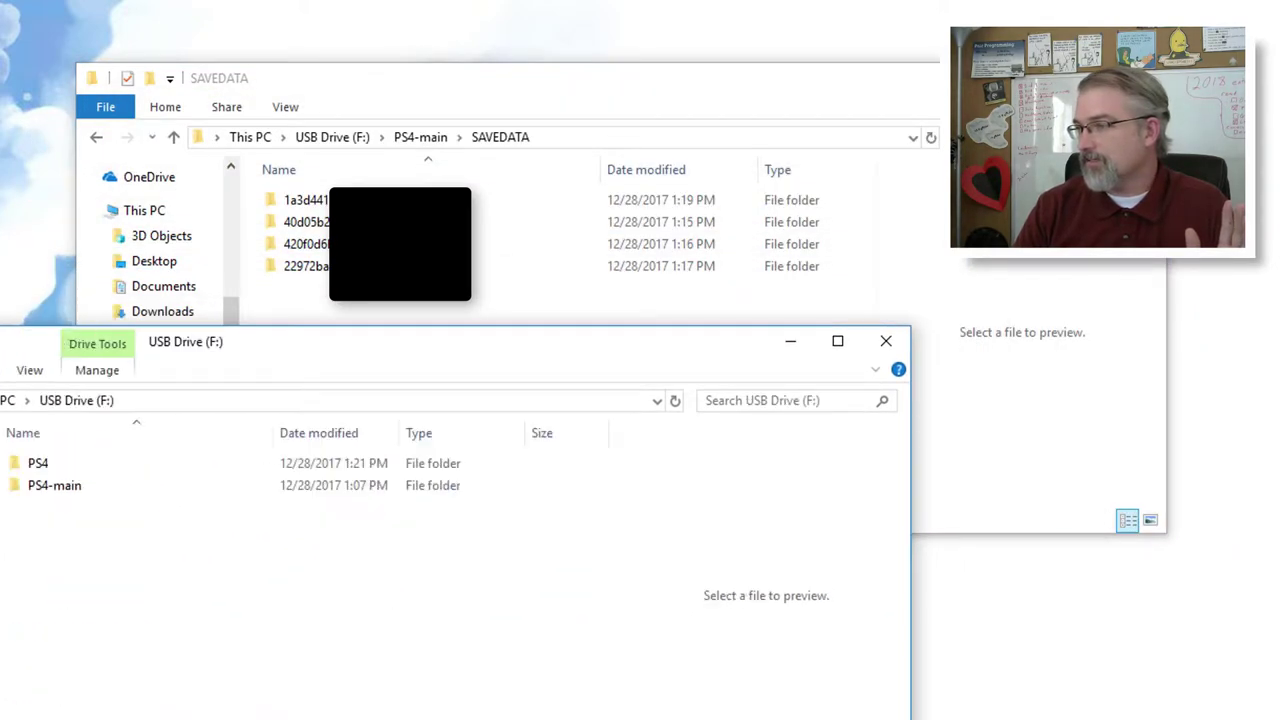
{"action": "double_click", "coordinate": [55, 487]}
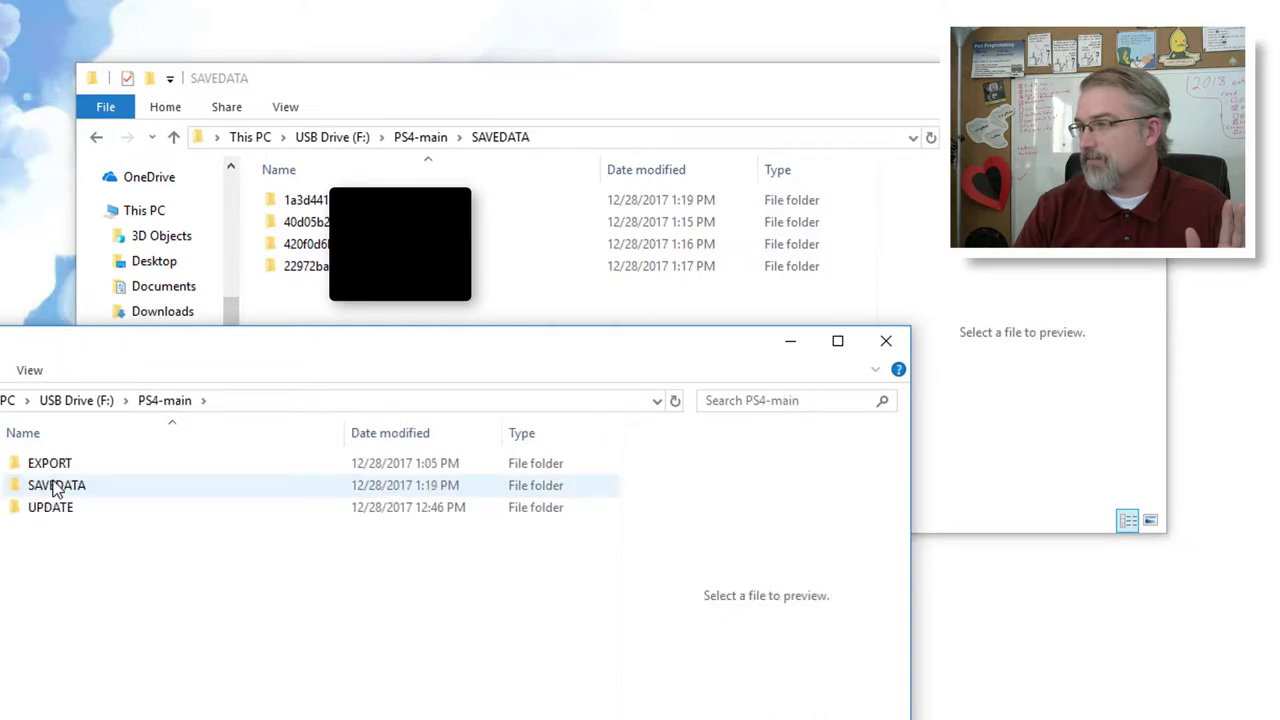
{"action": "key", "text": "alt+Up"}
{"action": "double_click", "coordinate": [32, 463]}
{"action": "double_click", "coordinate": [65, 468]}
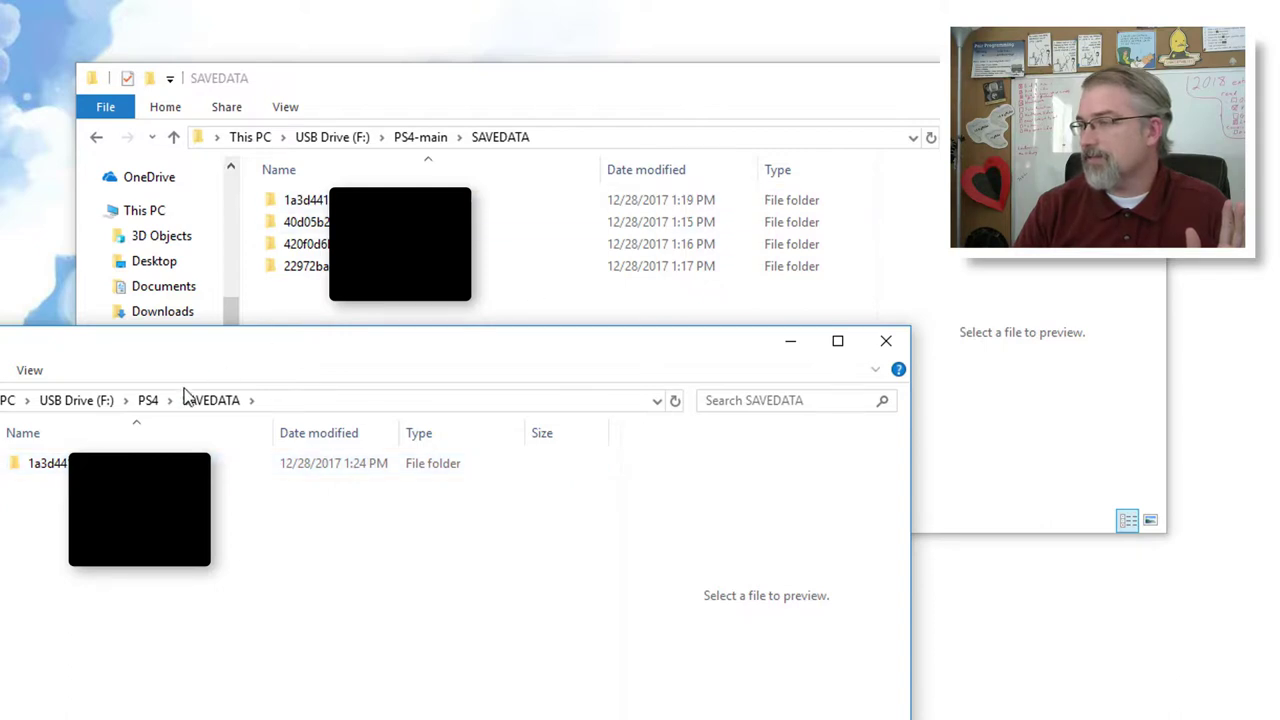
- Compare the matching user folder in both SAVEDATA windows and look inside the CUSA00744 folder of the PS4-main copy
{"action": "double_click", "coordinate": [305, 200]}
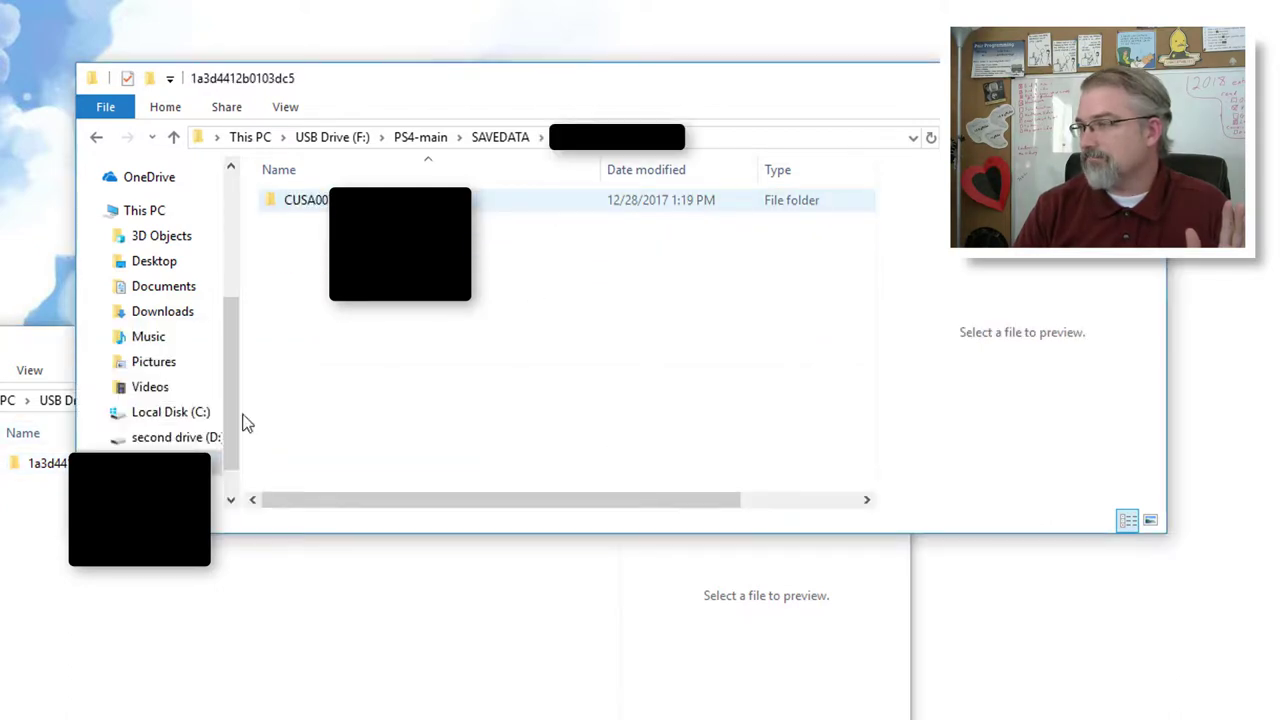
{"action": "left_click", "coordinate": [91, 634]}
{"action": "double_click", "coordinate": [40, 463]}
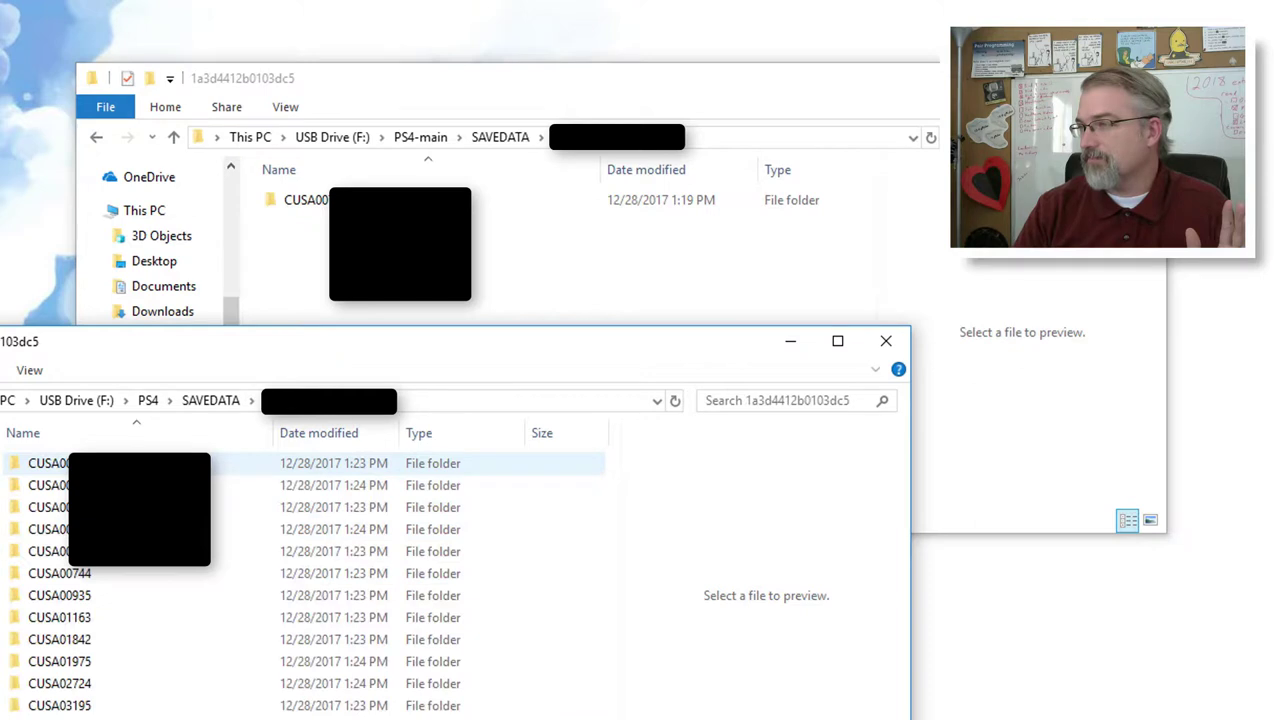
{"action": "double_click", "coordinate": [318, 210]}
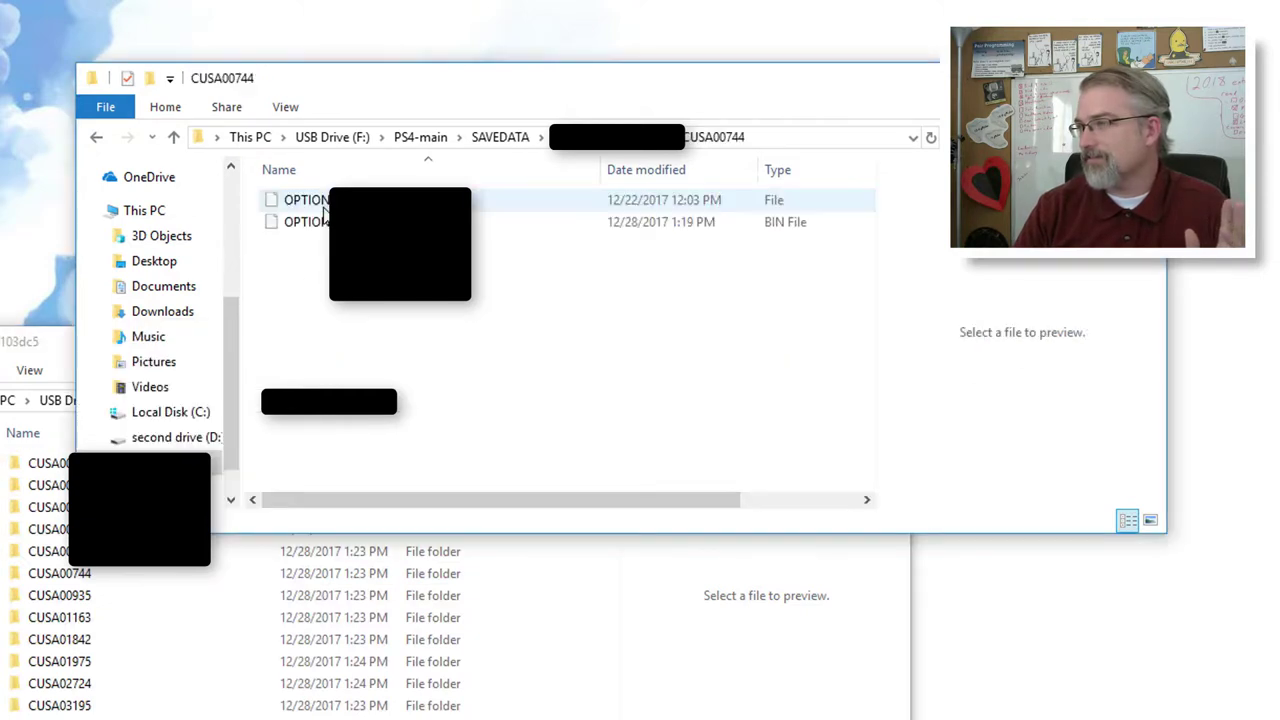
- Return the PS4-main window to its SAVEDATA folder and close the second File Explorer window after backing it out to the drive root
{"action": "left_click", "coordinate": [97, 141]}
{"action": "left_click", "coordinate": [97, 141]}
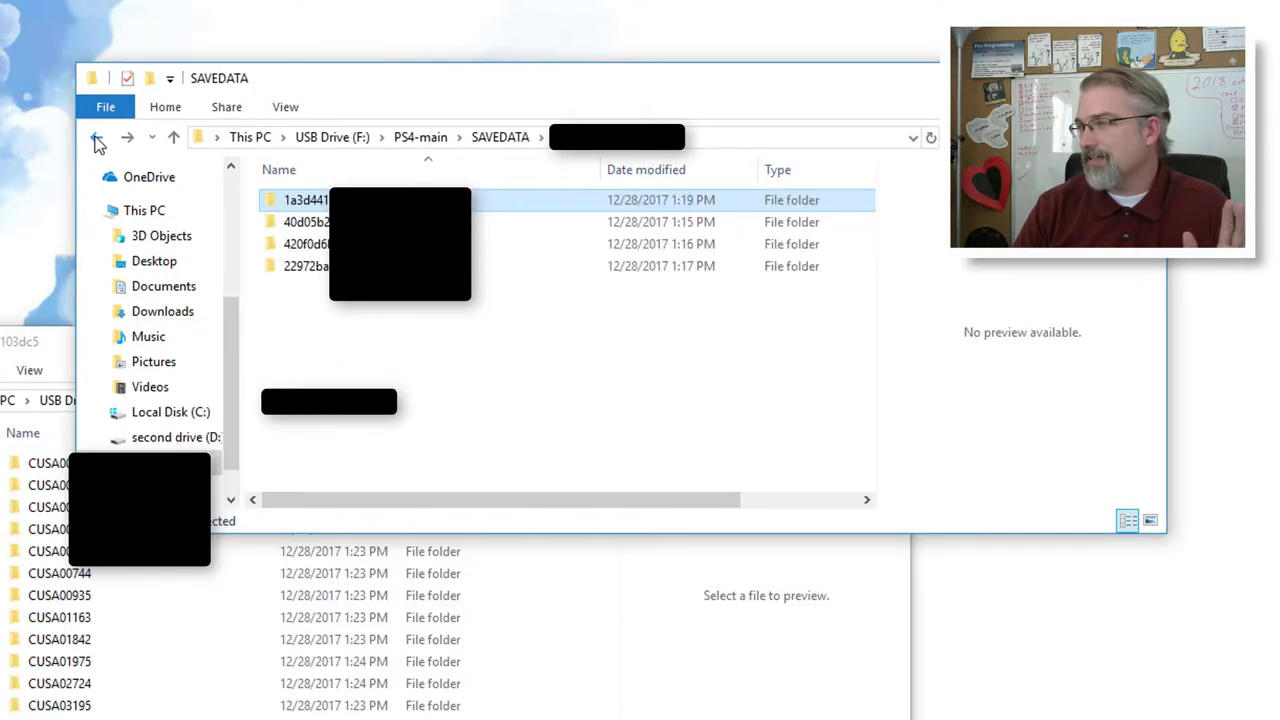
{"action": "key", "text": "alt+Tab"}
{"action": "key", "text": "alt+Up"}
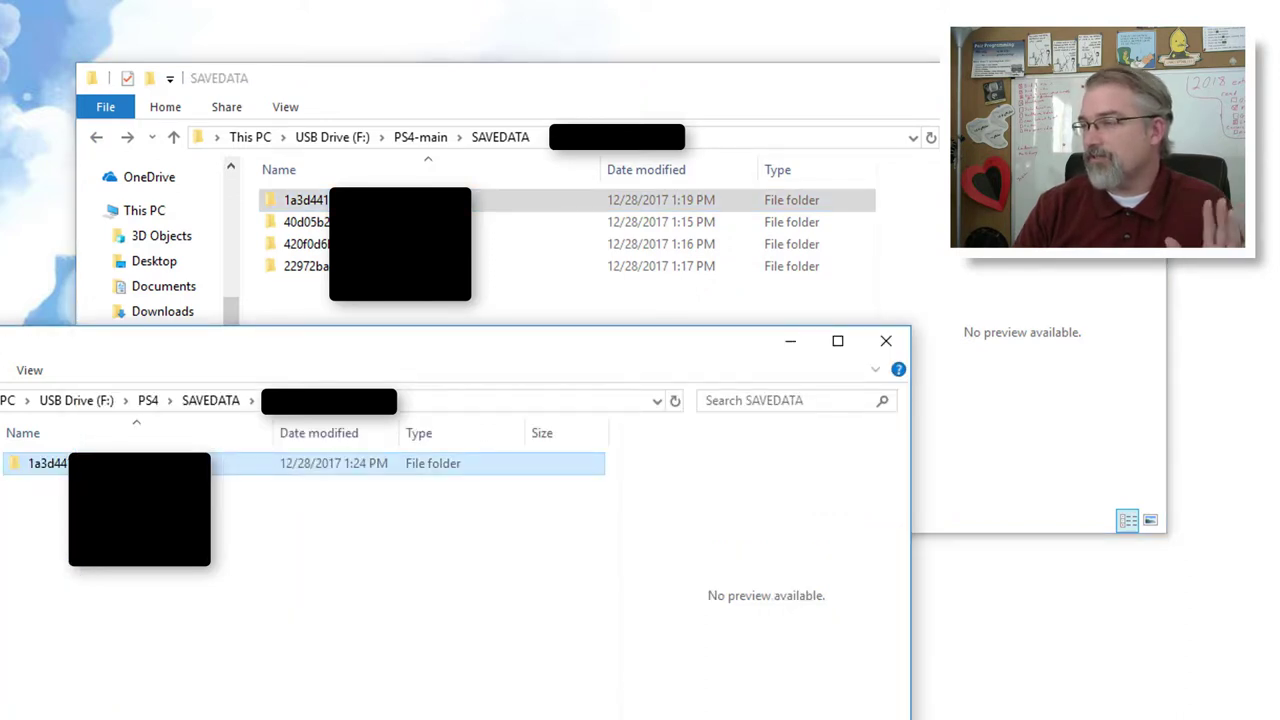
{"action": "key", "text": "alt+Up"}
{"action": "key", "text": "alt+Up"}
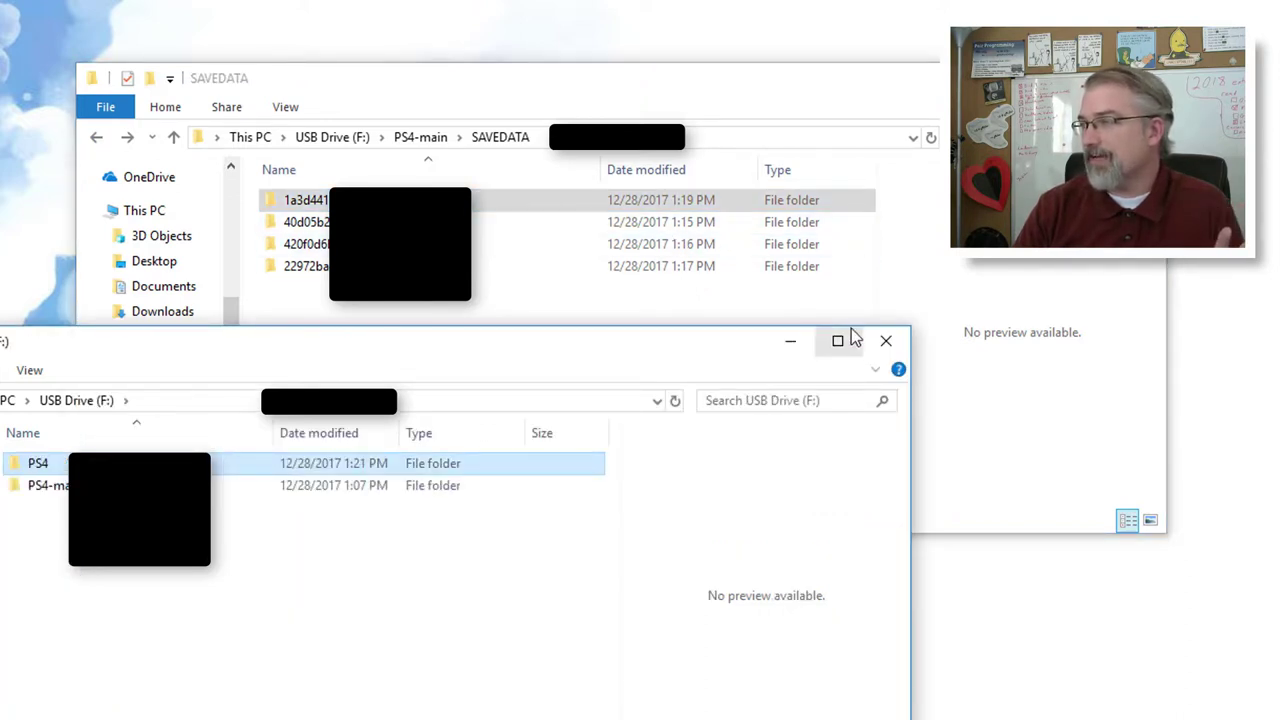
{"action": "left_click", "coordinate": [886, 341]}
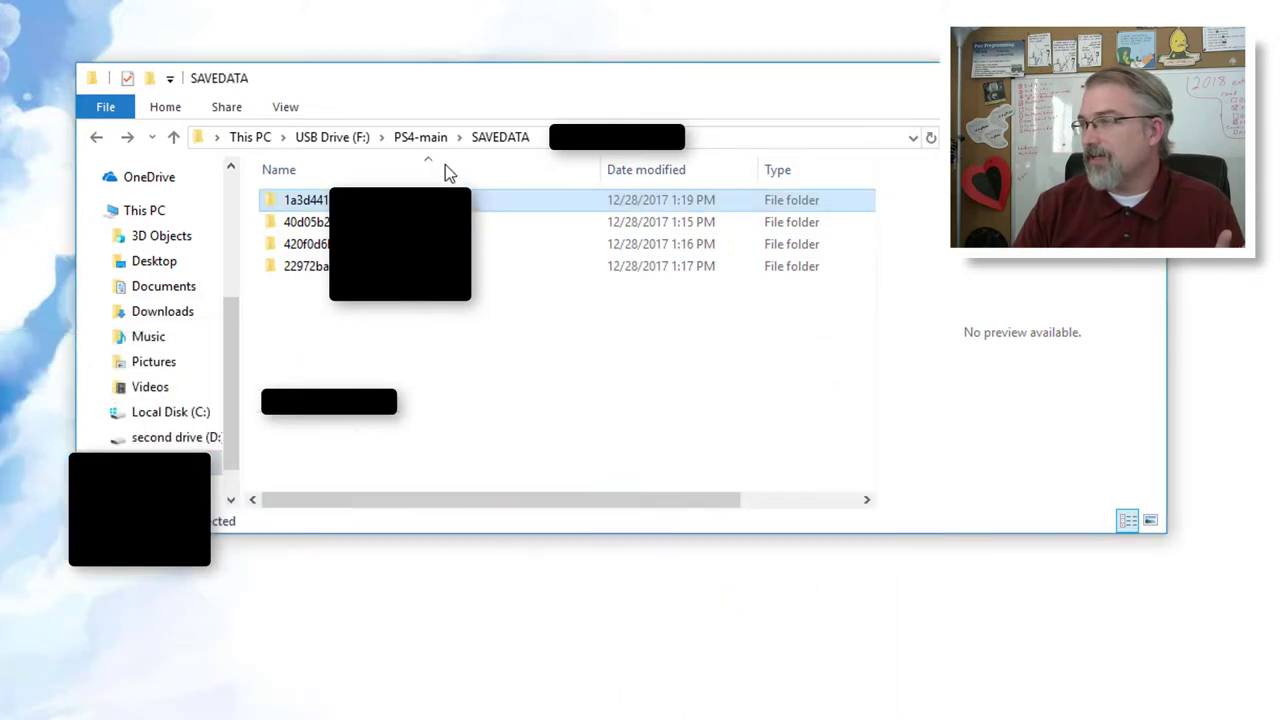
- In the root of USB Drive (F:), rename the PS4 folder to PS4_sub_user and the PS4-main folder to PS4
{"action": "left_click", "coordinate": [341, 140]}
{"action": "left_click", "coordinate": [323, 221]}
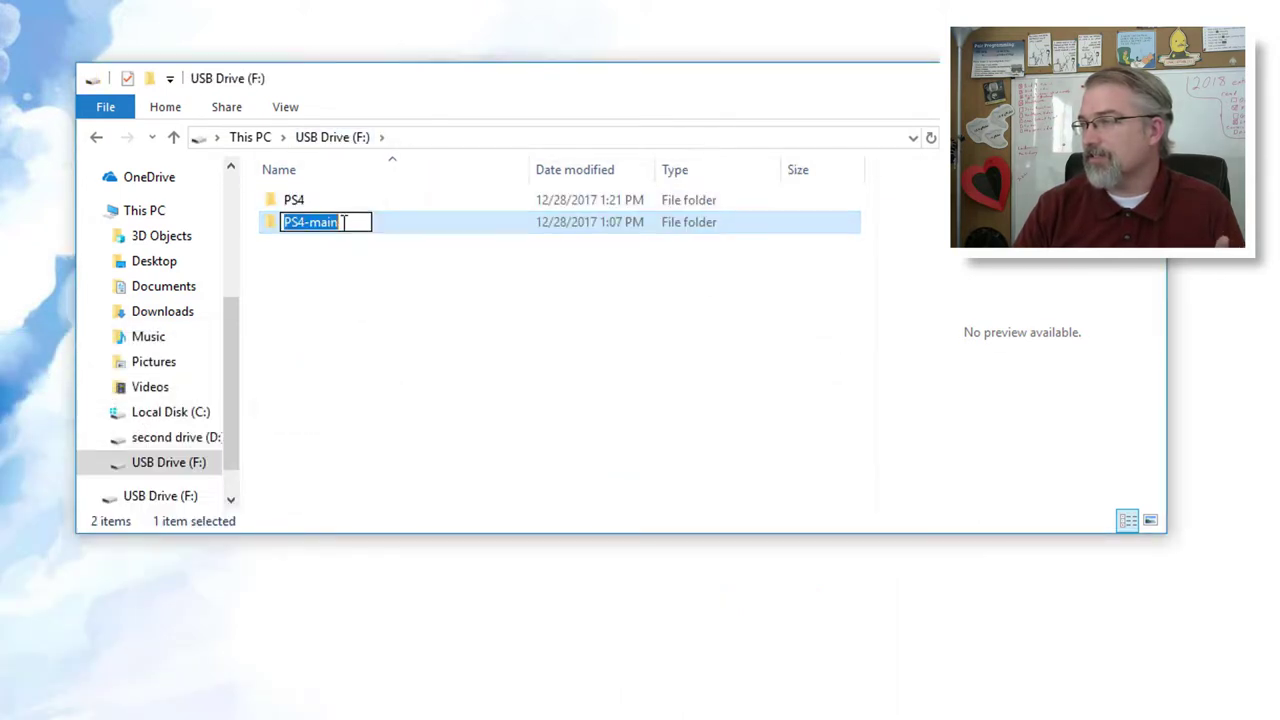
{"action": "left_click", "coordinate": [304, 204]}
{"action": "left_click", "coordinate": [307, 202]}
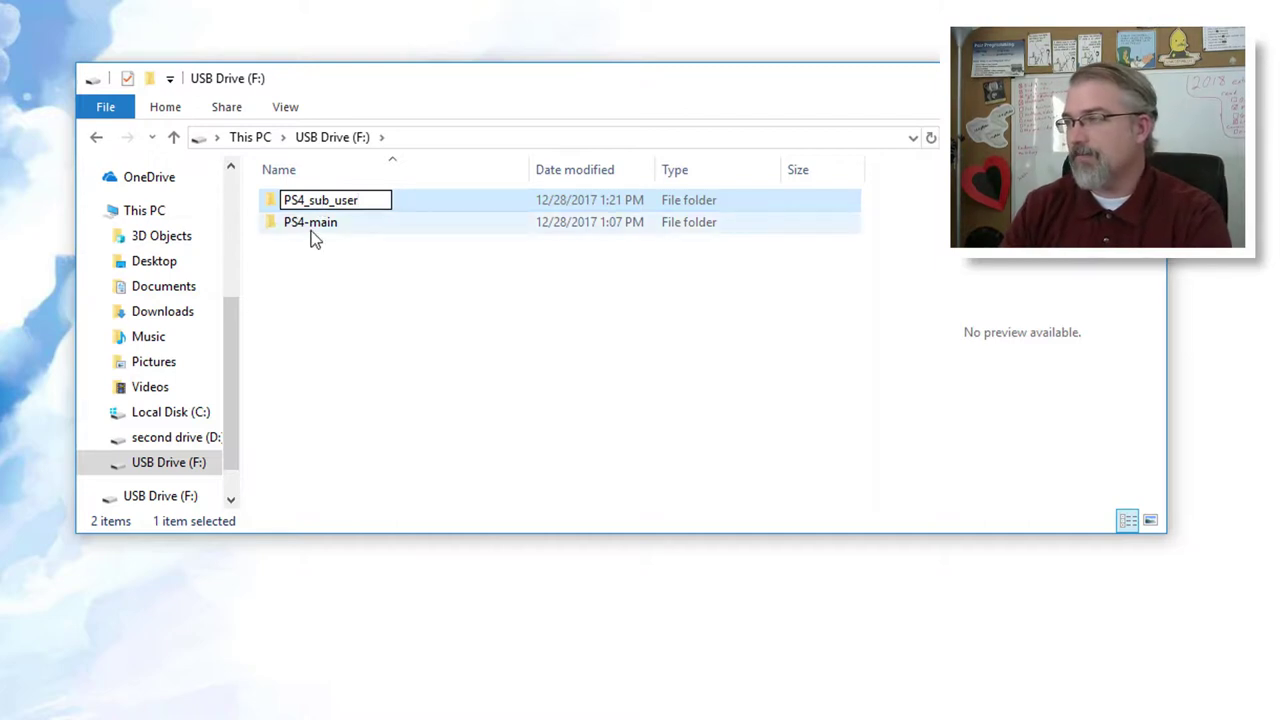
{"action": "left_click", "coordinate": [330, 226]}
{"action": "left_click", "coordinate": [336, 224]}
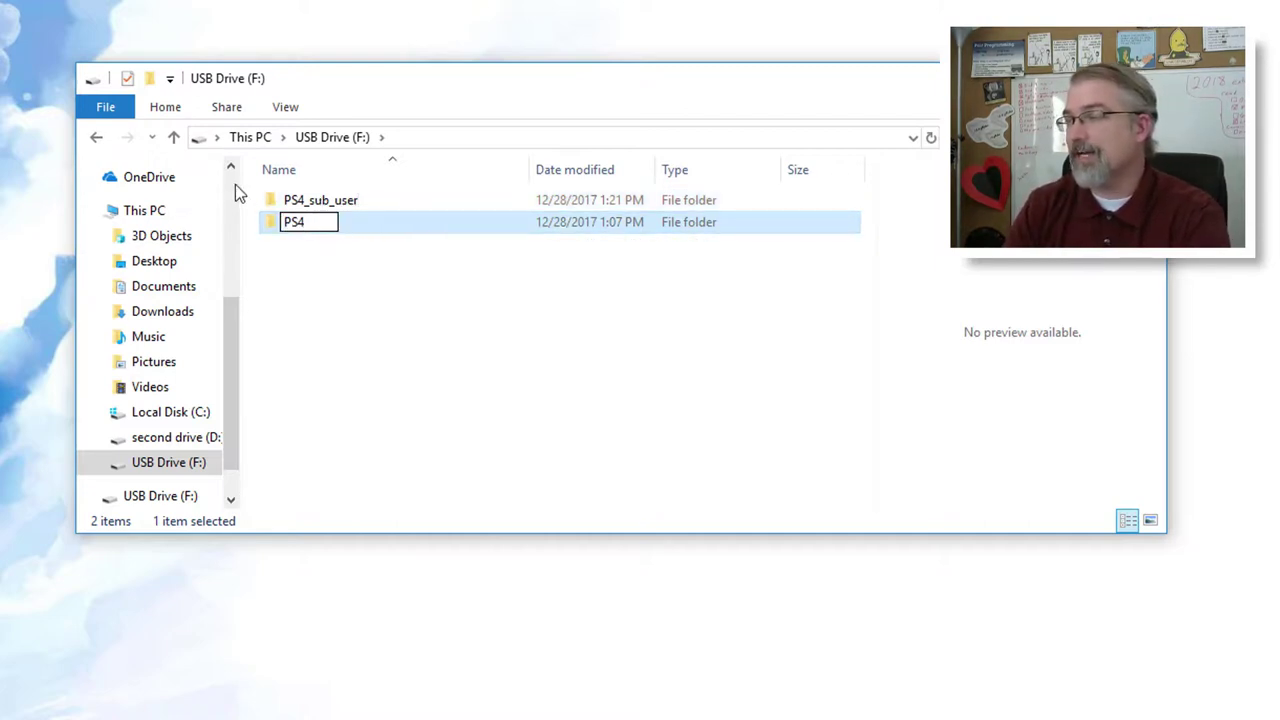
{"action": "key", "text": "Return"}
- Check the UPDATE folder inside the renamed PS4 folder for the system update file and return to the PS4 folder
{"action": "double_click", "coordinate": [293, 228]}
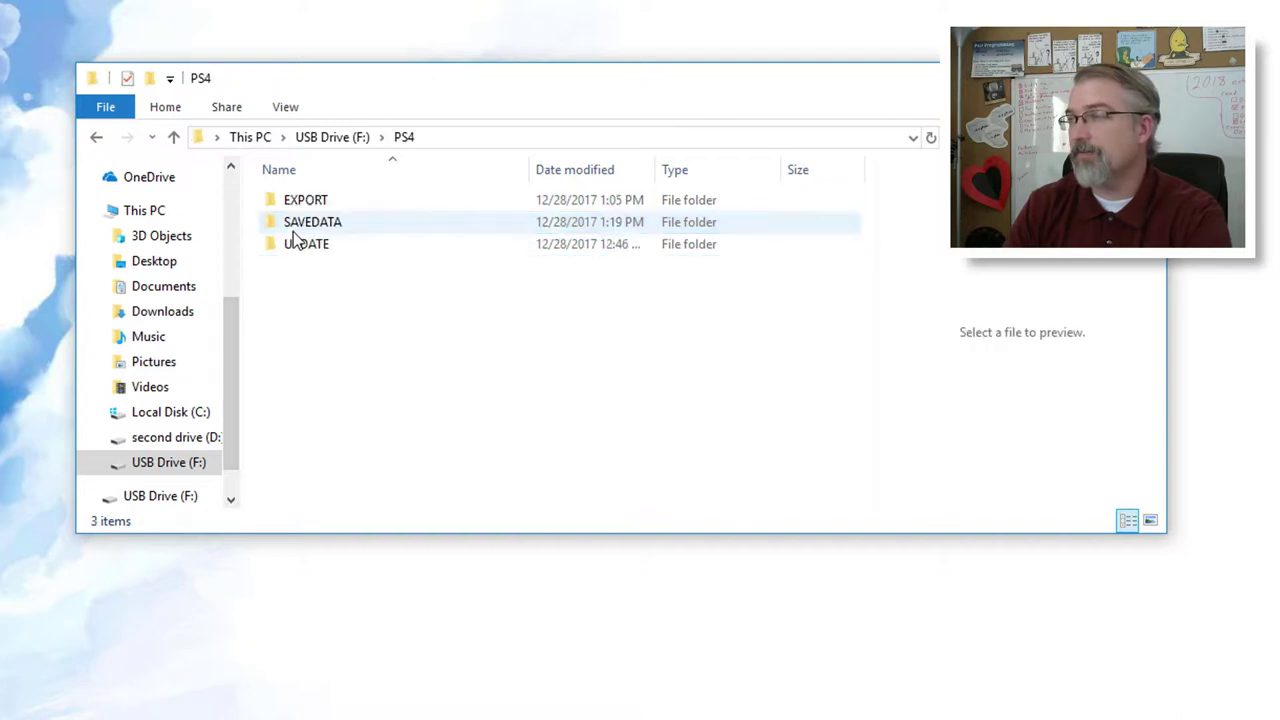
{"action": "double_click", "coordinate": [305, 246]}
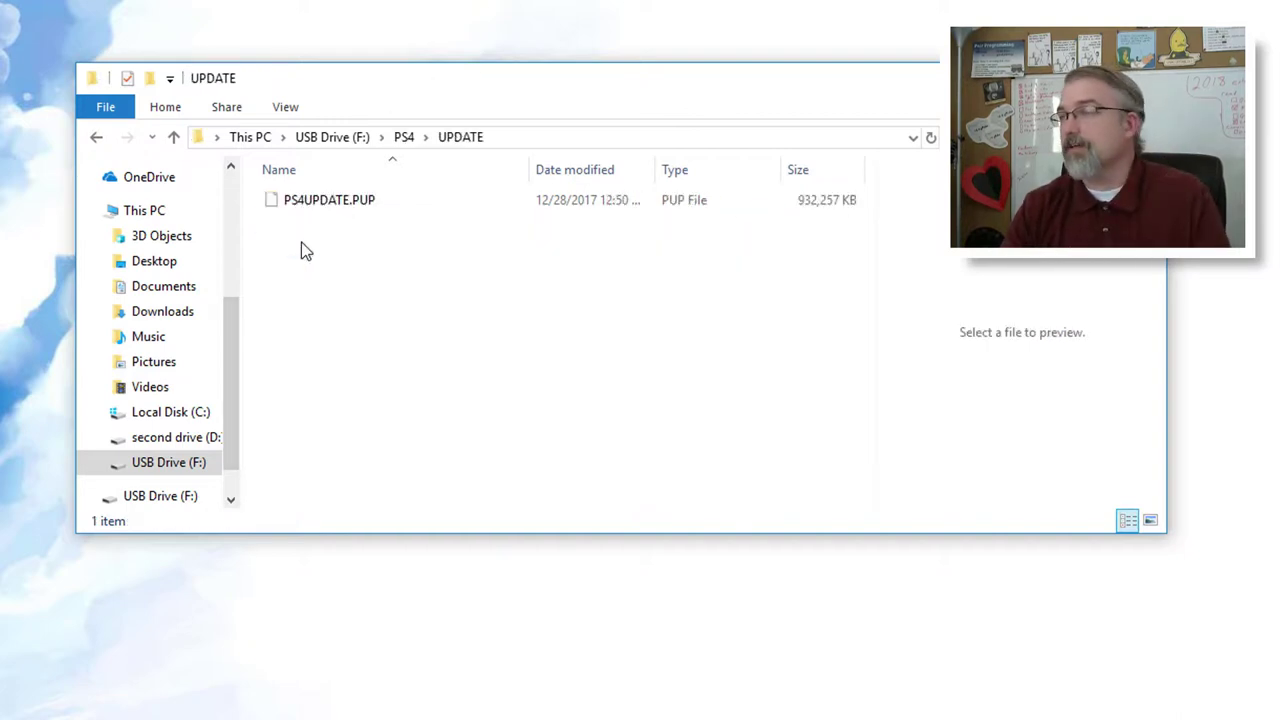
{"action": "left_click", "coordinate": [96, 139]}
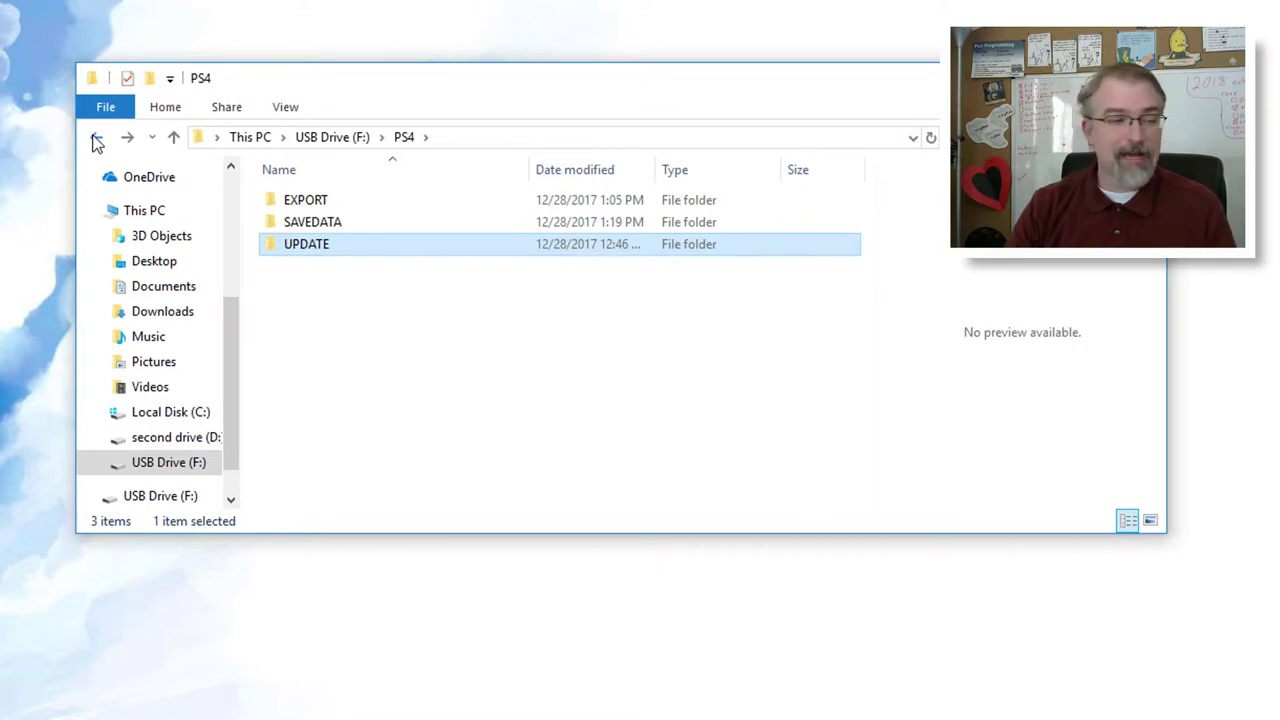
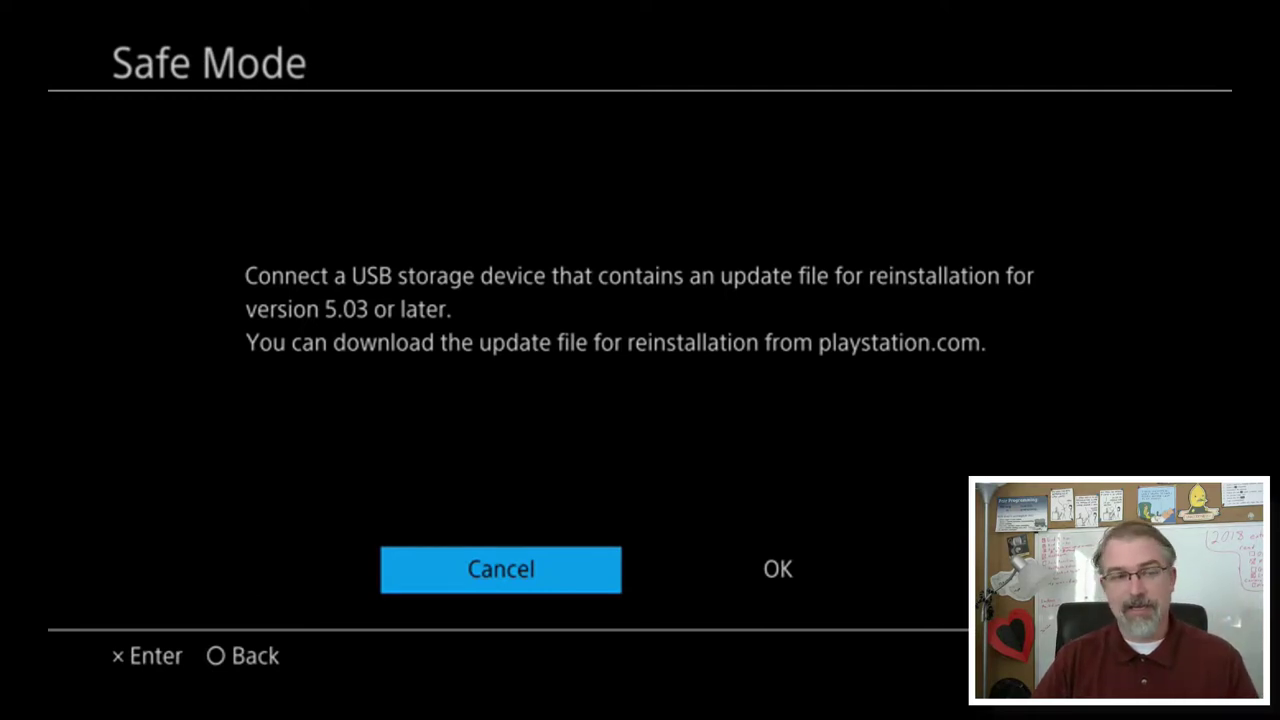
- In PS4 Safe Mode, proceed with the USB reinstallation file and agree to initialize the console, deleting all users and data
{"action": "key", "text": "Right"}
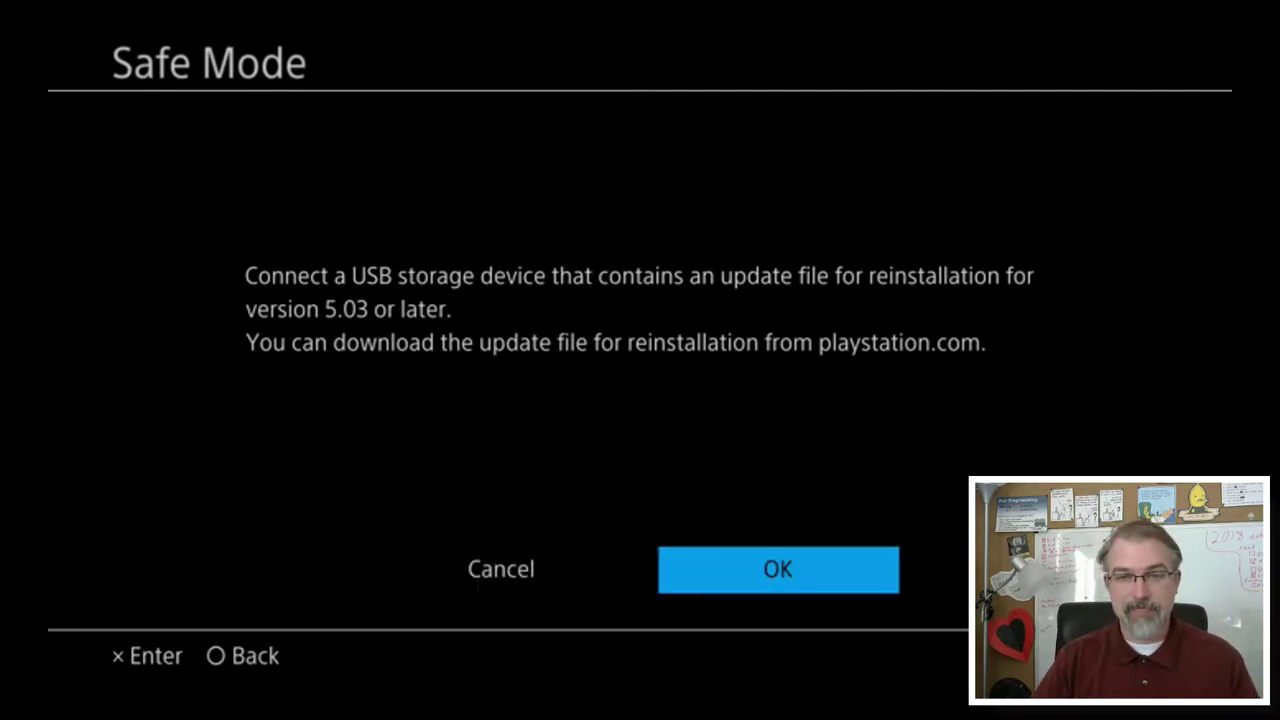
{"action": "key", "text": "Return"}
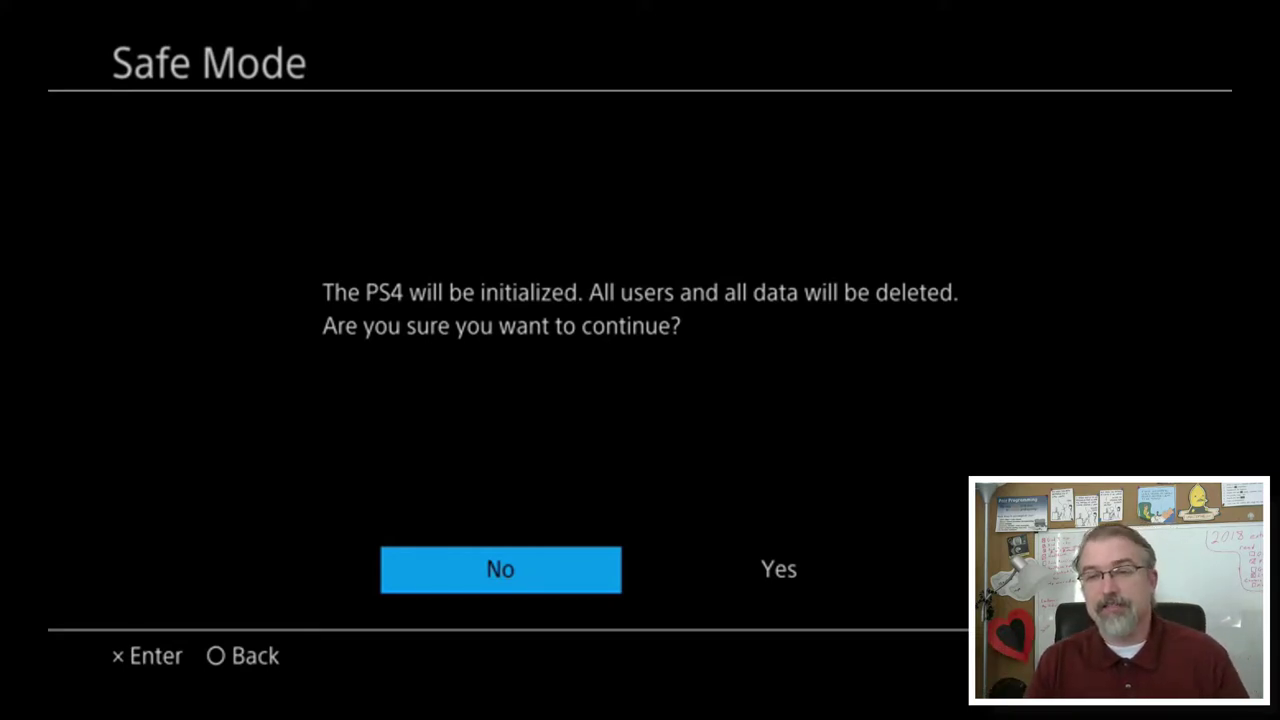
{"action": "key", "text": "Right"}
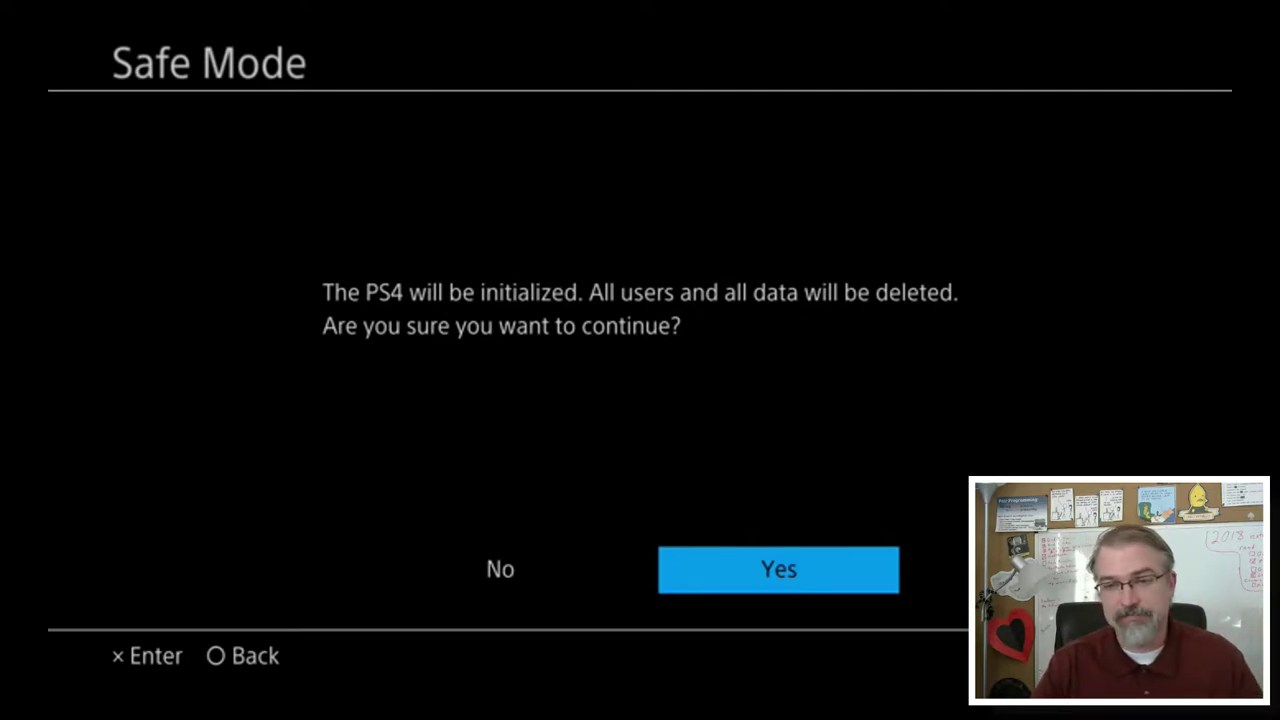
{"action": "key", "text": "Return"}
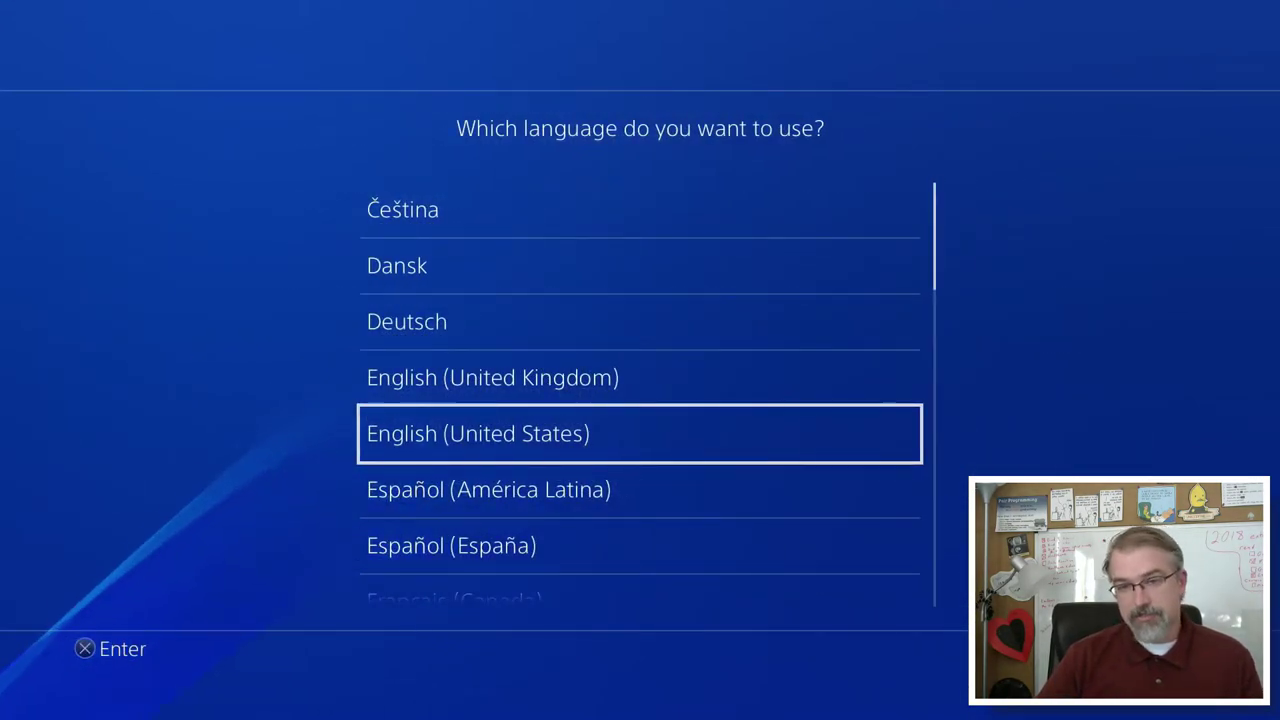
- Choose English (United States) as the console language, begin the initial setup and skip the PlayStation Camera connection
{"action": "key", "text": "Return"}
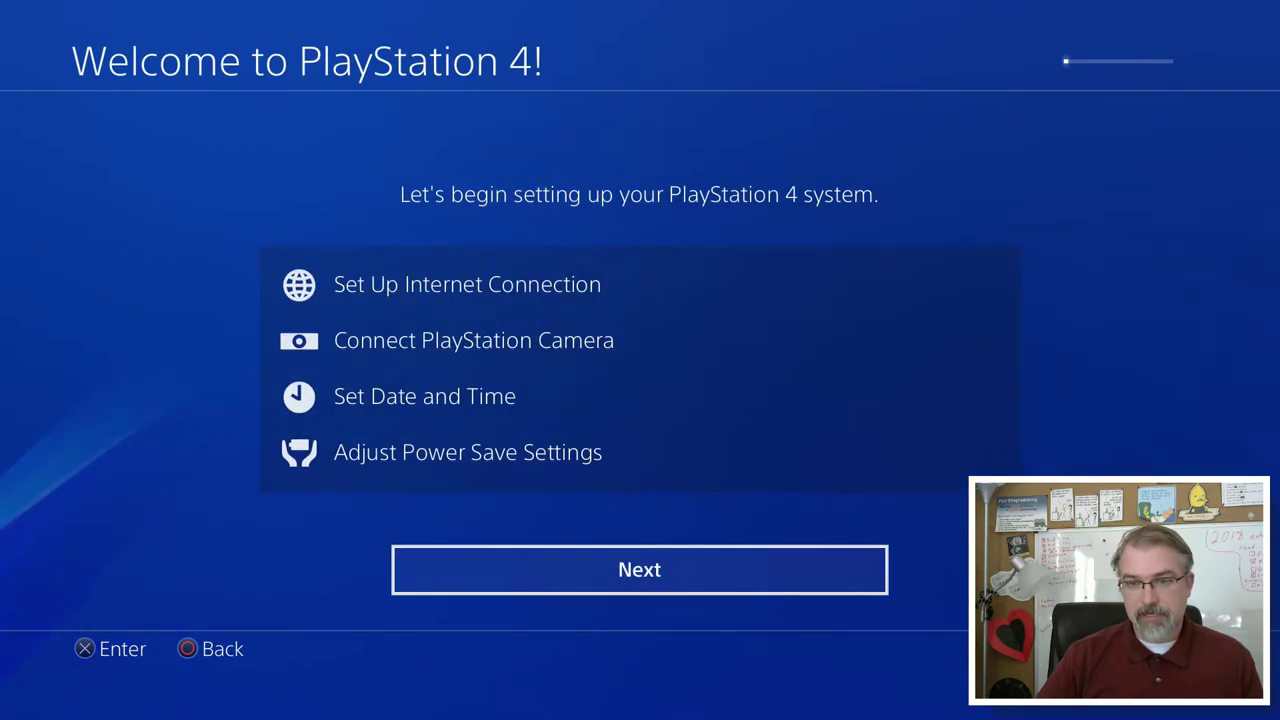
{"action": "key", "text": "Return"}
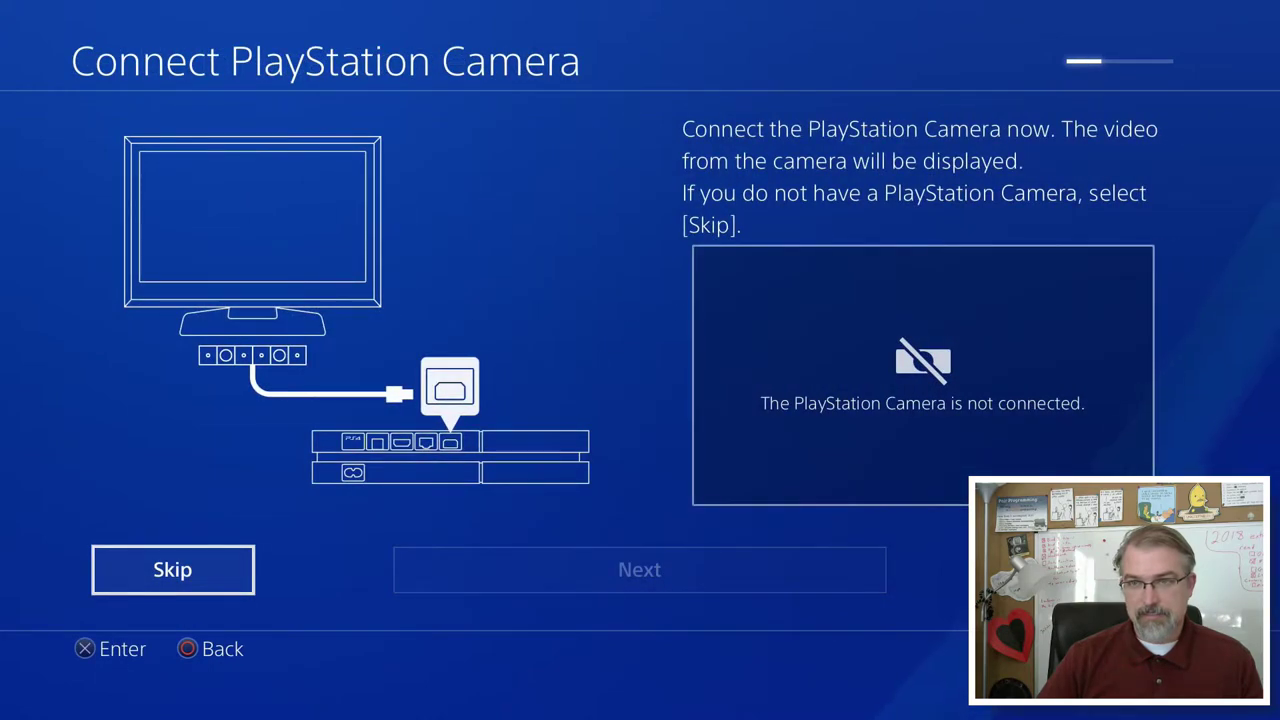
{"action": "key", "text": "Return"}
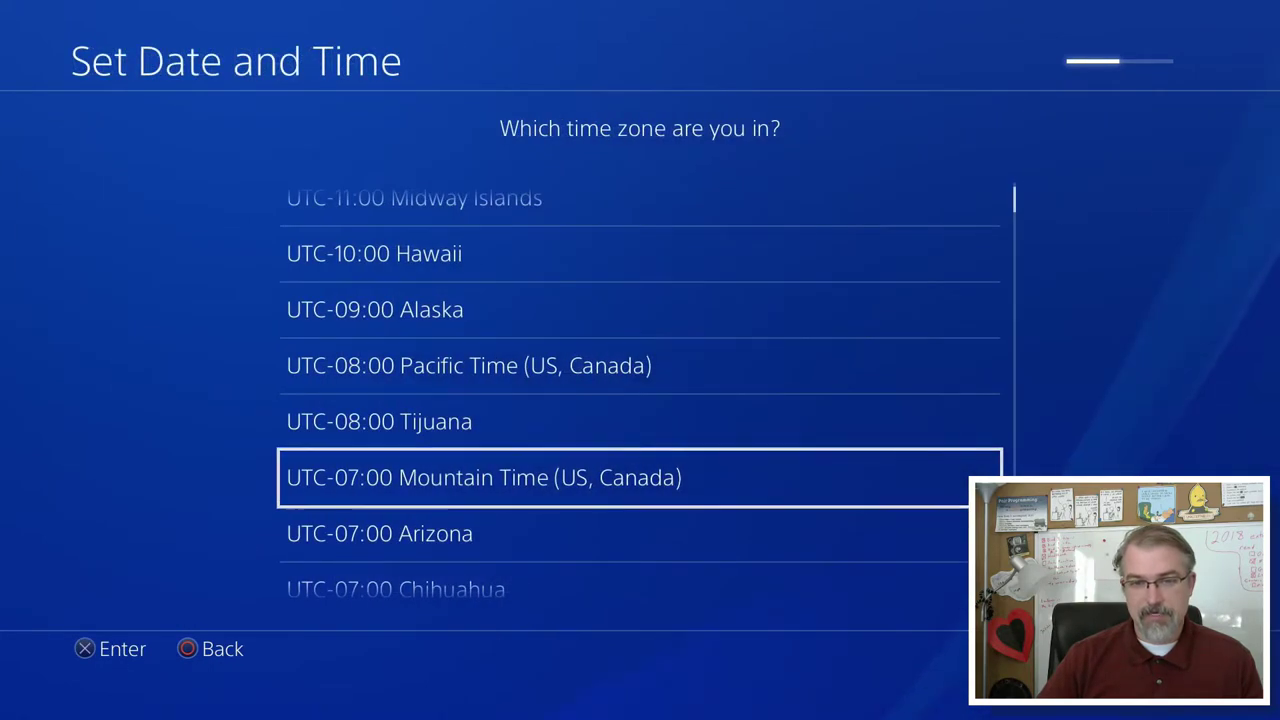
- Set the time zone to UTC-07:00 Mountain Time (US, Canada) and accept the offered date, time and power save settings
{"action": "key", "text": "Return"}
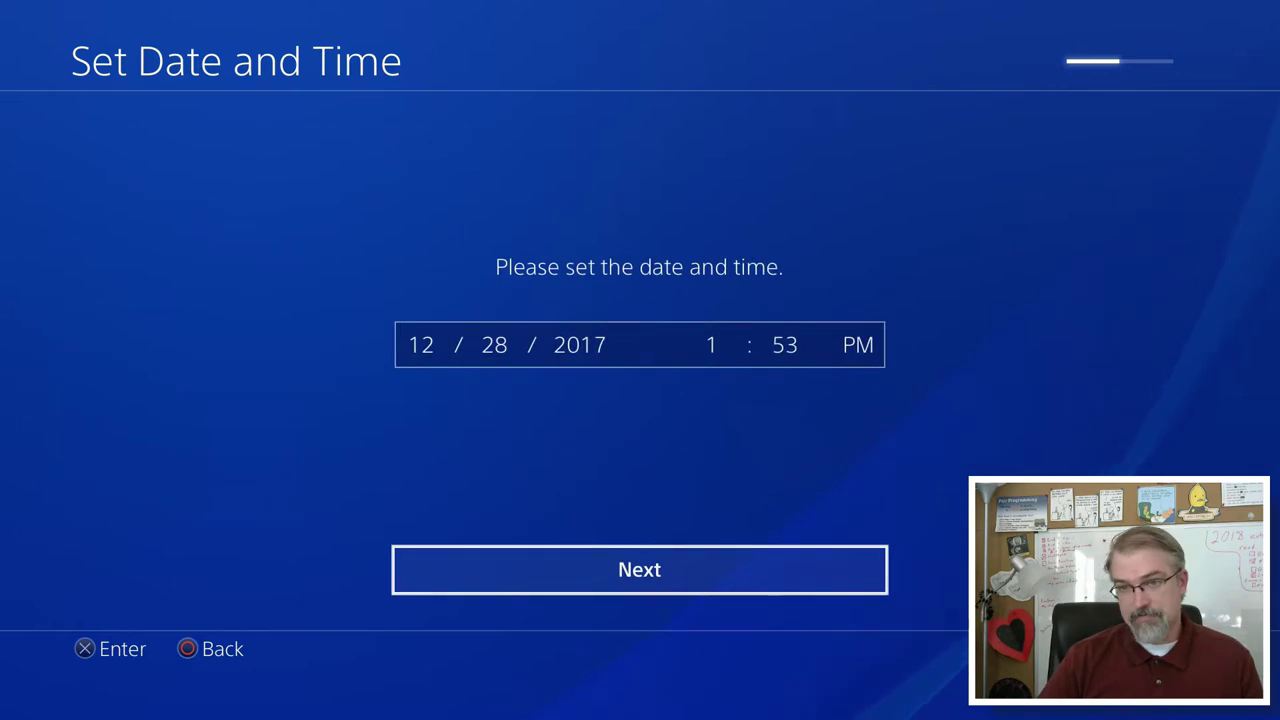
{"action": "key", "text": "Return"}
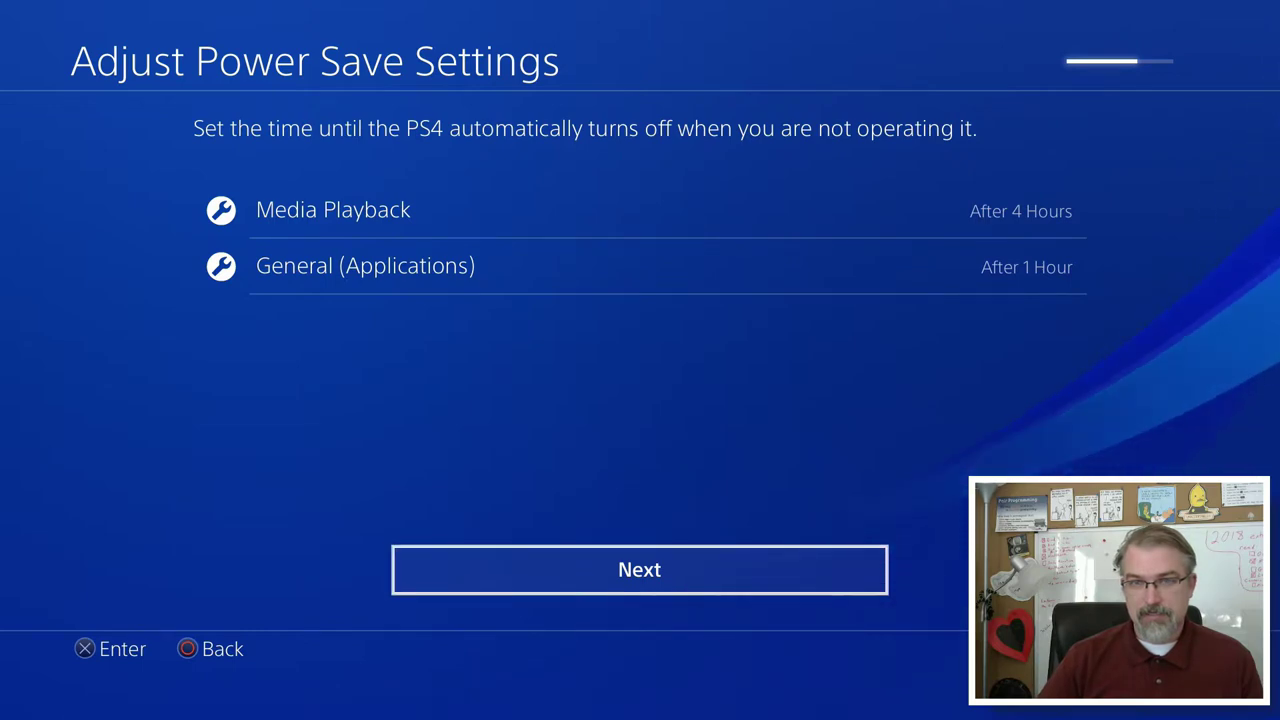
{"action": "key", "text": "Return"}
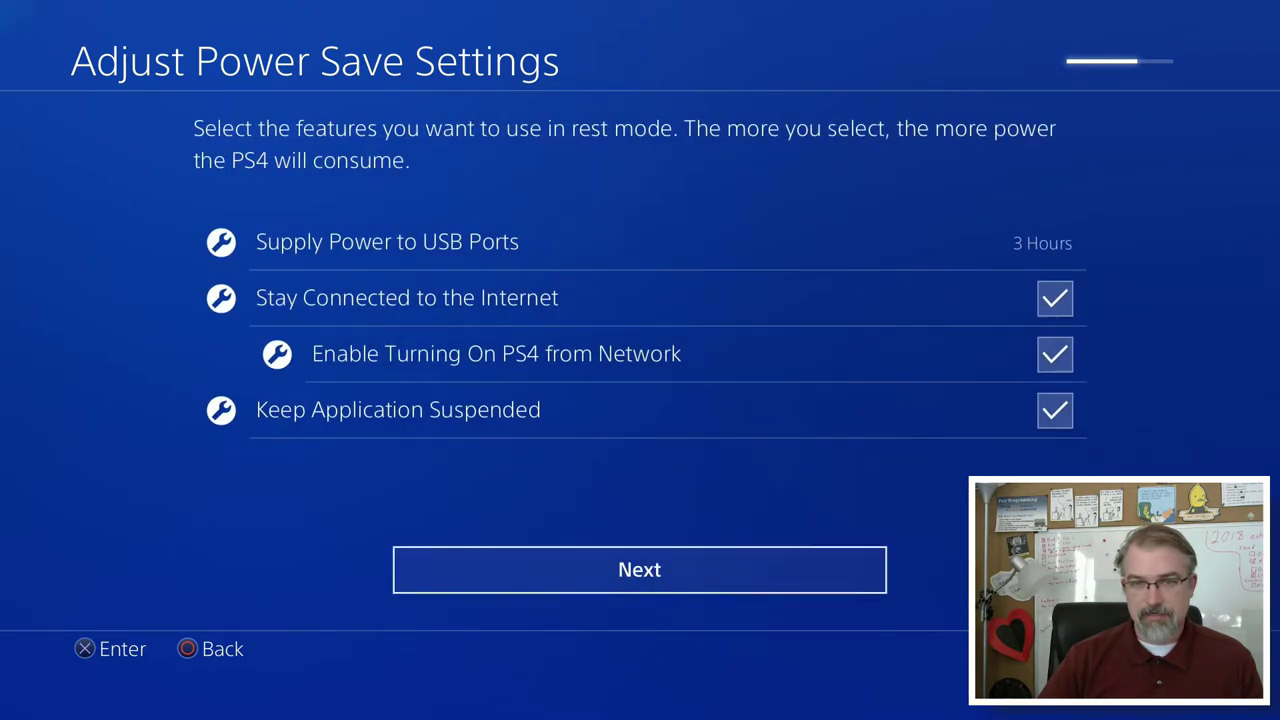
{"action": "key", "text": "Return"}
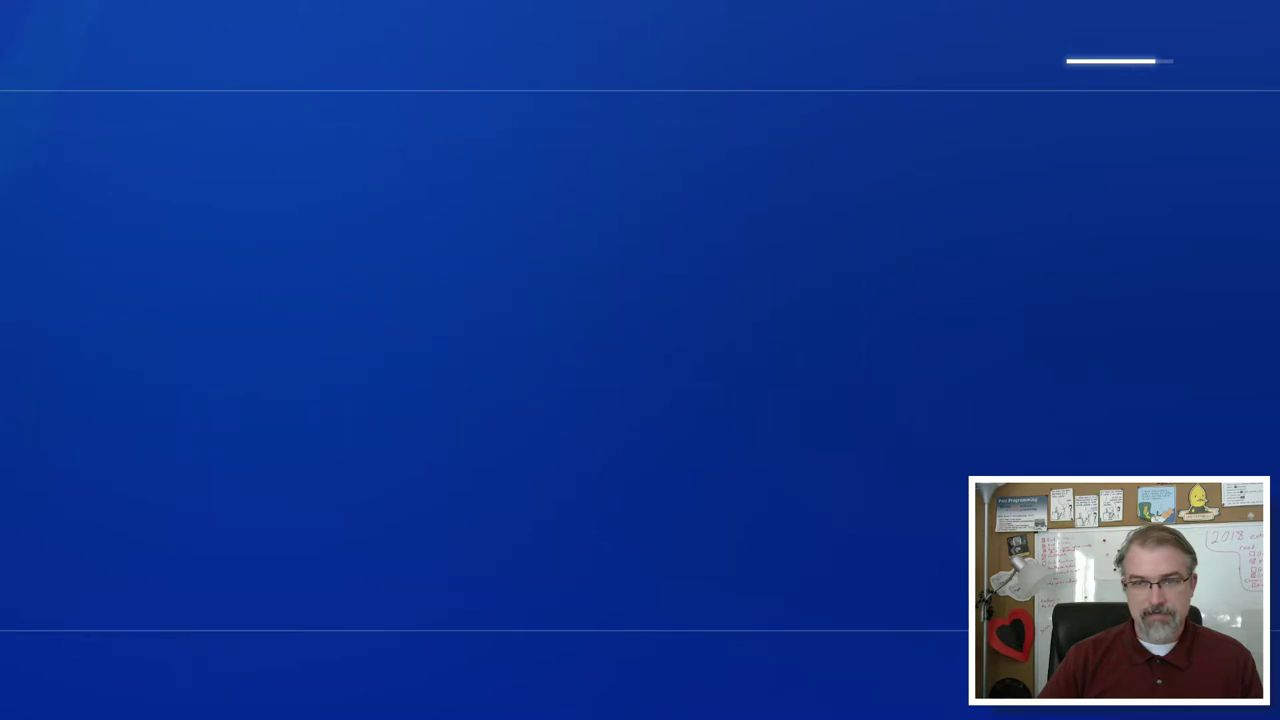
- Finish the initial PS4 setup, start using the console and log in as User1
{"action": "key", "text": "Right"}
{"action": "key", "text": "Return"}
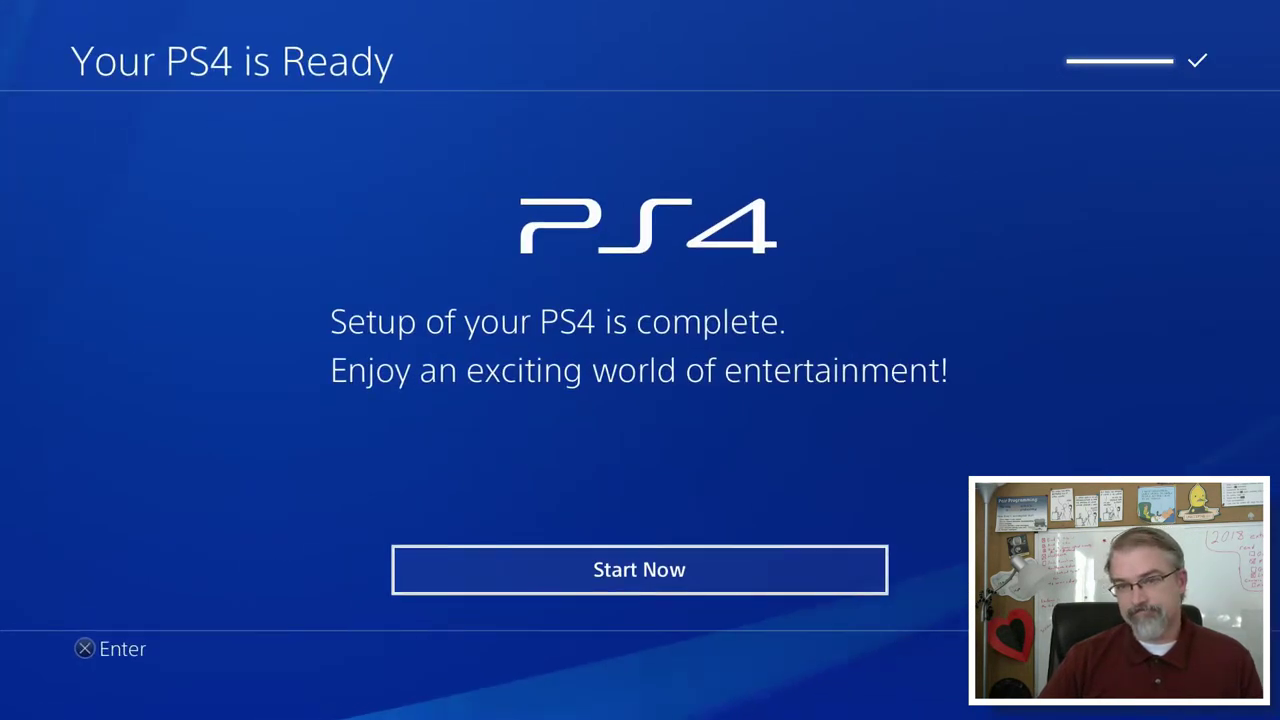
{"action": "key", "text": "Return"}
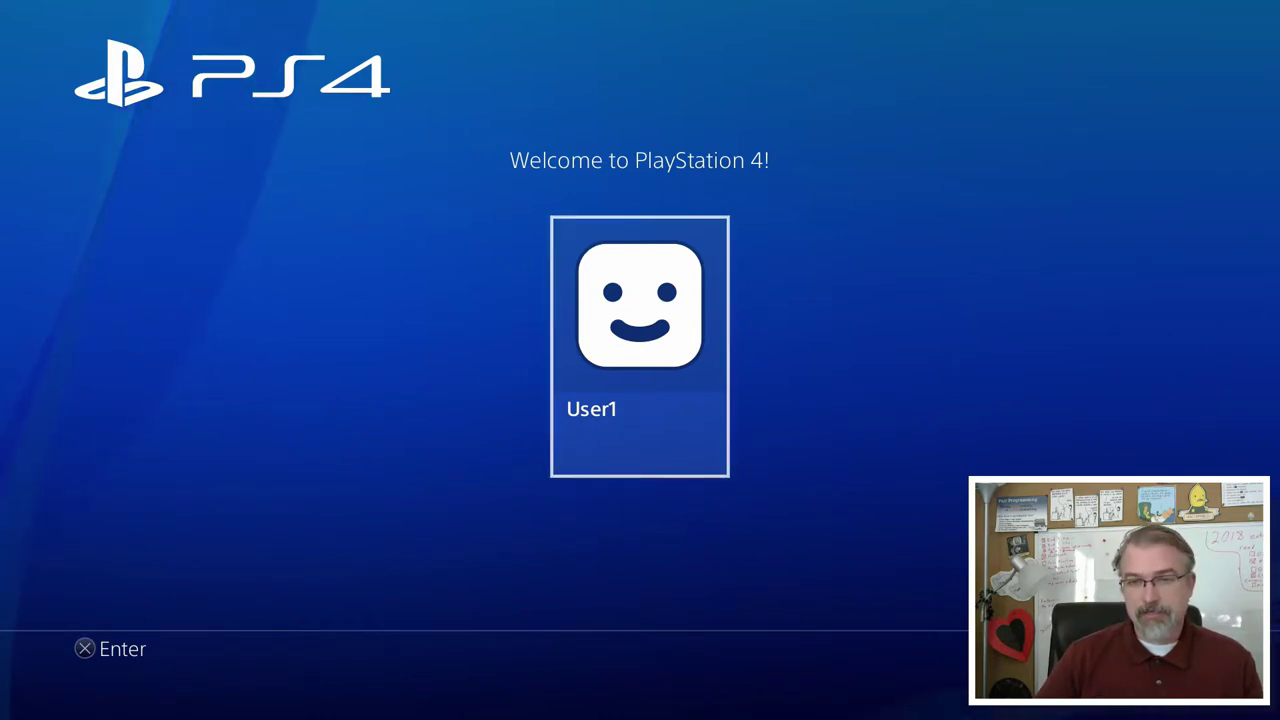
{"action": "key", "text": "Return"}
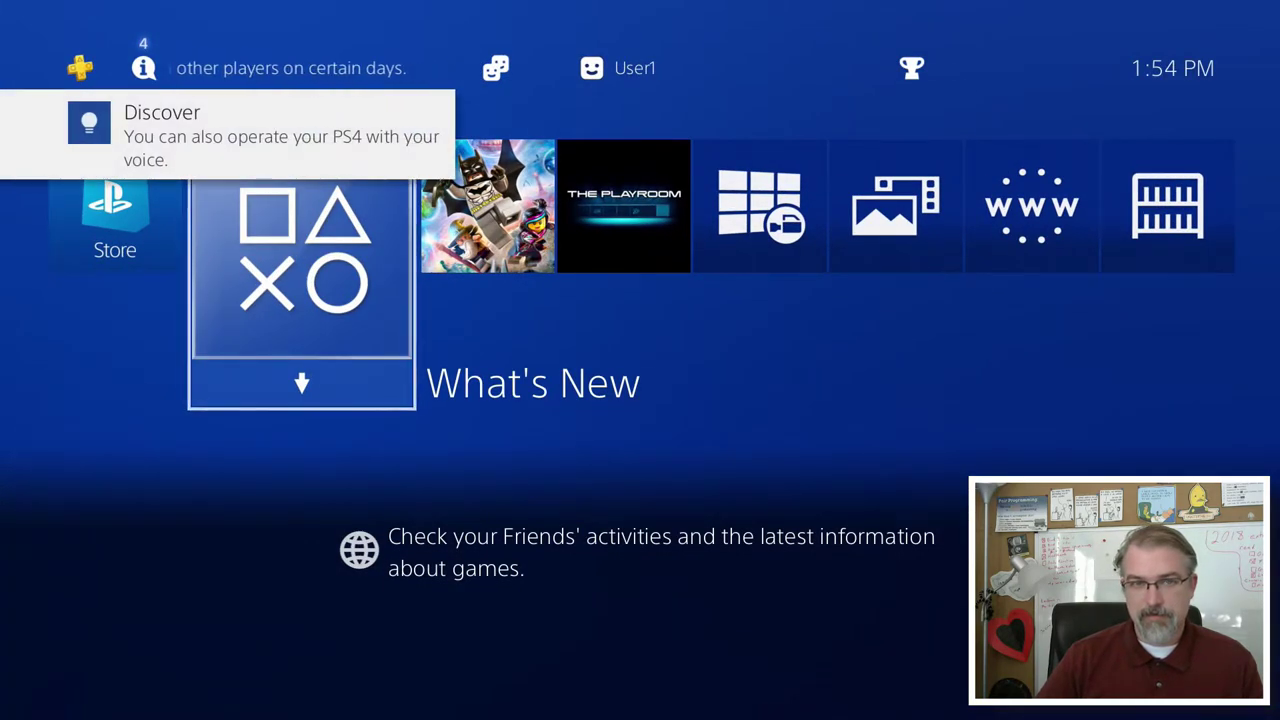
- Open the console's Settings from the home screen's function area
{"action": "key", "text": "Up"}
{"action": "key", "text": "Right"}
{"action": "key", "text": "Right"}
{"action": "key", "text": "Right"}
{"action": "key", "text": "Right"}
{"action": "key", "text": "Right"}
{"action": "key", "text": "Right"}
{"action": "key", "text": "Right"}
{"action": "key", "text": "Right"}
{"action": "key", "text": "Right"}
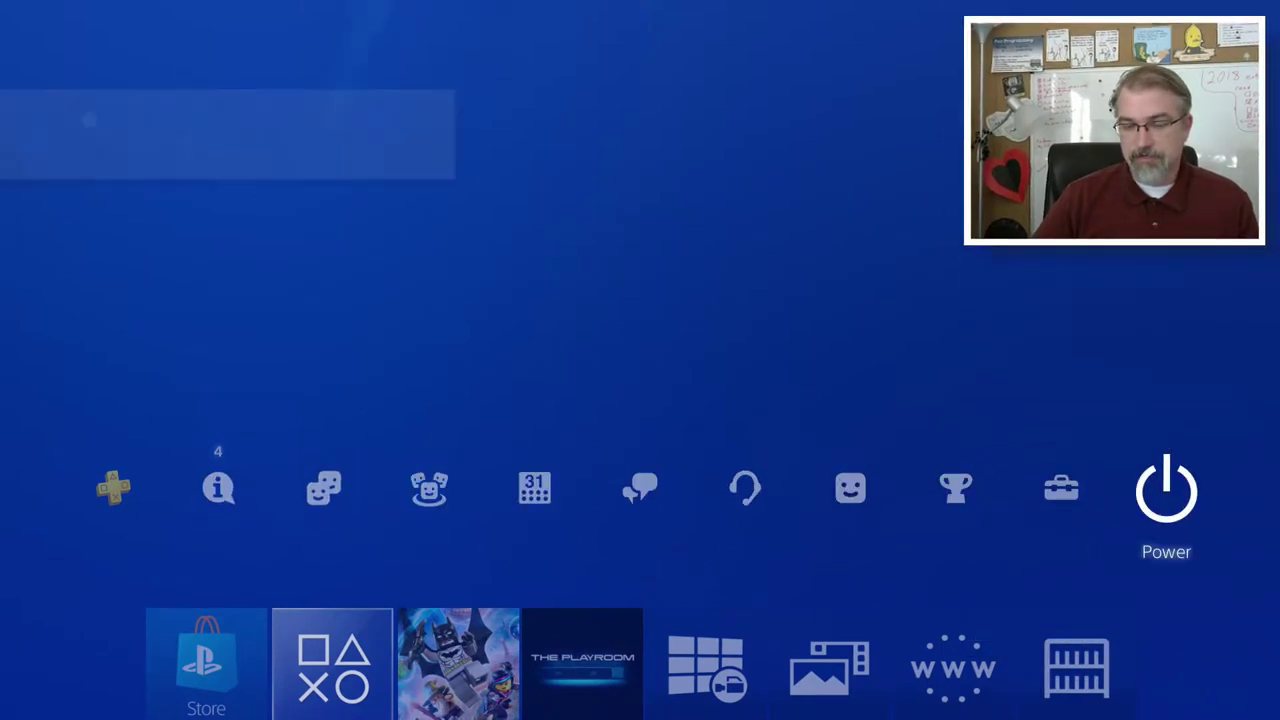
{"action": "key", "text": "Left"}
{"action": "key", "text": "Return"}
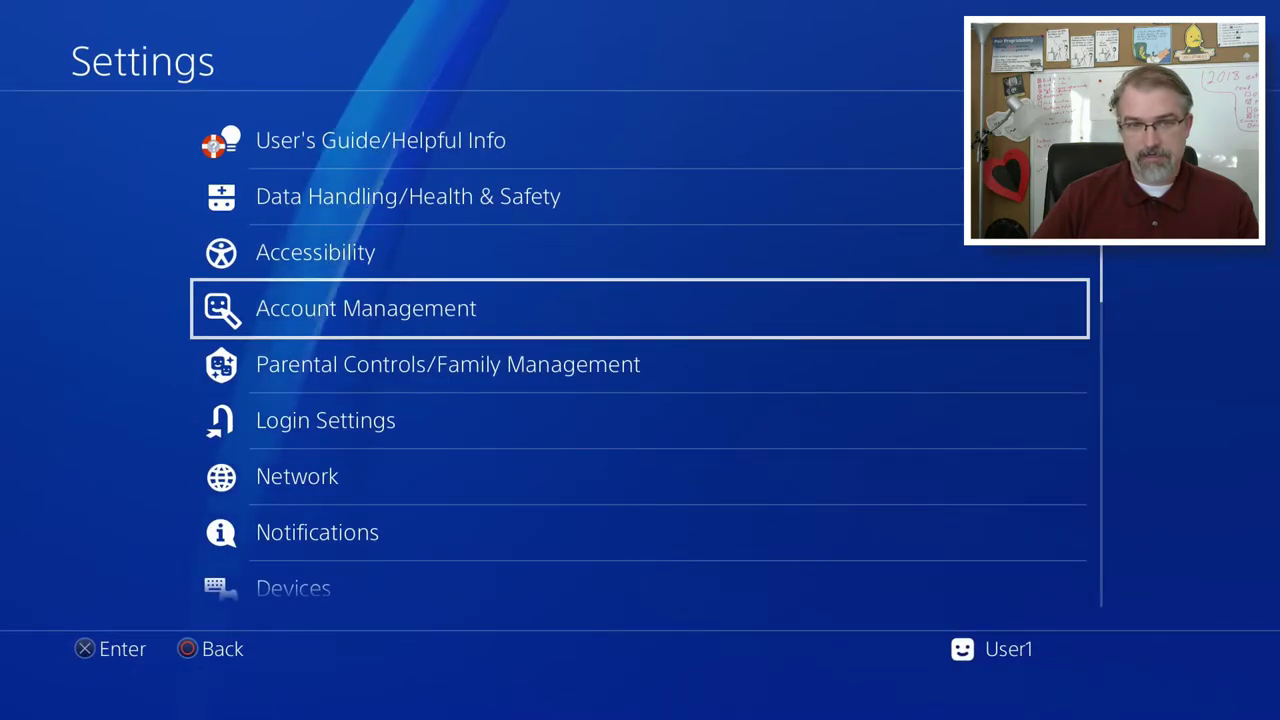
- Go to the System settings and view the System Information of the reinstalled console
{"action": "key", "text": "Down"}
{"action": "key", "text": "Down"}
{"action": "key", "text": "Down"}
{"action": "key", "text": "Down"}
{"action": "key", "text": "Down"}
{"action": "key", "text": "Down"}
{"action": "key", "text": "Down"}
{"action": "key", "text": "Down"}
{"action": "key", "text": "Down"}
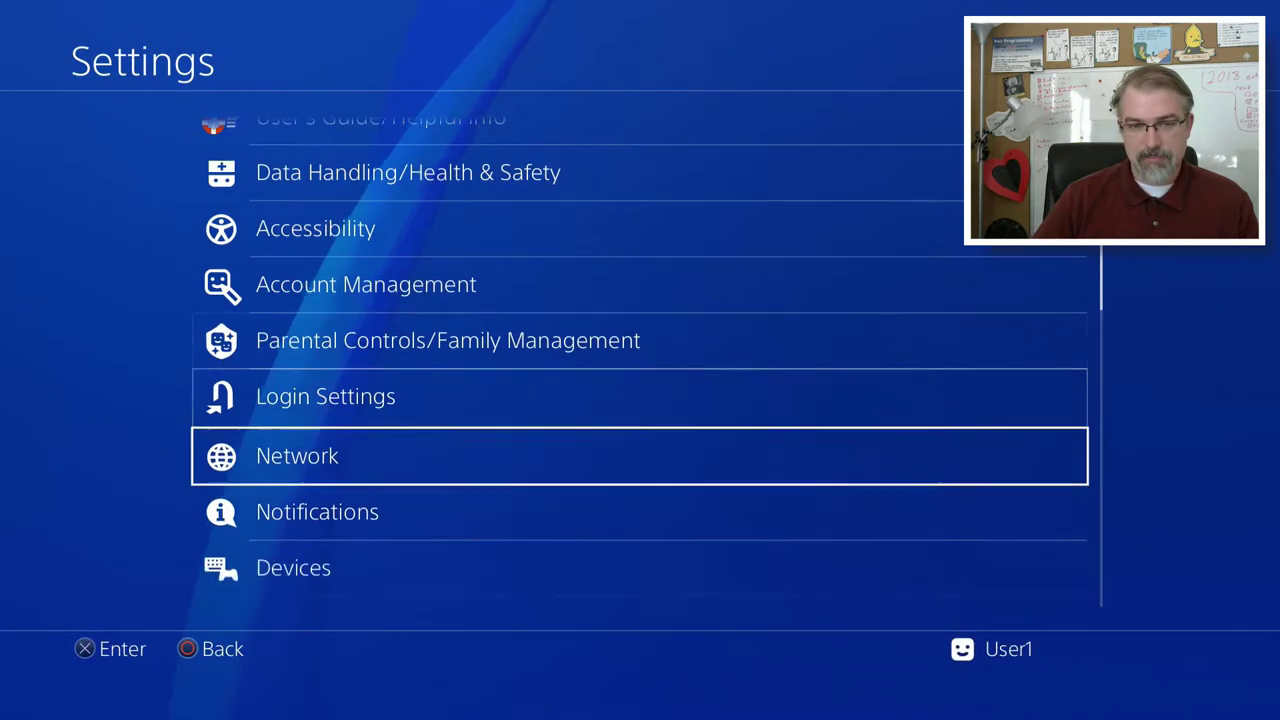
{"action": "key", "text": "Down"}
{"action": "key", "text": "Down"}
{"action": "key", "text": "Down"}
{"action": "key", "text": "Down"}
{"action": "key", "text": "Down"}
{"action": "key", "text": "Down"}
{"action": "key", "text": "Down"}
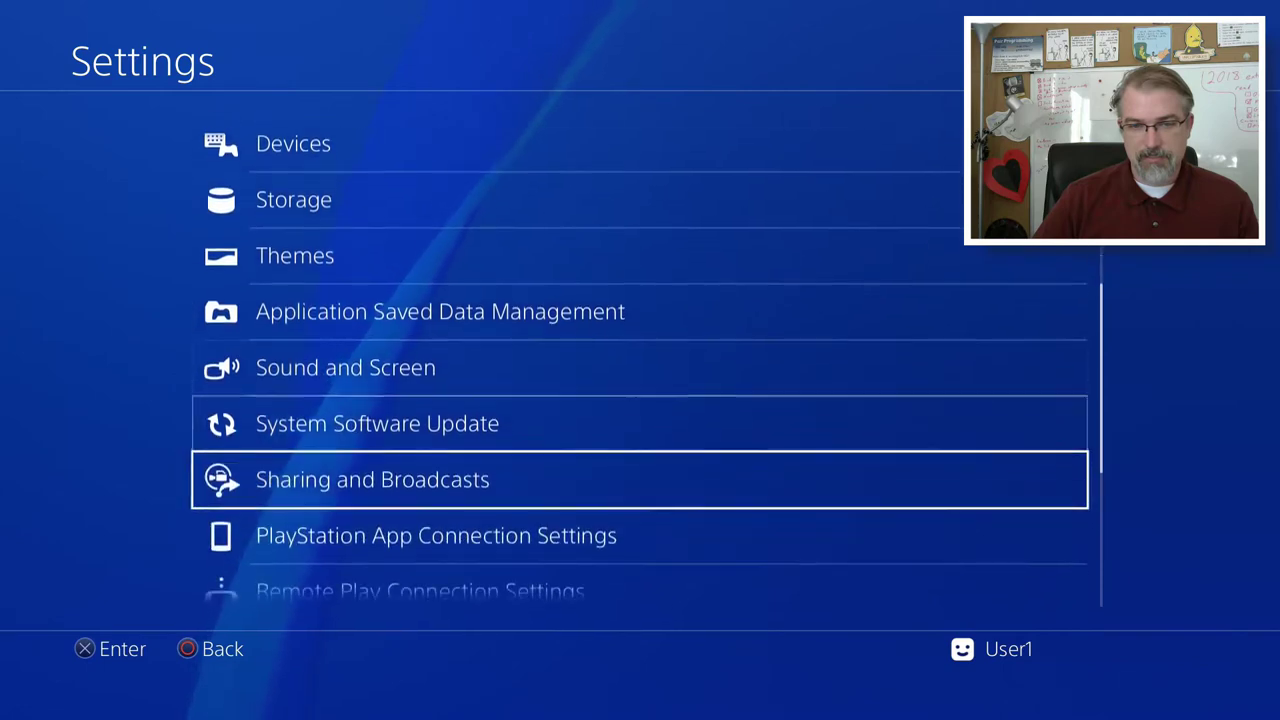
{"action": "key", "text": "Down"}
{"action": "key", "text": "Down"}
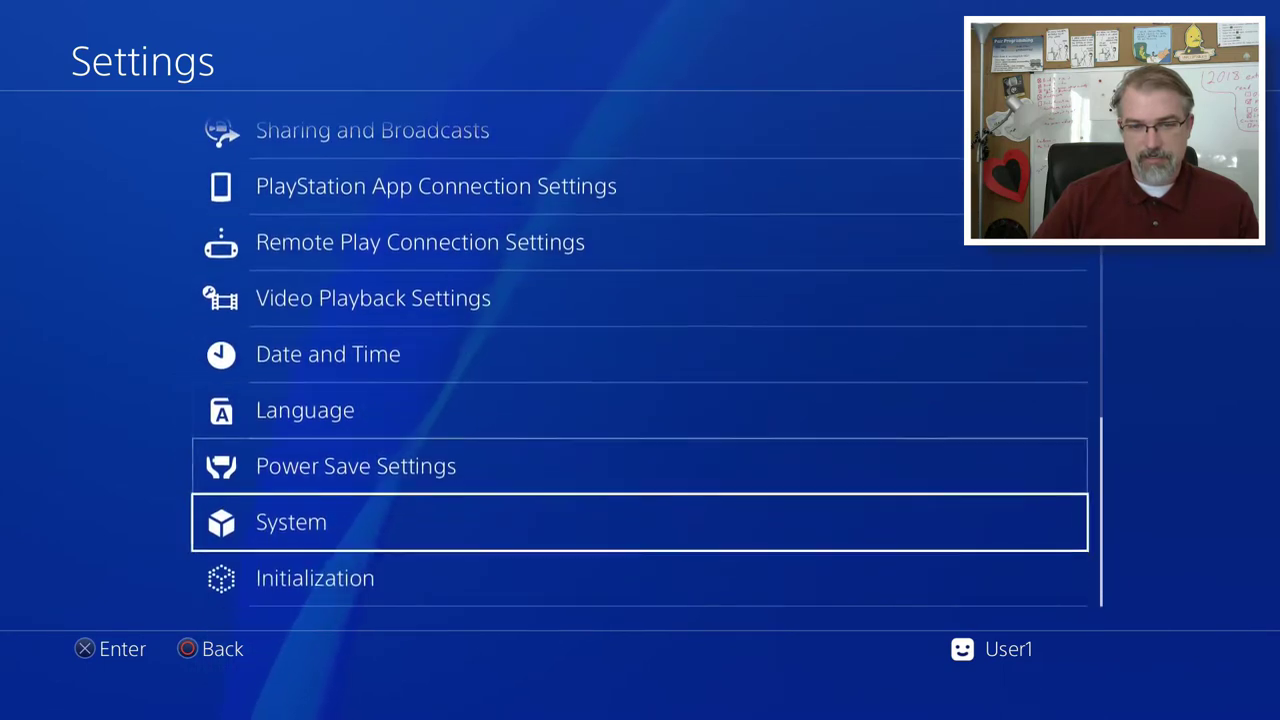
{"action": "key", "text": "Return"}
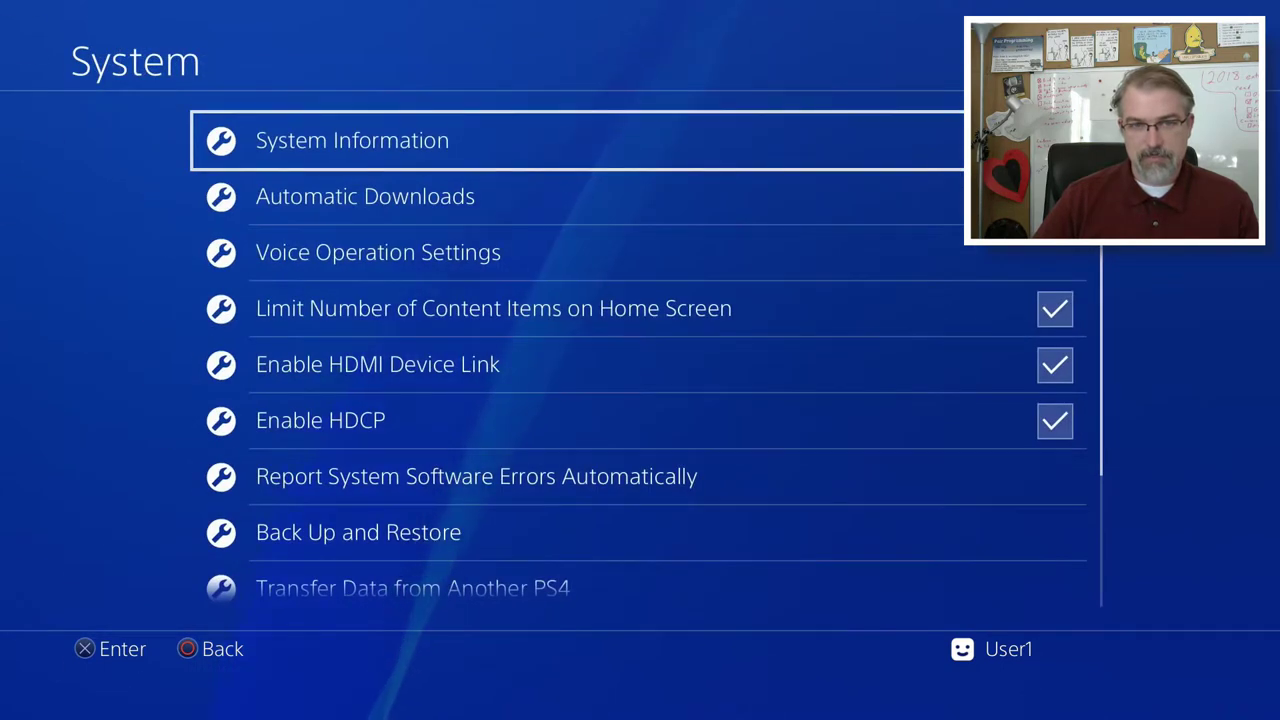
{"action": "key", "text": "Return"}
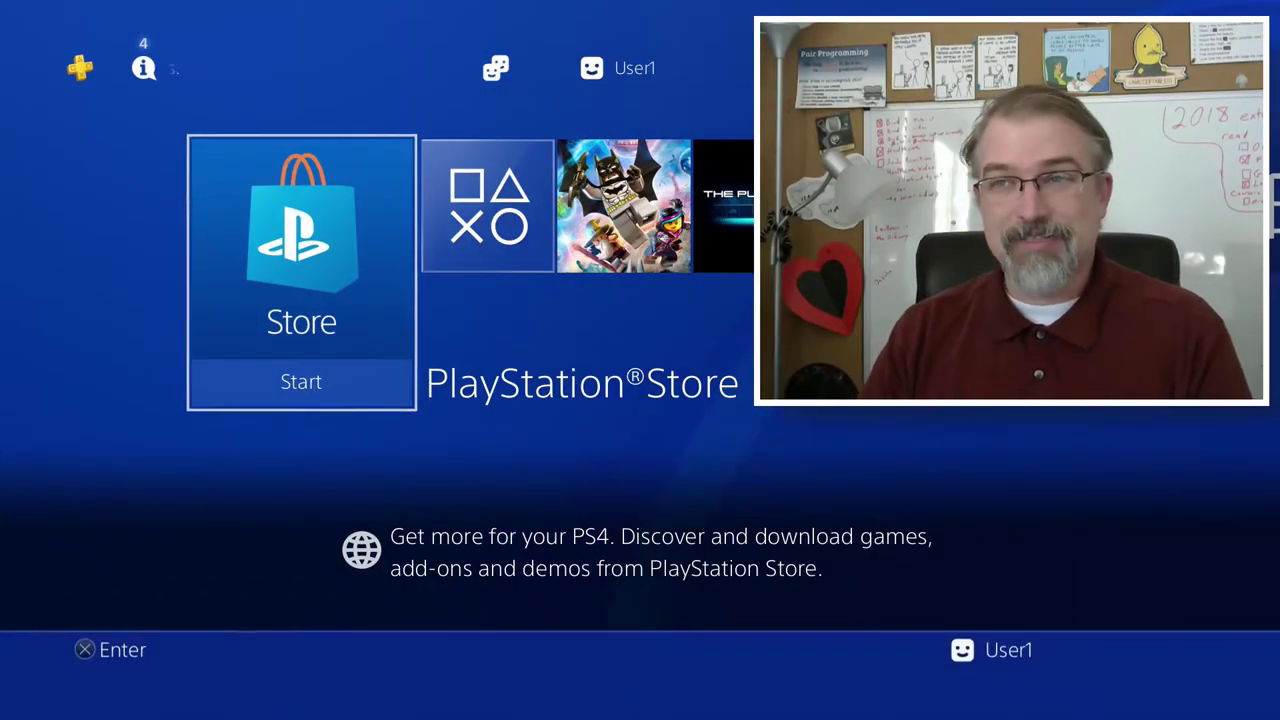
- Open the console's Settings while logged in as User1
{"action": "key", "text": "Up"}
{"action": "key", "text": "Right"}
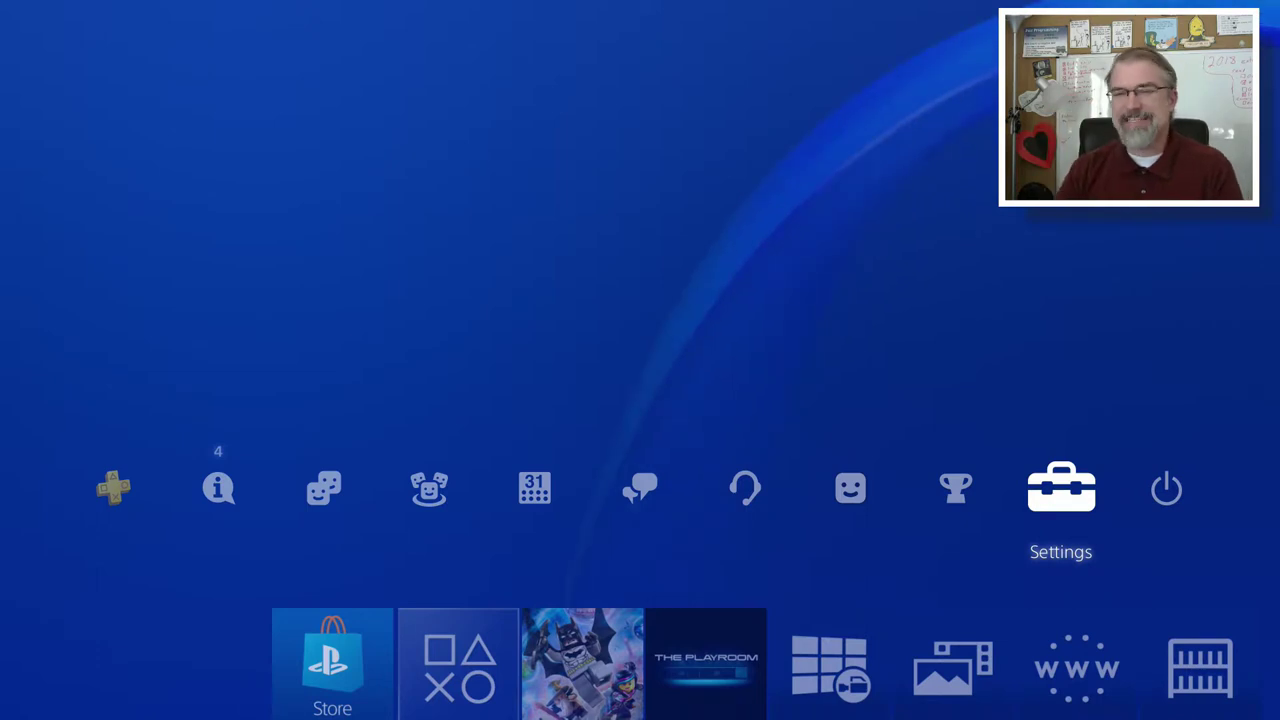
{"action": "key", "text": "Return"}
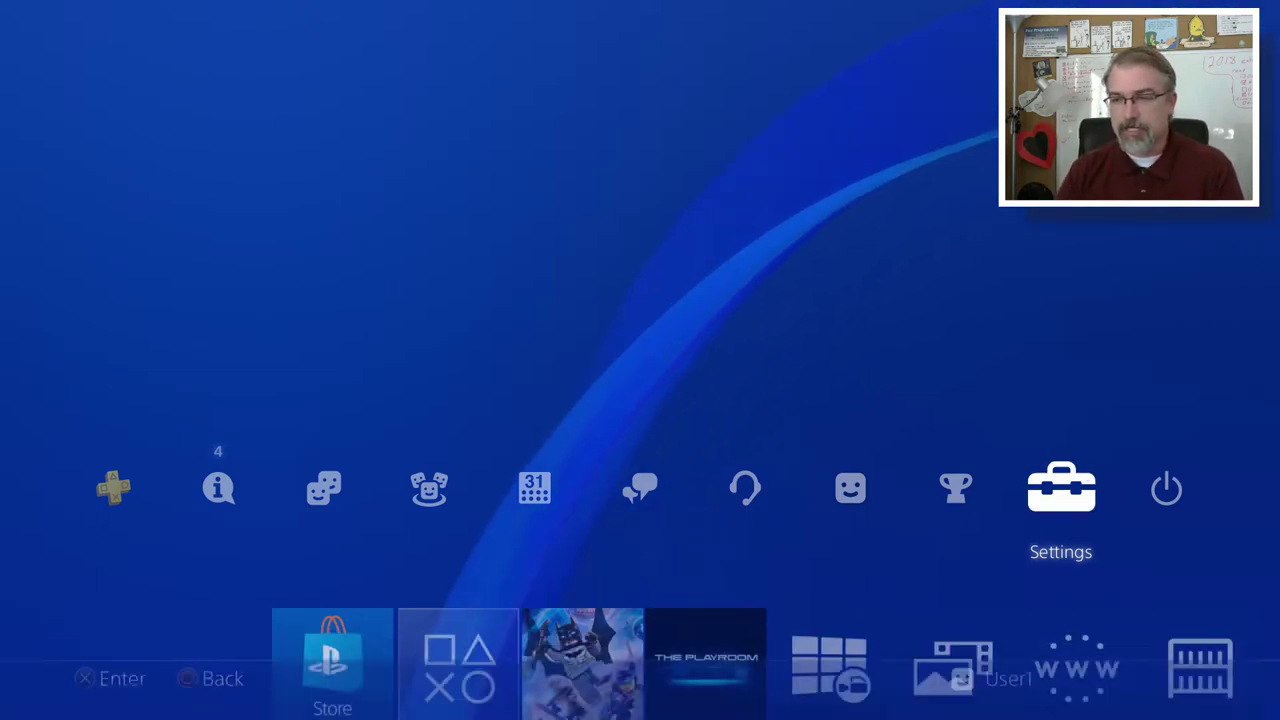
- Run System Software Update to check for a newer version, then dismiss the result and leave the Settings
{"action": "key", "text": "Down"}
{"action": "key", "text": "Down"}
{"action": "key", "text": "Down"}
{"action": "key", "text": "Down"}
{"action": "key", "text": "Down"}
{"action": "key", "text": "Down"}
{"action": "key", "text": "Down"}
{"action": "key", "text": "Down"}
{"action": "key", "text": "Down"}
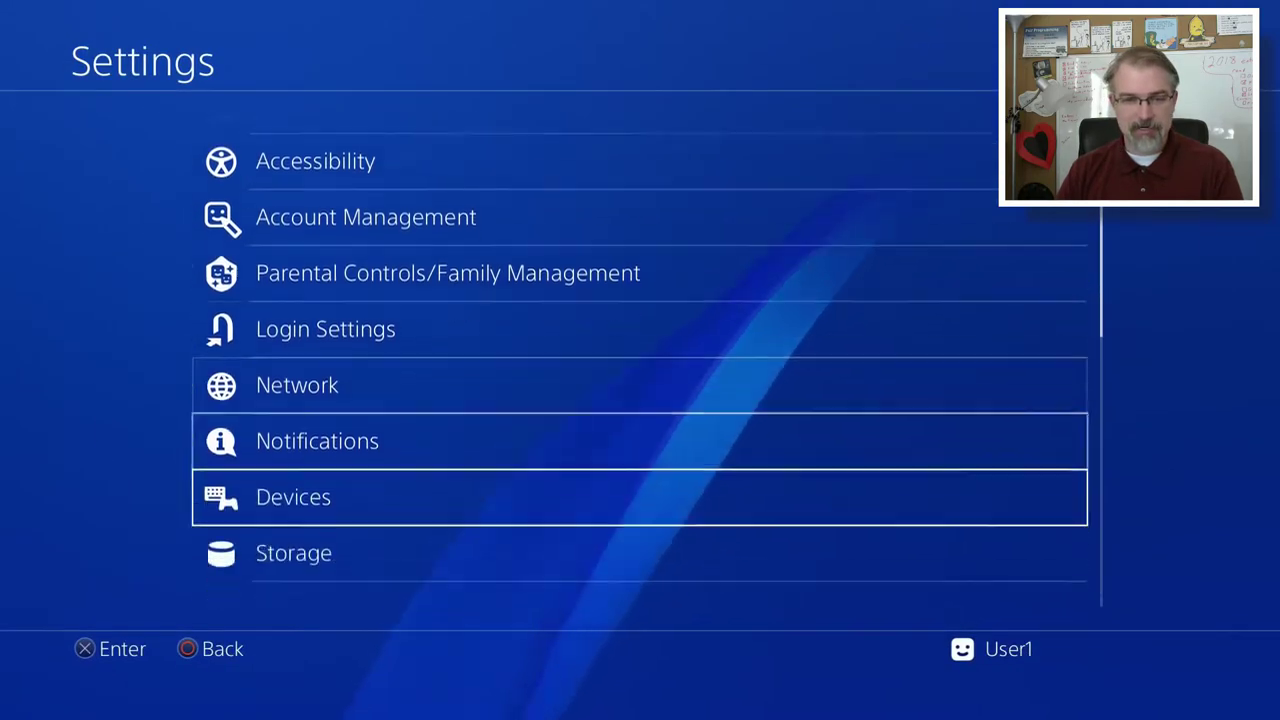
{"action": "key", "text": "Down"}
{"action": "key", "text": "Down"}
{"action": "key", "text": "Down"}
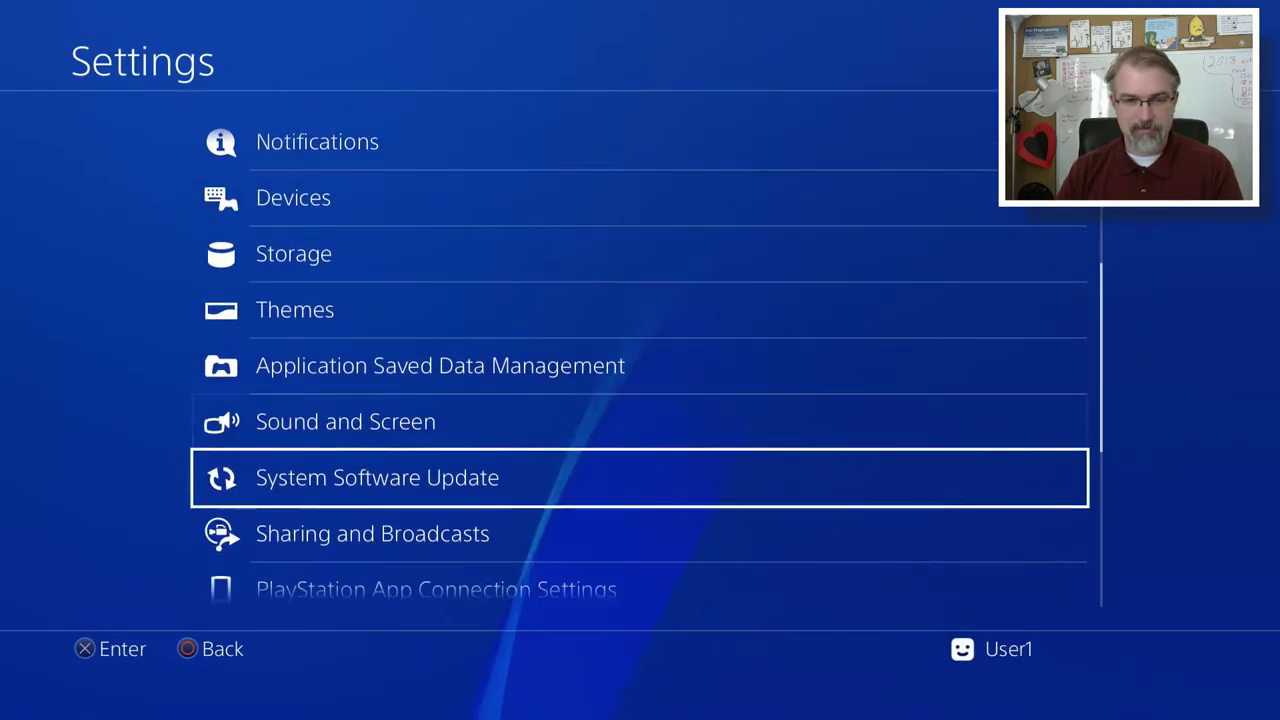
{"action": "key", "text": "Up"}
{"action": "key", "text": "Up"}
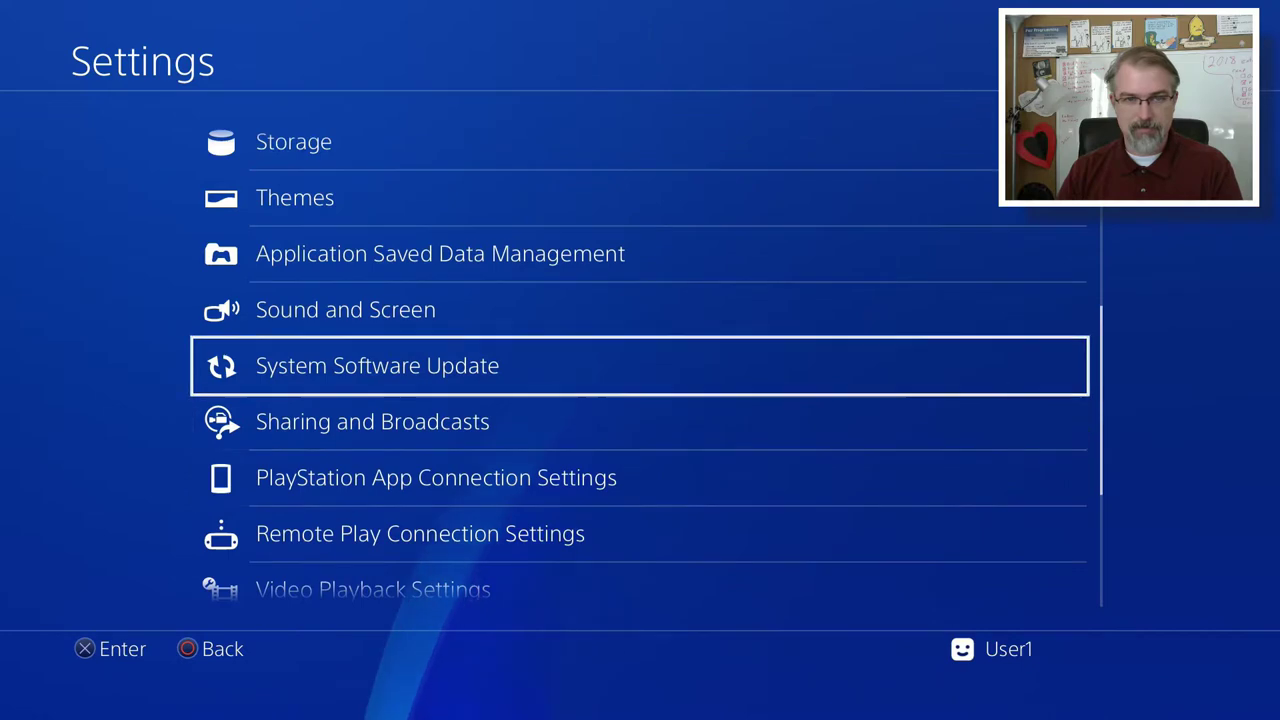
{"action": "key", "text": "Return"}
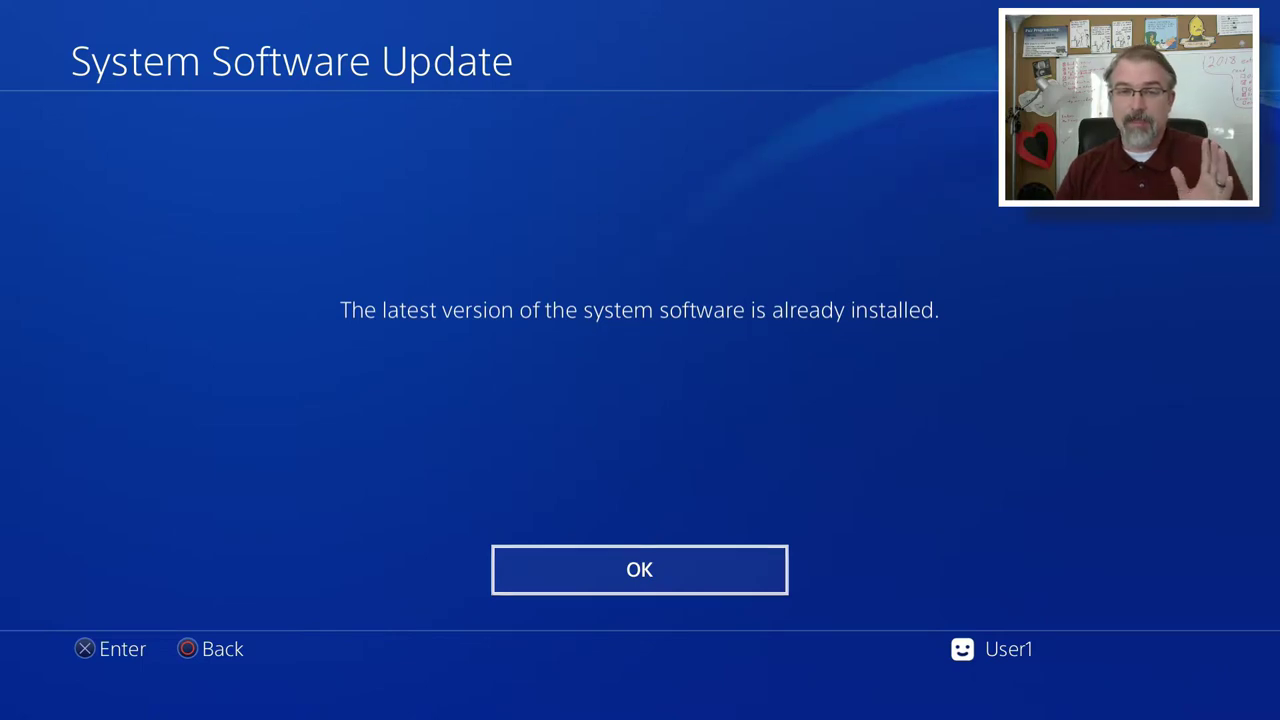
{"action": "key", "text": "Return"}
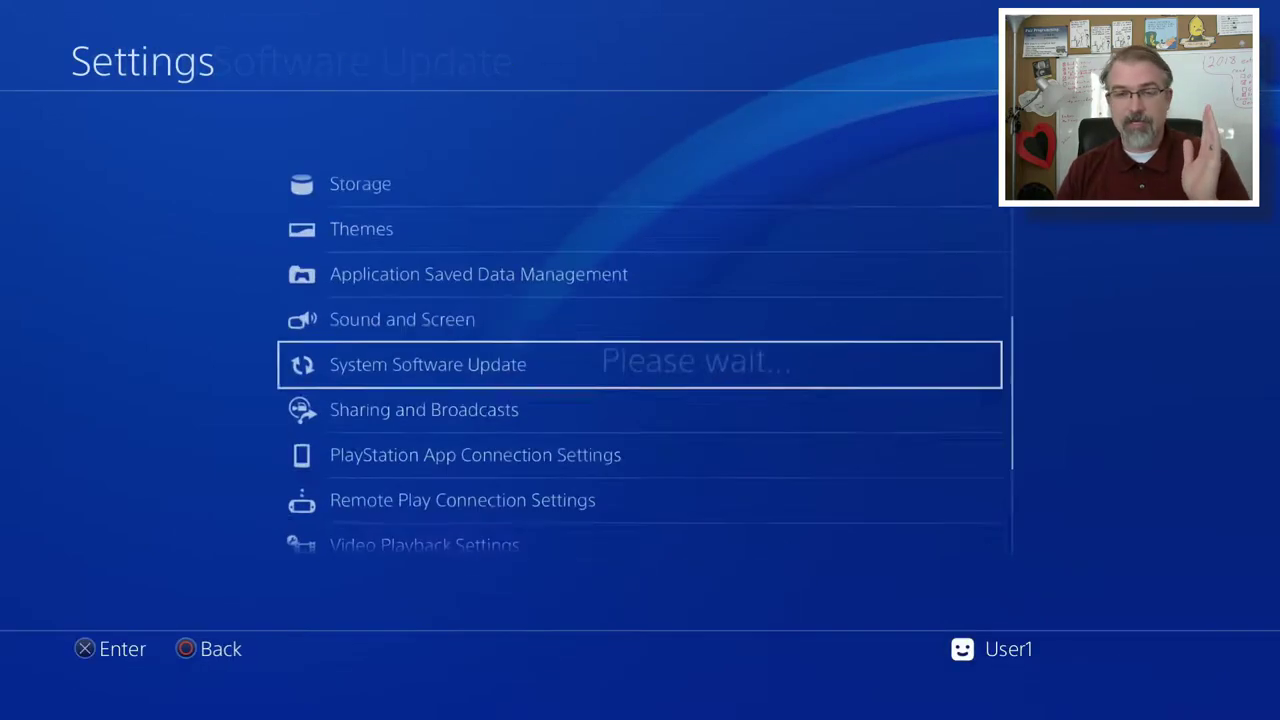
{"action": "key", "text": "Escape"}
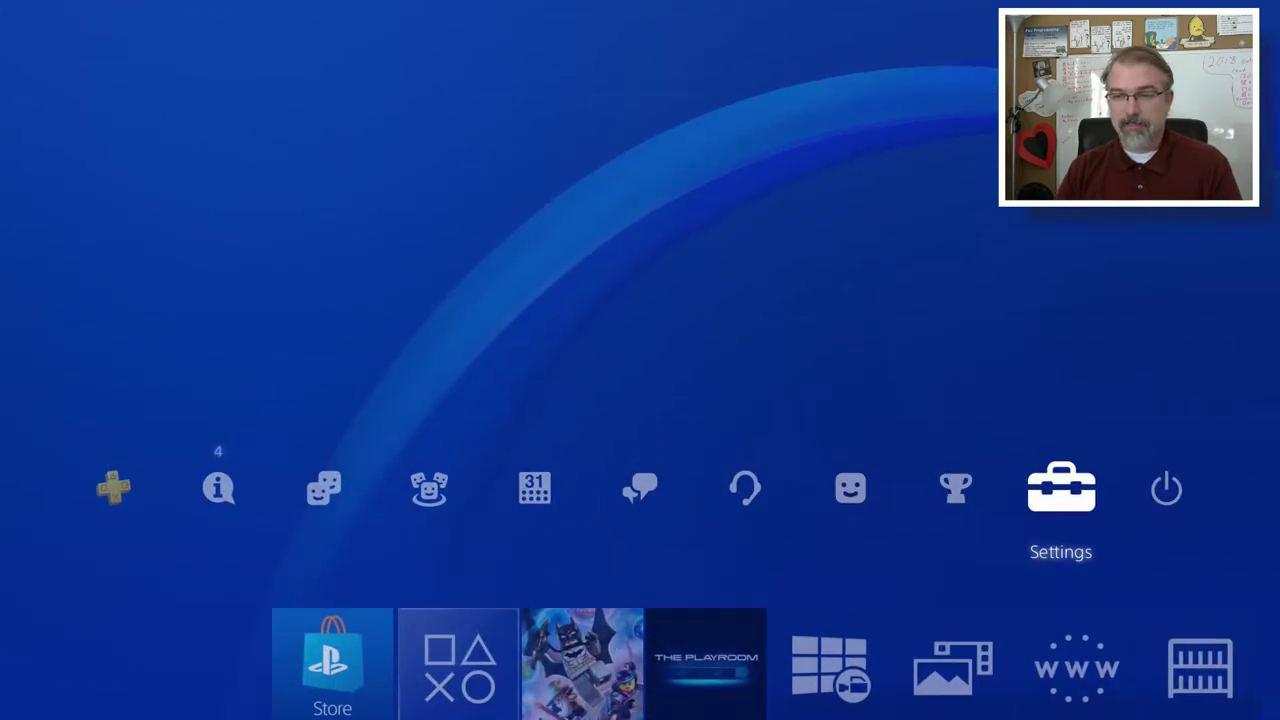
- Open Switch User from the power options and choose to add a new user
{"action": "key", "text": "Right"}
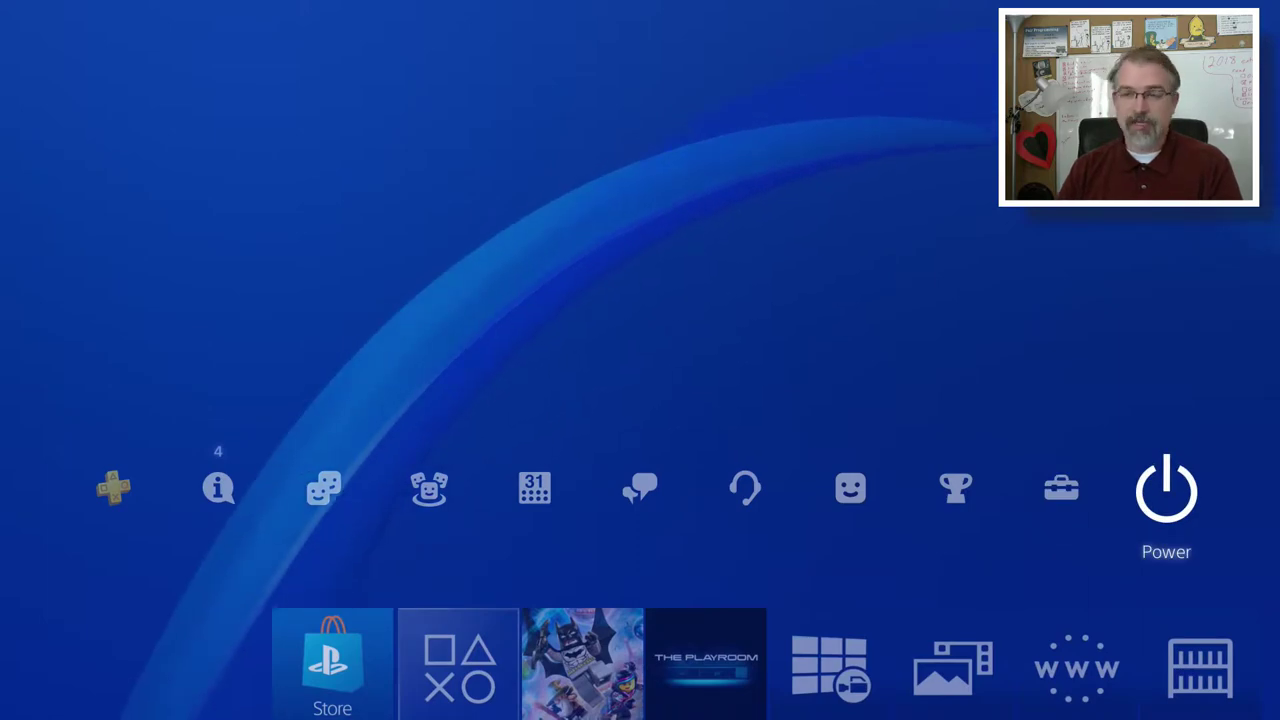
{"action": "key", "text": "Return"}
{"action": "key", "text": "Up"}
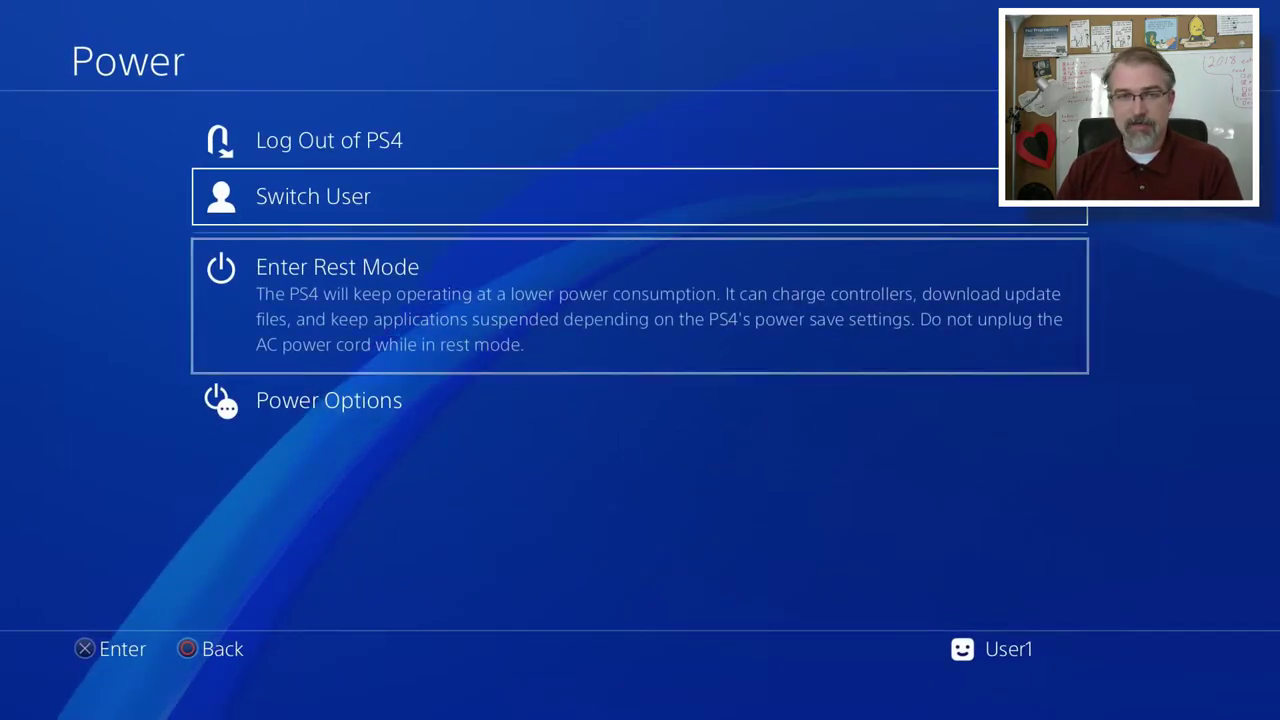
{"action": "key", "text": "Return"}
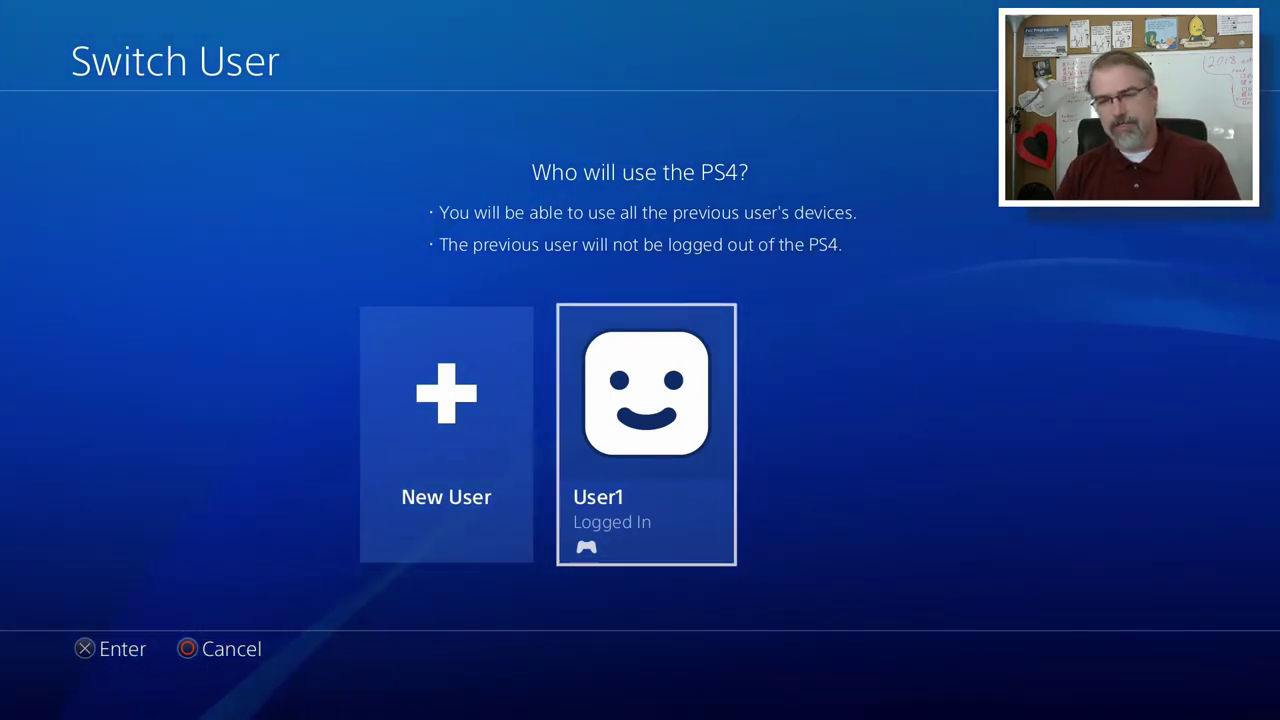
{"action": "key", "text": "Left"}
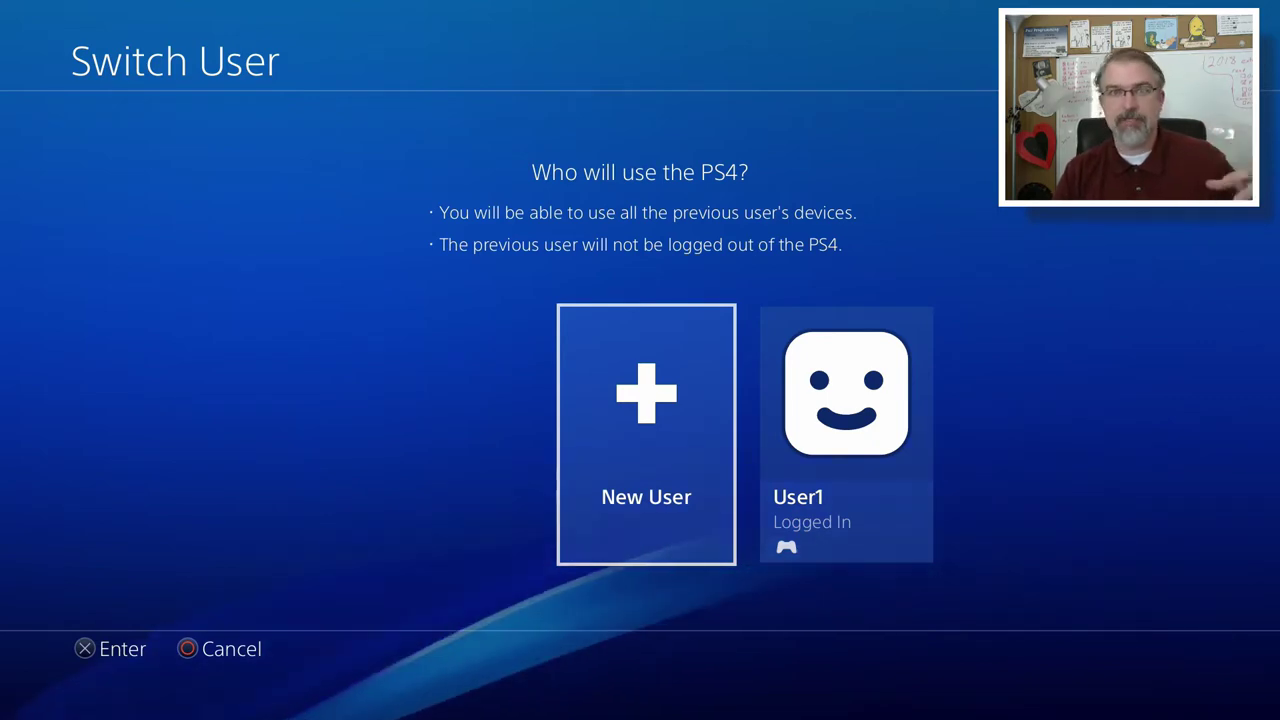
{"action": "key", "text": "Return"}
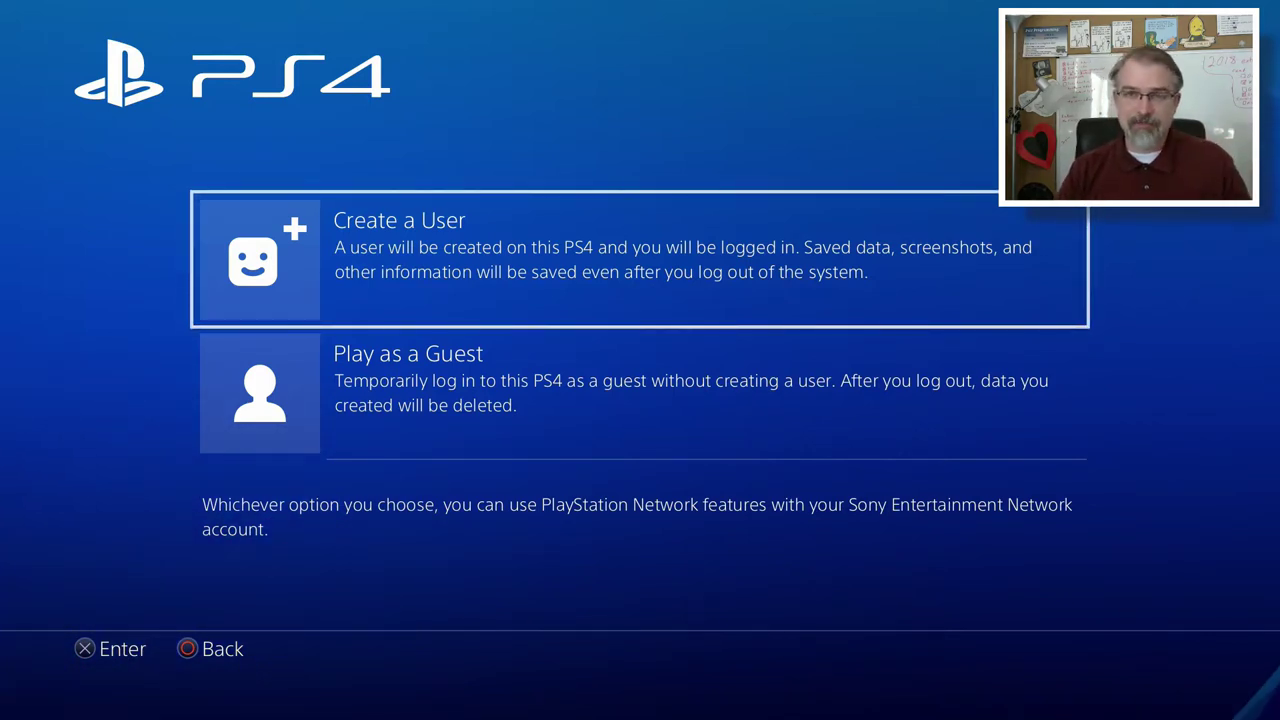
- Choose to create a user, accept the User Agreement and continue to the PlayStation Network sign-in
{"action": "key", "text": "Return"}
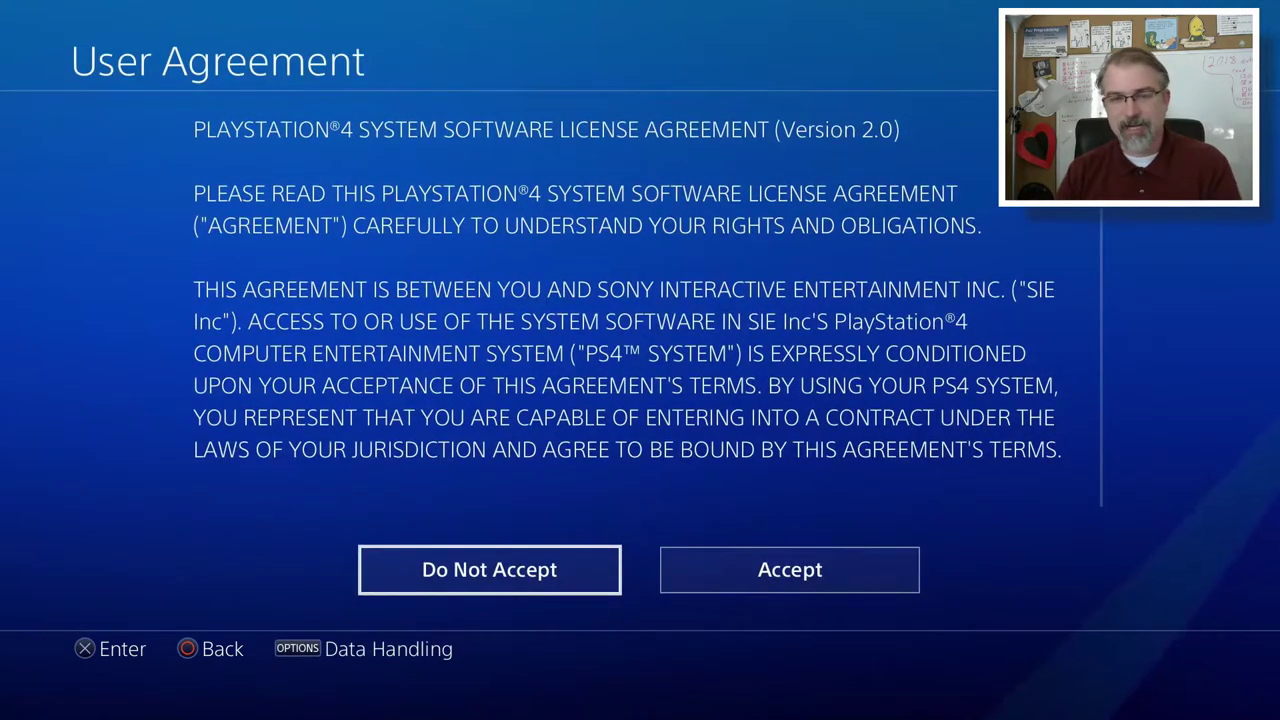
{"action": "key", "text": "Return"}
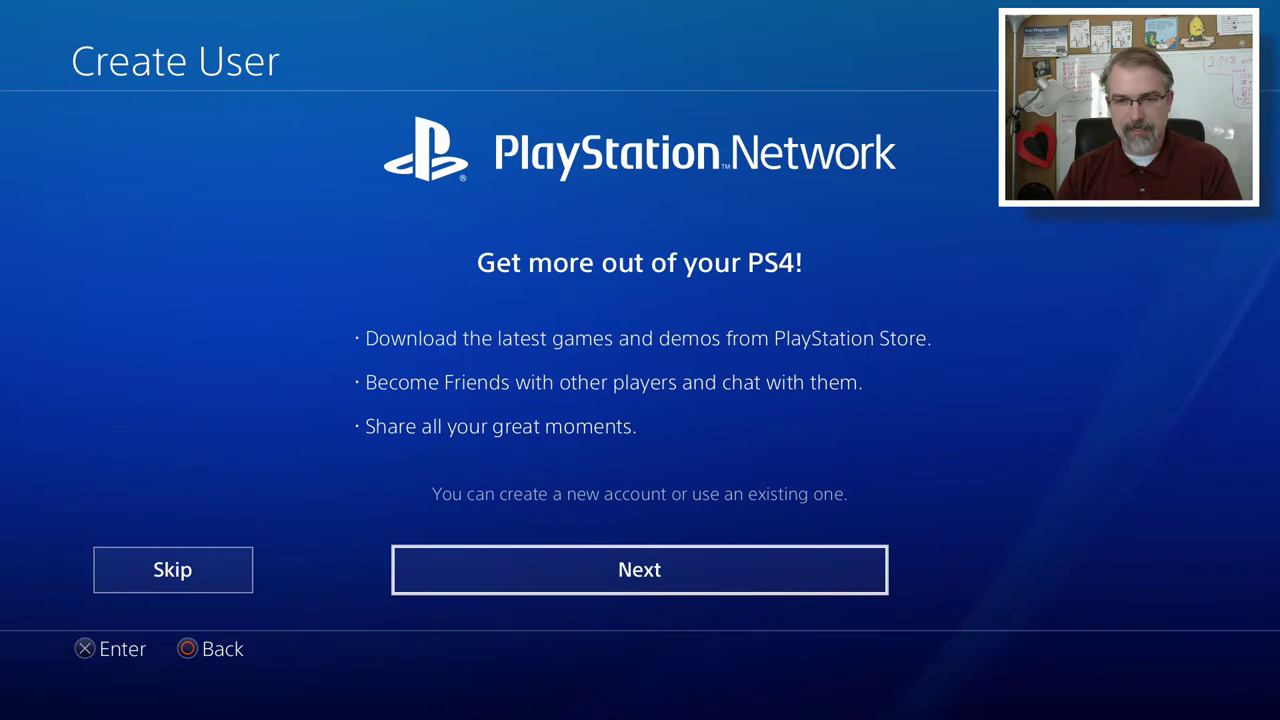
{"action": "key", "text": "Return"}
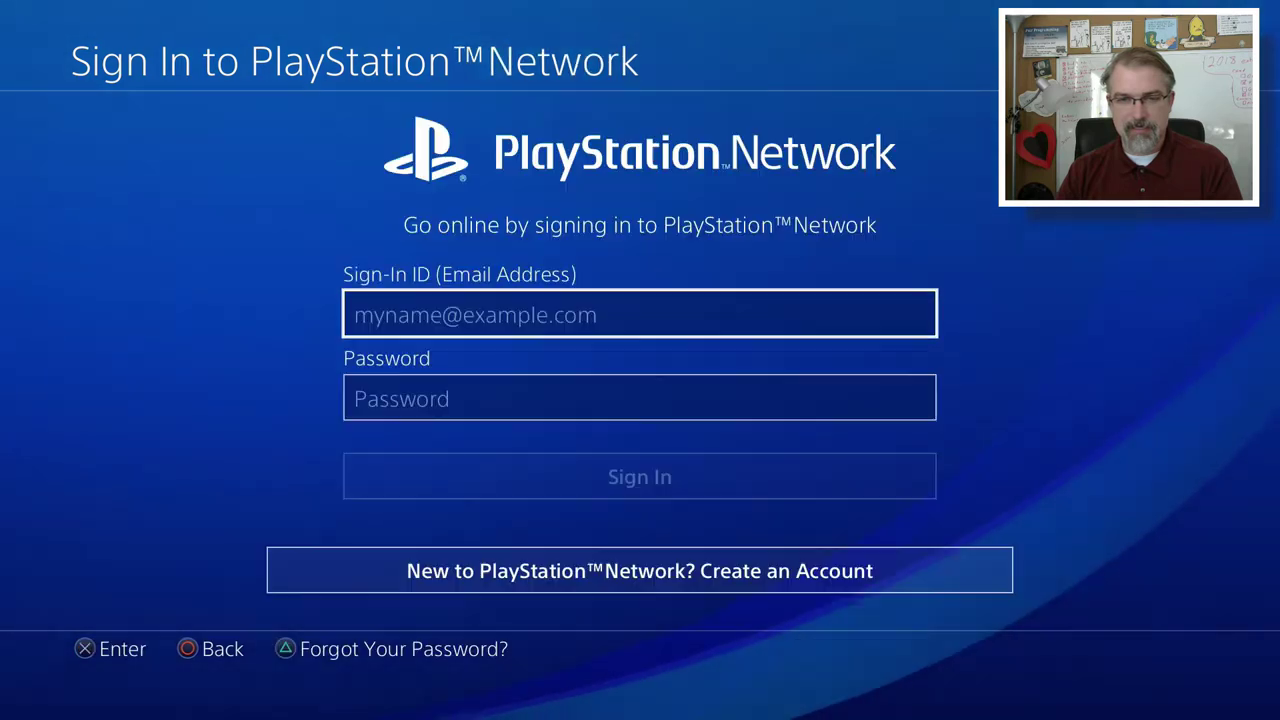
- Enter the account's sign-in email address and password and sign in to PlayStation Network
{"action": "key", "text": "Return"}
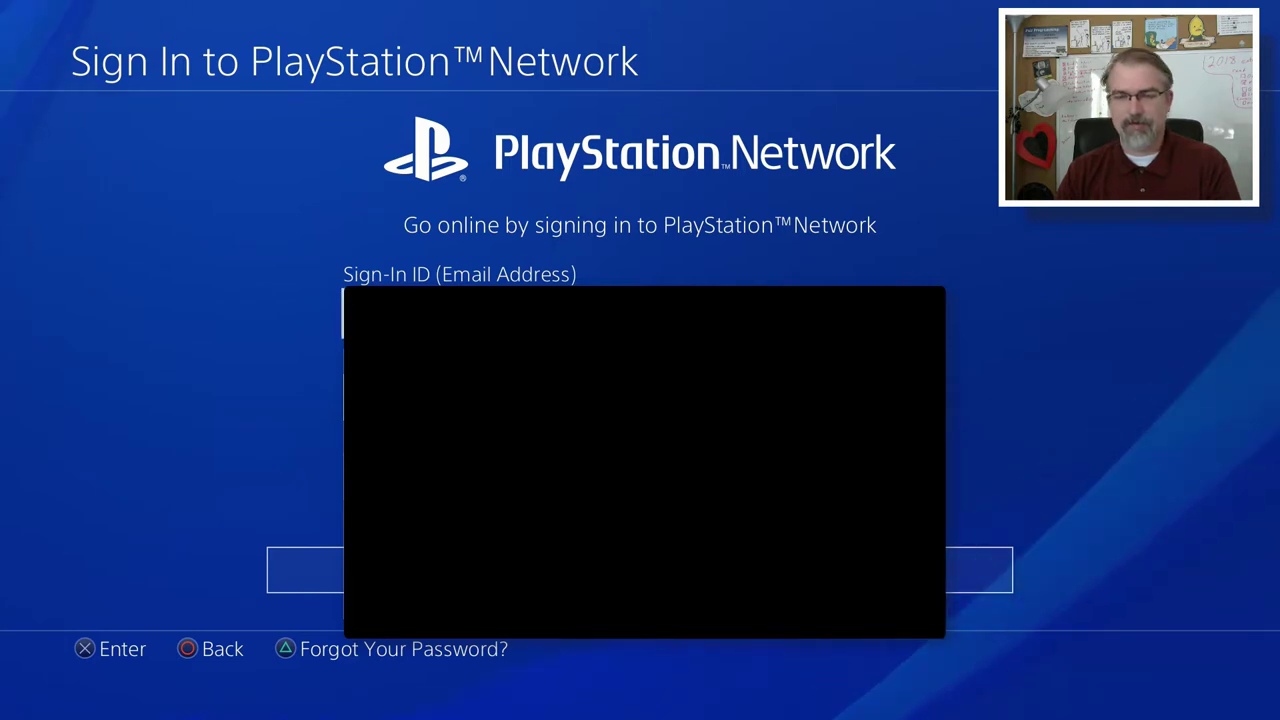
{"action": "key", "text": "Return"}
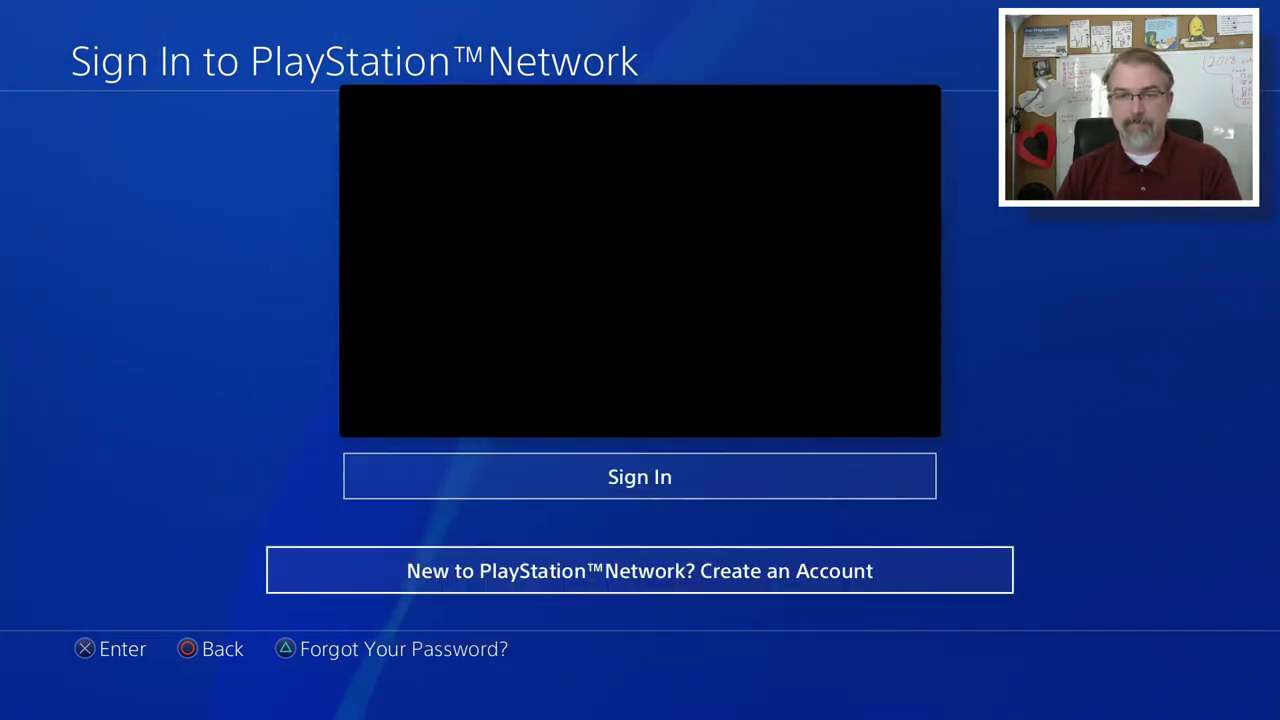
{"action": "key", "text": "Return"}
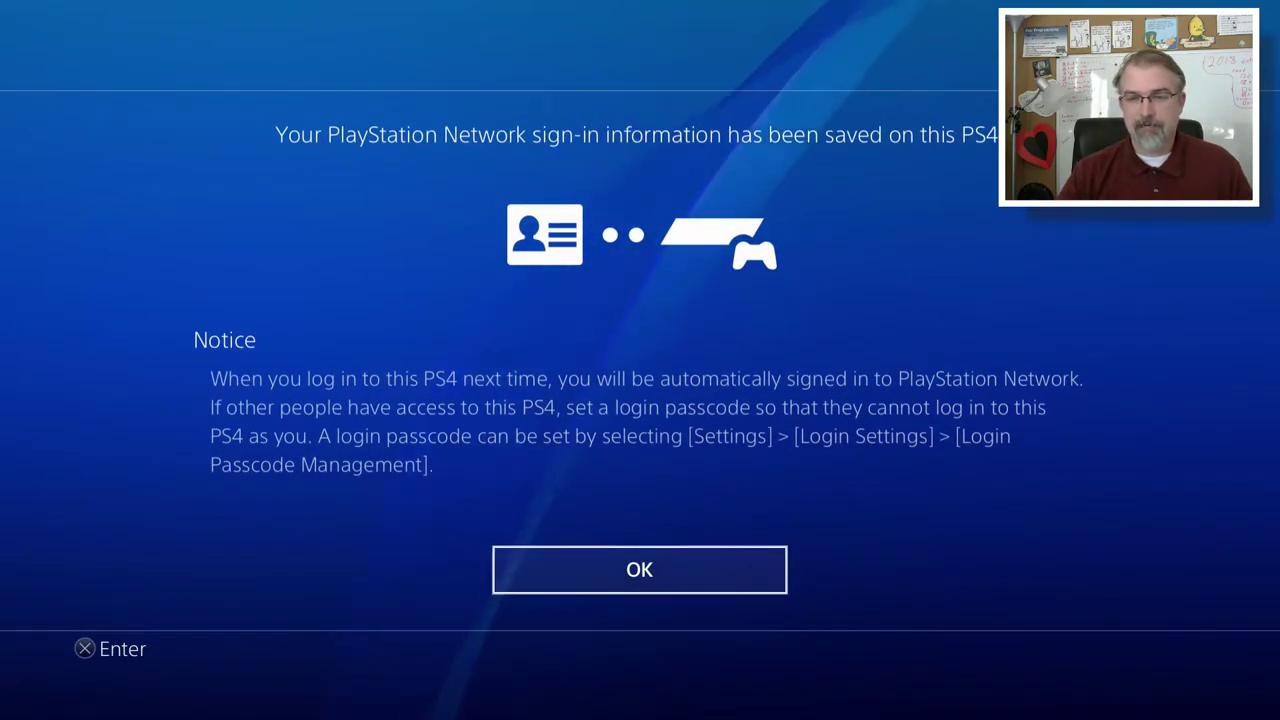
- Acknowledge the sign-in notice, decline transferring data from another PS4 and finish creating the user
{"action": "key", "text": "Return"}
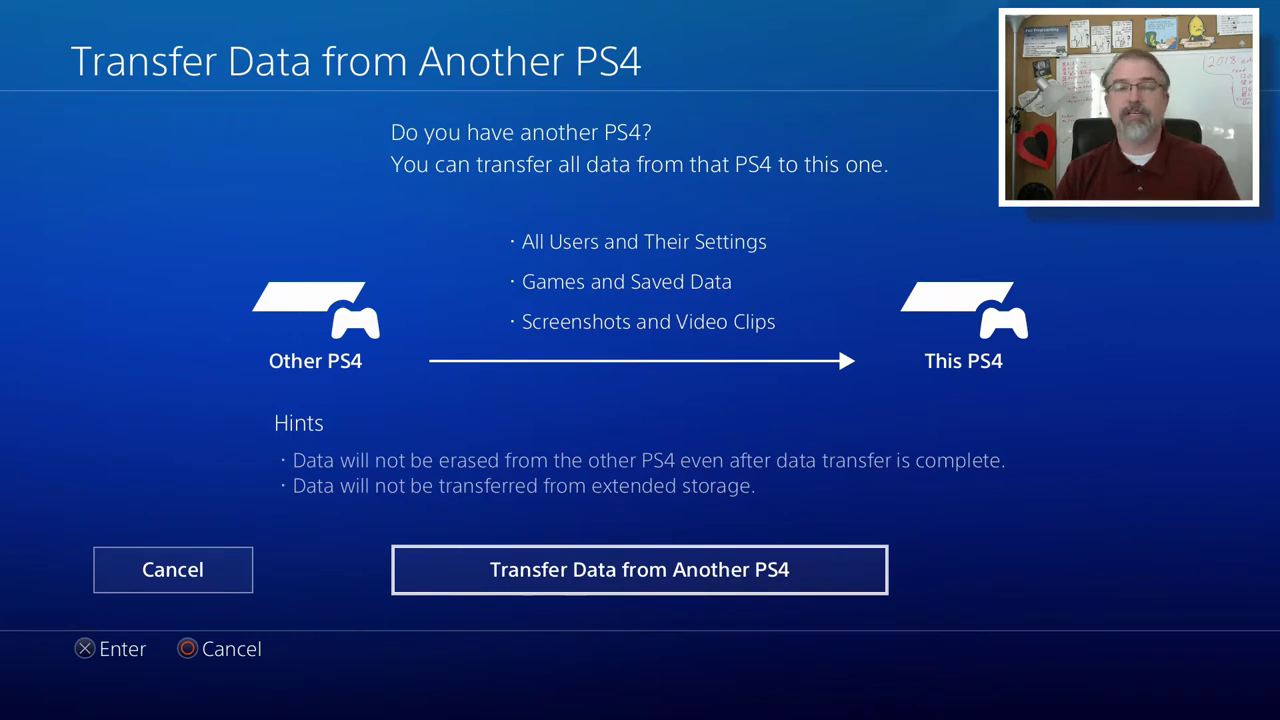
{"action": "key", "text": "Return"}
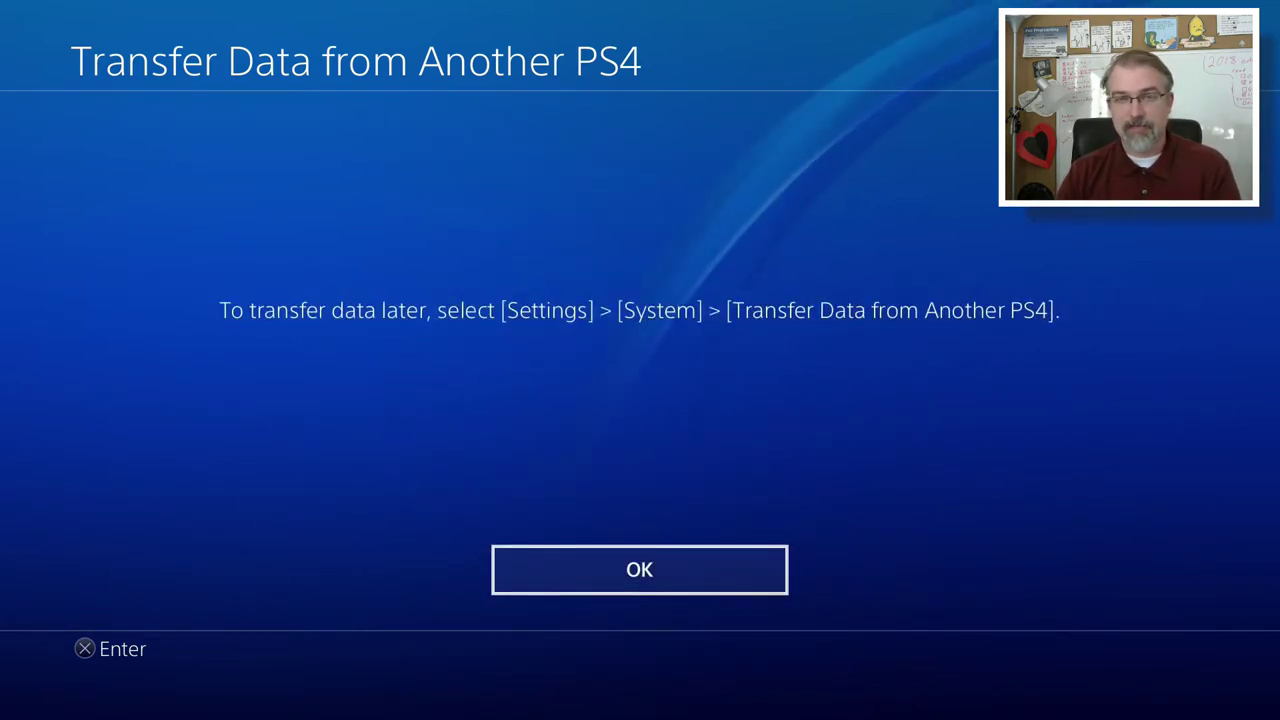
{"action": "key", "text": "Return"}
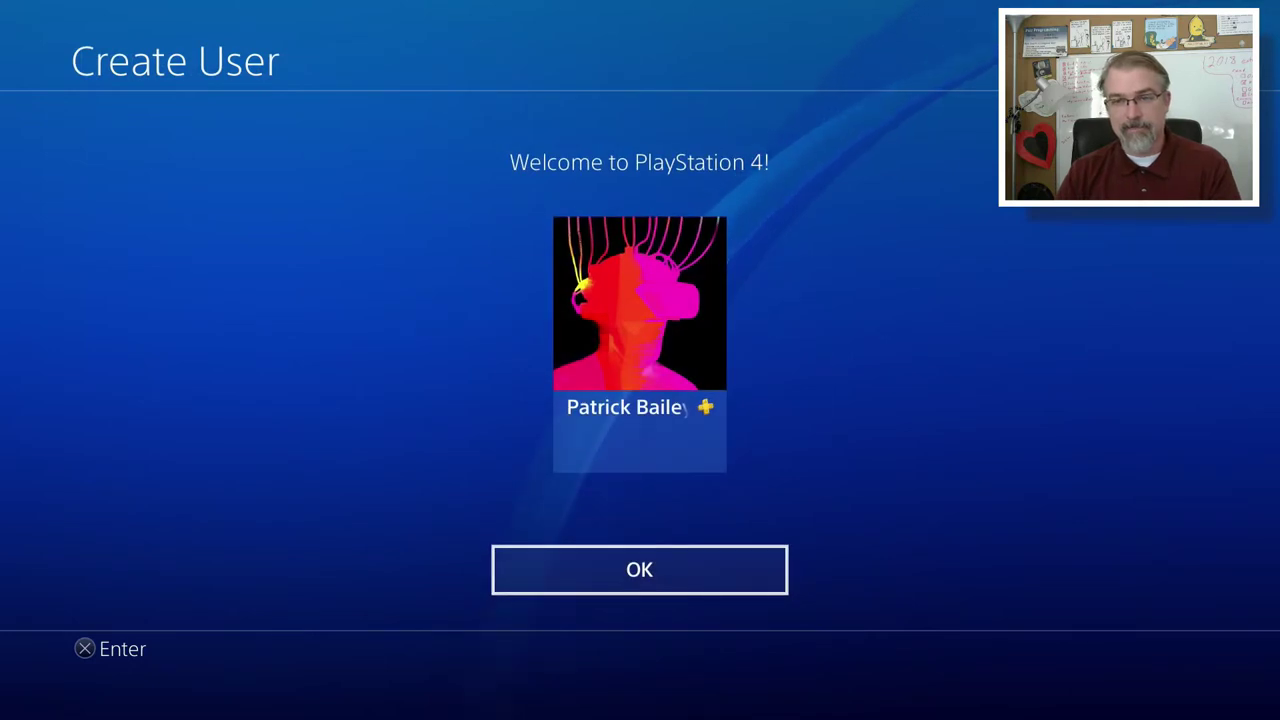
{"action": "key", "text": "Return"}
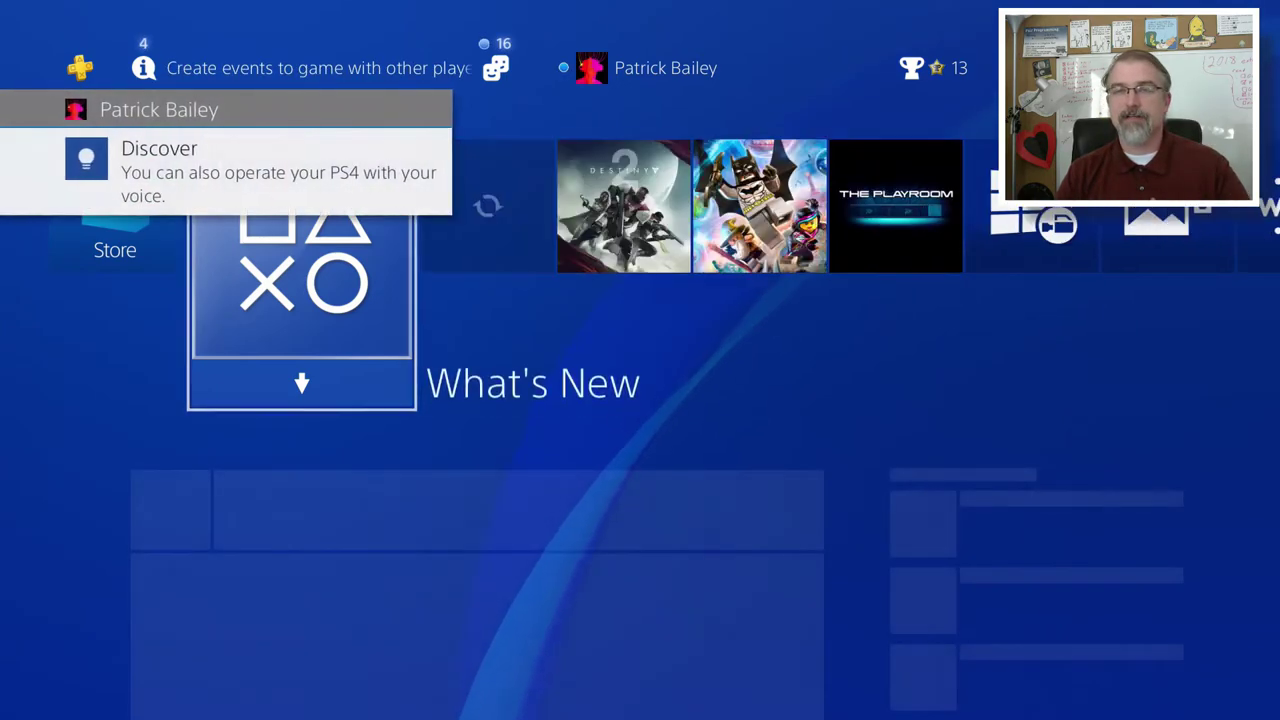
- Open the Settings from the newly added user's home screen
{"action": "key", "text": "Up"}
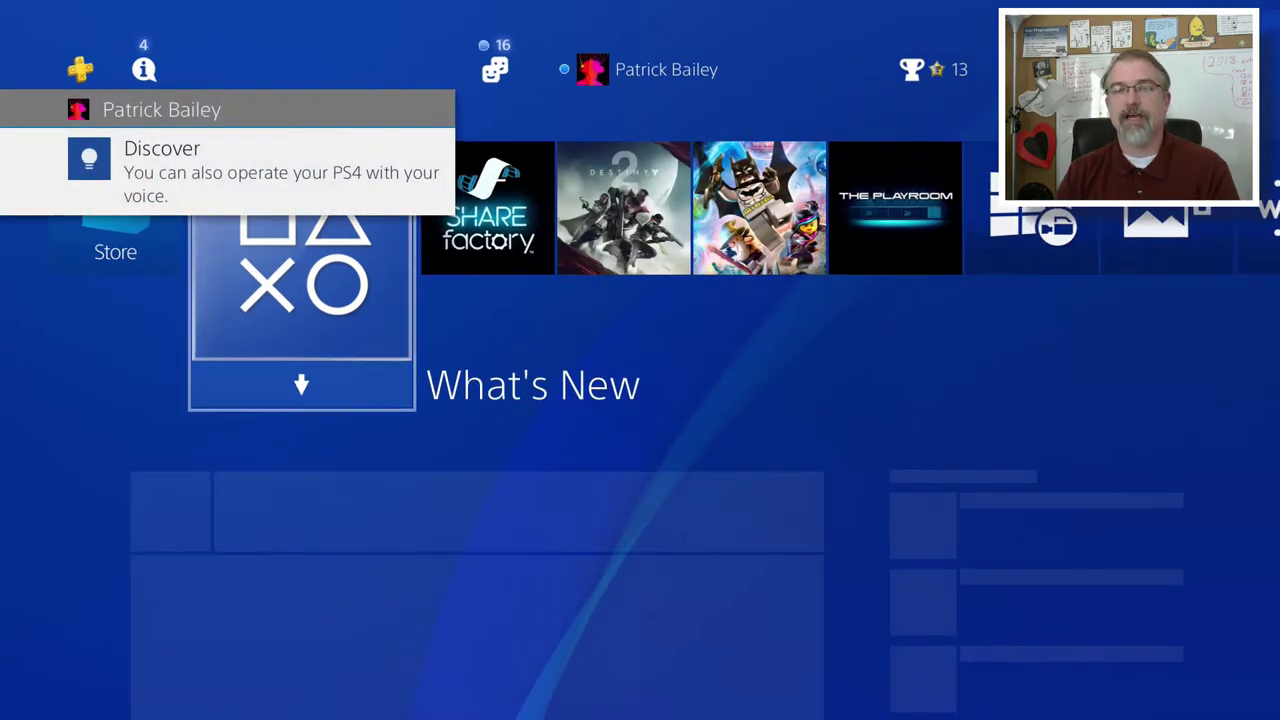
{"action": "key", "text": "Right"}
{"action": "key", "text": "Right"}
{"action": "key", "text": "Right"}
{"action": "key", "text": "Right"}
{"action": "key", "text": "Right"}
{"action": "key", "text": "Right"}
{"action": "key", "text": "Right"}
{"action": "key", "text": "Right"}
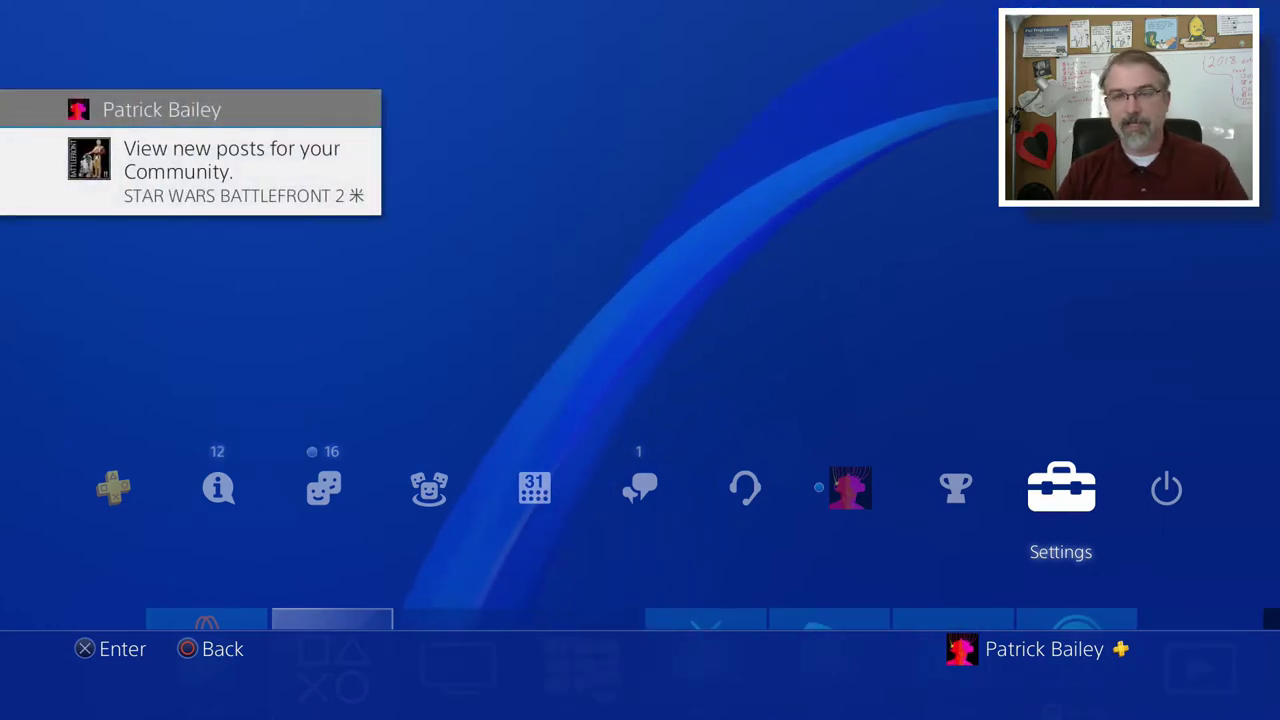
{"action": "key", "text": "Return"}
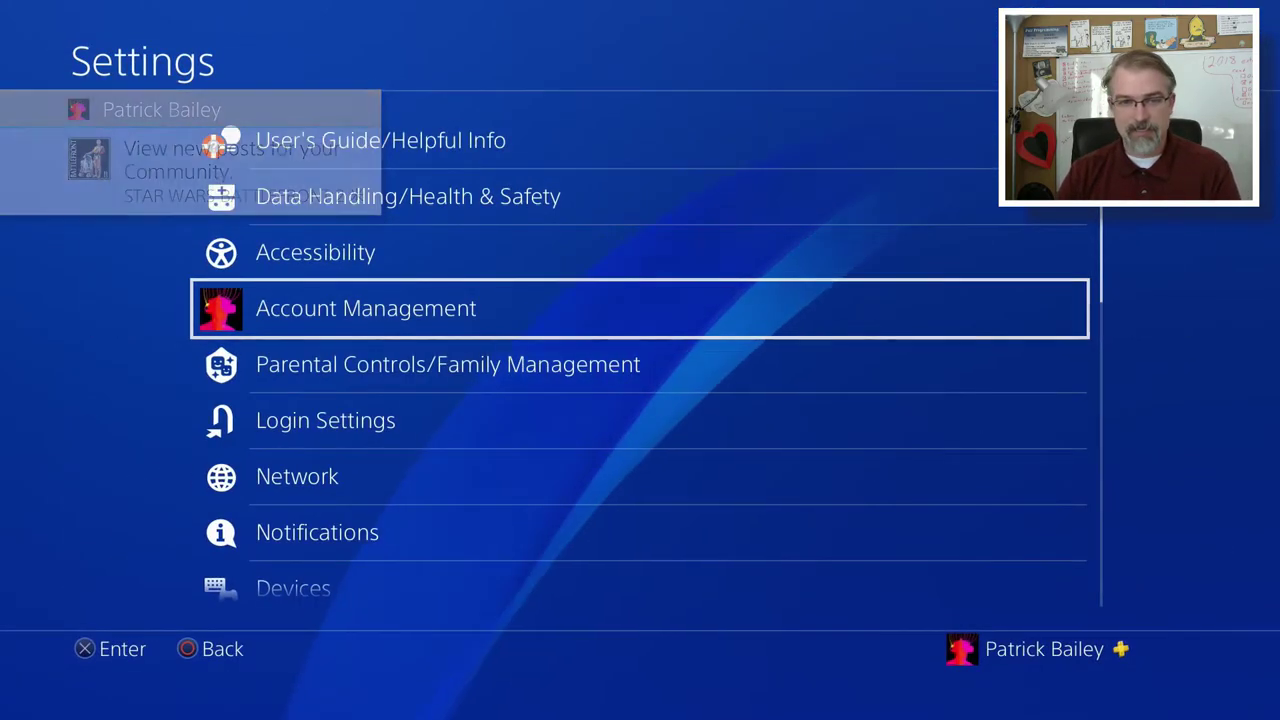
- Open Application Saved Data Management in the Settings
{"action": "key", "text": "Down"}
{"action": "key", "text": "Down"}
{"action": "key", "text": "Down"}
{"action": "key", "text": "Down"}
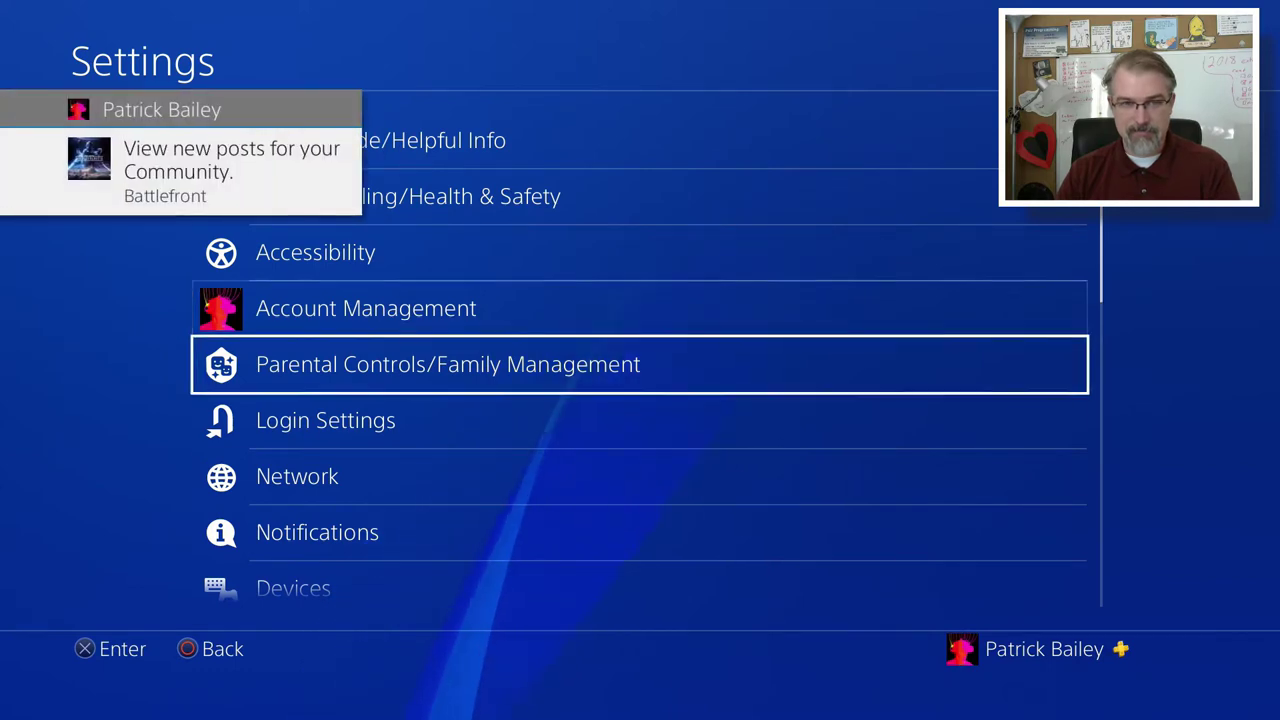
{"action": "key", "text": "Down"}
{"action": "key", "text": "Down"}
{"action": "key", "text": "Down"}
{"action": "key", "text": "Down"}
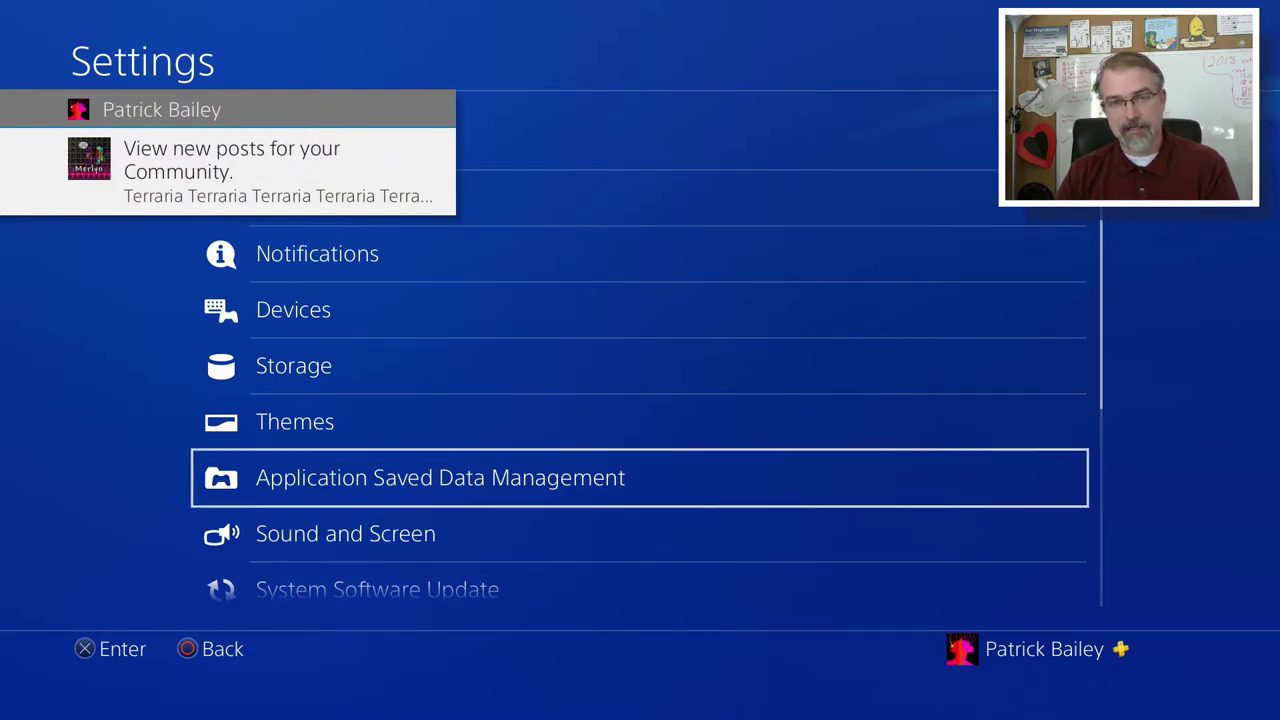
{"action": "key", "text": "Return"}
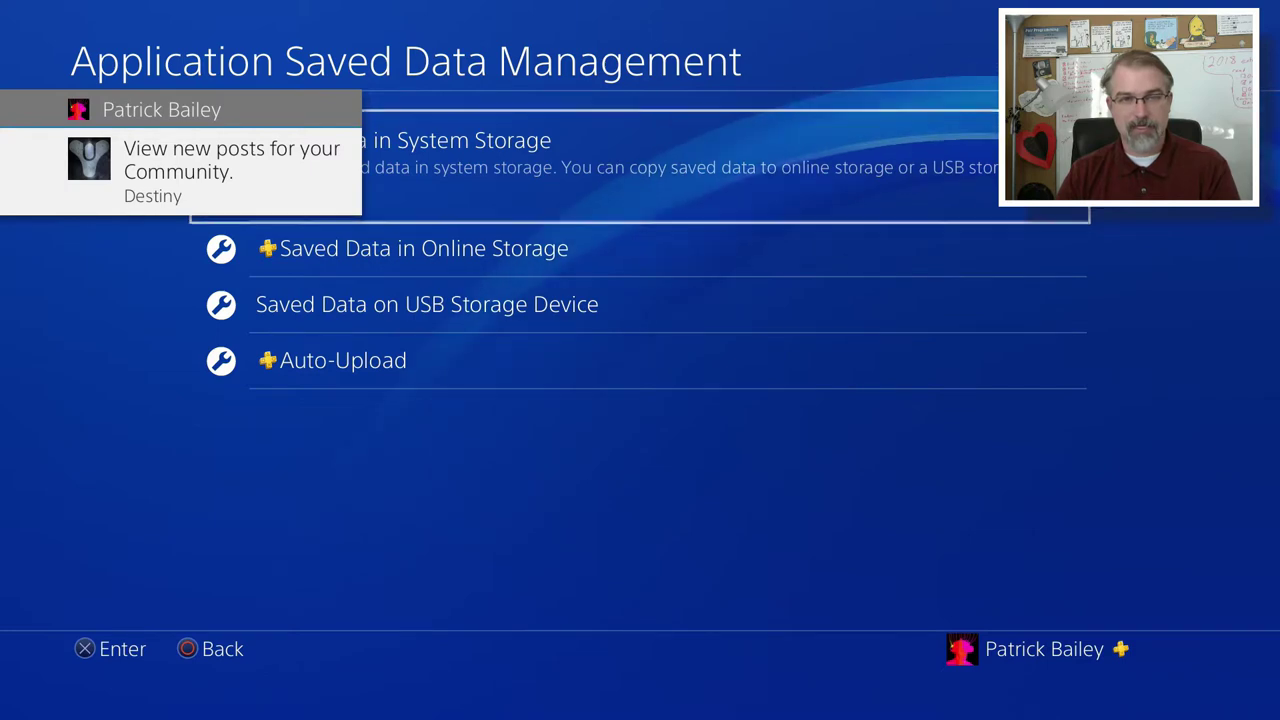
- Open the list of saved data on the USB storage device for copying to system storage
{"action": "key", "text": "Down"}
{"action": "key", "text": "Down"}
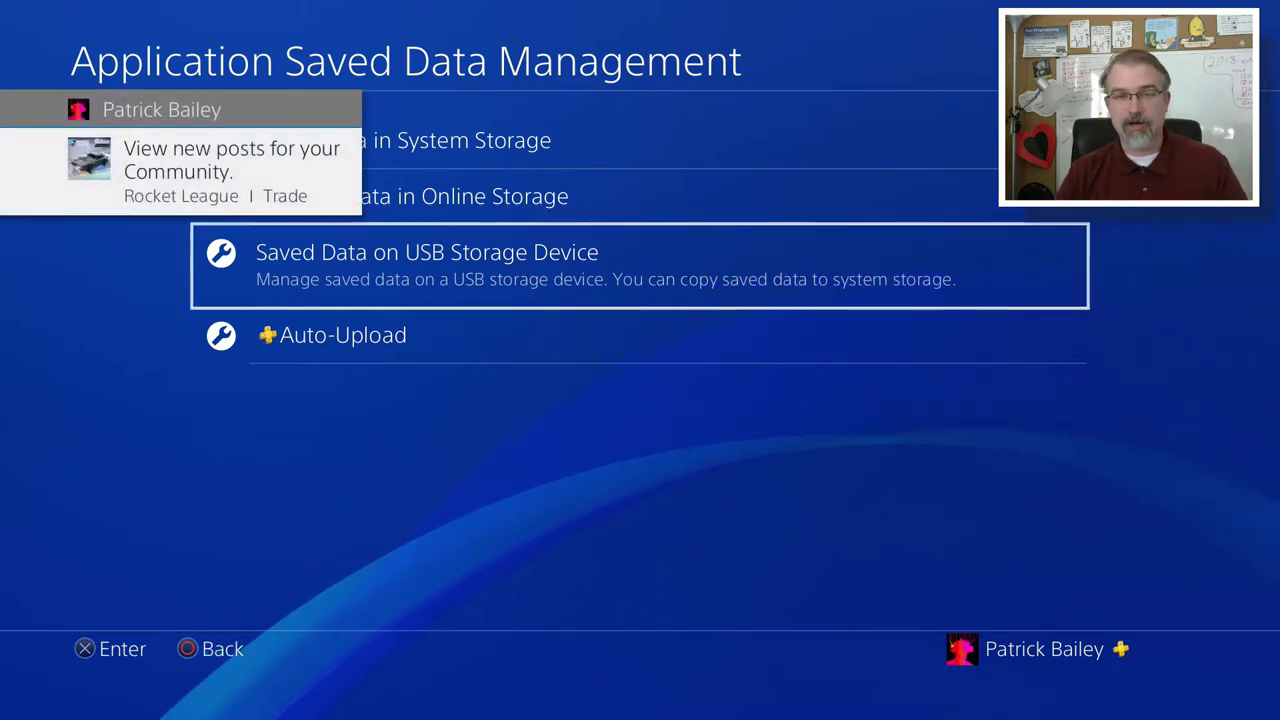
{"action": "key", "text": "Return"}
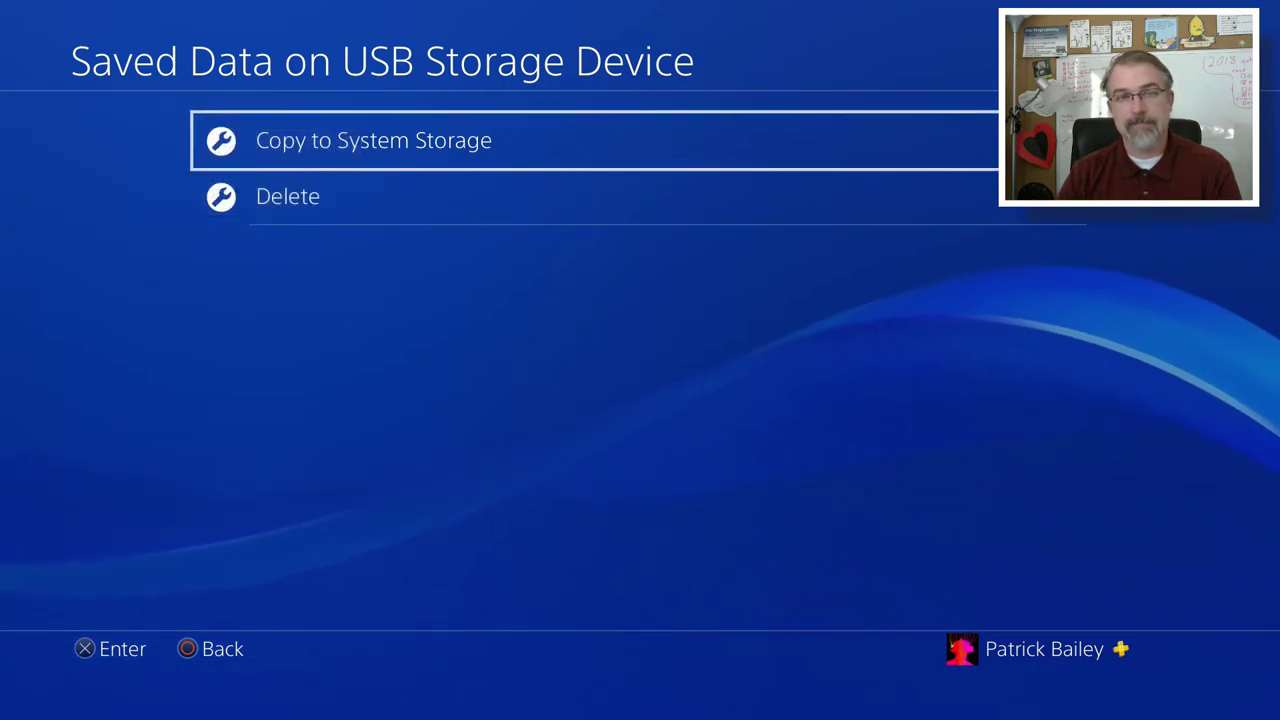
{"action": "key", "text": "Return"}
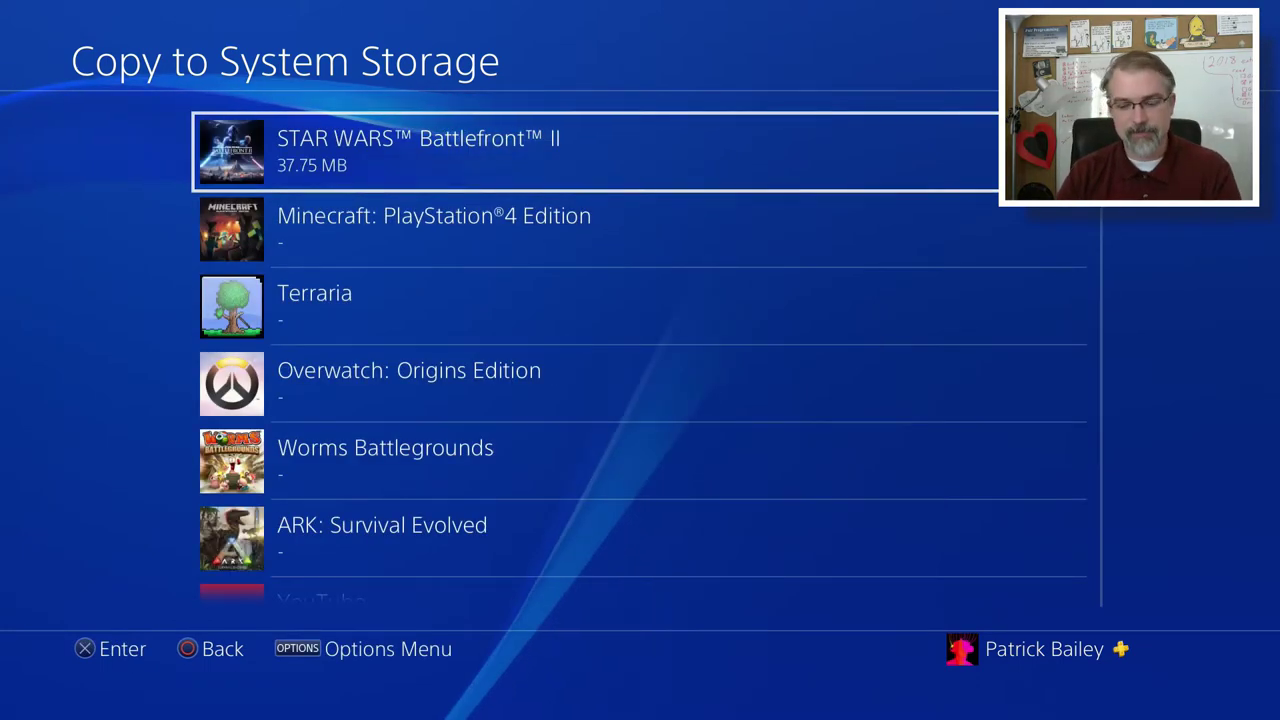
- Select the saved data of all applications on the USB device and copy it to system storage
{"action": "key", "text": "Menu"}
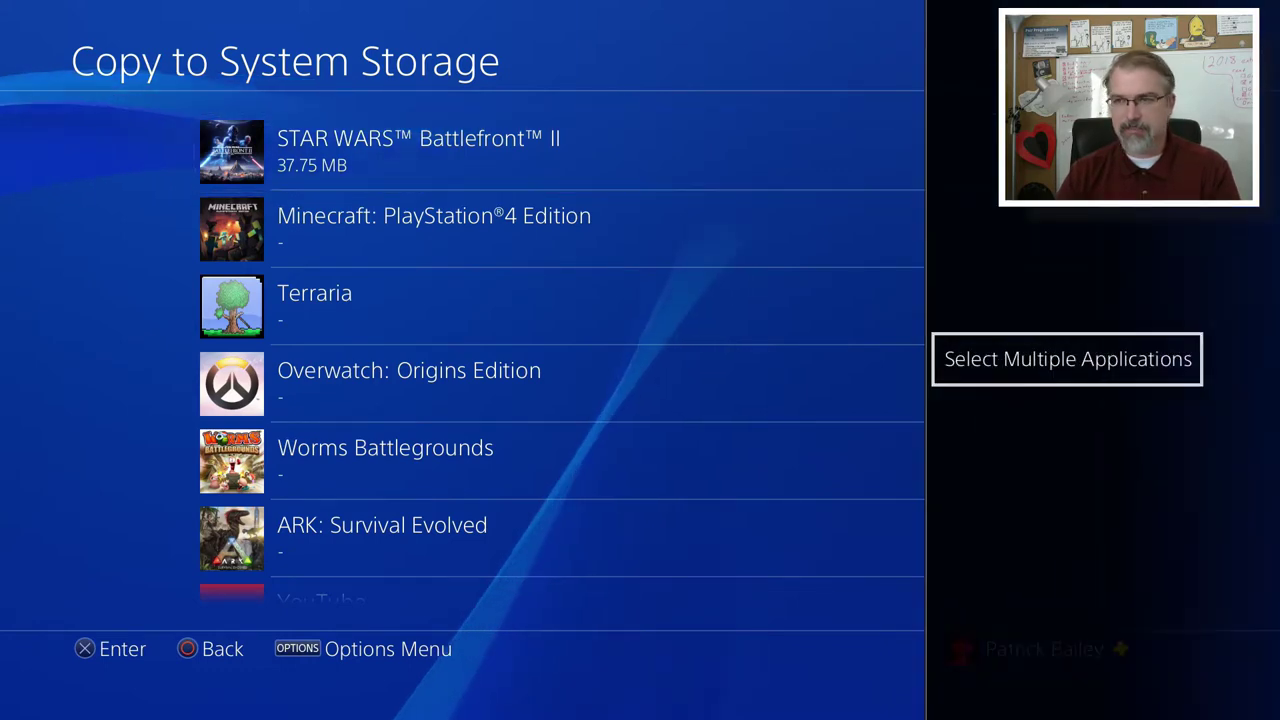
{"action": "key", "text": "Return"}
{"action": "key", "text": "Return"}
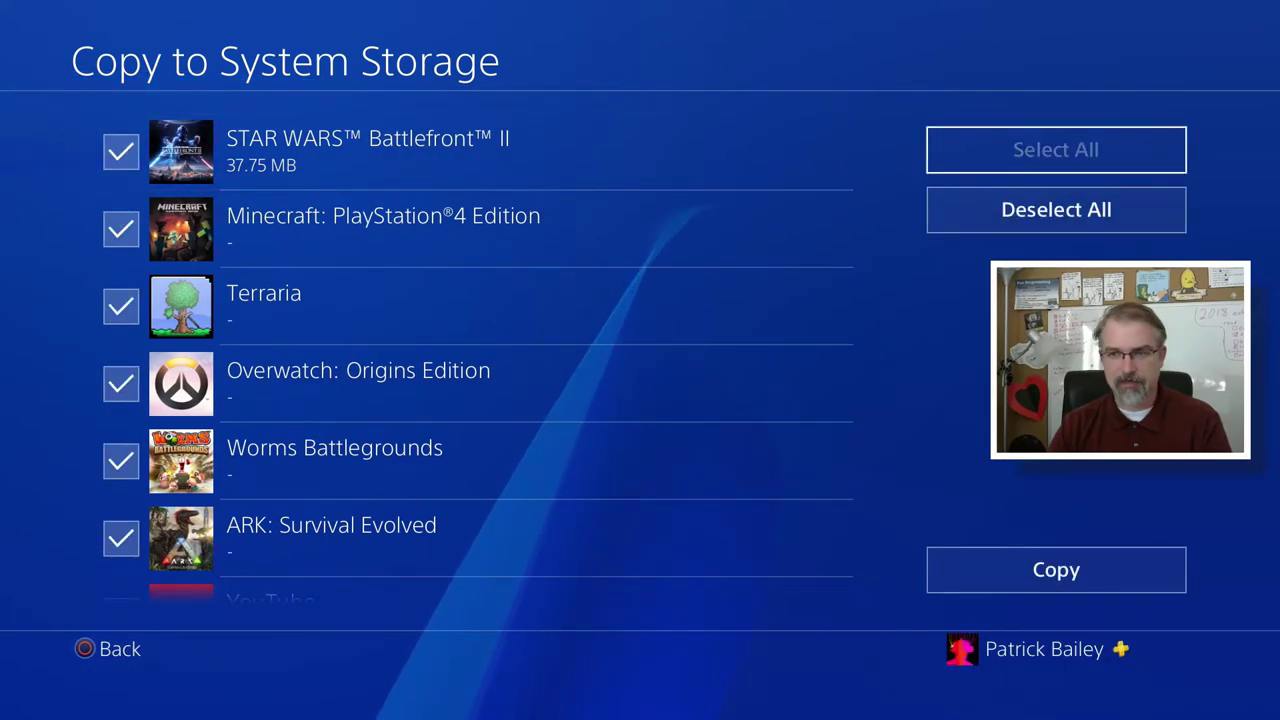
{"action": "key", "text": "Return"}
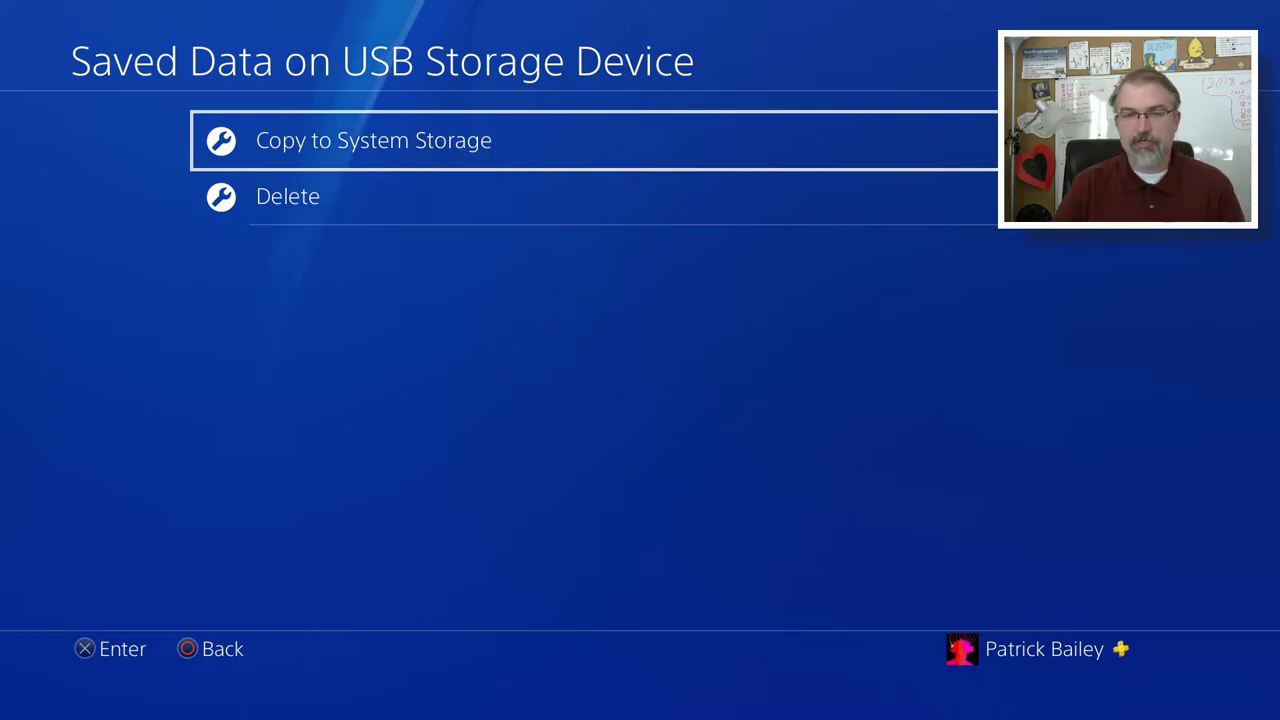
- Leave the saved data management and switch the console to User1
{"action": "key", "text": "Escape"}
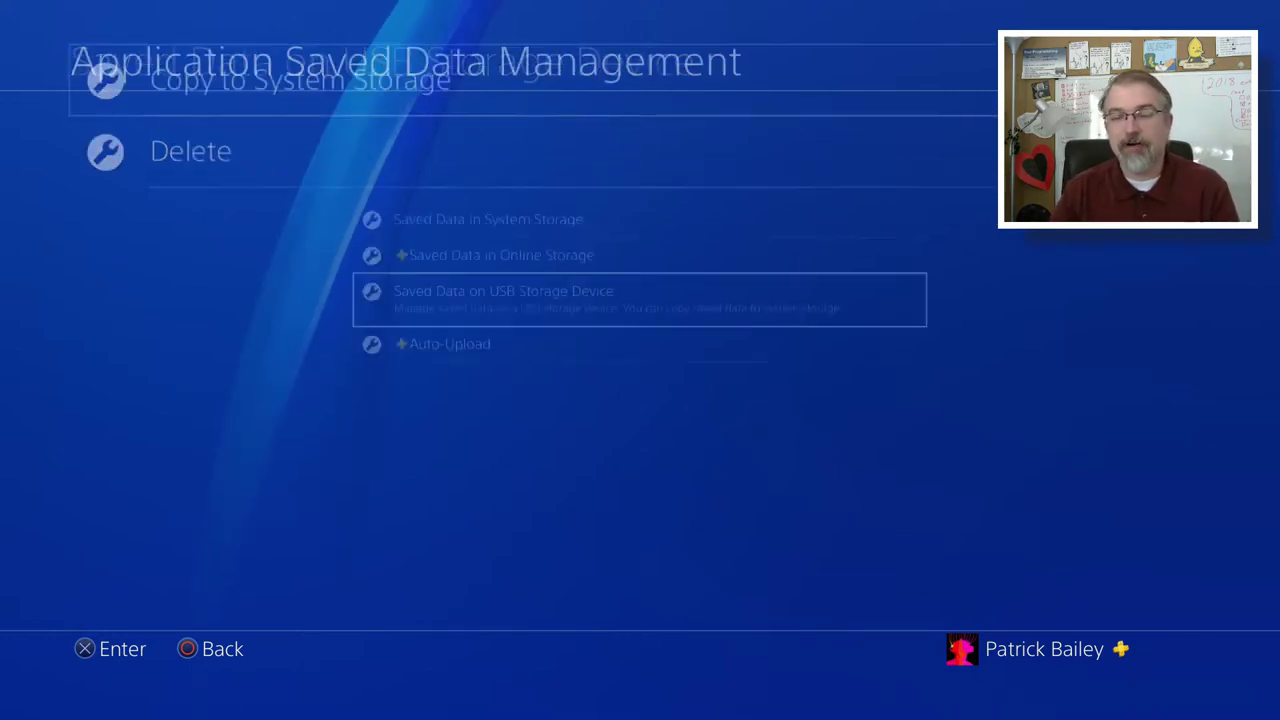
{"action": "key", "text": "Escape"}
{"action": "key", "text": "Escape"}
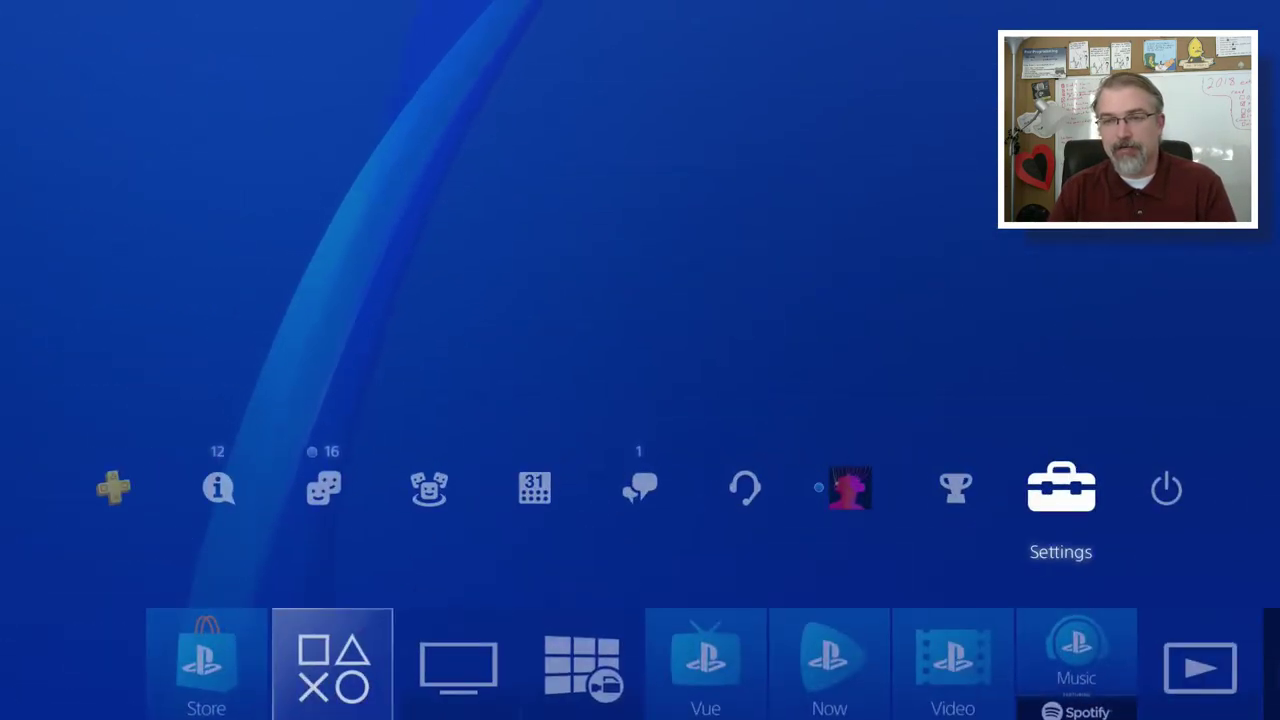
{"action": "key", "text": "Right"}
{"action": "key", "text": "Return"}
{"action": "key", "text": "Up"}
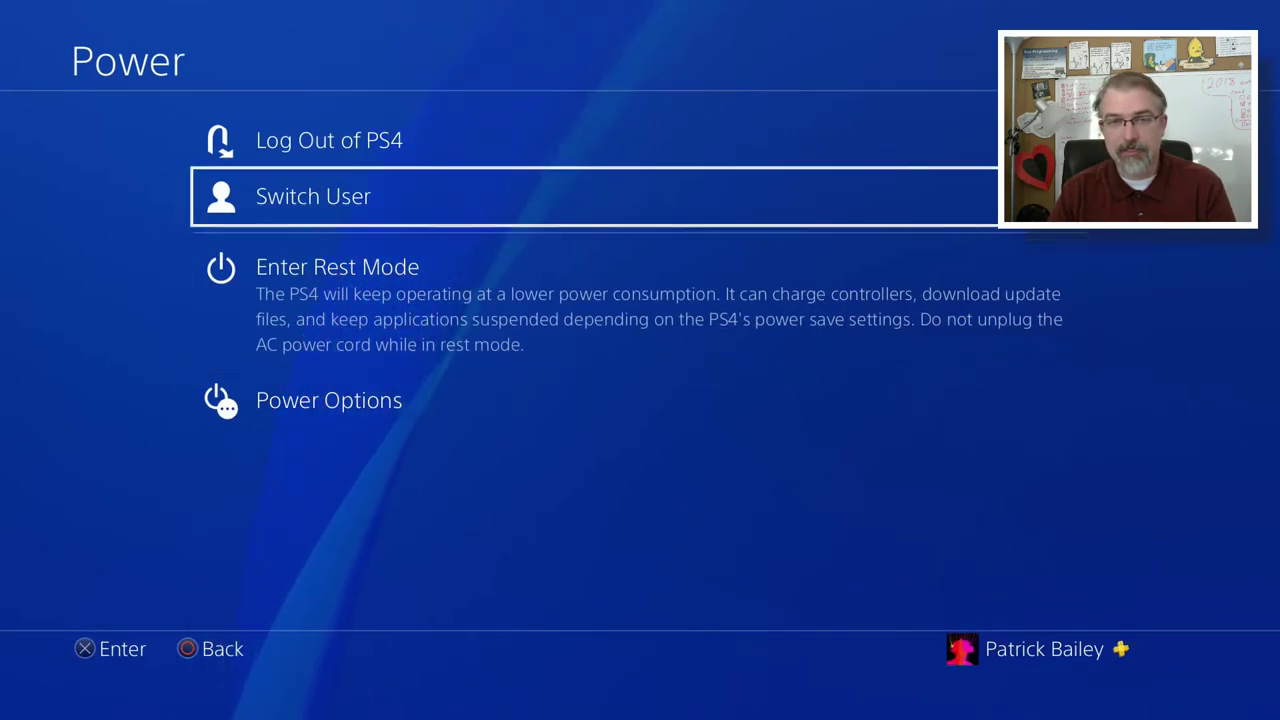
{"action": "key", "text": "Return"}
{"action": "key", "text": "Right"}
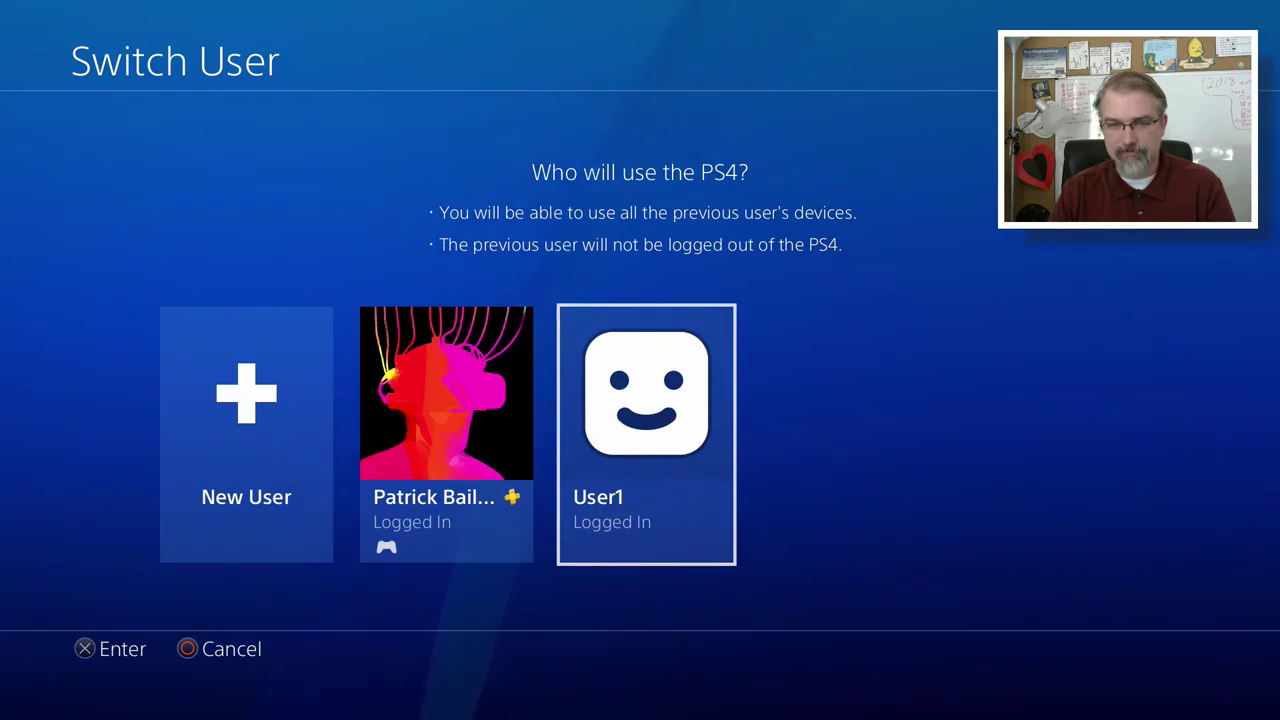
{"action": "key", "text": "Return"}
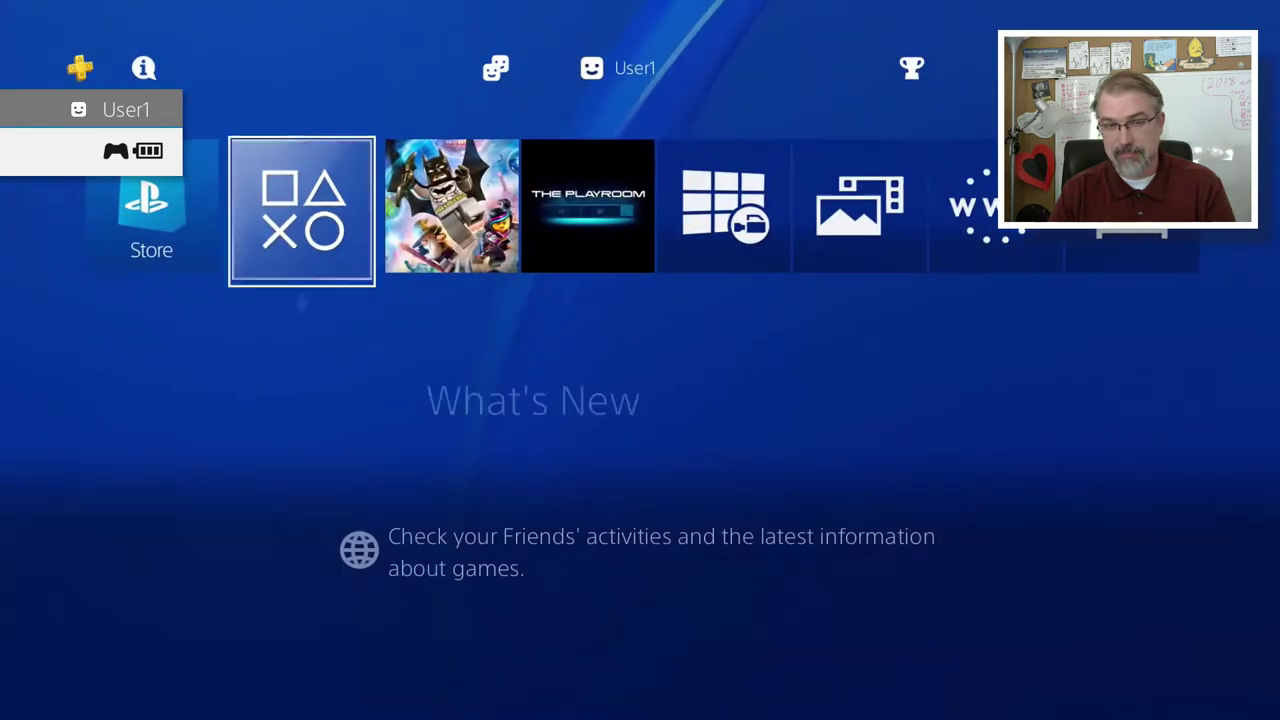
- Open the Settings from User1's home screen
{"action": "key", "text": "Up"}
{"action": "key", "text": "Right"}
{"action": "key", "text": "Right"}
{"action": "key", "text": "Right"}
{"action": "key", "text": "Right"}
{"action": "key", "text": "Right"}
{"action": "key", "text": "Right"}
{"action": "key", "text": "Right"}
{"action": "key", "text": "Right"}
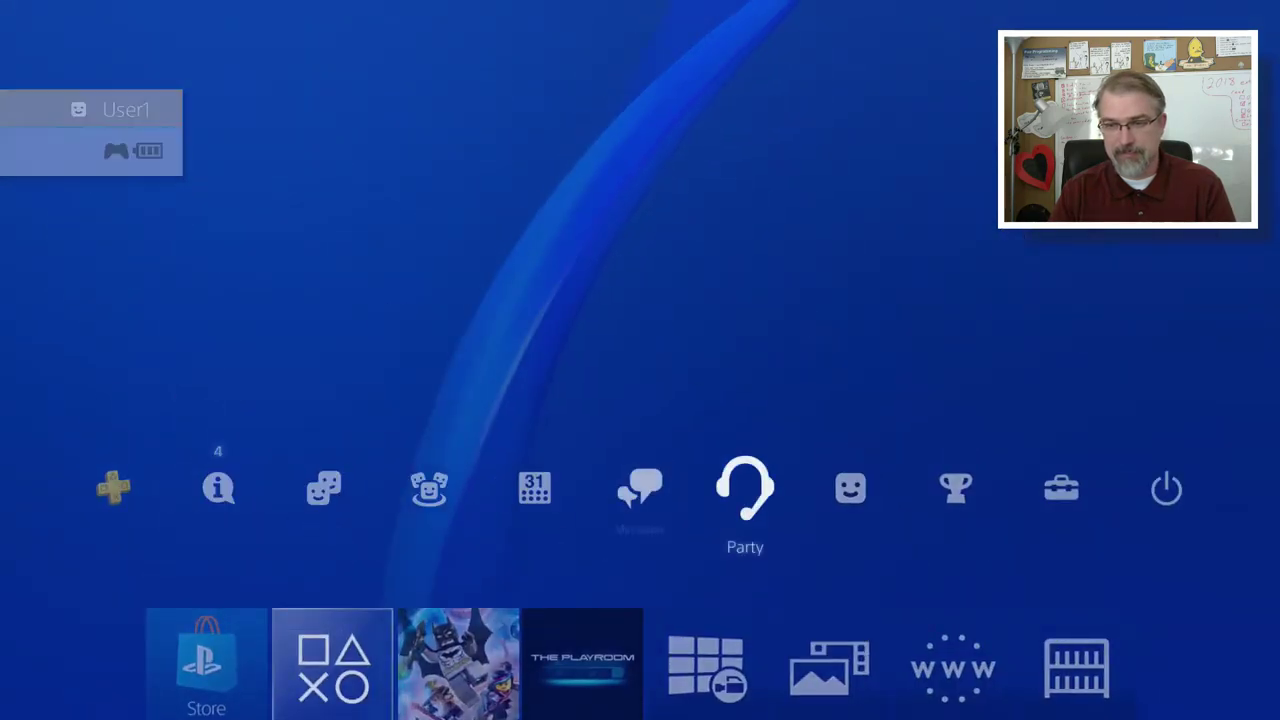
{"action": "key", "text": "Return"}
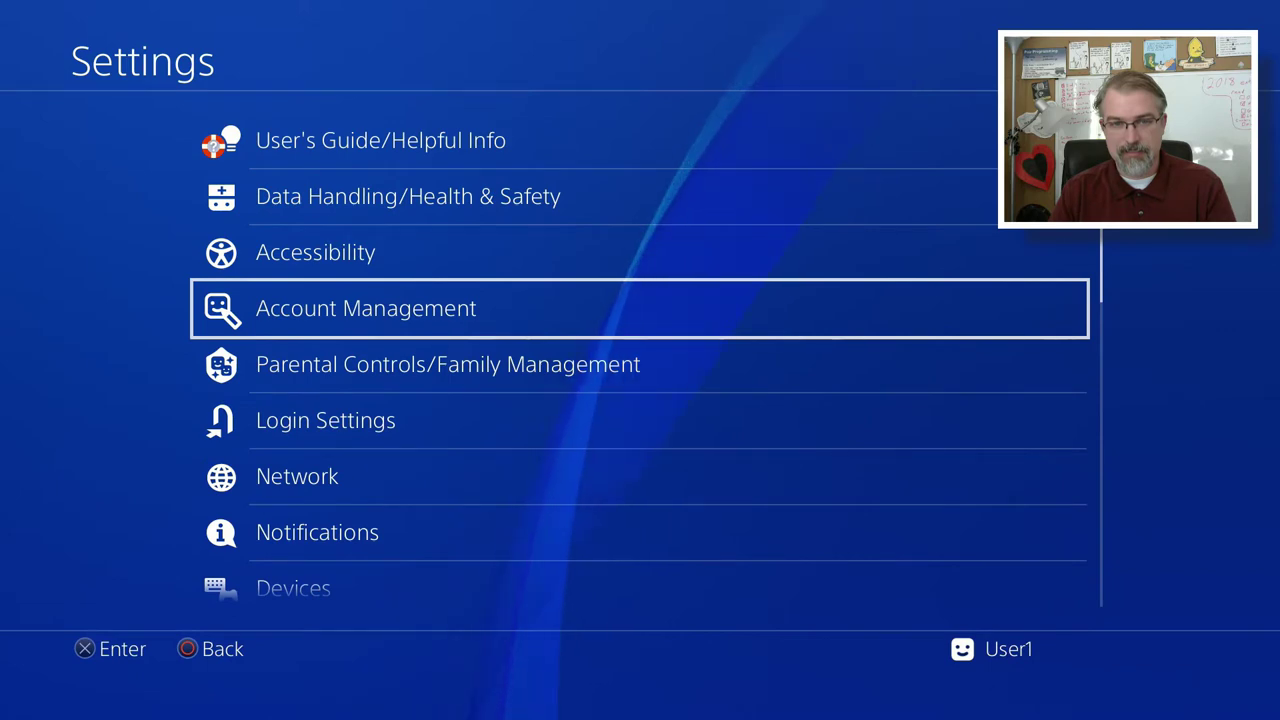
- Open User Management in the Login Settings
{"action": "key", "text": "Down"}
{"action": "key", "text": "Down"}
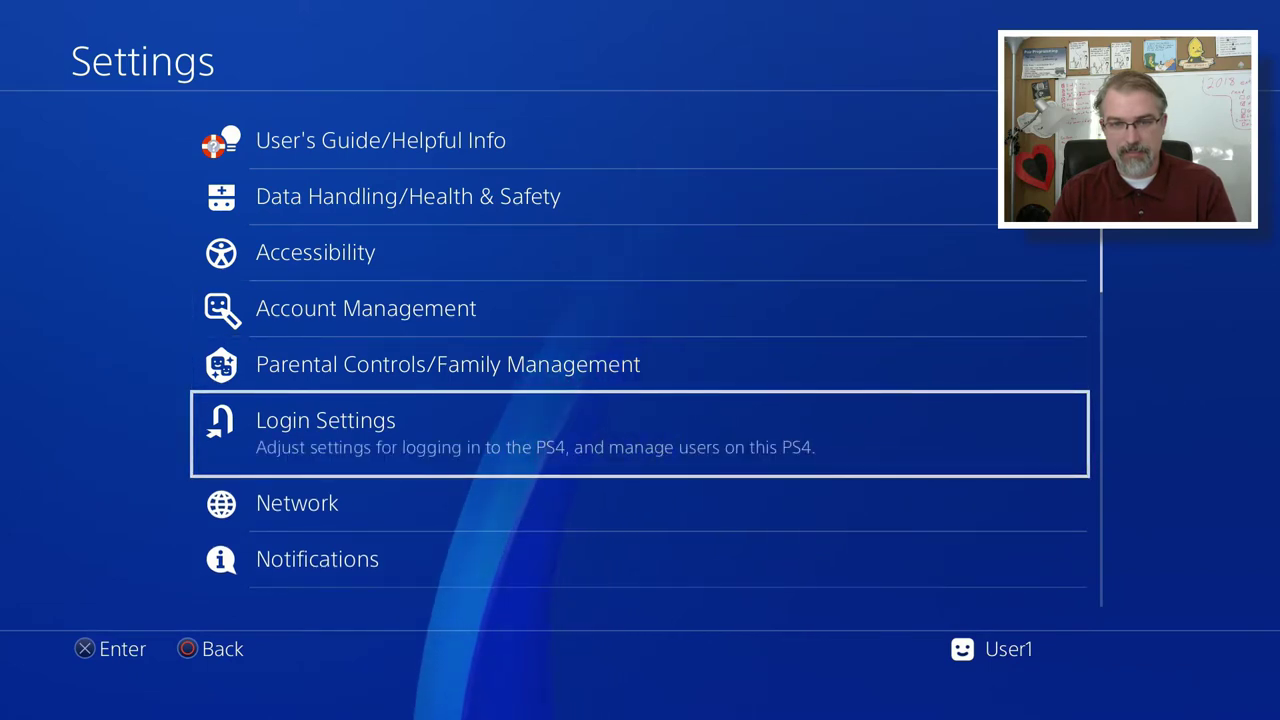
{"action": "key", "text": "Return"}
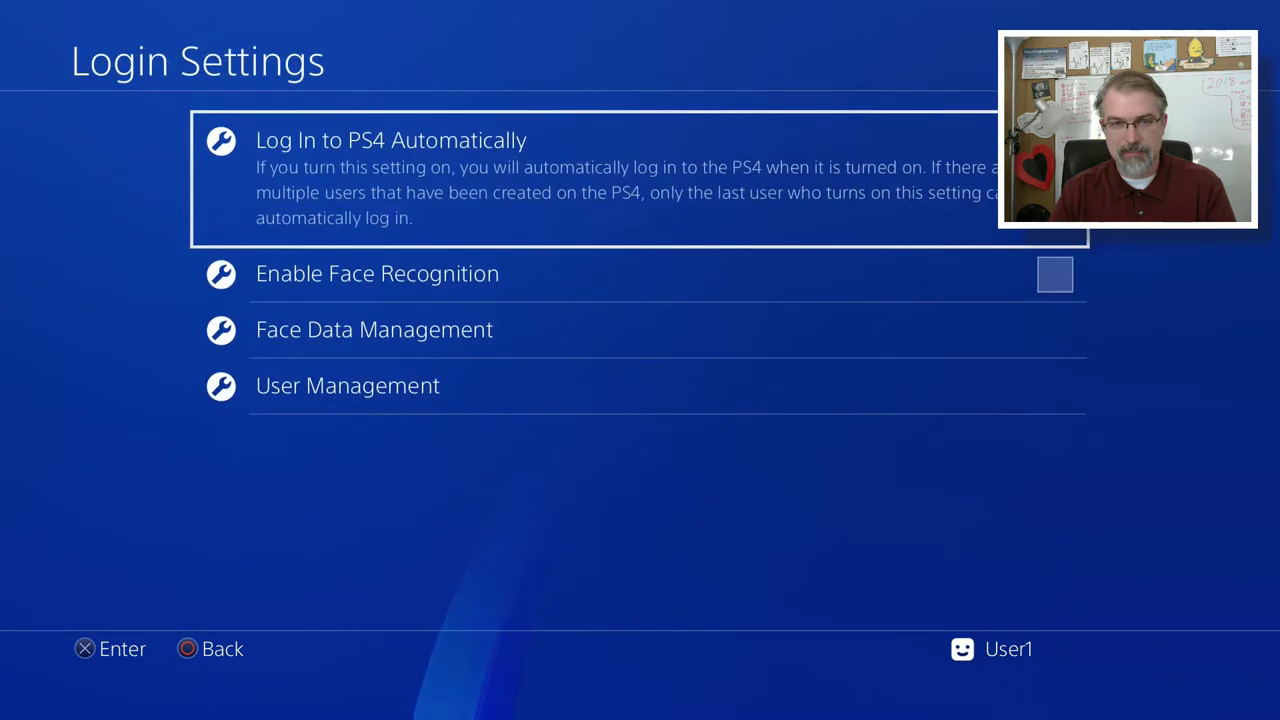
{"action": "key", "text": "Down"}
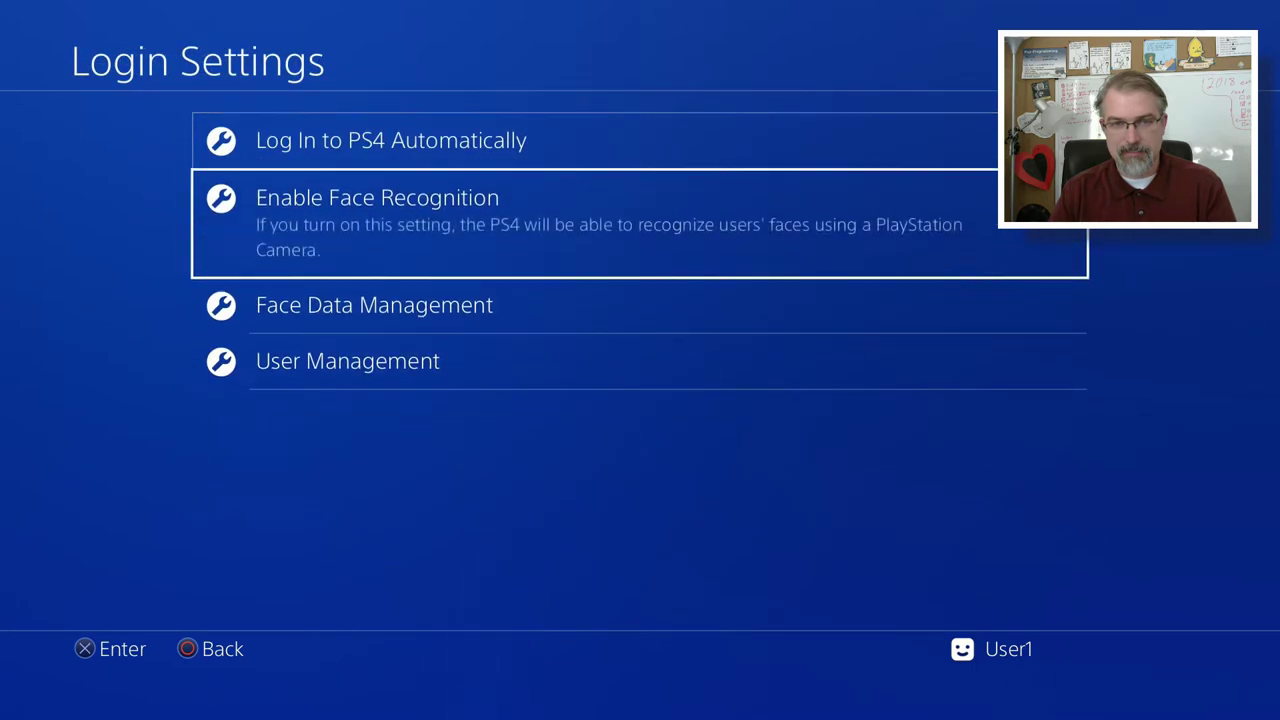
{"action": "key", "text": "Down"}
{"action": "key", "text": "Return"}
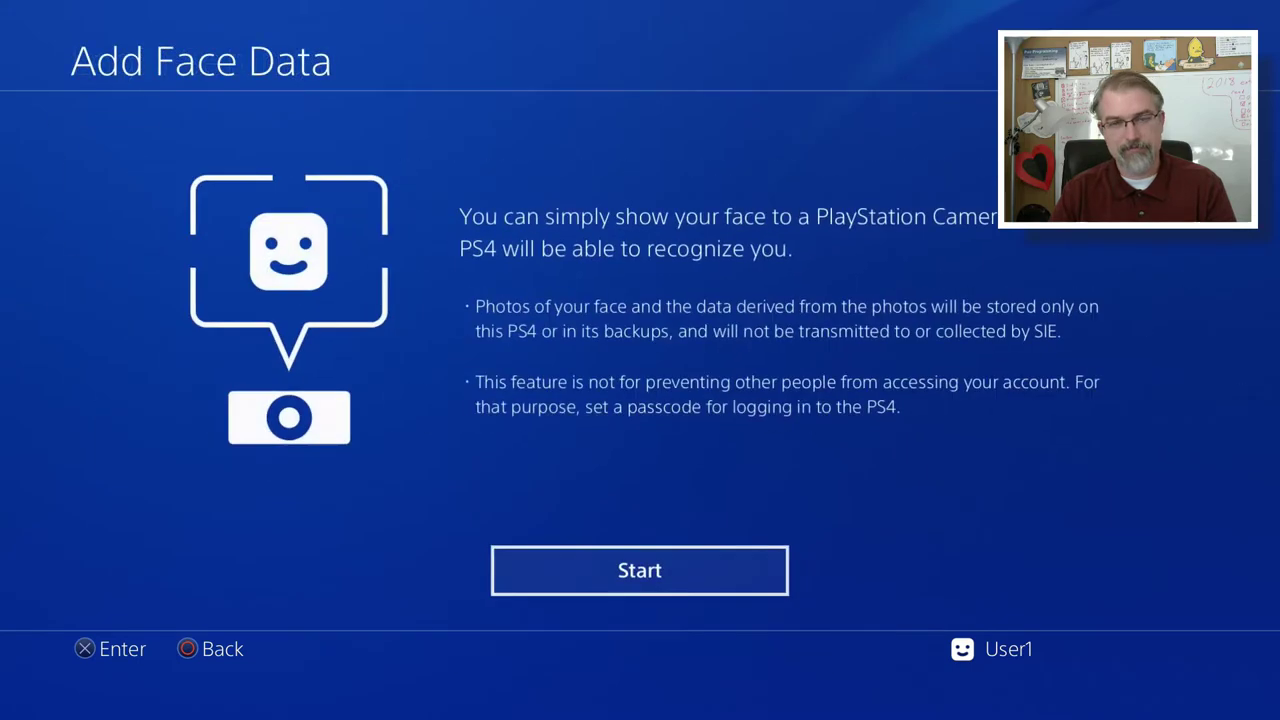
{"action": "key", "text": "Escape"}
{"action": "key", "text": "Down"}
{"action": "key", "text": "Return"}
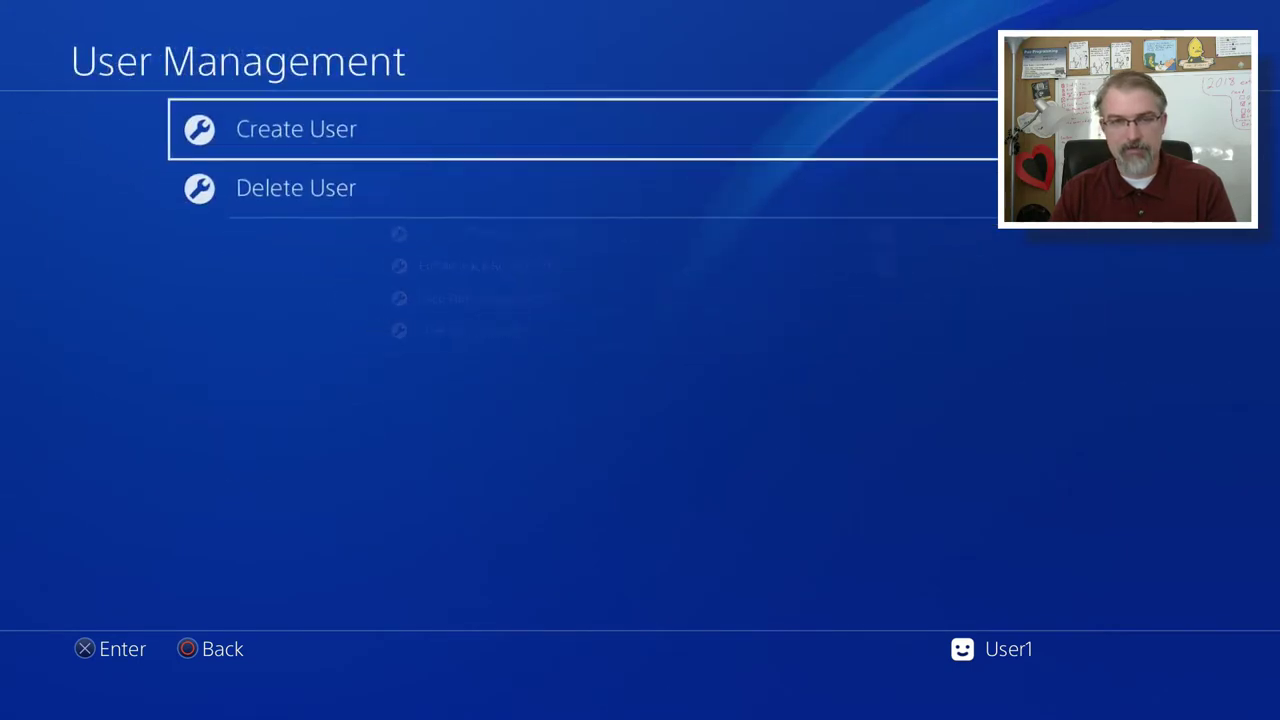
- Delete User1 from the PS4 and confirm the deletion
{"action": "key", "text": "Down"}
{"action": "key", "text": "Return"}
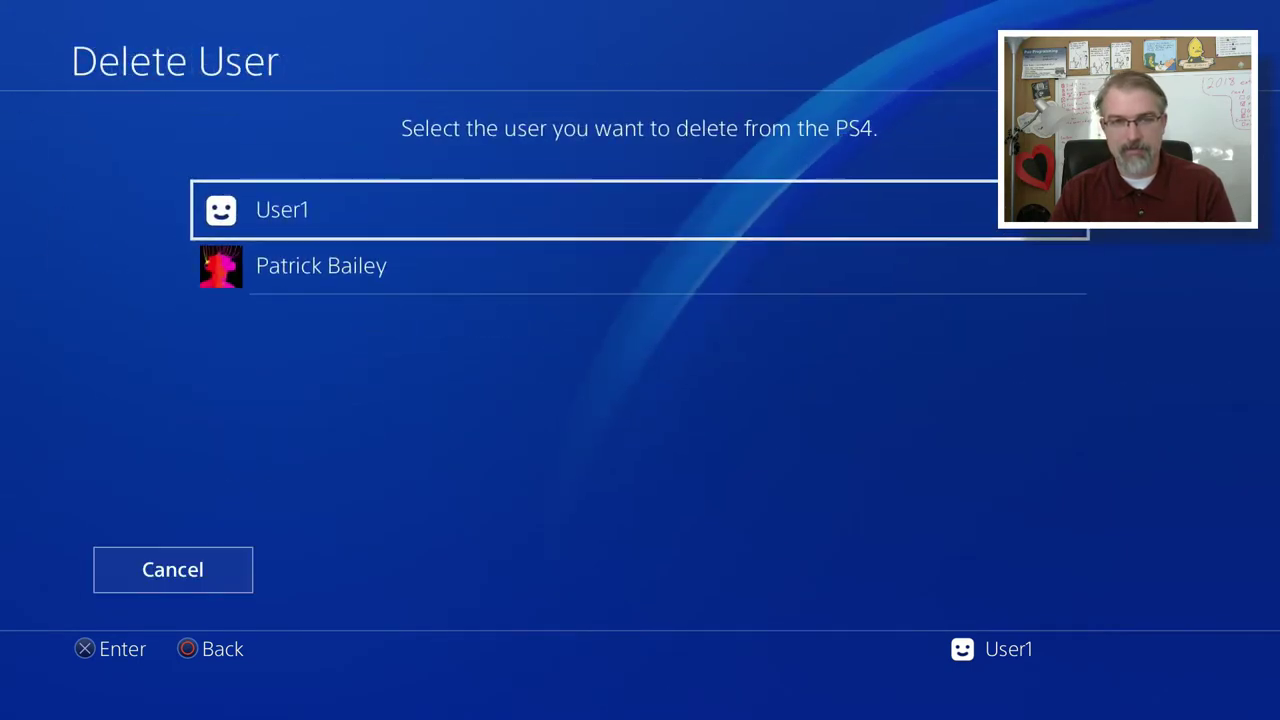
{"action": "key", "text": "Return"}
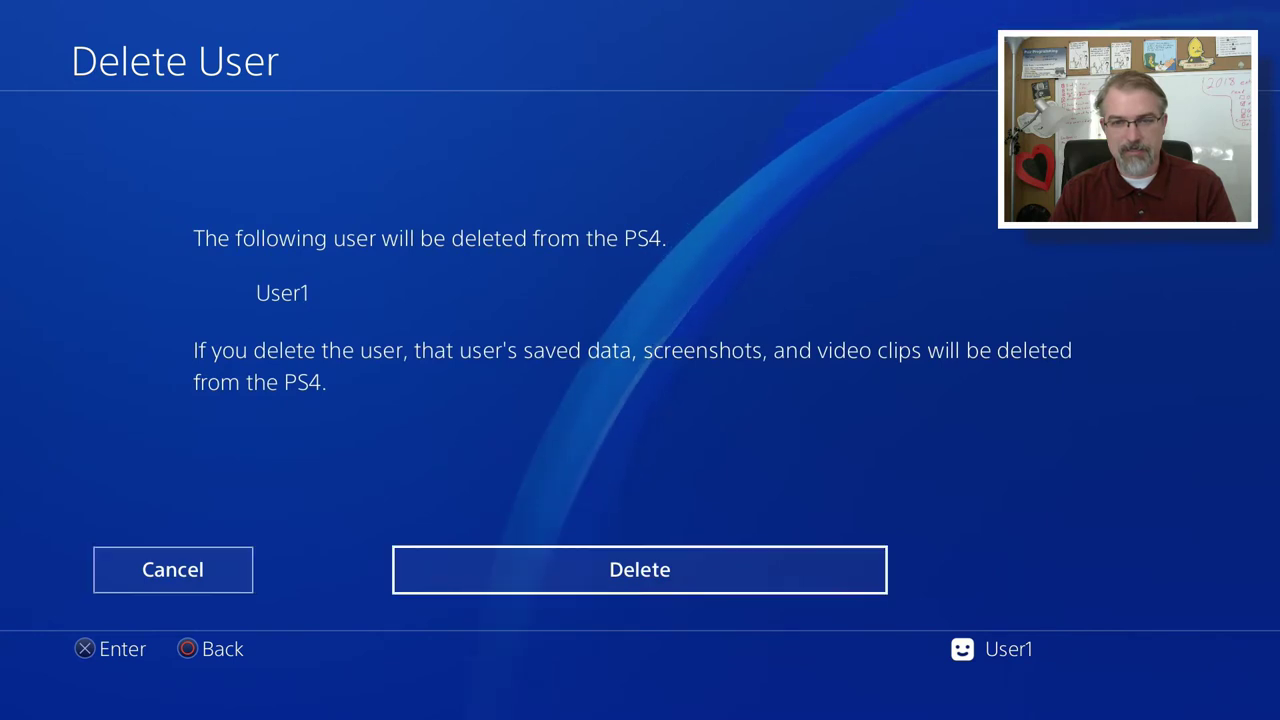
{"action": "key", "text": "Return"}
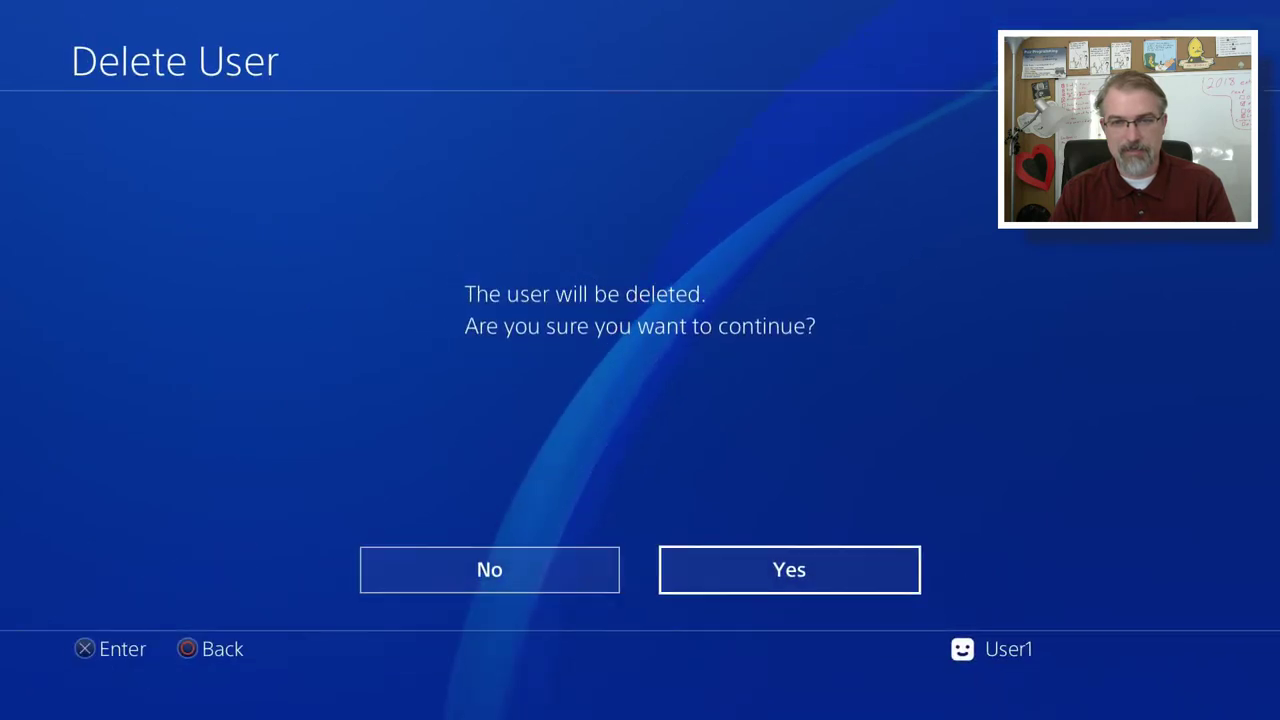
{"action": "key", "text": "Return"}
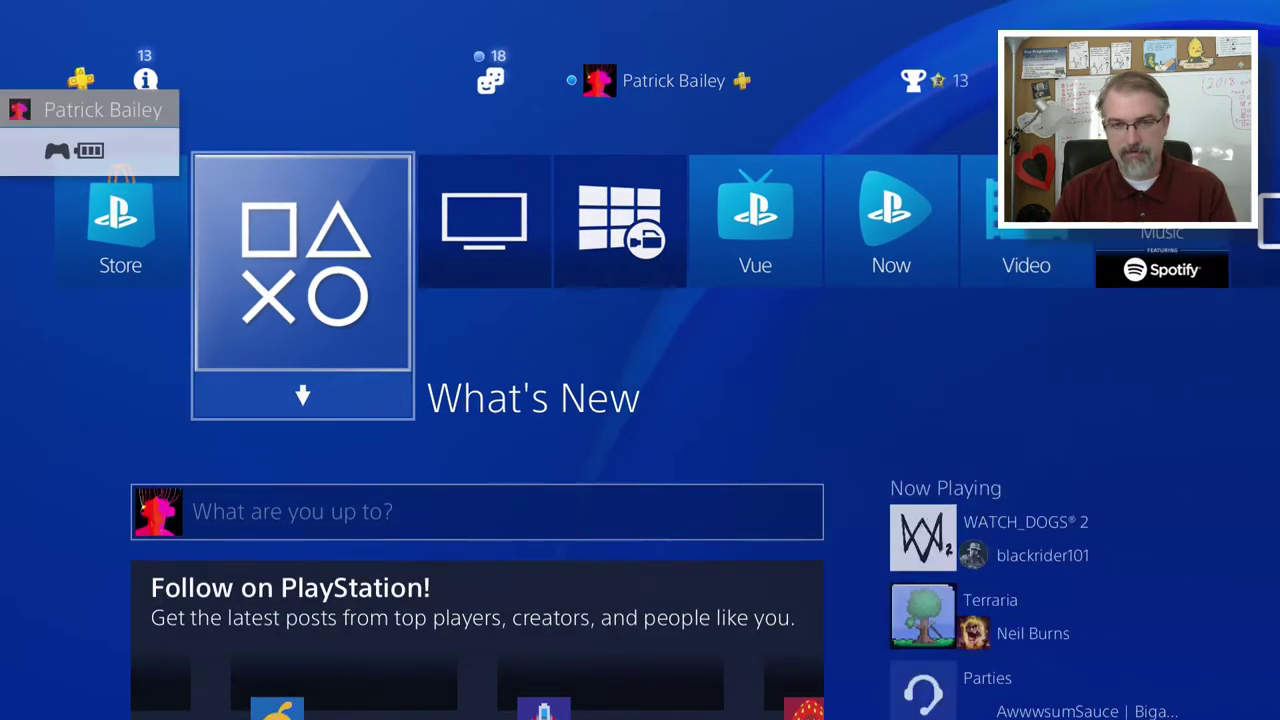
- Open Switch User from the power options and choose to add a new user
{"action": "key", "text": "Up"}
{"action": "key", "text": "Right"}
{"action": "key", "text": "Right"}
{"action": "key", "text": "Right"}
{"action": "key", "text": "Right"}
{"action": "key", "text": "Right"}
{"action": "key", "text": "Right"}
{"action": "key", "text": "Right"}
{"action": "key", "text": "Right"}
{"action": "key", "text": "Right"}
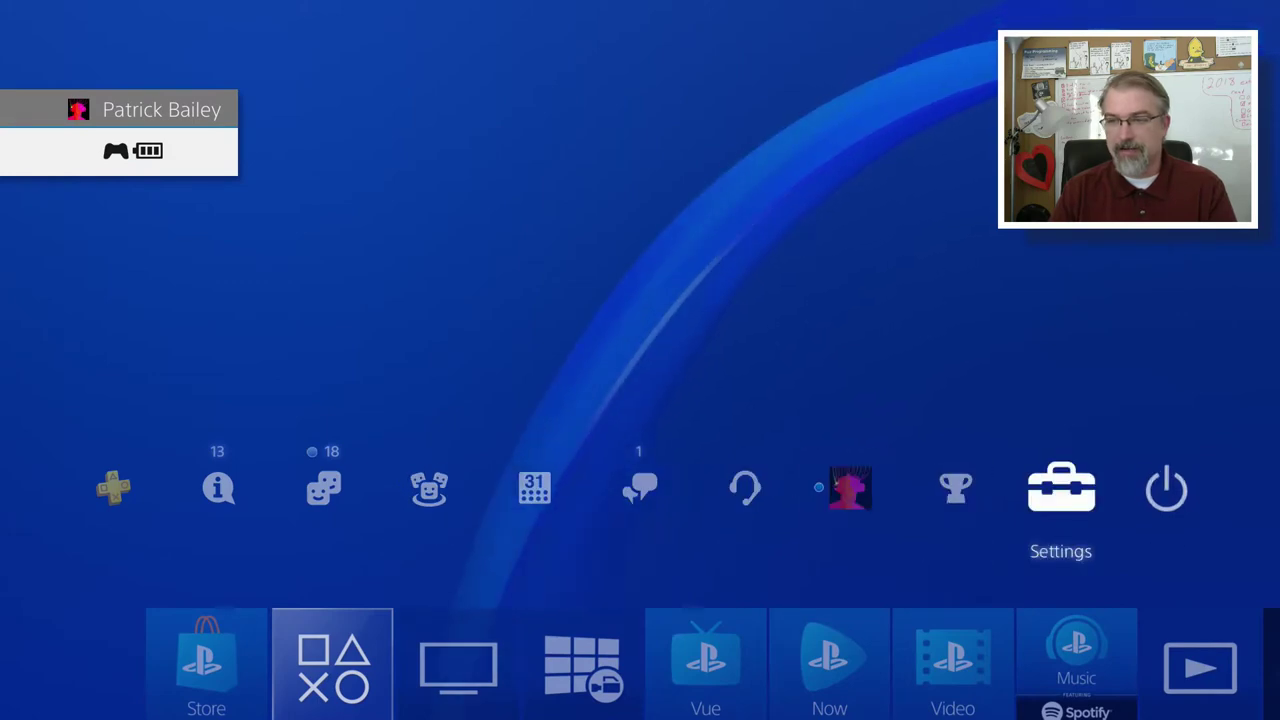
{"action": "key", "text": "Return"}
{"action": "key", "text": "Up"}
{"action": "key", "text": "Return"}
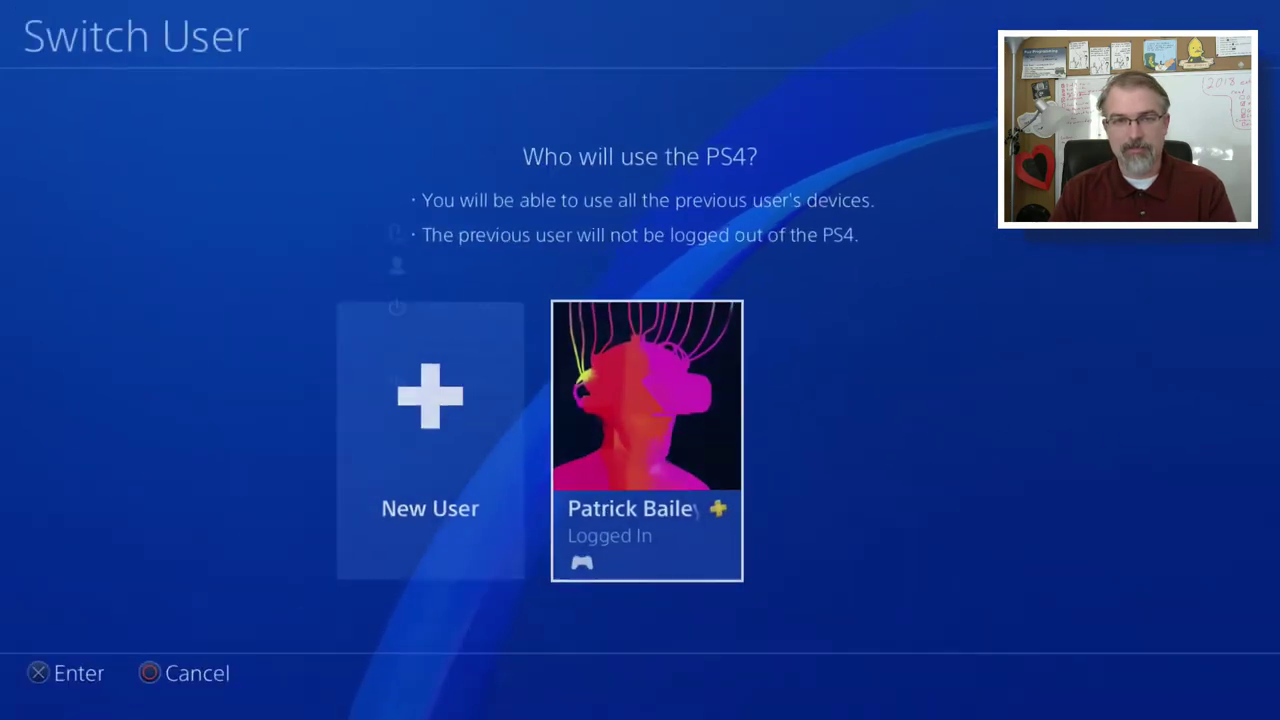
{"action": "key", "text": "Return"}
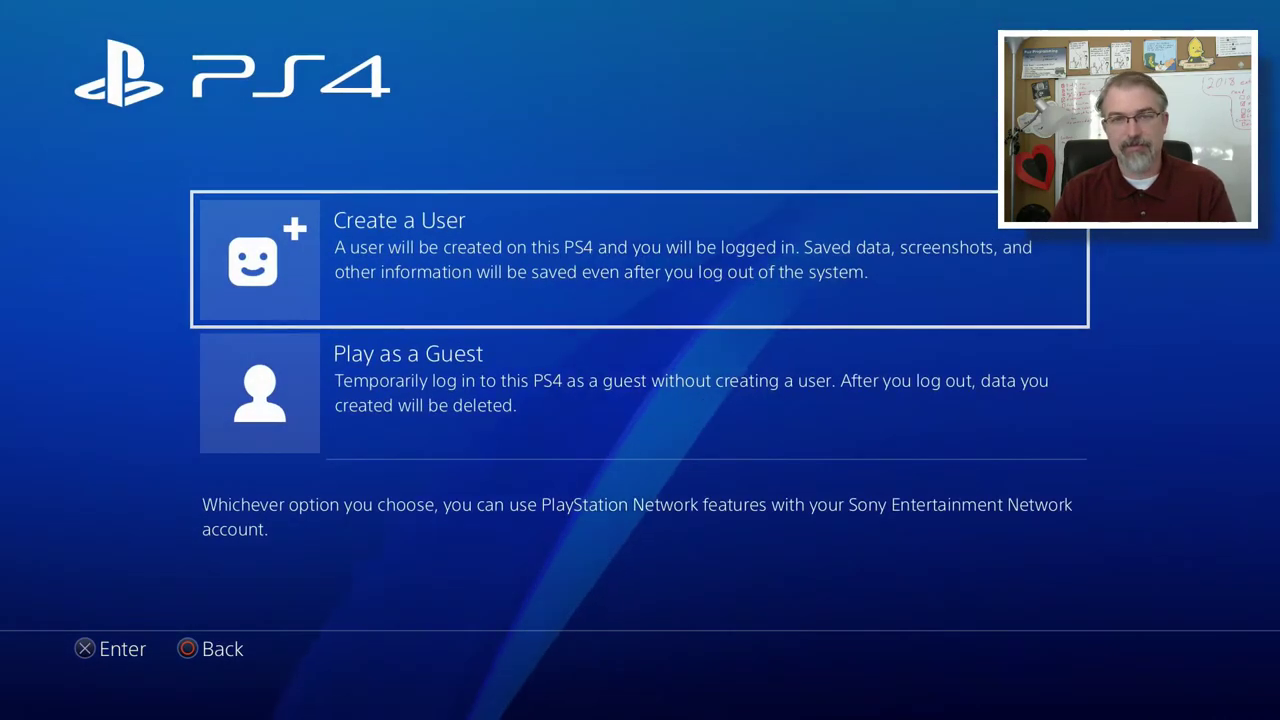
- Create a user, accept the system software license agreement and continue to the PlayStation Network sign-in
{"action": "key", "text": "Return"}
{"action": "key", "text": "Right"}
{"action": "key", "text": "Return"}
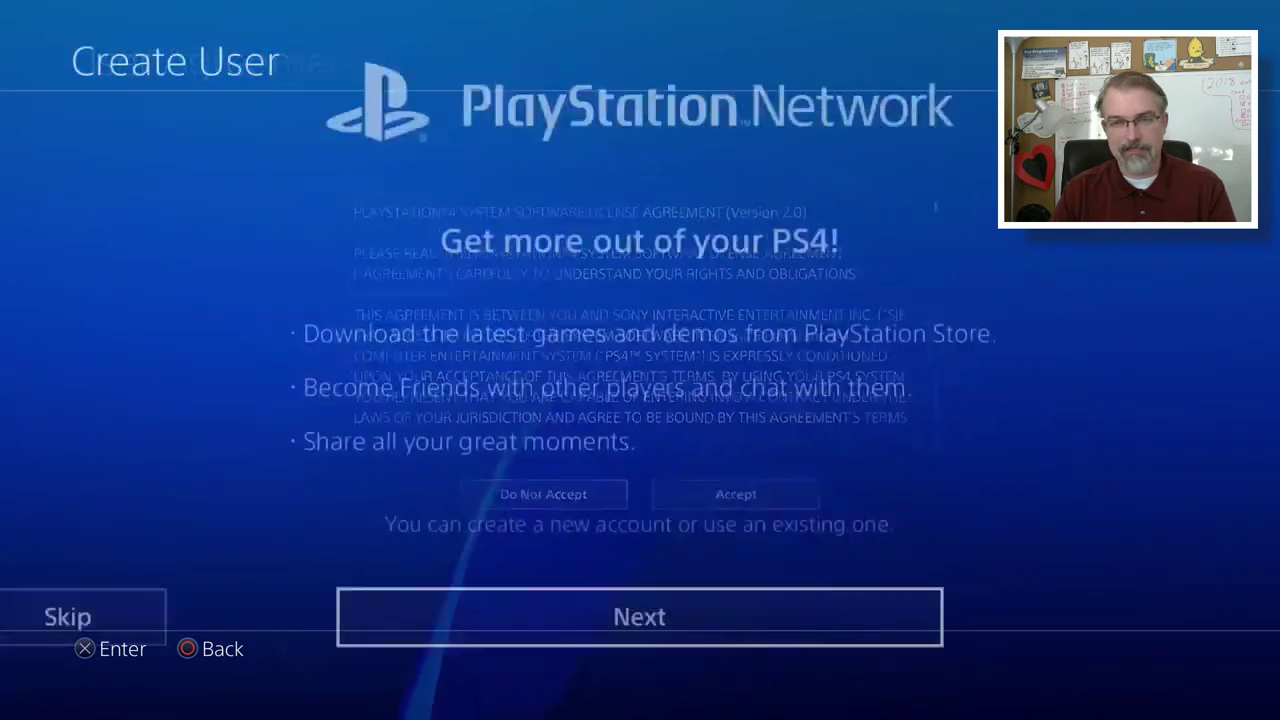
{"action": "key", "text": "Return"}
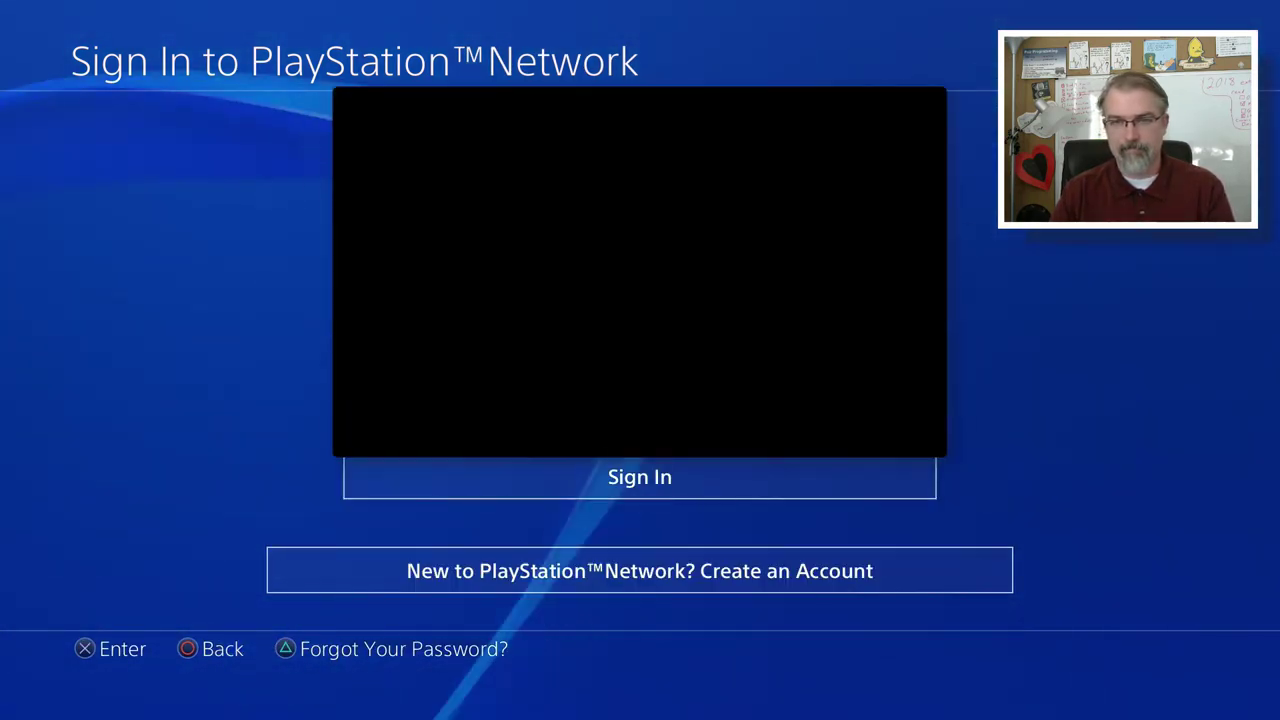
- Sign the new user in to PlayStation Network and acknowledge the saved sign-in information notice
{"action": "key", "text": "Return"}
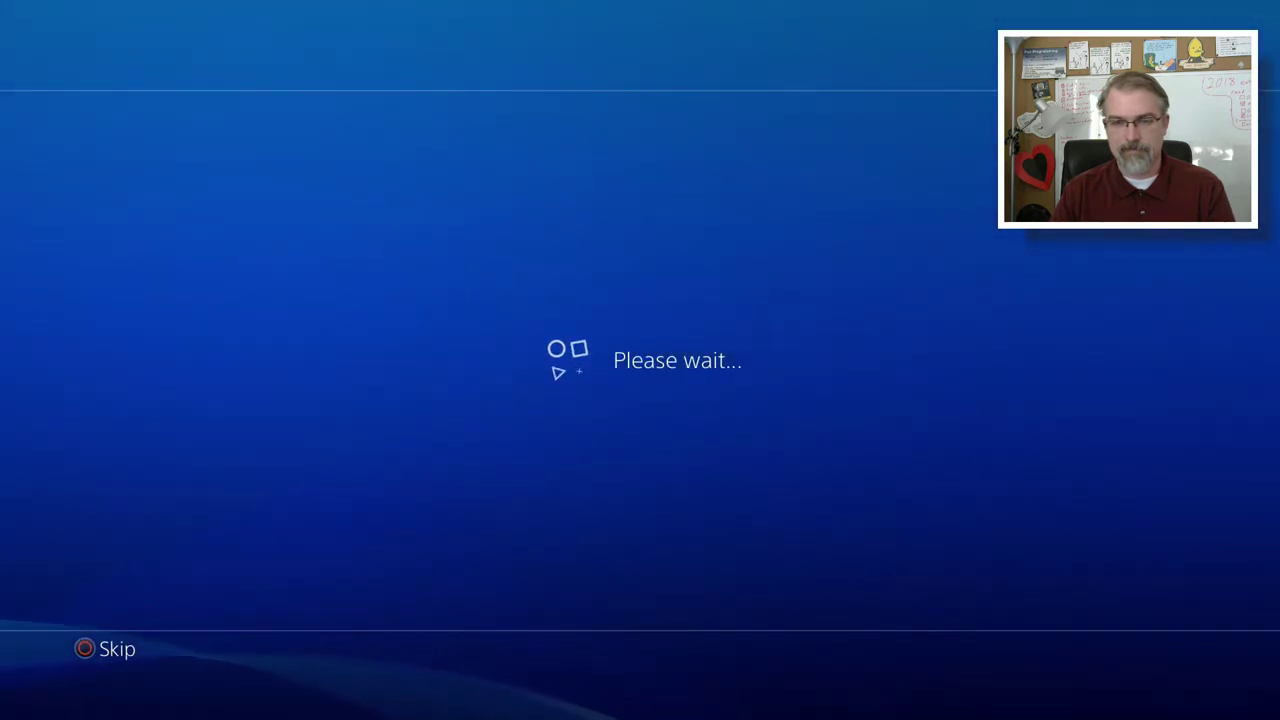
{"action": "key", "text": "Return"}
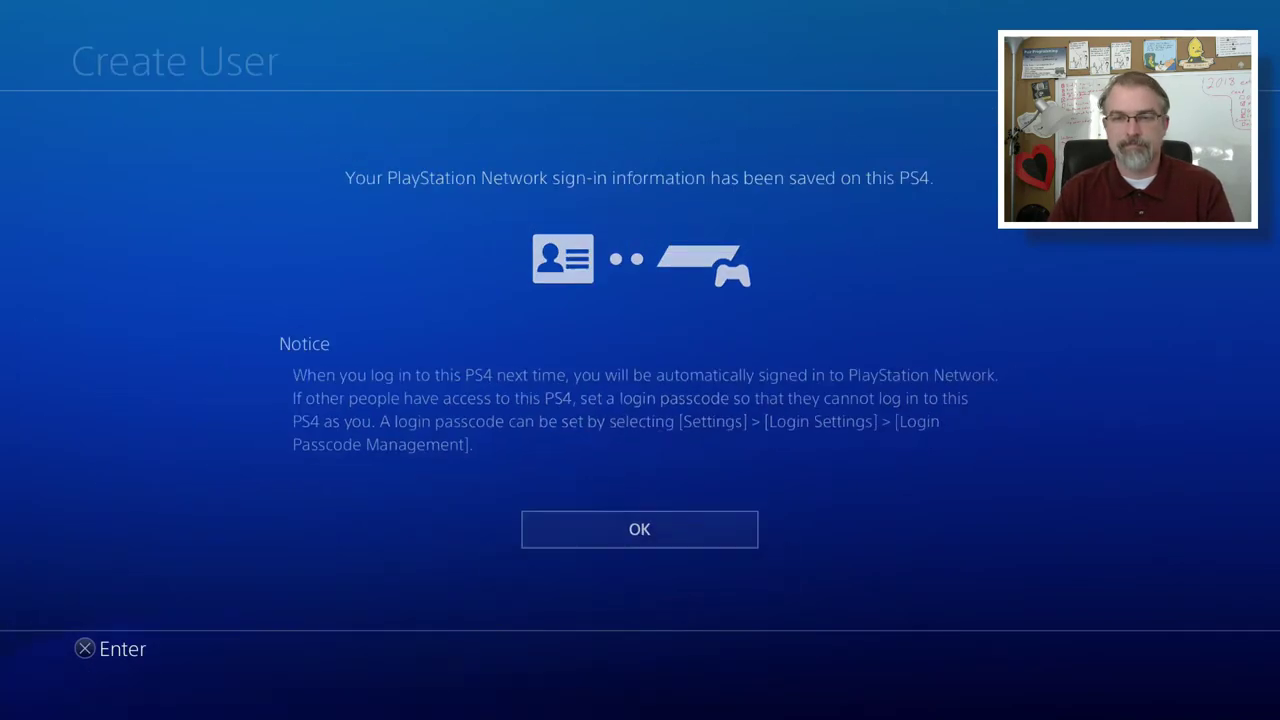
{"action": "key", "text": "Return"}
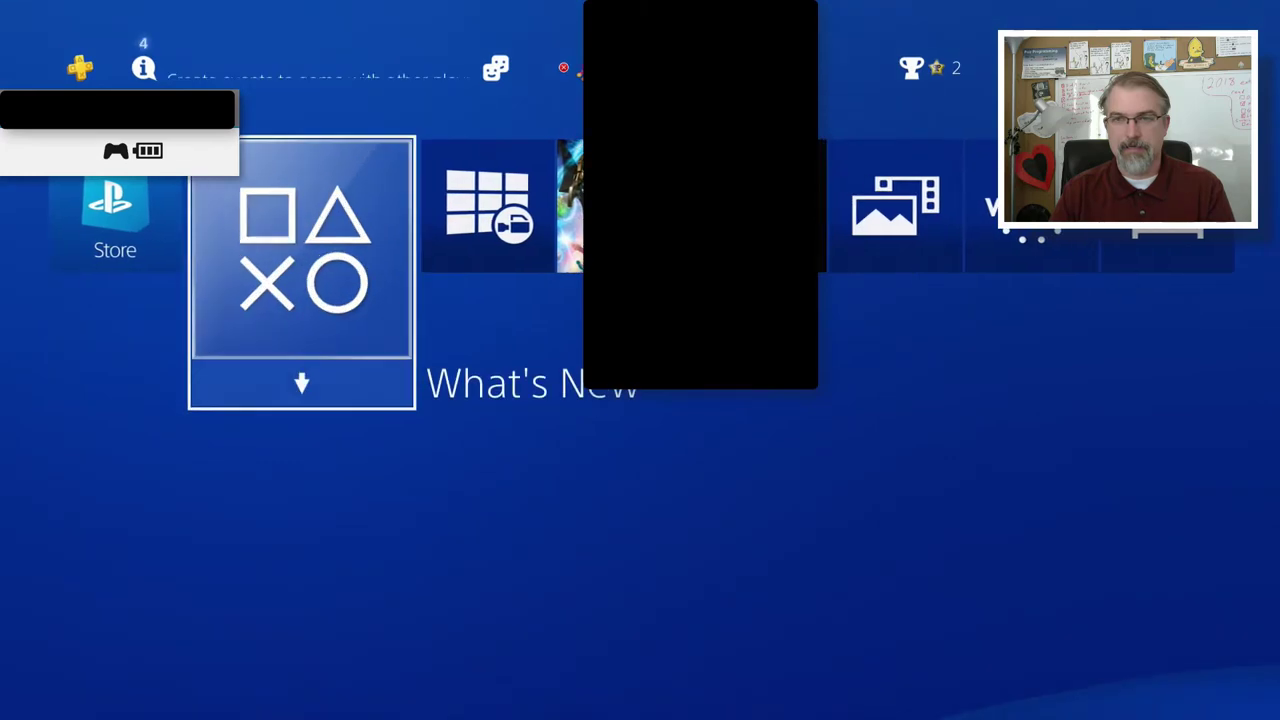
- Open the Settings from the new user's home screen
{"action": "key", "text": "Up"}
{"action": "key", "text": "Right"}
{"action": "key", "text": "Right"}
{"action": "key", "text": "Right"}
{"action": "key", "text": "Right"}
{"action": "key", "text": "Right"}
{"action": "key", "text": "Right"}
{"action": "key", "text": "Right"}
{"action": "key", "text": "Right"}
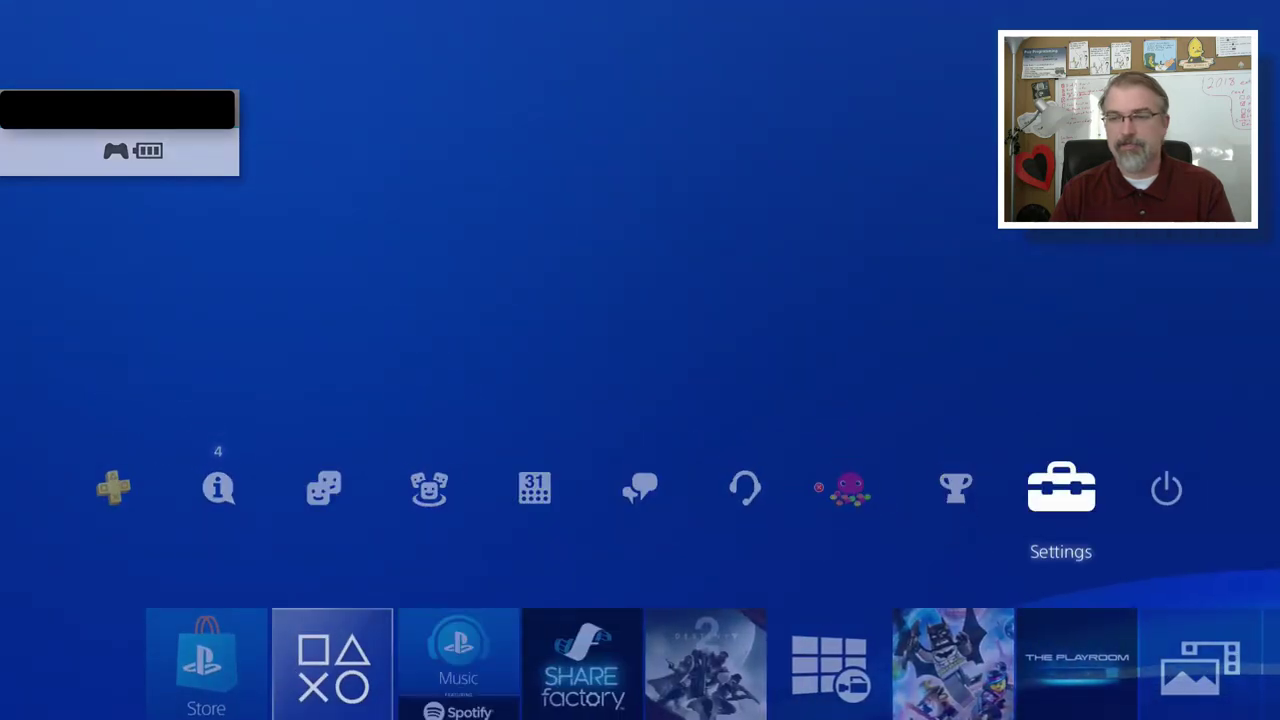
{"action": "key", "text": "Return"}
- Open Application Saved Data Management in the Settings
{"action": "key", "text": "Down"}
{"action": "key", "text": "Down"}
{"action": "key", "text": "Down"}
{"action": "key", "text": "Down"}
{"action": "key", "text": "Down"}
{"action": "key", "text": "Down"}
{"action": "key", "text": "Down"}
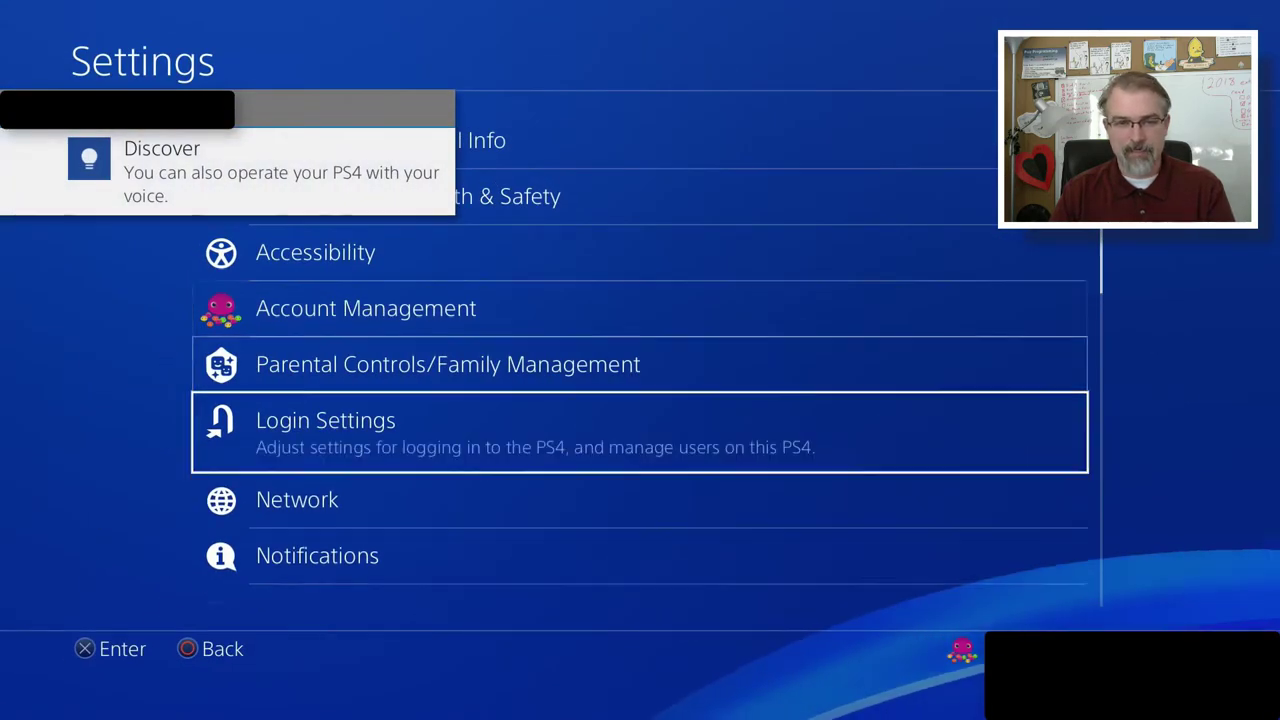
{"action": "key", "text": "Down"}
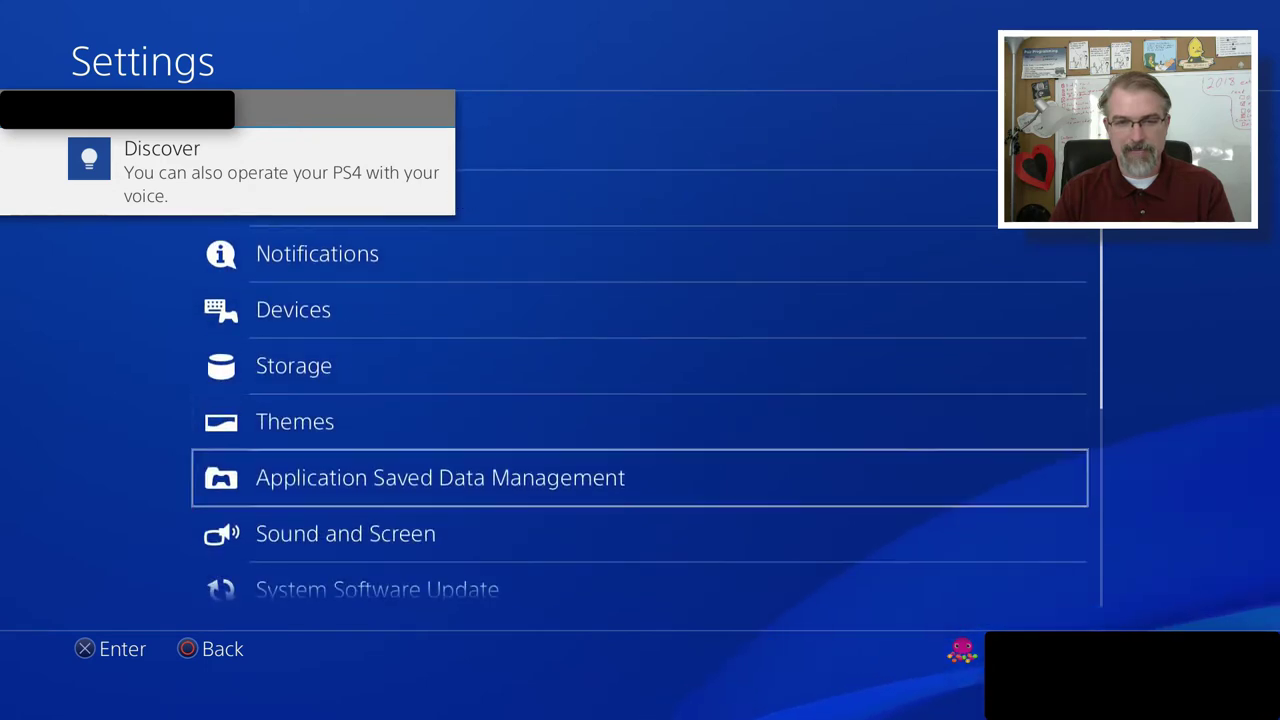
{"action": "key", "text": "Return"}
- Open the list of saved data on the USB storage device for copying to system storage
{"action": "key", "text": "Down"}
{"action": "key", "text": "Down"}
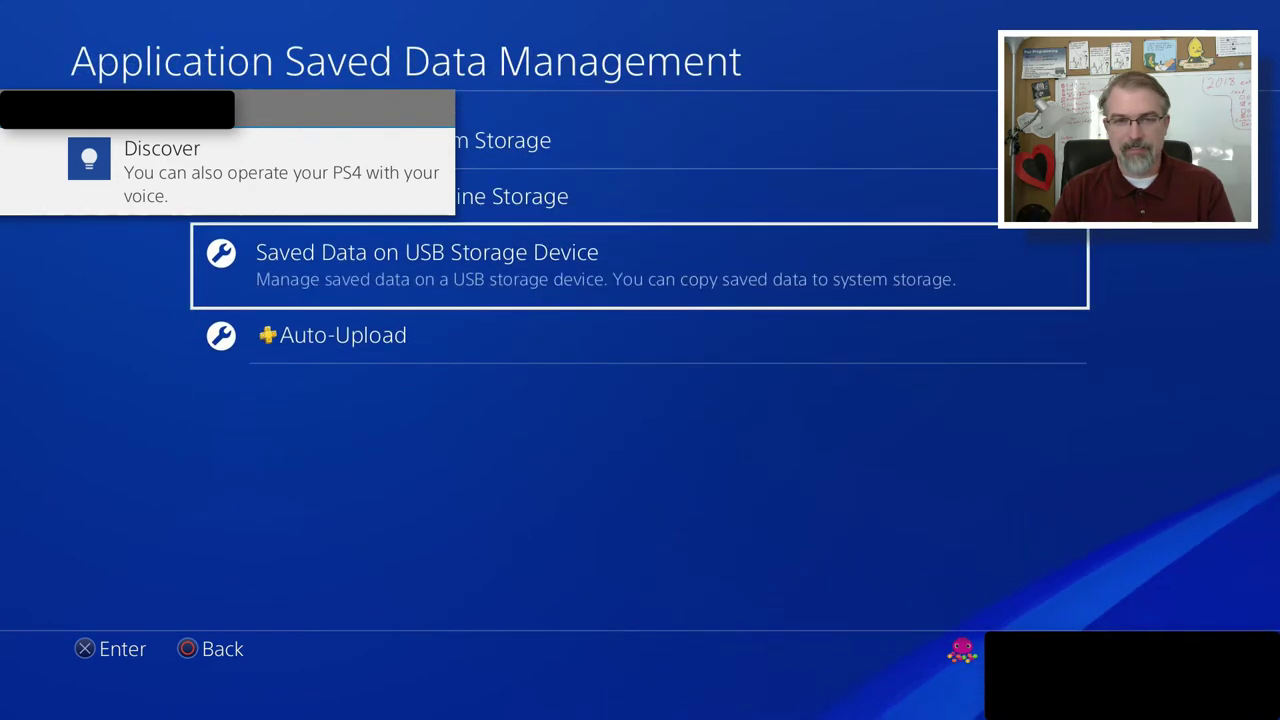
{"action": "key", "text": "Return"}
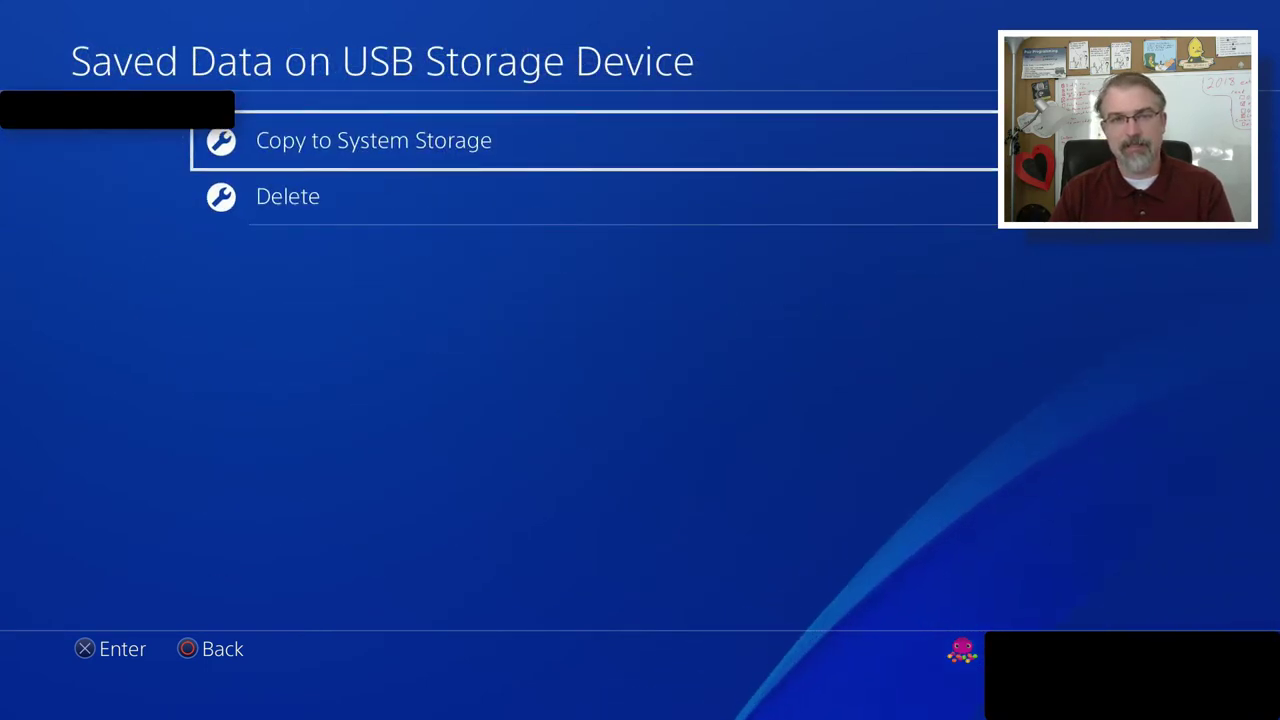
{"action": "key", "text": "Return"}
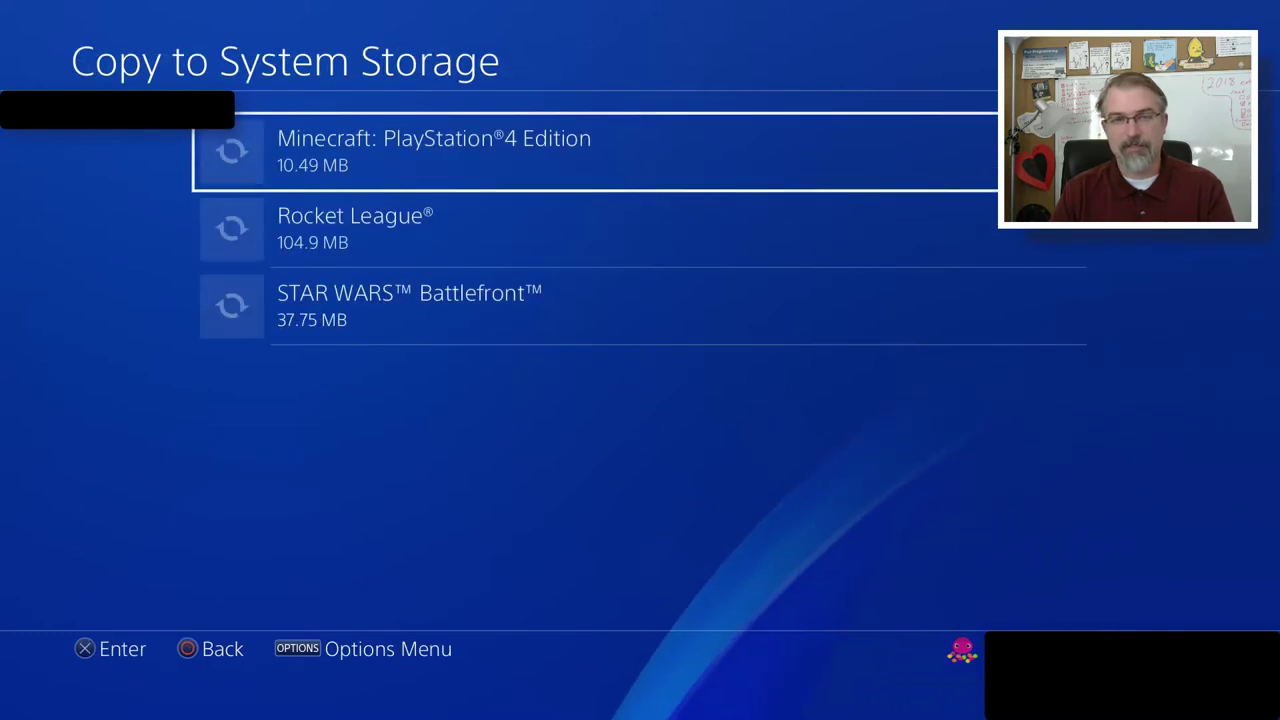
- Copy the saved data of all listed applications to system storage and return to the home screen
{"action": "key", "text": "Menu"}
{"action": "key", "text": "Return"}
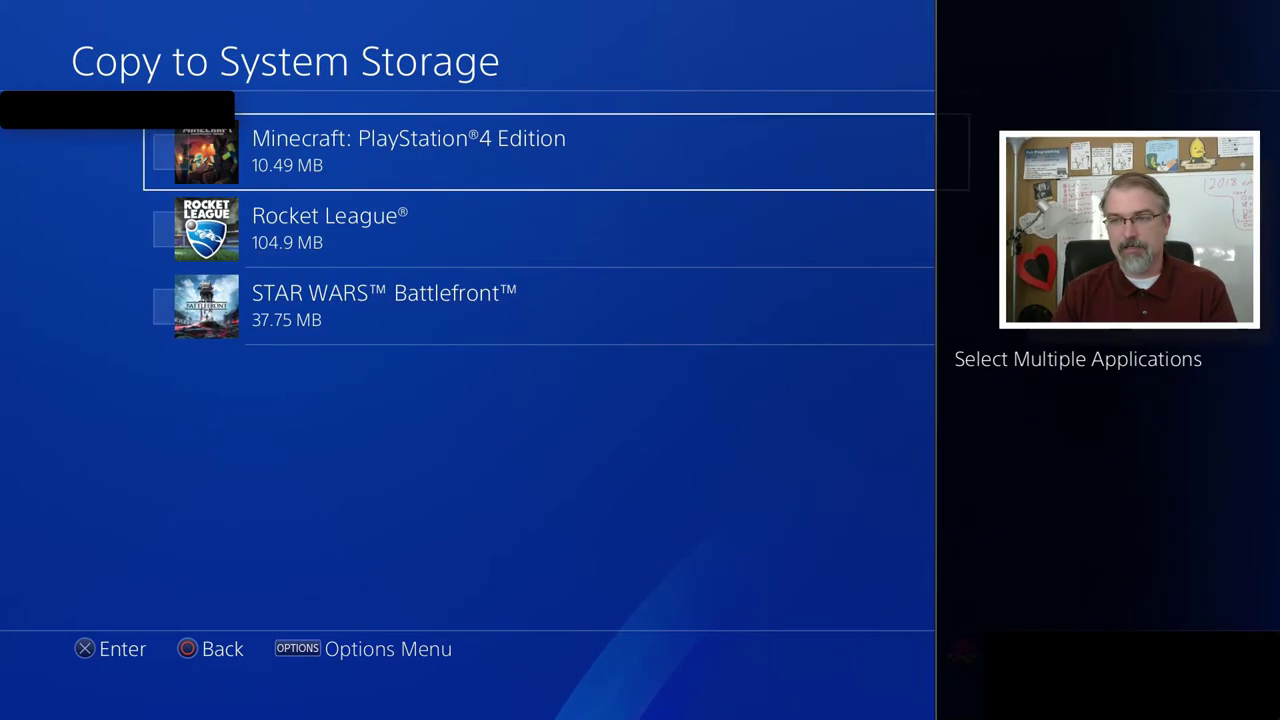
{"action": "key", "text": "Down"}
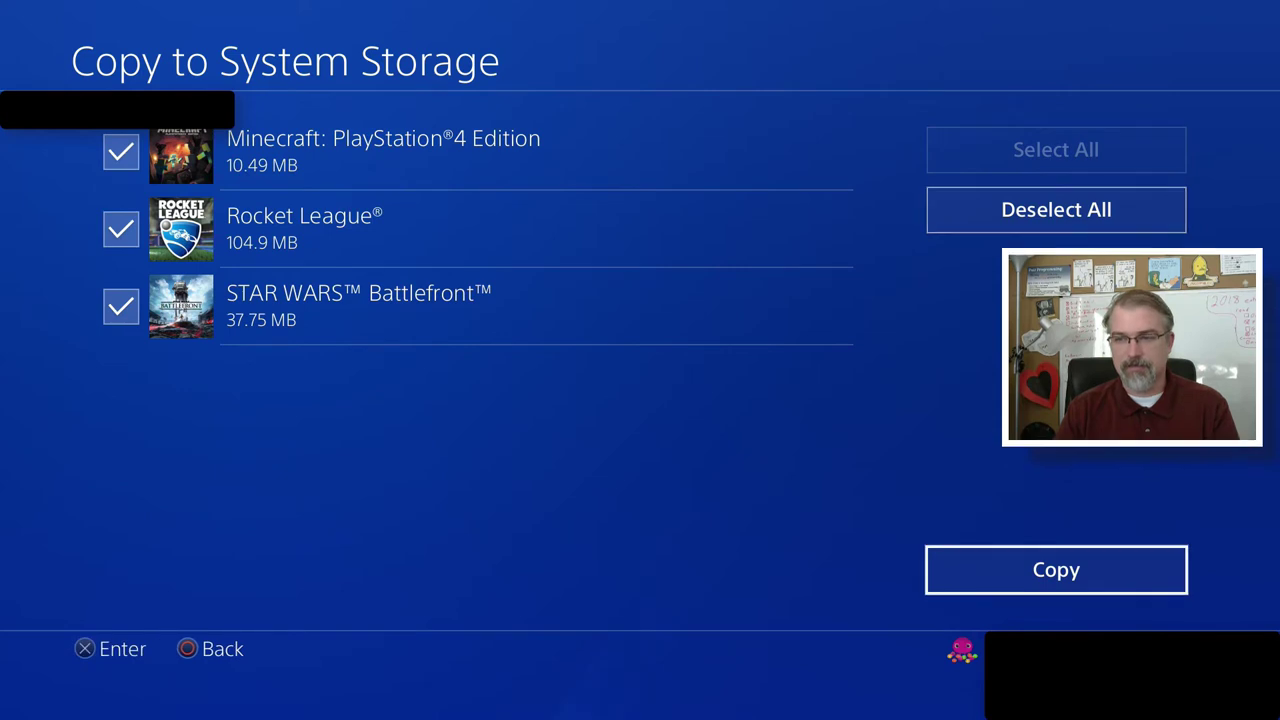
{"action": "key", "text": "Return"}
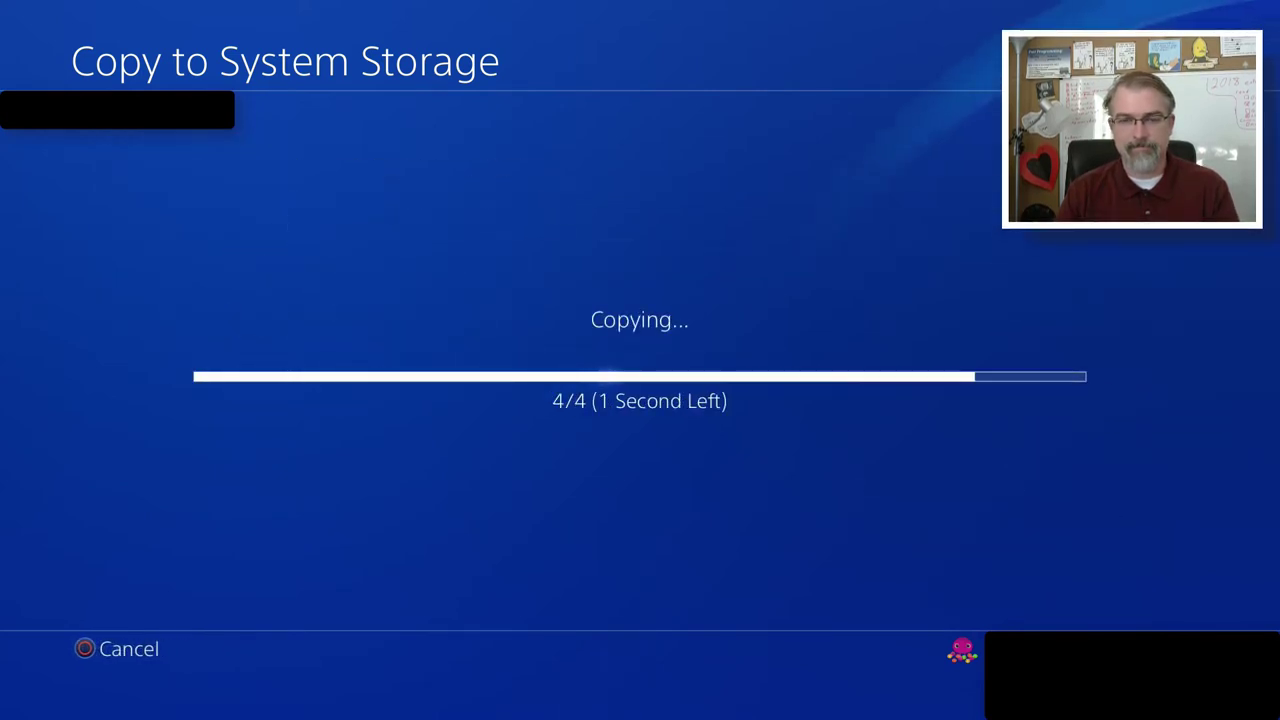
{"action": "key", "text": "Escape"}
{"action": "key", "text": "Escape"}
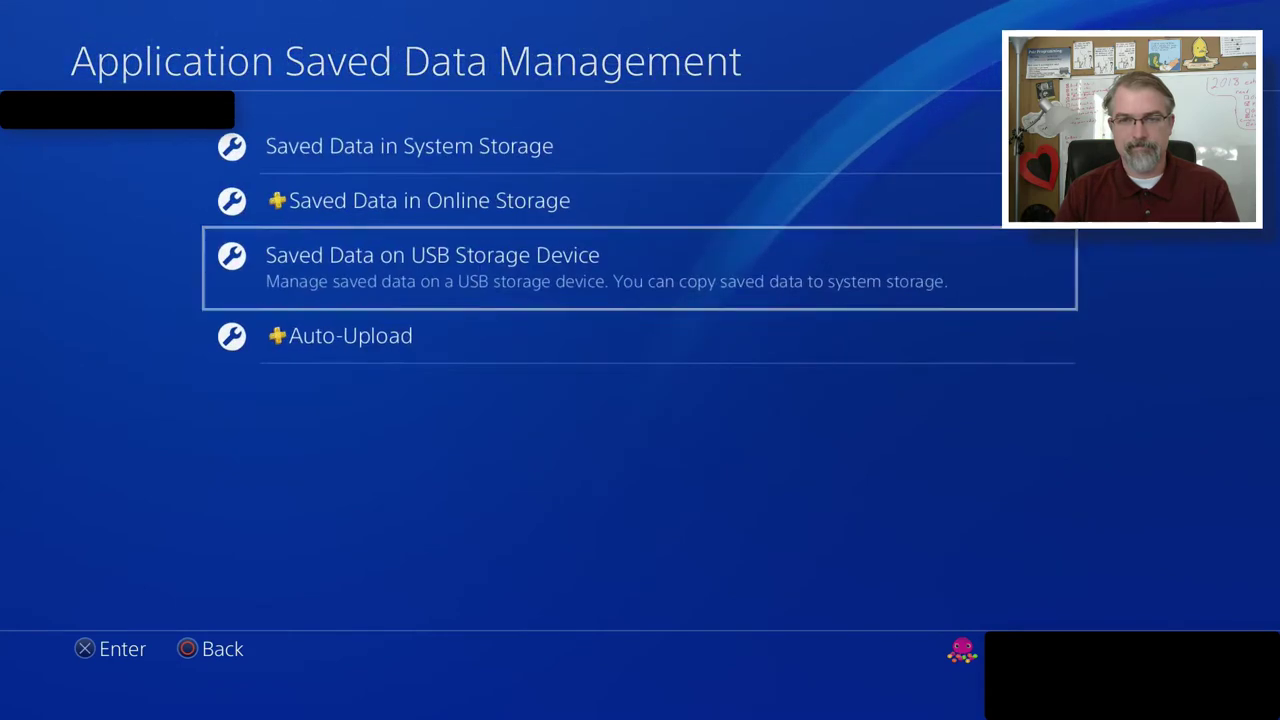
{"action": "key", "text": "Escape"}
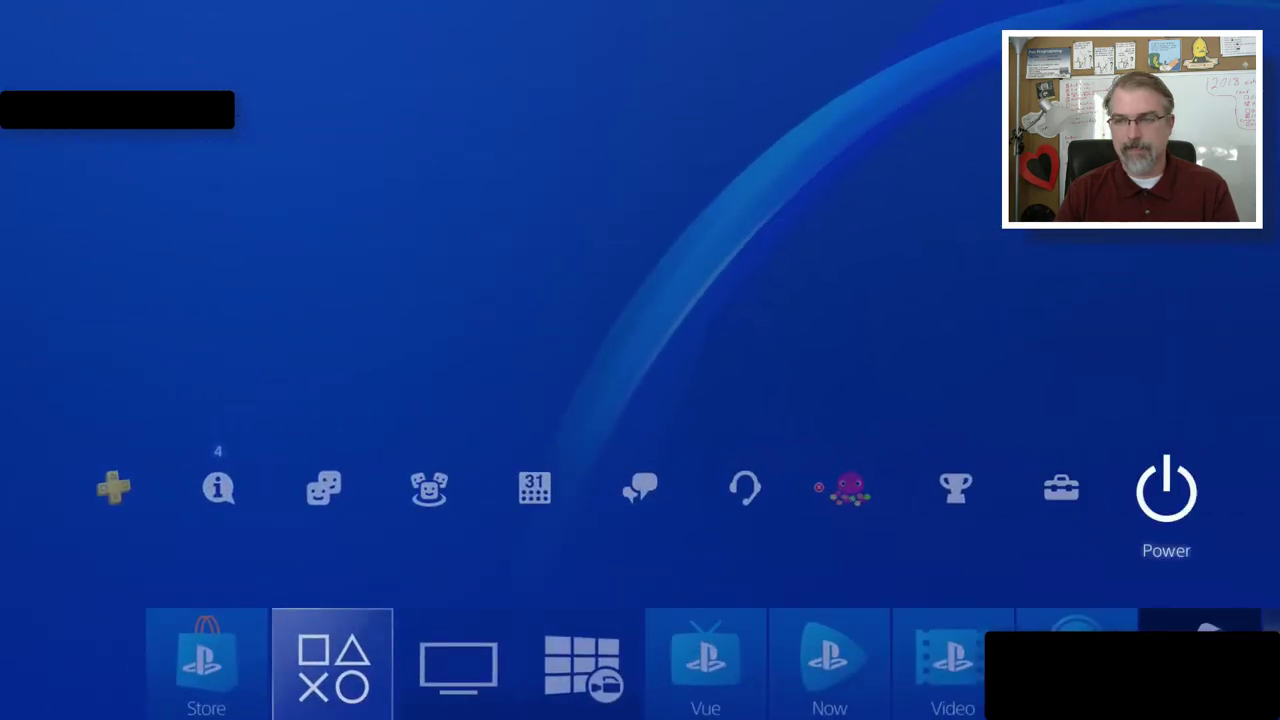
- Switch to a new PS4 user, choose to create a user and accept the user agreement
{"action": "key", "text": "Return"}
{"action": "key", "text": "Up"}
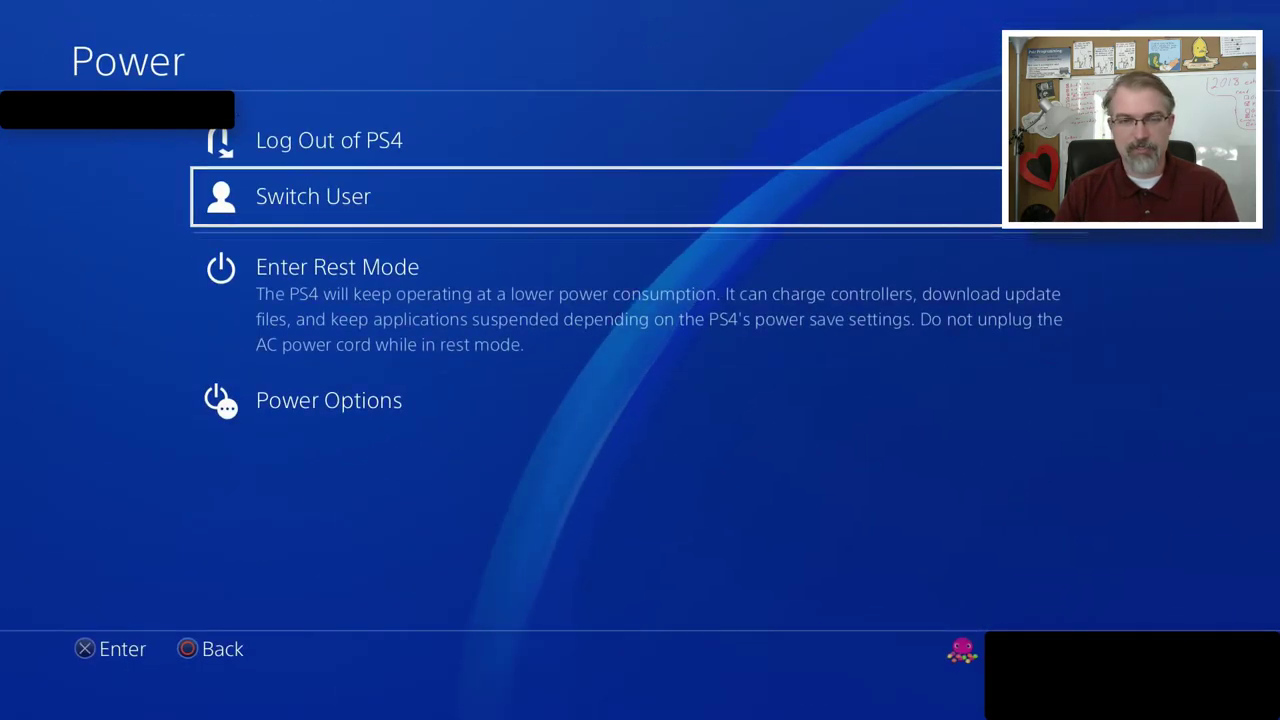
{"action": "key", "text": "Return"}
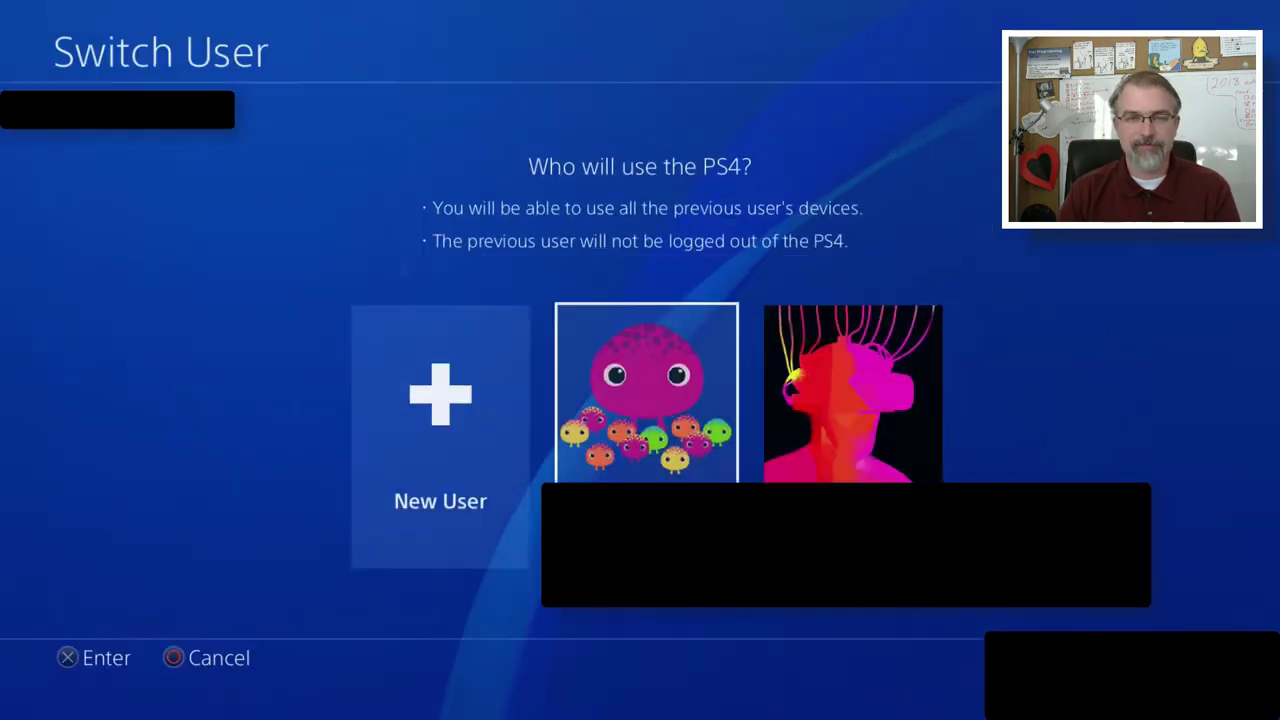
{"action": "key", "text": "Left"}
{"action": "key", "text": "Return"}
{"action": "key", "text": "Return"}
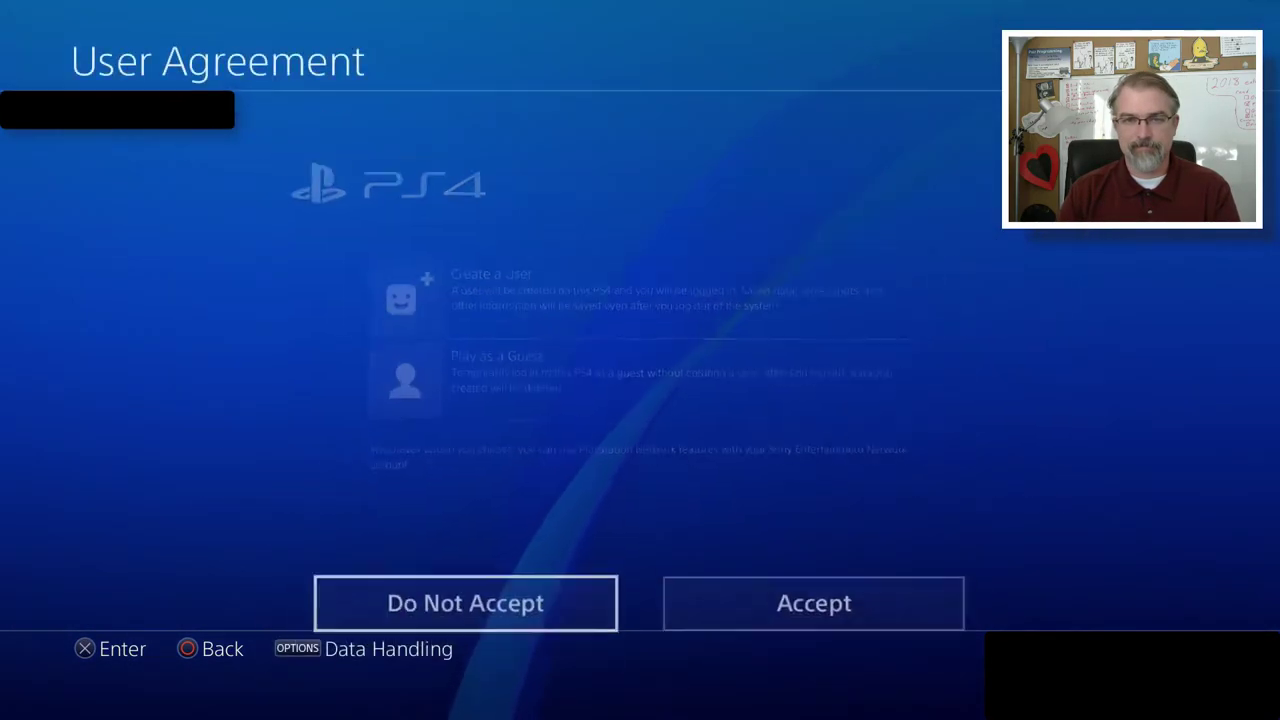
{"action": "key", "text": "Return"}
{"action": "key", "text": "Return"}
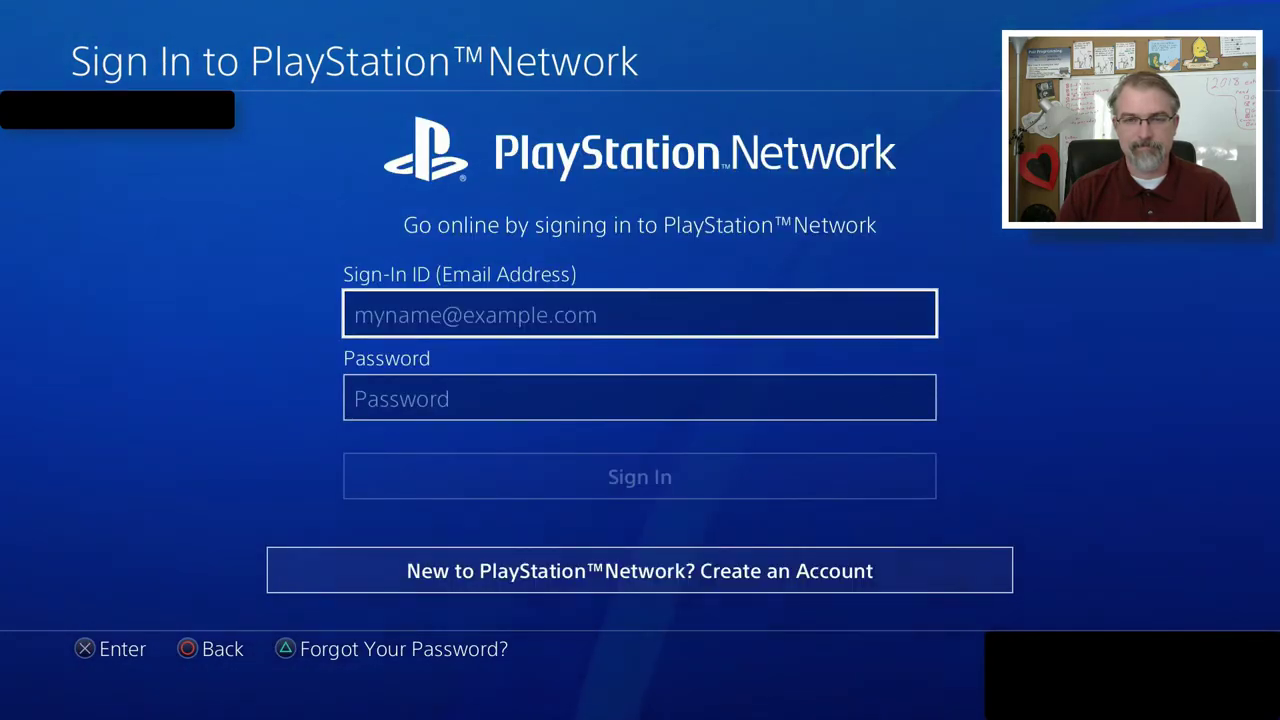
- Sign in to PlayStation Network with the account's e-mail and password and finish creating the user
{"action": "key", "text": "Return"}
{"action": "key", "text": "Down"}
{"action": "key", "text": "Down"}
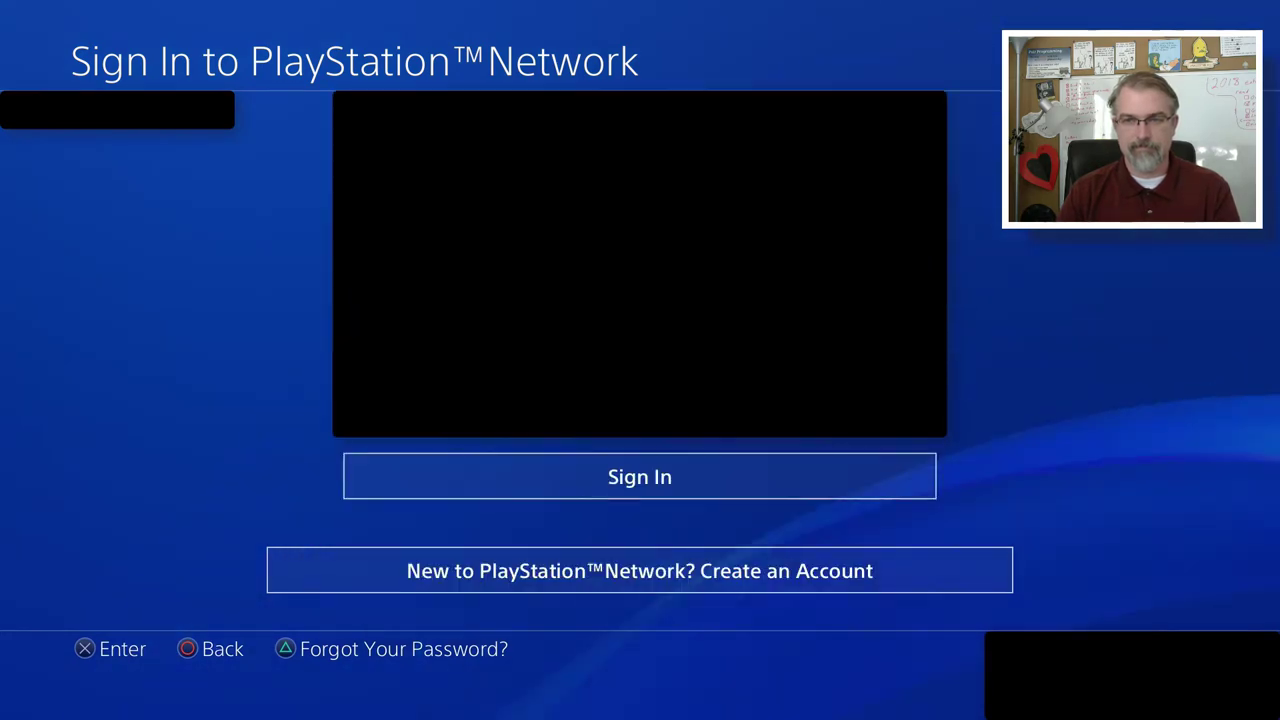
{"action": "key", "text": "Return"}
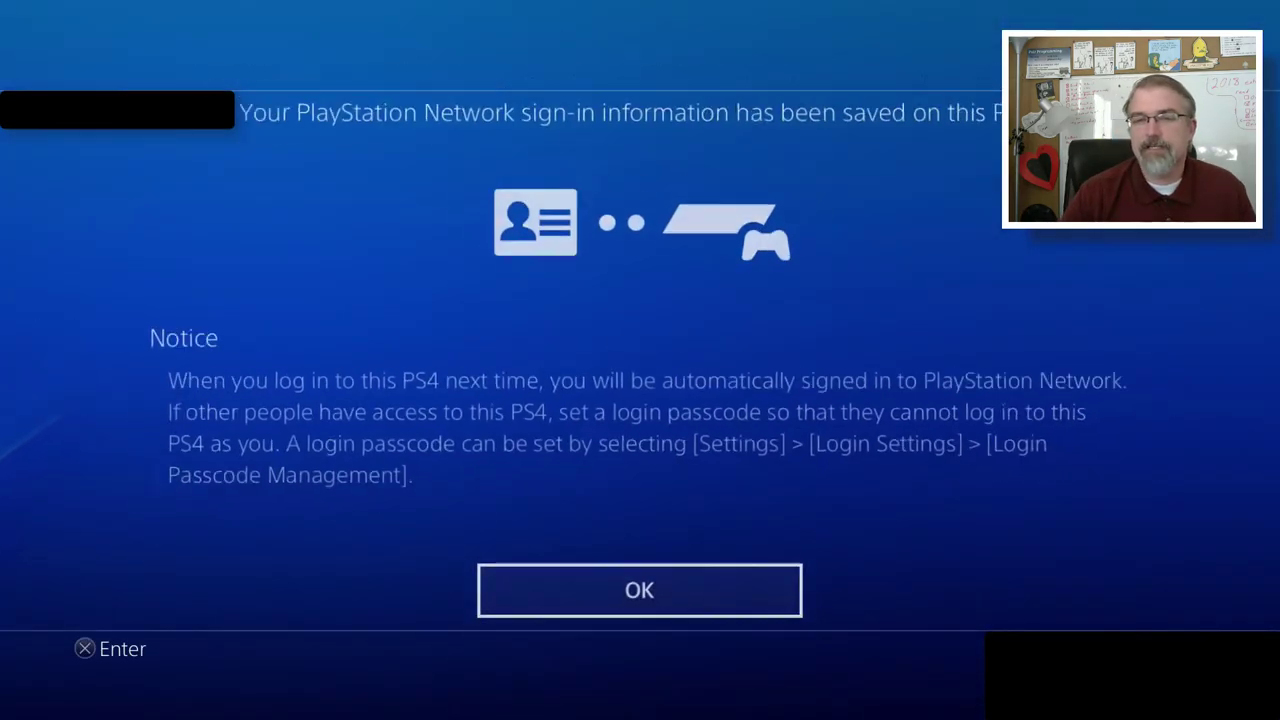
{"action": "key", "text": "Return"}
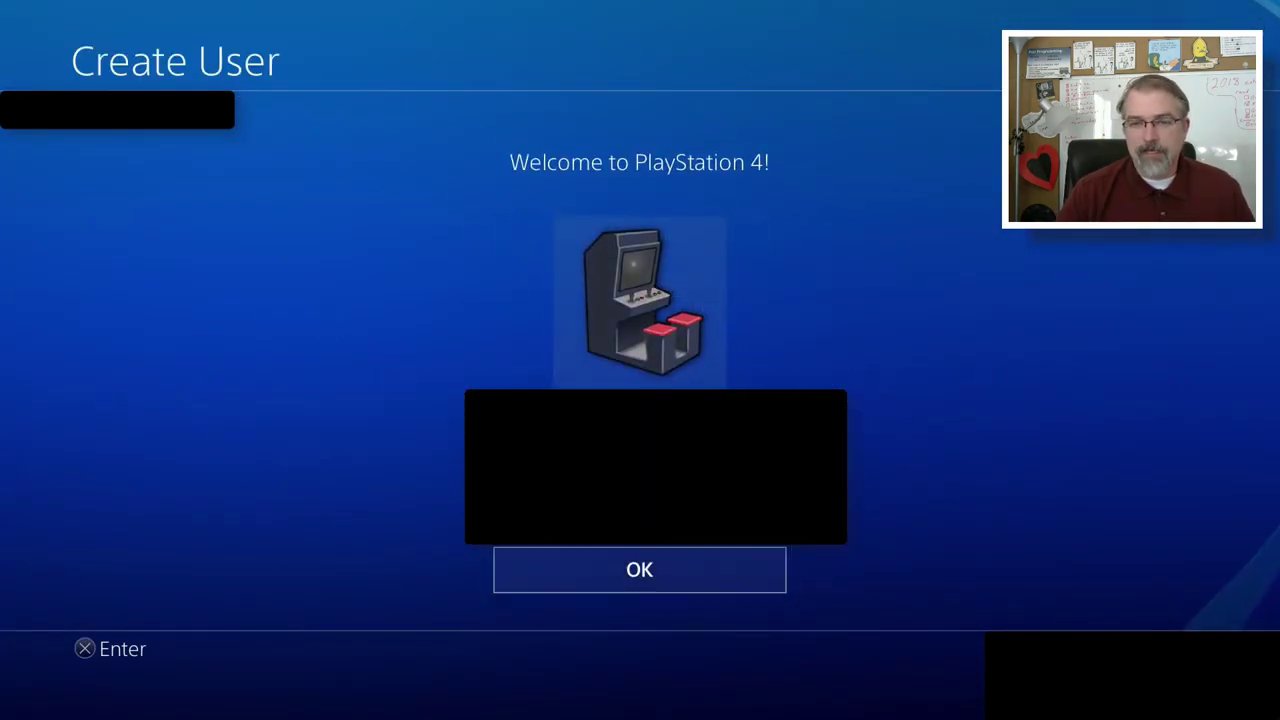
{"action": "key", "text": "Return"}
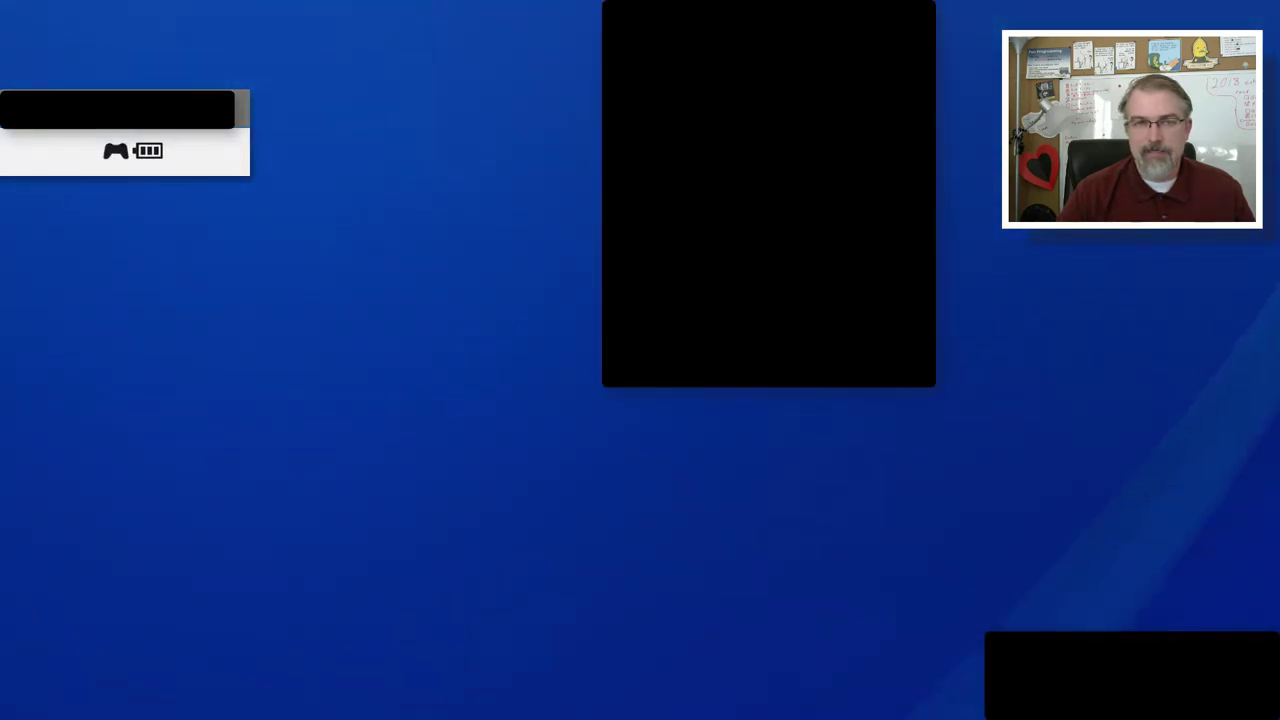
- Open the Settings from the newly created user's home screen
{"action": "key", "text": "Up"}
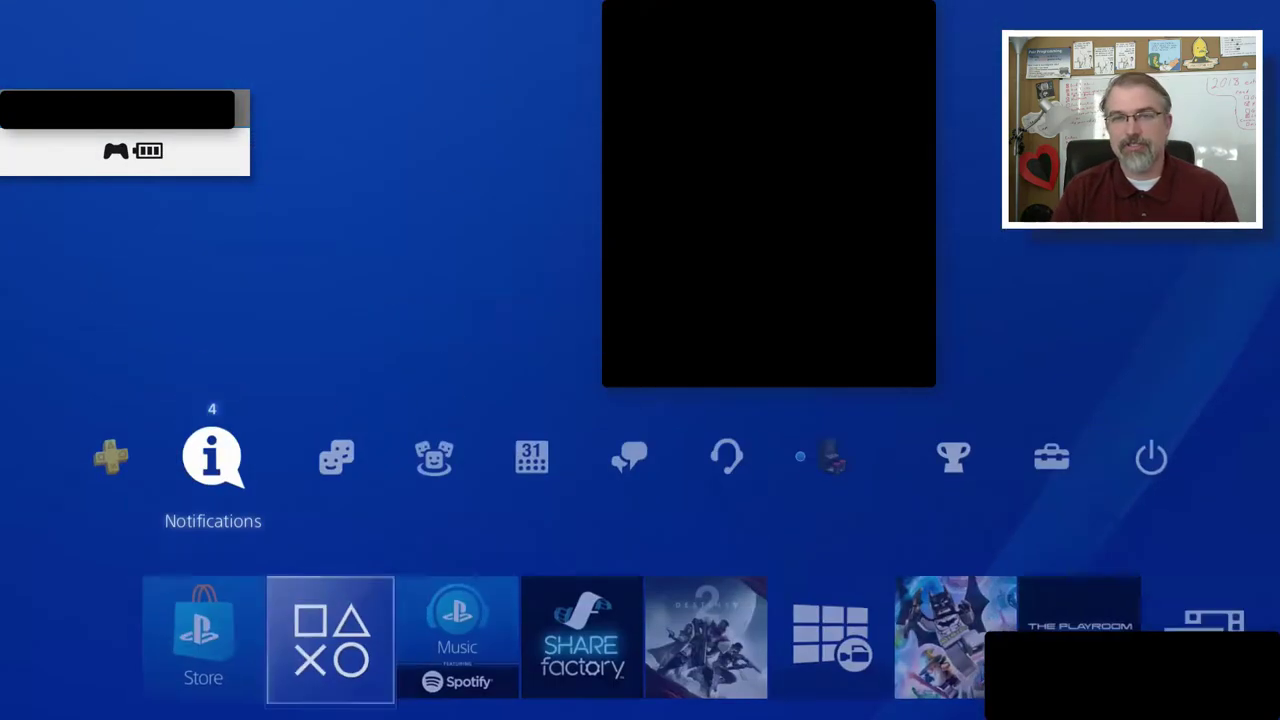
{"action": "key", "text": "Right"}
{"action": "key", "text": "Right"}
{"action": "key", "text": "Right"}
{"action": "key", "text": "Right"}
{"action": "key", "text": "Right"}
{"action": "key", "text": "Right"}
{"action": "key", "text": "Right"}
{"action": "key", "text": "Right"}
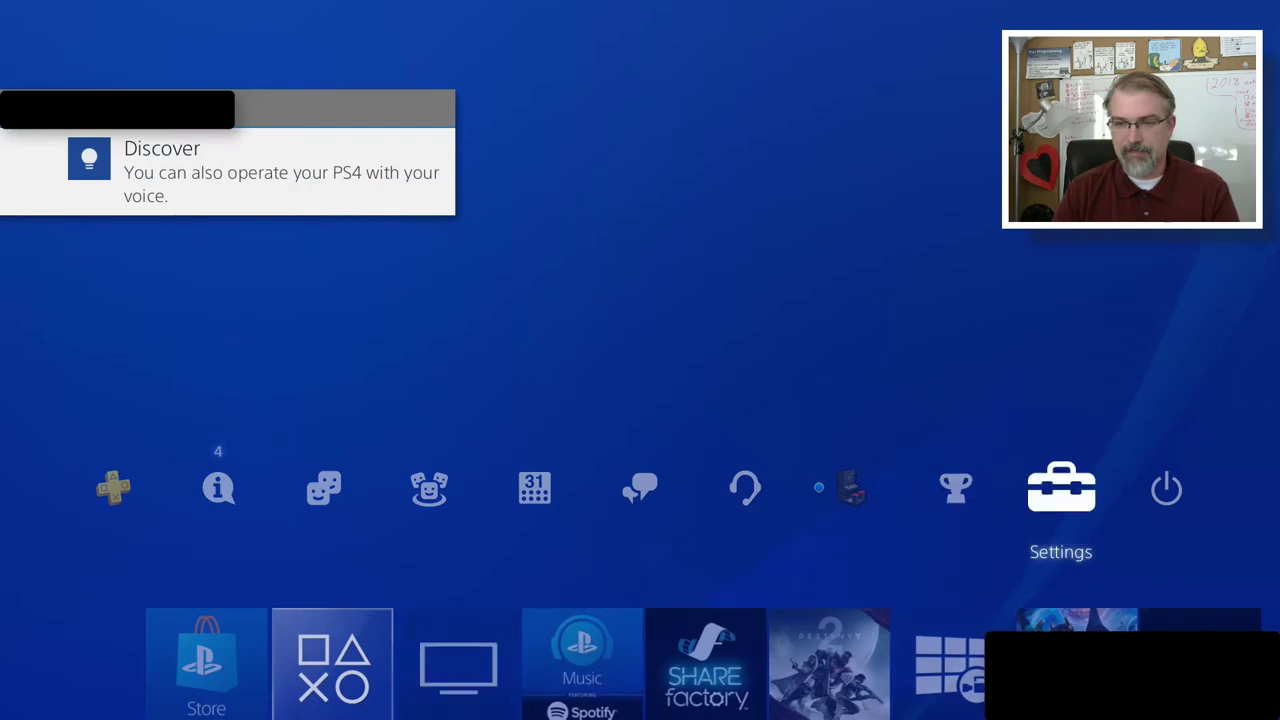
{"action": "key", "text": "Return"}
- Open Application Saved Data Management in the Settings
{"action": "key", "text": "Down"}
{"action": "key", "text": "Down"}
{"action": "key", "text": "Down"}
{"action": "key", "text": "Down"}
{"action": "key", "text": "Down"}
{"action": "key", "text": "Down"}
{"action": "key", "text": "Down"}
{"action": "key", "text": "Down"}
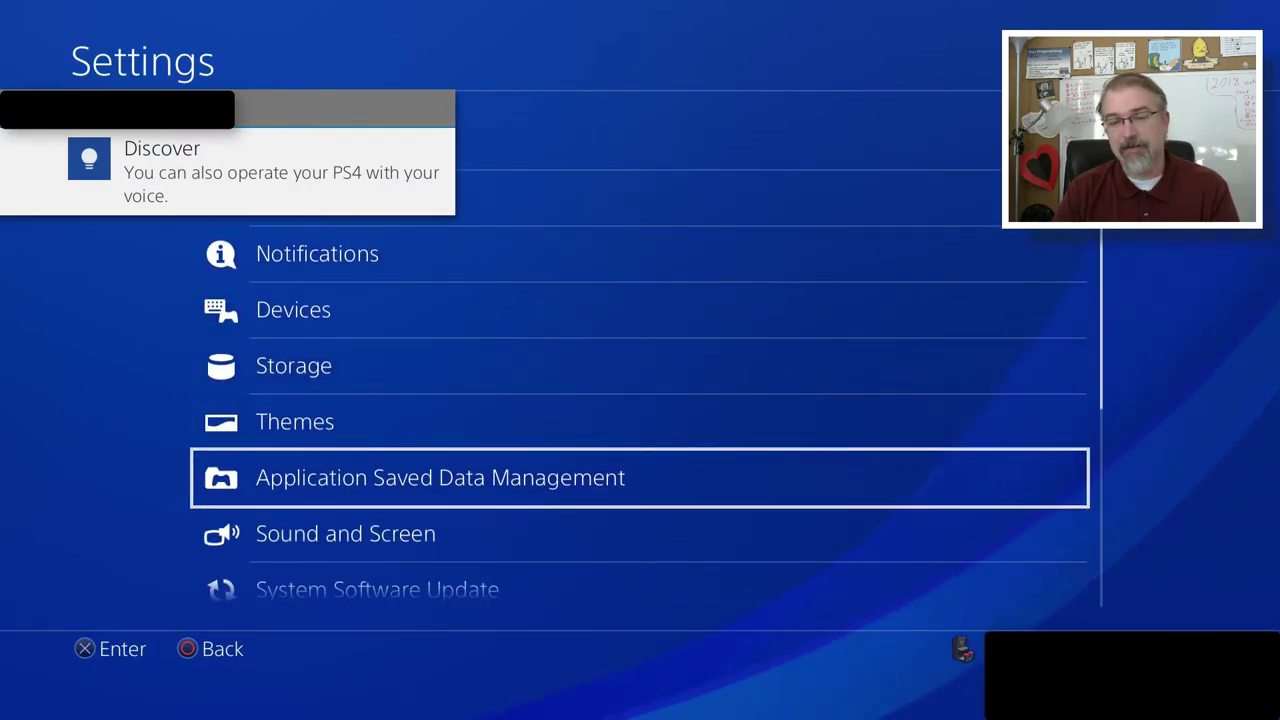
{"action": "key", "text": "Return"}
- Open the list of saved data on the USB storage device for copying to system storage
{"action": "key", "text": "Down"}
{"action": "key", "text": "Down"}
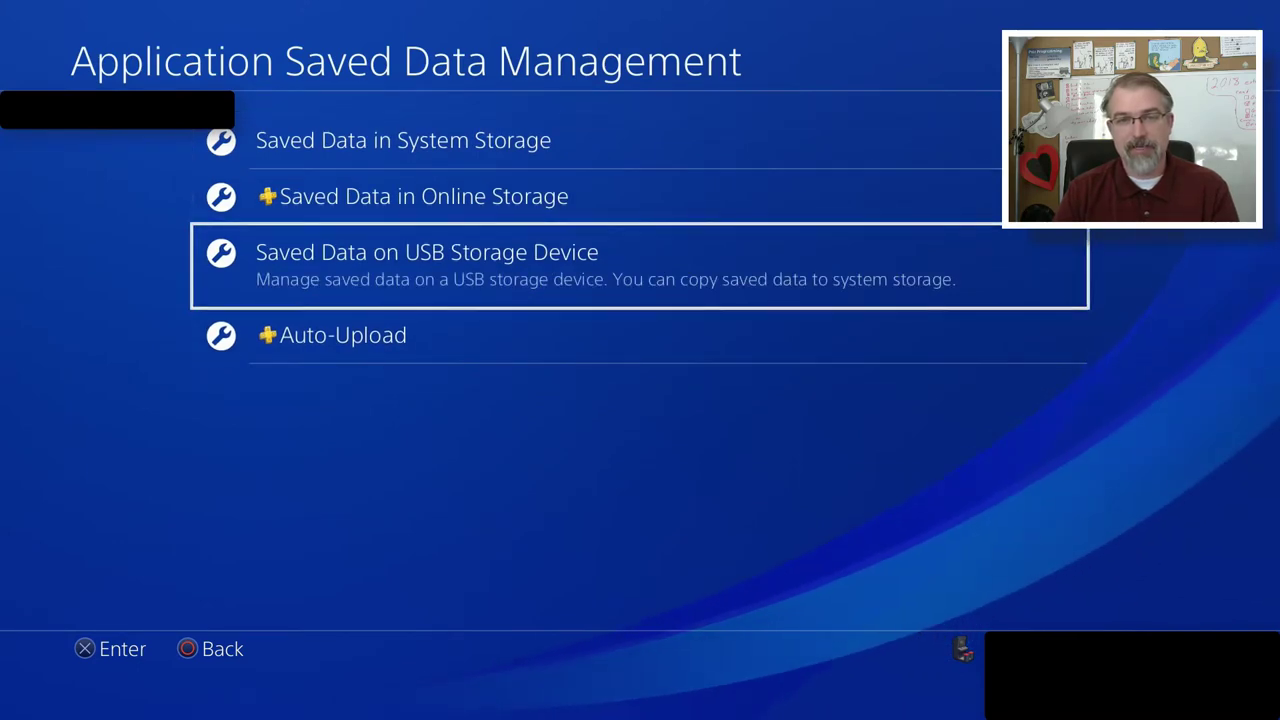
{"action": "key", "text": "Return"}
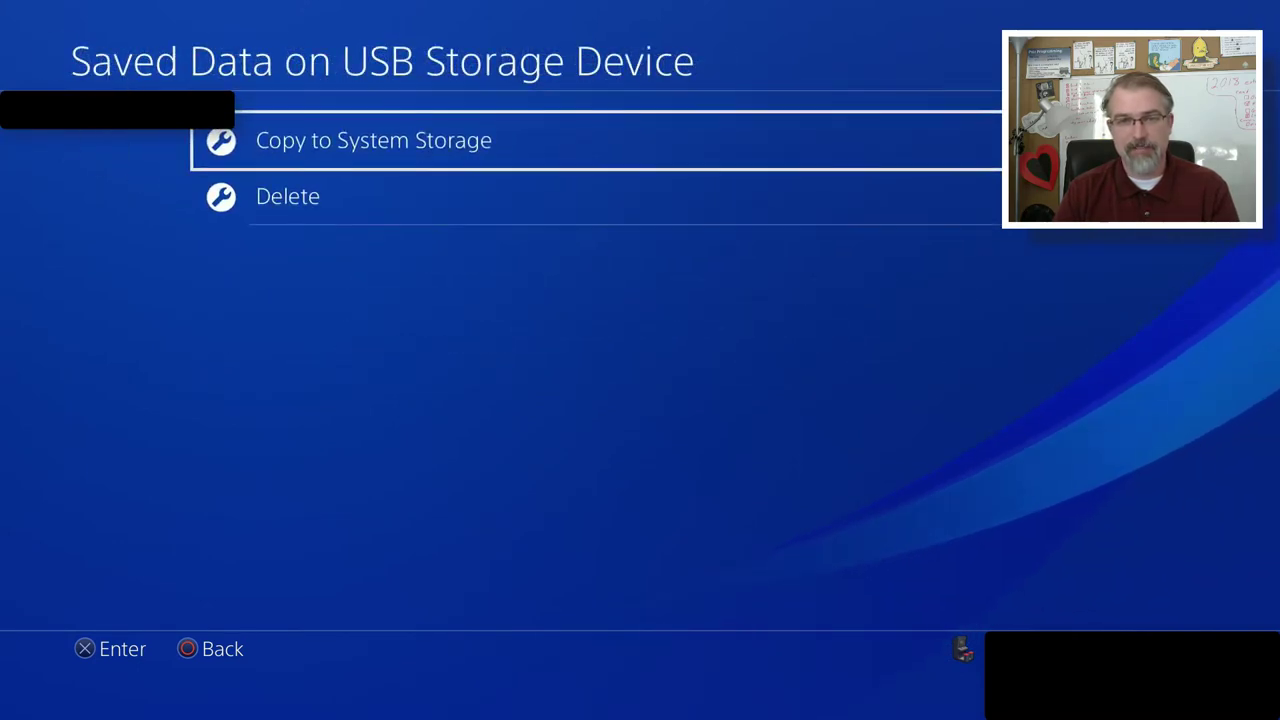
{"action": "key", "text": "Return"}
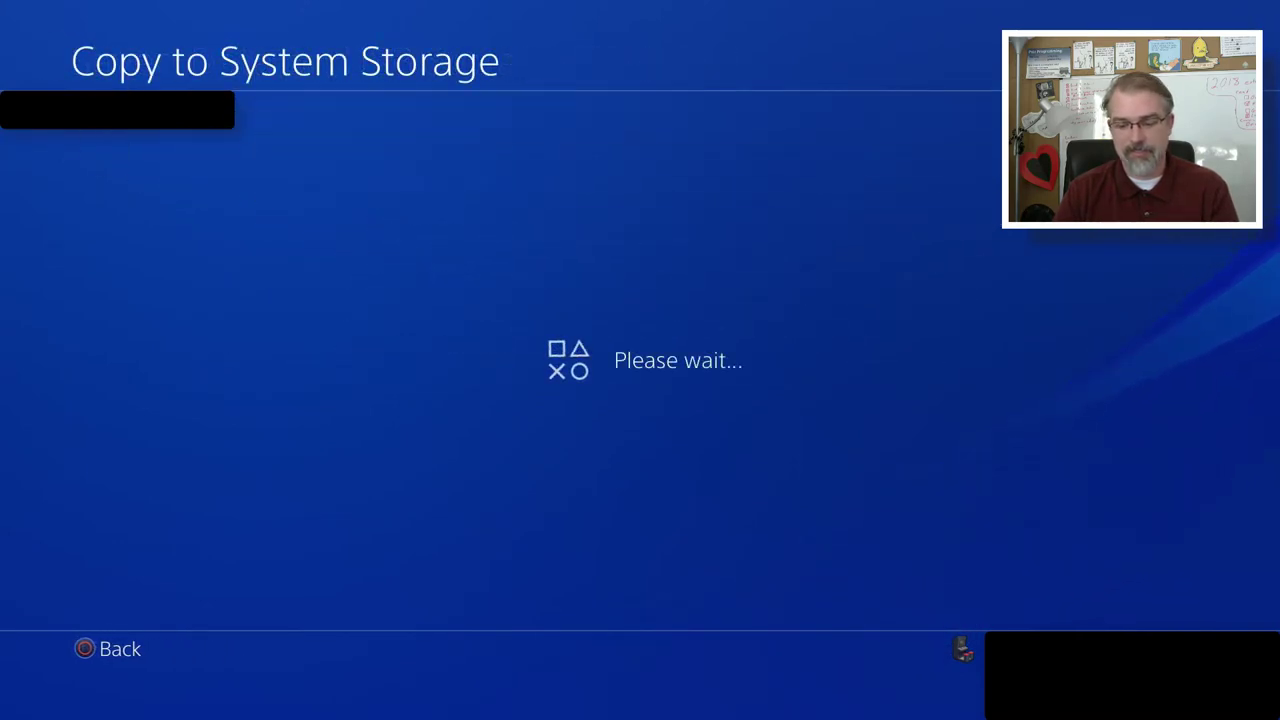
- Copy the saved data of all listed applications to system storage and return to the home screen
{"action": "key", "text": "Menu"}
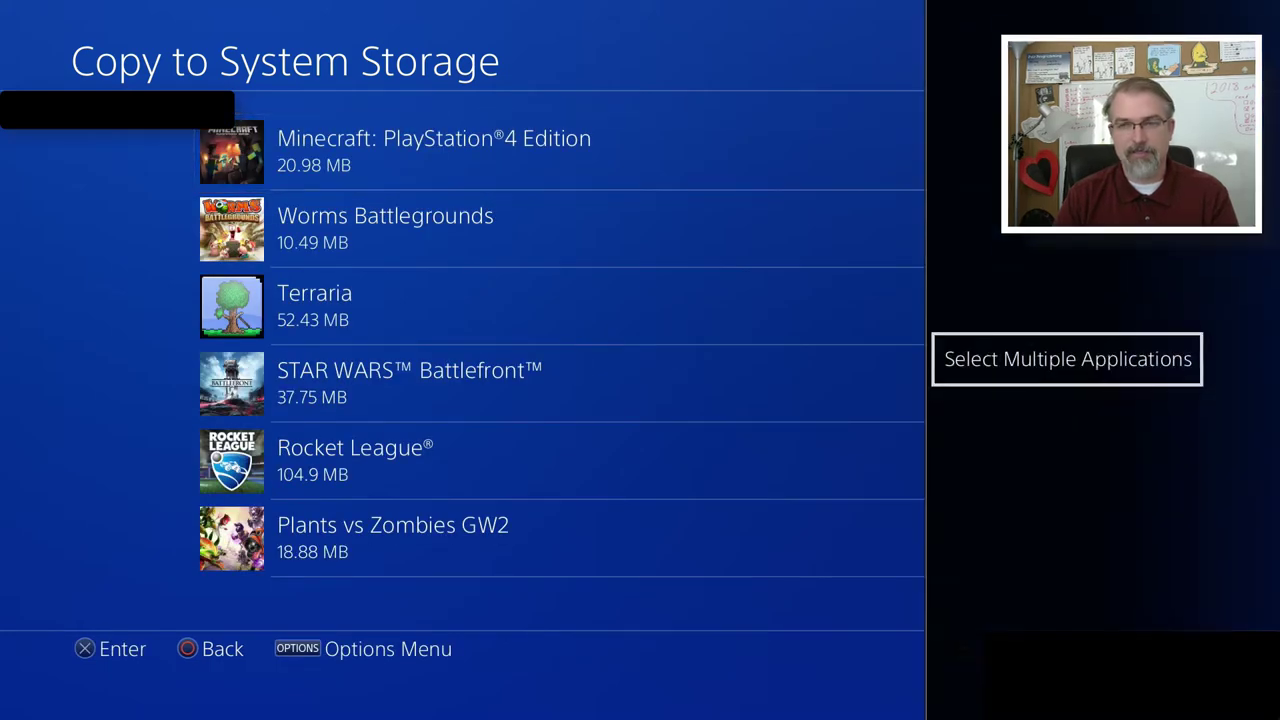
{"action": "key", "text": "Return"}
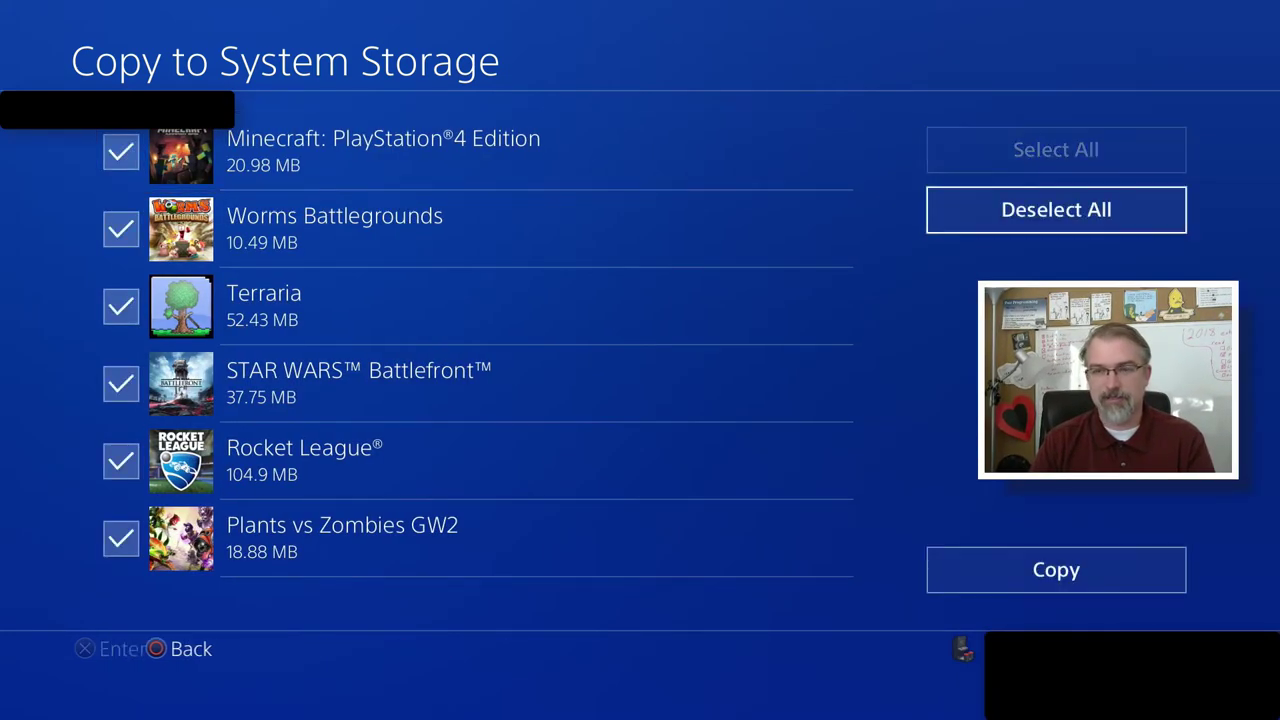
{"action": "key", "text": "Down"}
{"action": "key", "text": "Return"}
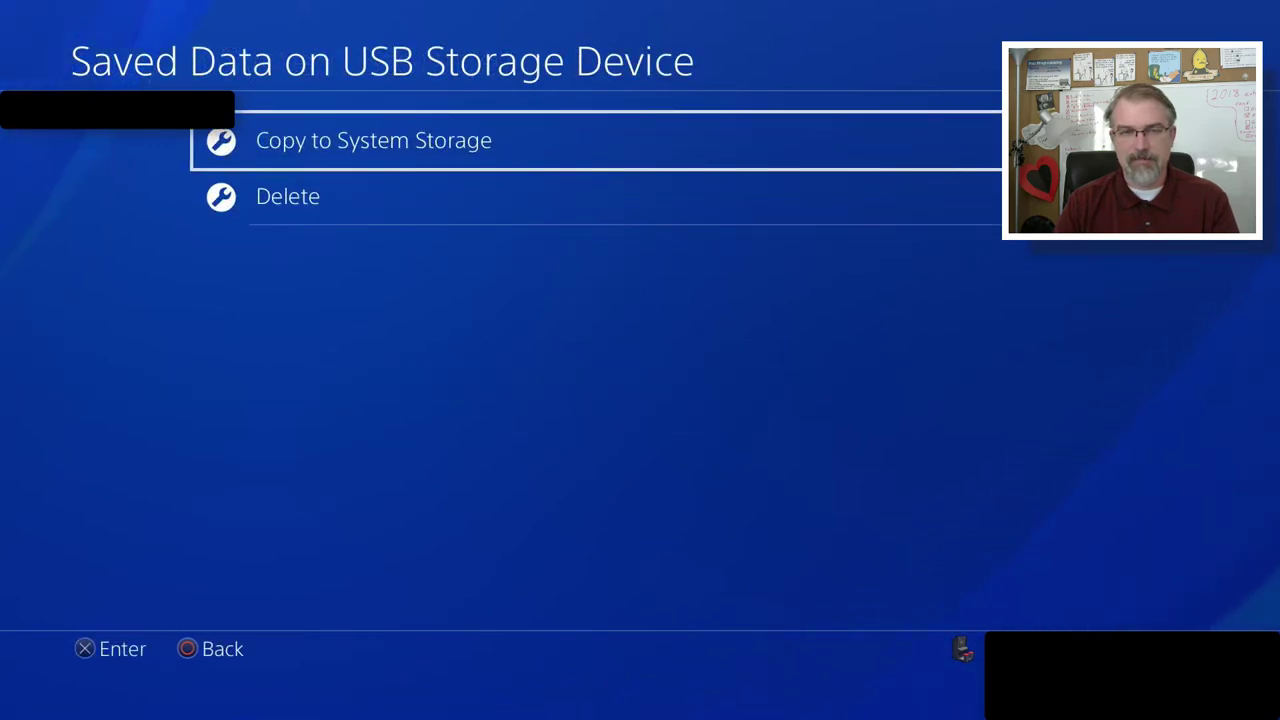
{"action": "key", "text": "Escape"}
{"action": "key", "text": "Escape"}
{"action": "key", "text": "Escape"}
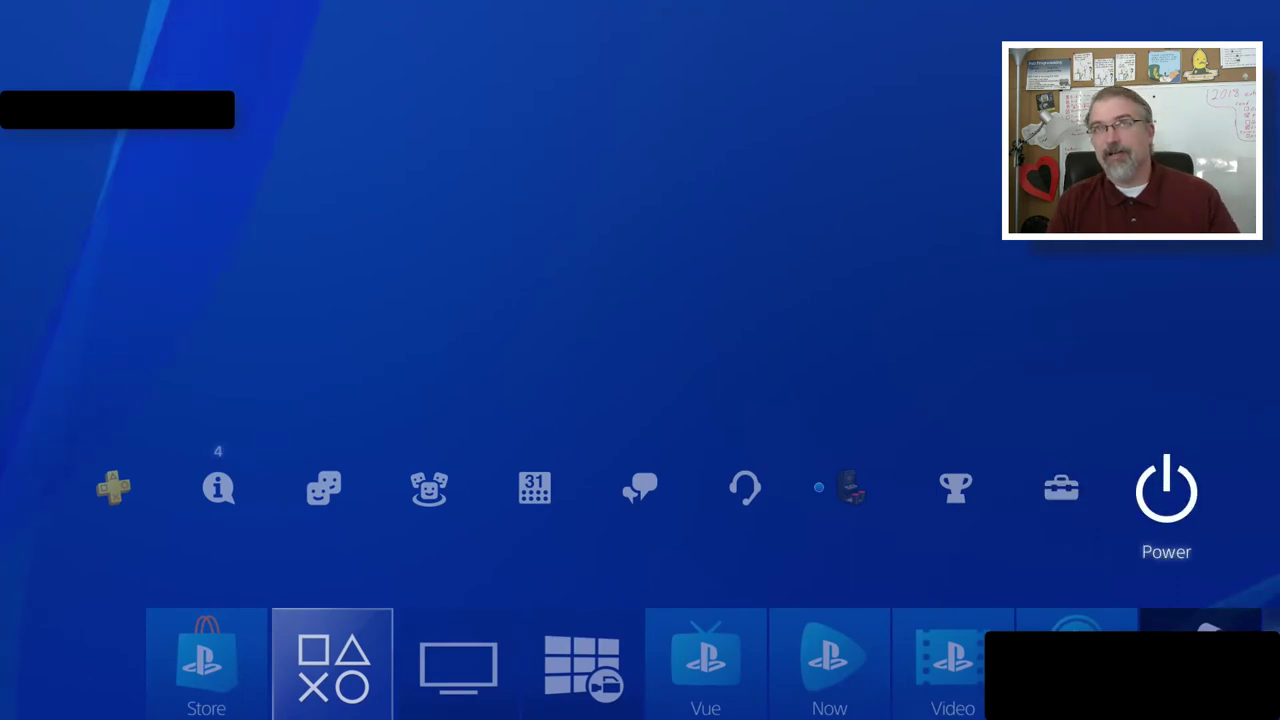
- Switch users again, add another new user and choose to create a user on the PS4
{"action": "key", "text": "Return"}
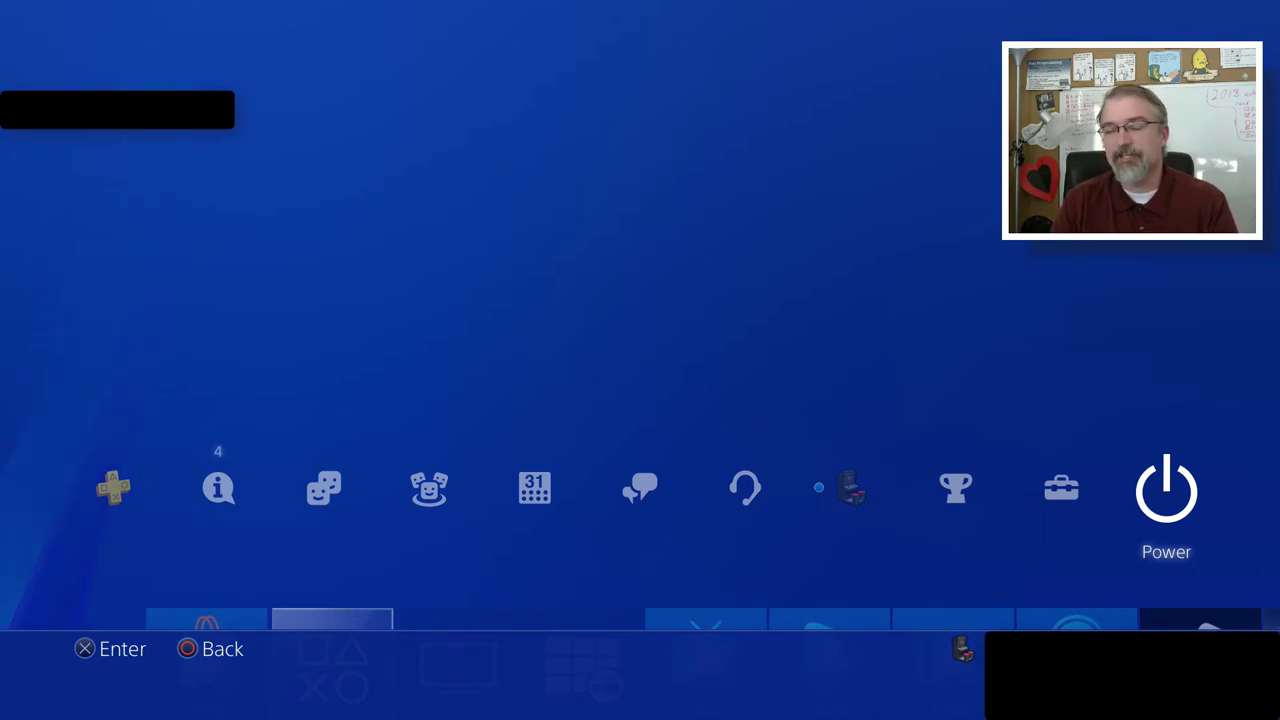
{"action": "key", "text": "Return"}
{"action": "key", "text": "Return"}
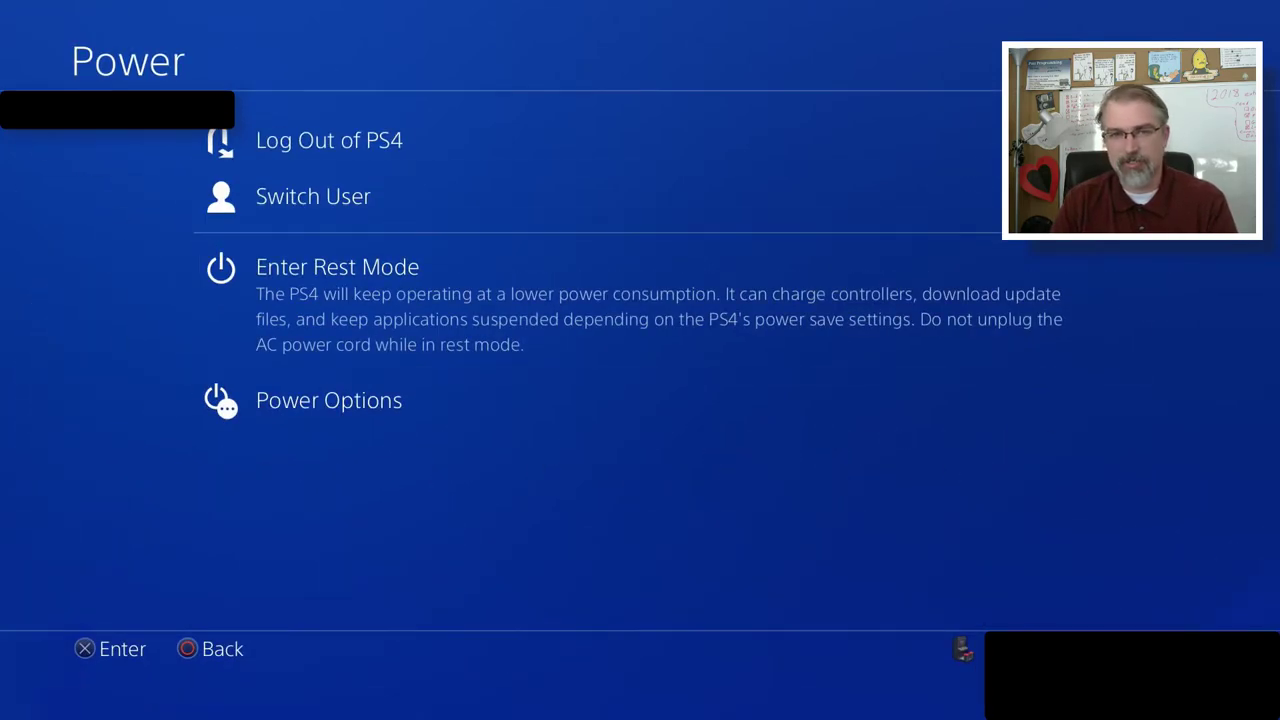
{"action": "key", "text": "Return"}
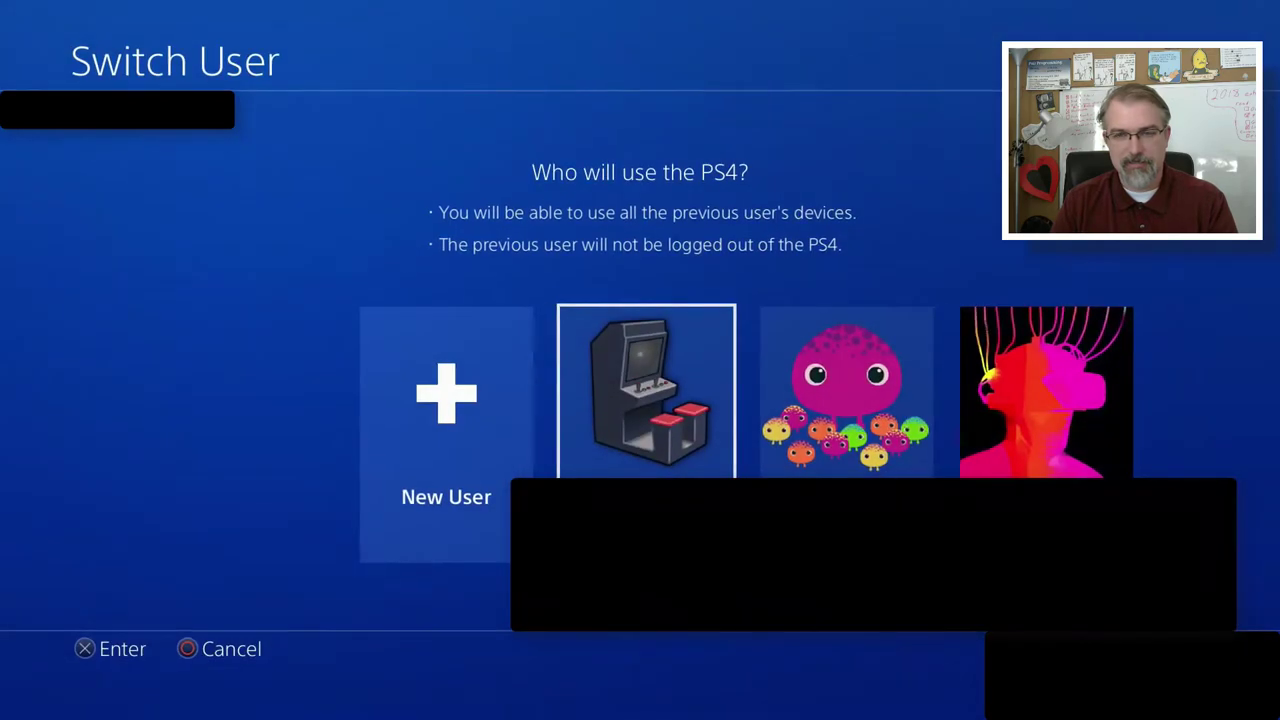
{"action": "key", "text": "Left"}
{"action": "key", "text": "Return"}
{"action": "key", "text": "Return"}
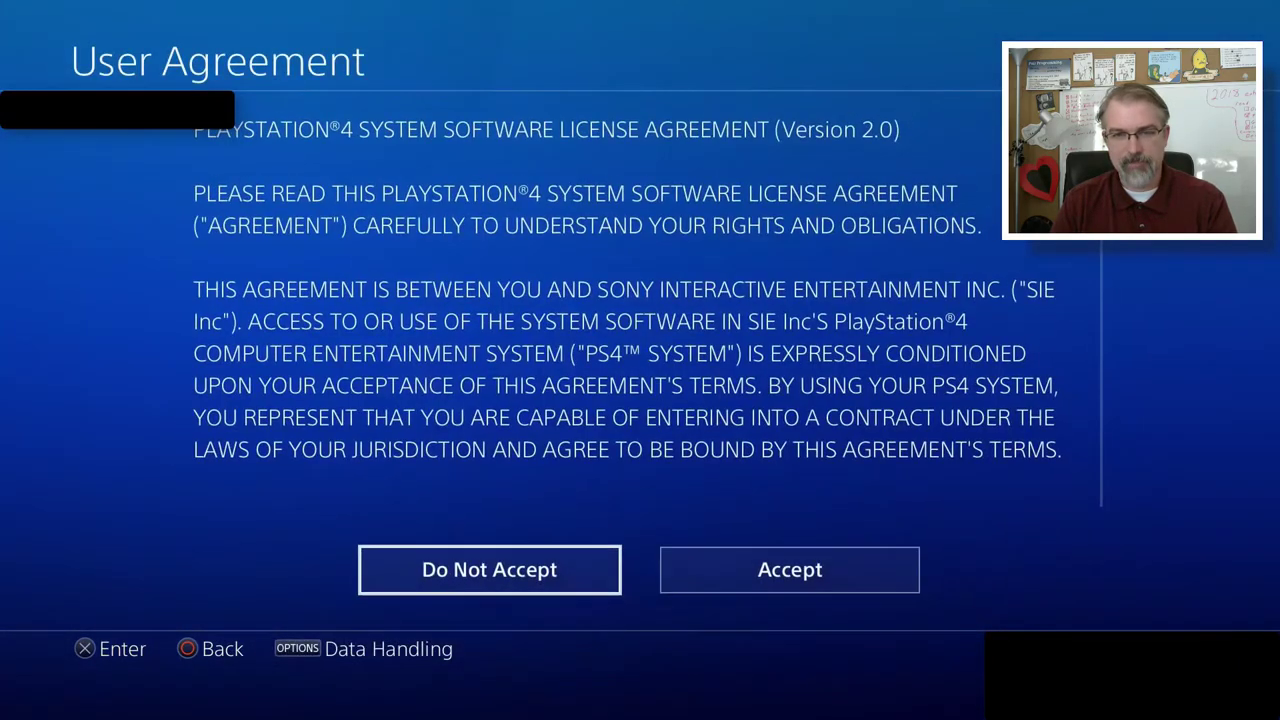
- Accept the user agreement, sign in with the account's e-mail and password, and finish creating the user
{"action": "key", "text": "Return"}
{"action": "key", "text": "Return"}
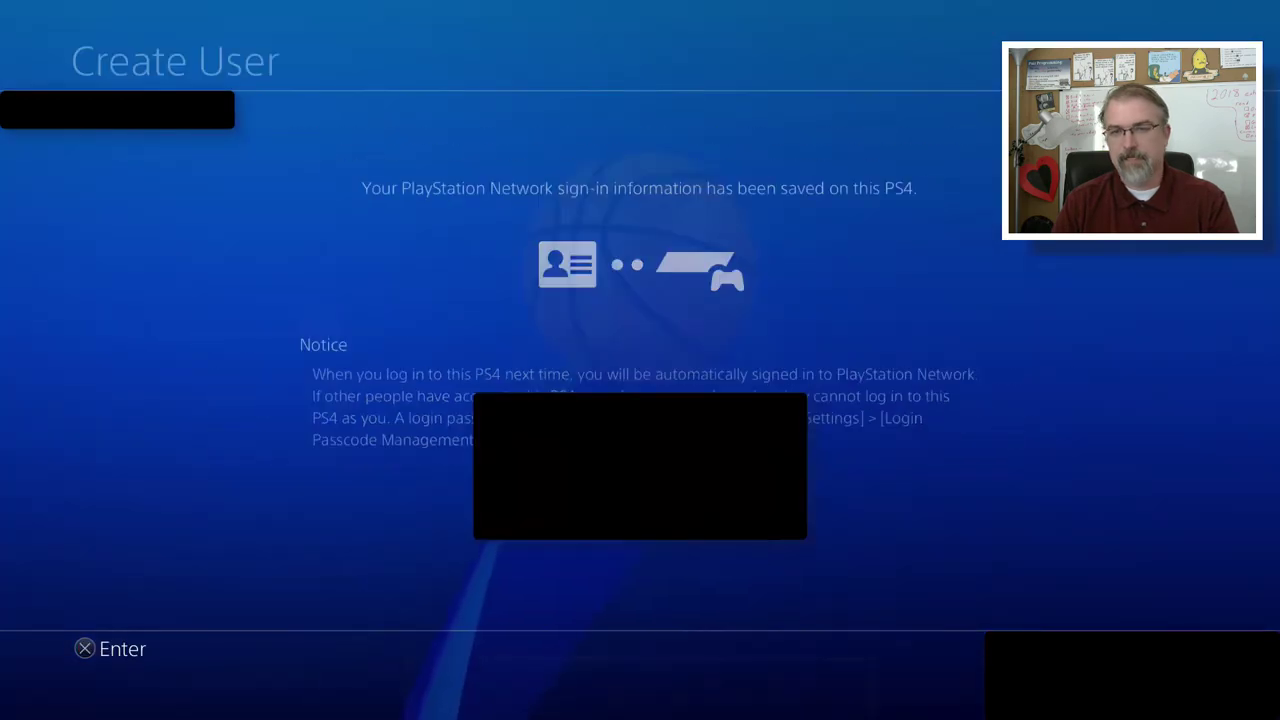
{"action": "key", "text": "Return"}
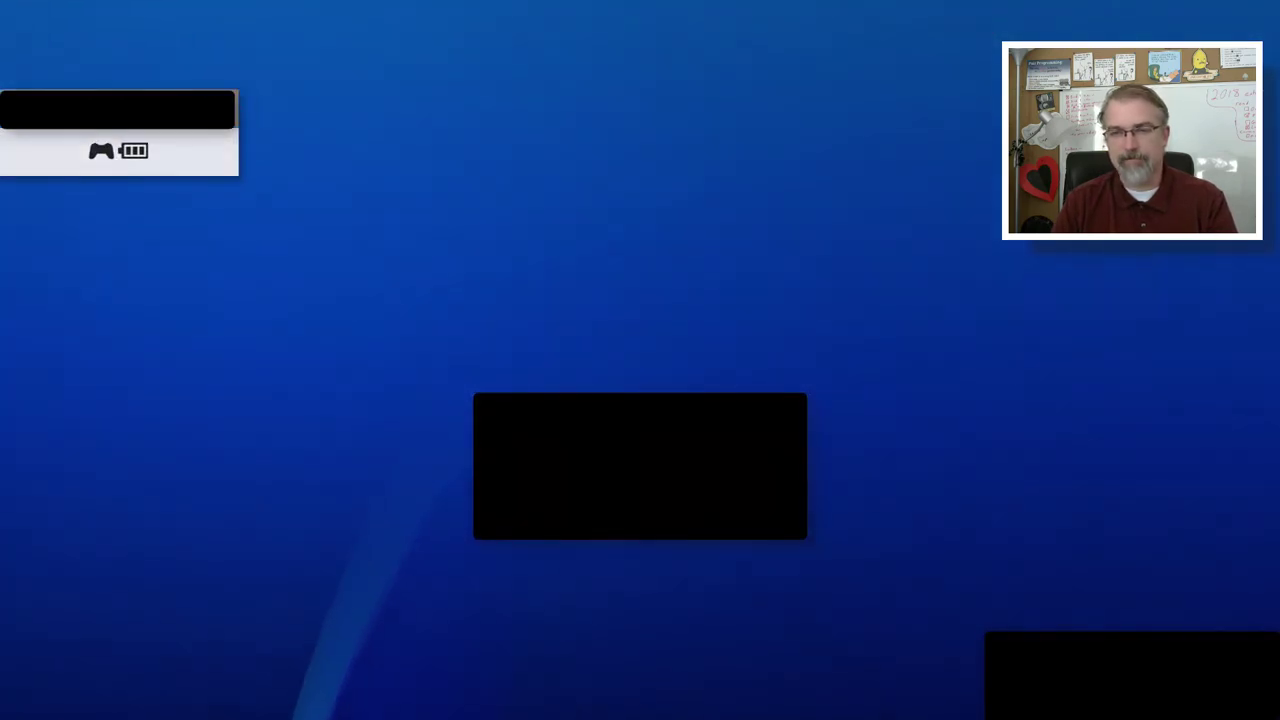
- Open the Settings from this user's home screen
{"action": "key", "text": "Right"}
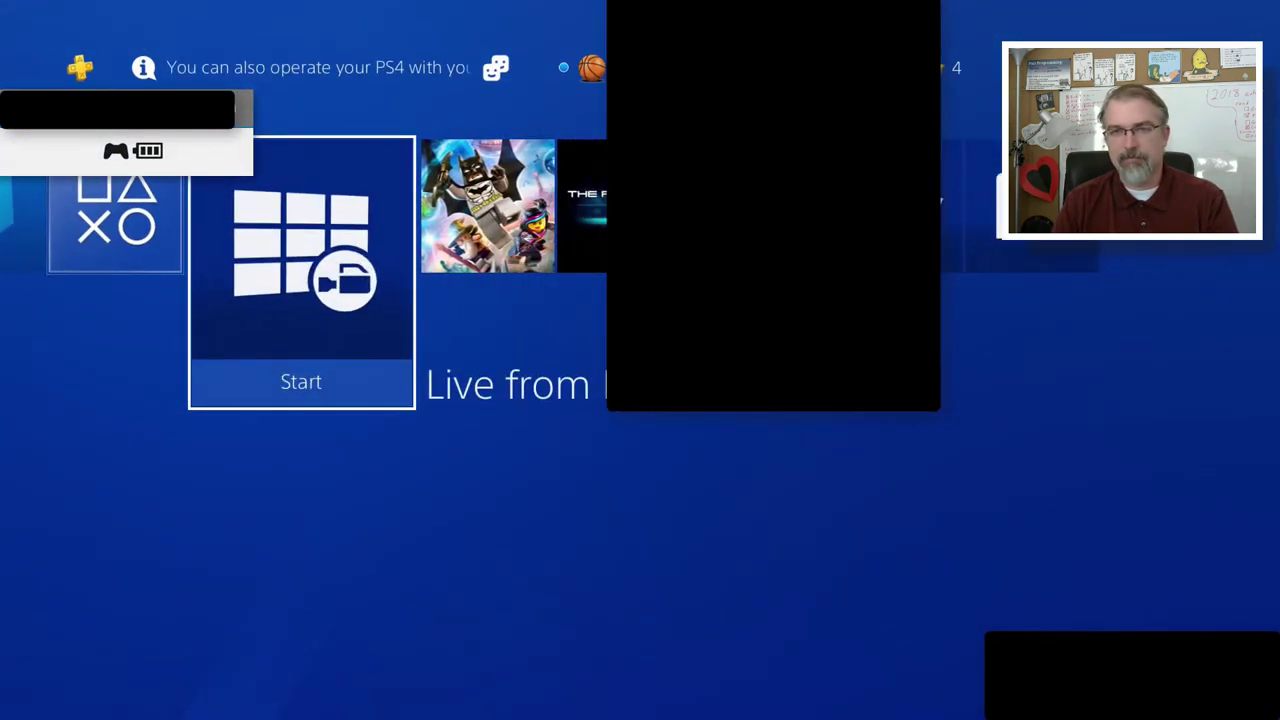
{"action": "key", "text": "Up"}
{"action": "key", "text": "Right"}
{"action": "key", "text": "Right"}
{"action": "key", "text": "Right"}
{"action": "key", "text": "Right"}
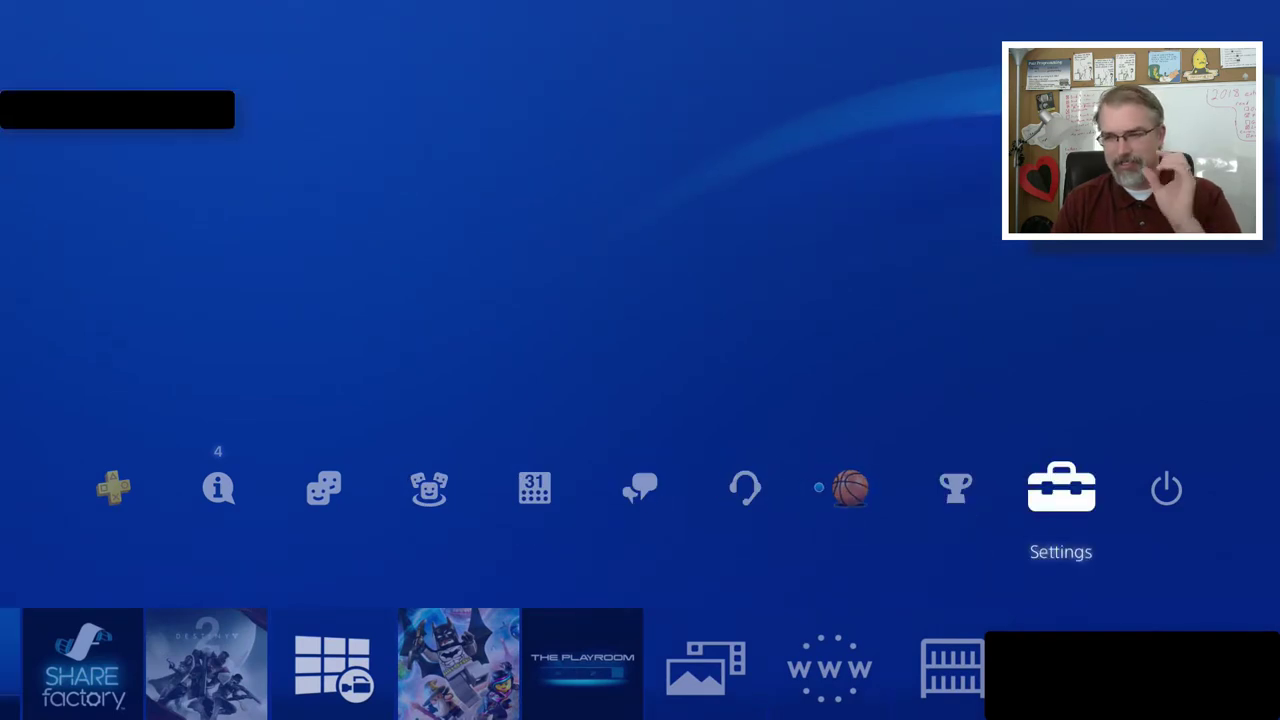
{"action": "key", "text": "Return"}
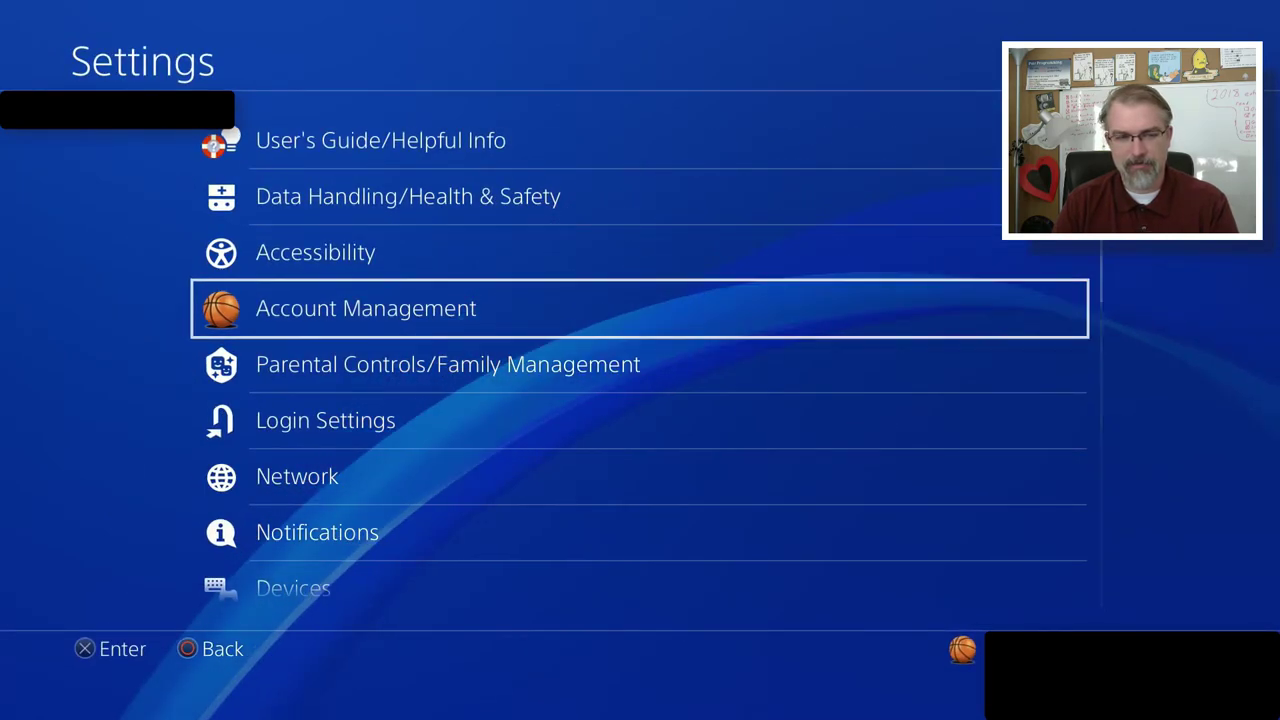
- Open Application Saved Data Management in this user's Settings
{"action": "key", "text": "Down"}
{"action": "key", "text": "Down"}
{"action": "key", "text": "Down"}
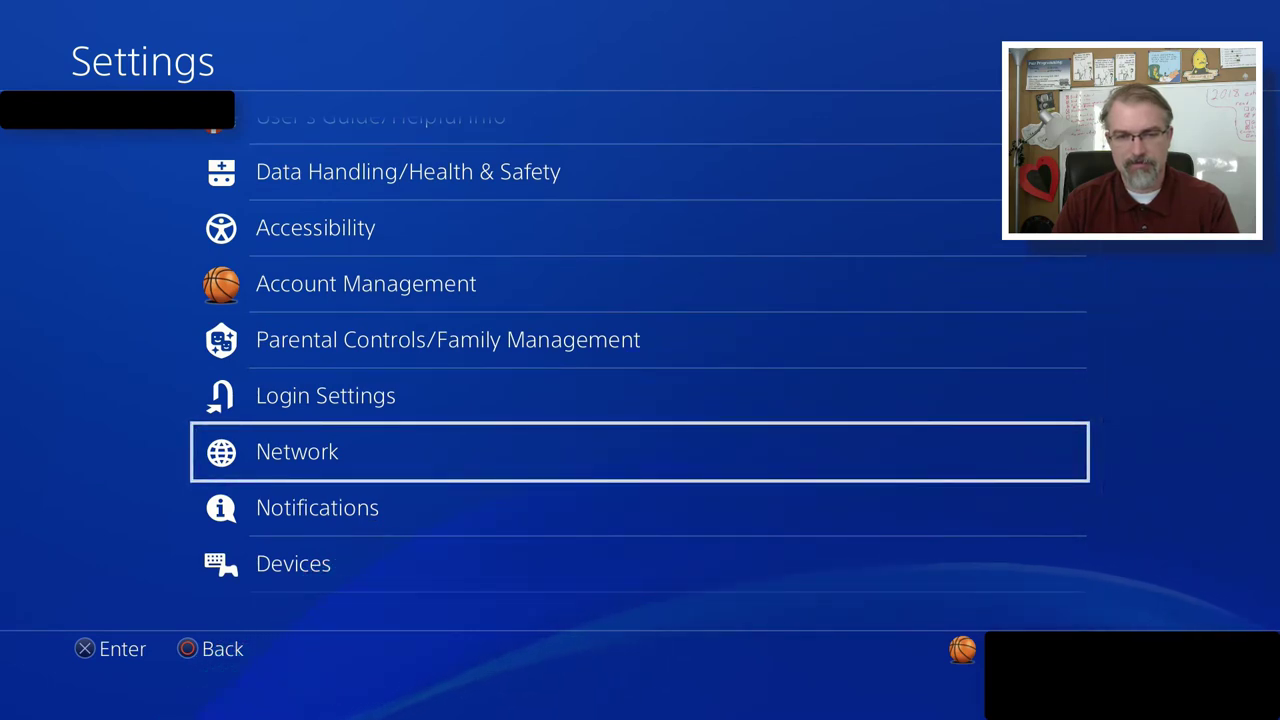
{"action": "key", "text": "Down"}
{"action": "key", "text": "Down"}
{"action": "key", "text": "Down"}
{"action": "key", "text": "Down"}
{"action": "key", "text": "Down"}
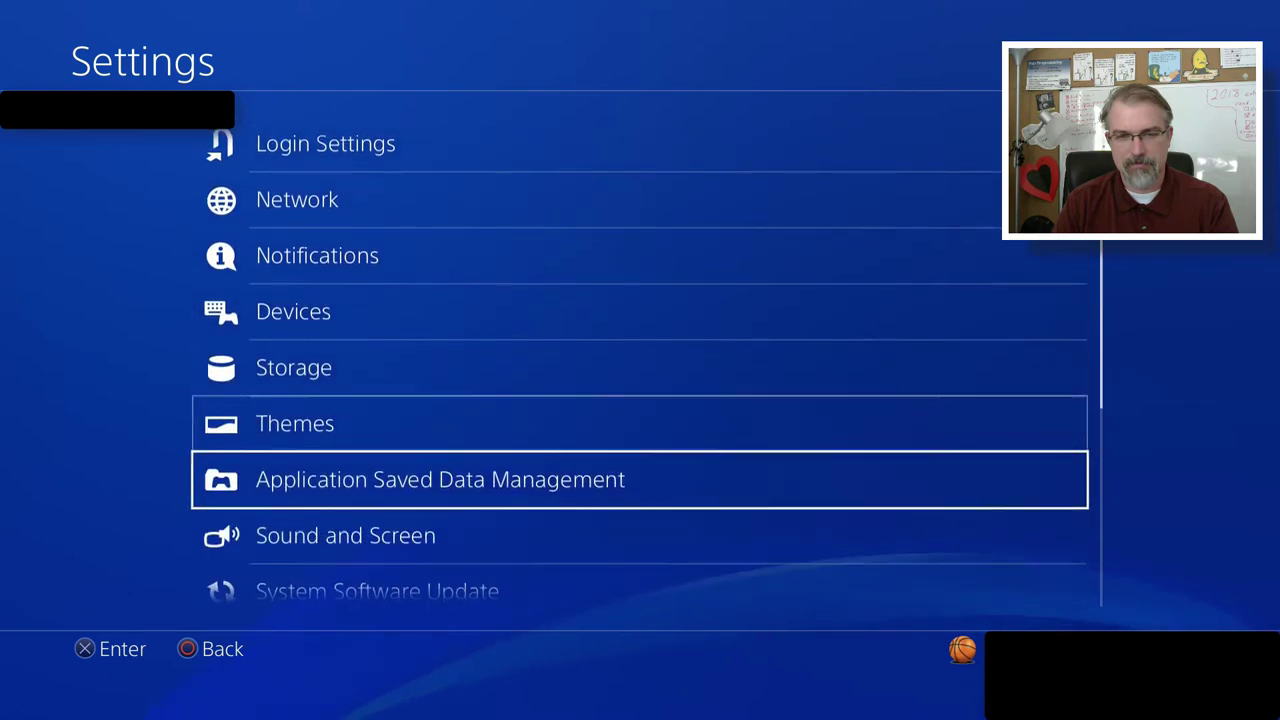
{"action": "key", "text": "Return"}
- Check which saved data on the USB storage device can be copied to system storage, then leave without copying
{"action": "key", "text": "Down"}
{"action": "key", "text": "Down"}
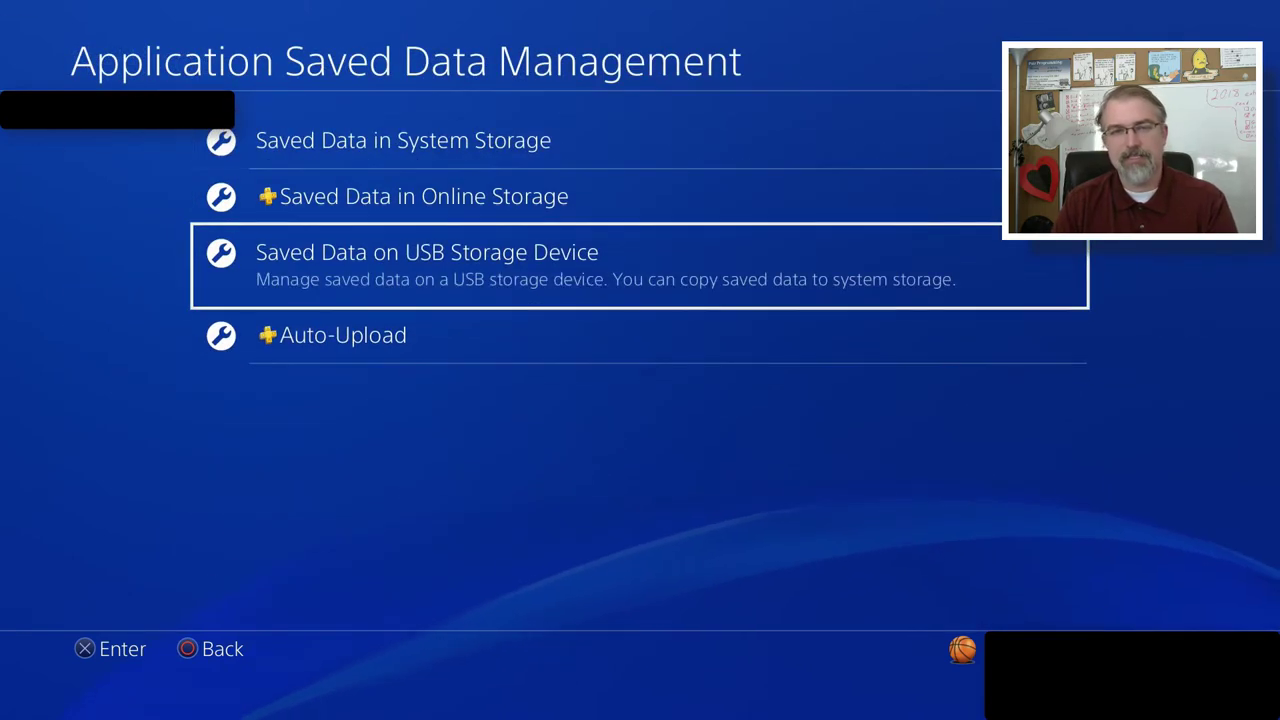
{"action": "key", "text": "Return"}
{"action": "key", "text": "Return"}
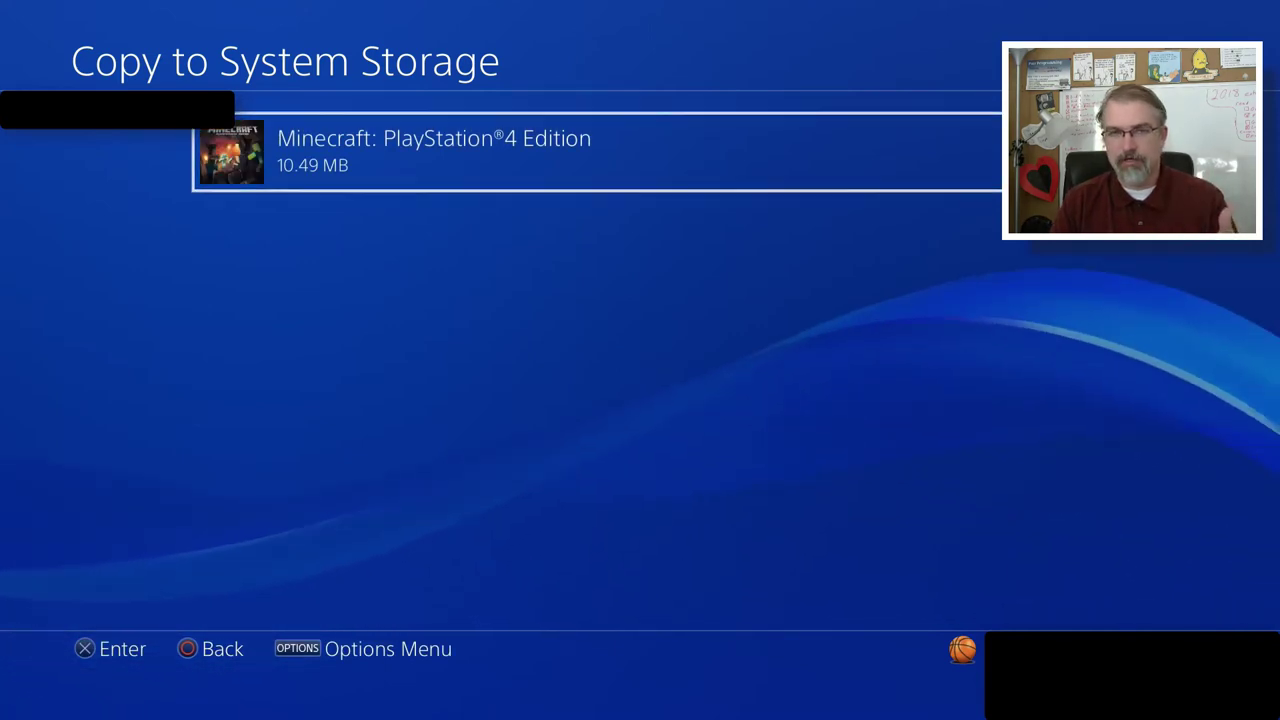
{"action": "key", "text": "Escape"}
{"action": "key", "text": "Escape"}
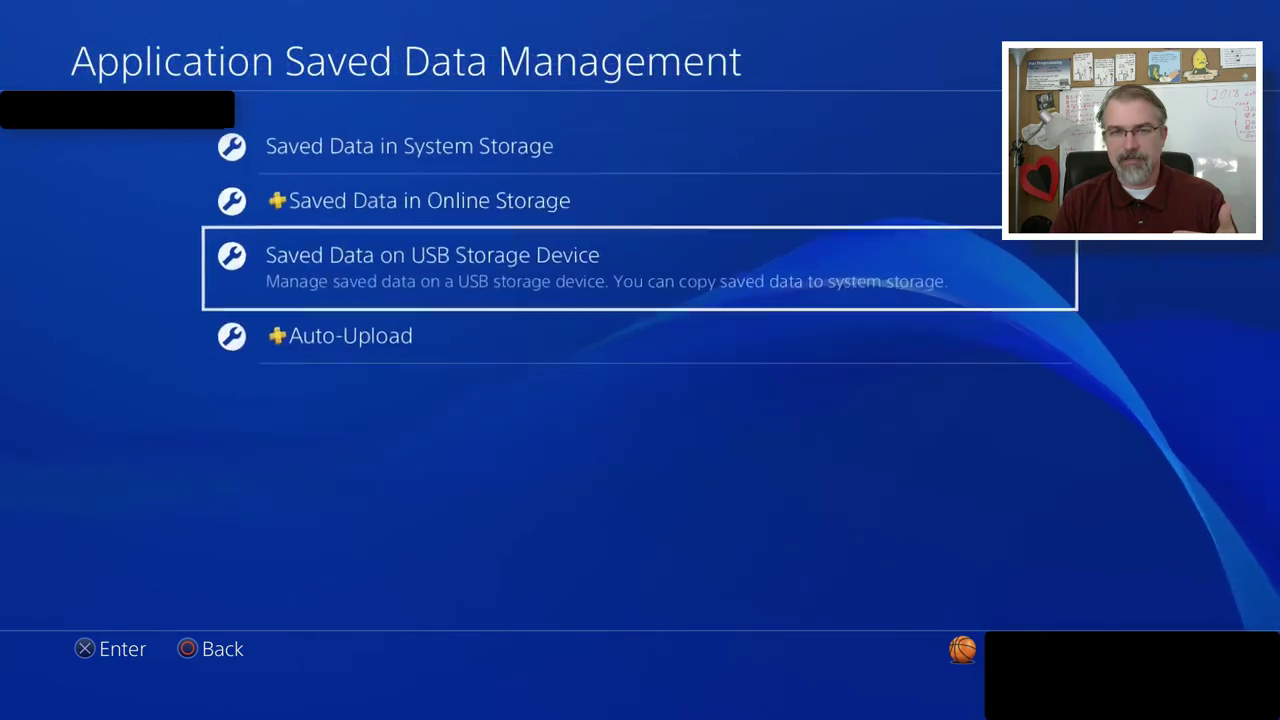
{"action": "key", "text": "Escape"}
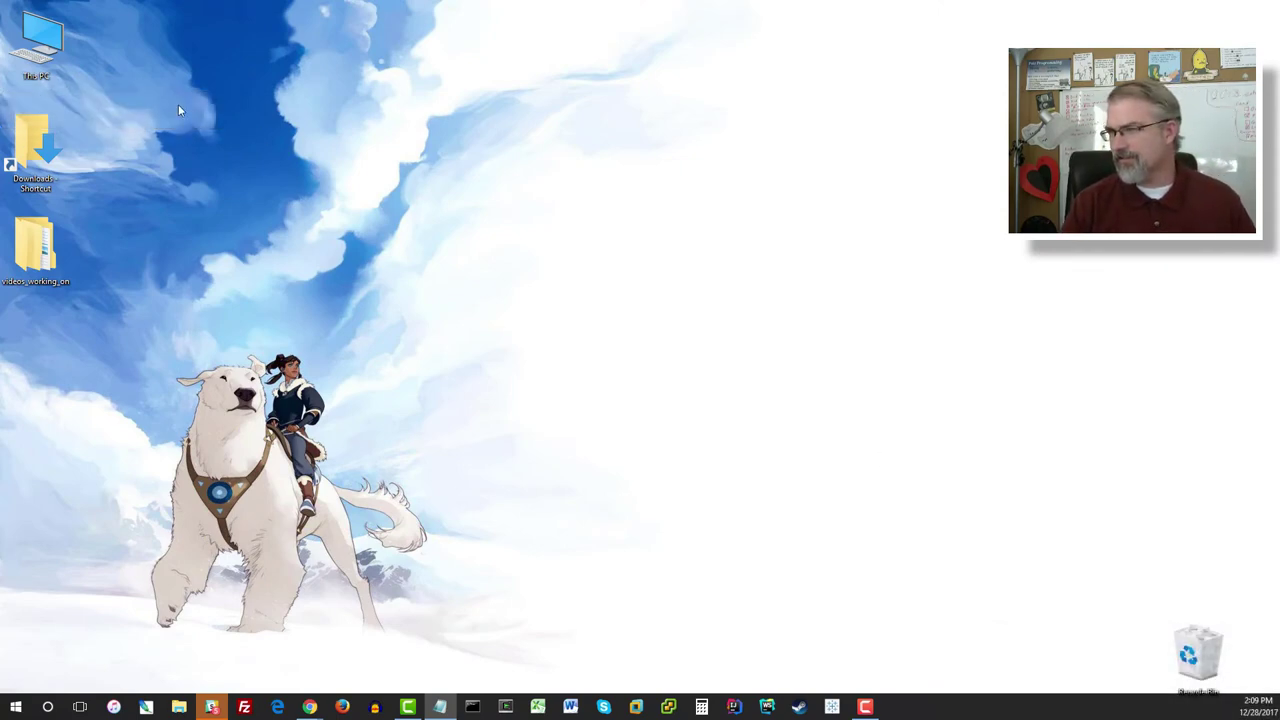
- Switch to the Windows PC and open USB Drive (F:) from This PC
{"action": "double_click", "coordinate": [45, 57]}
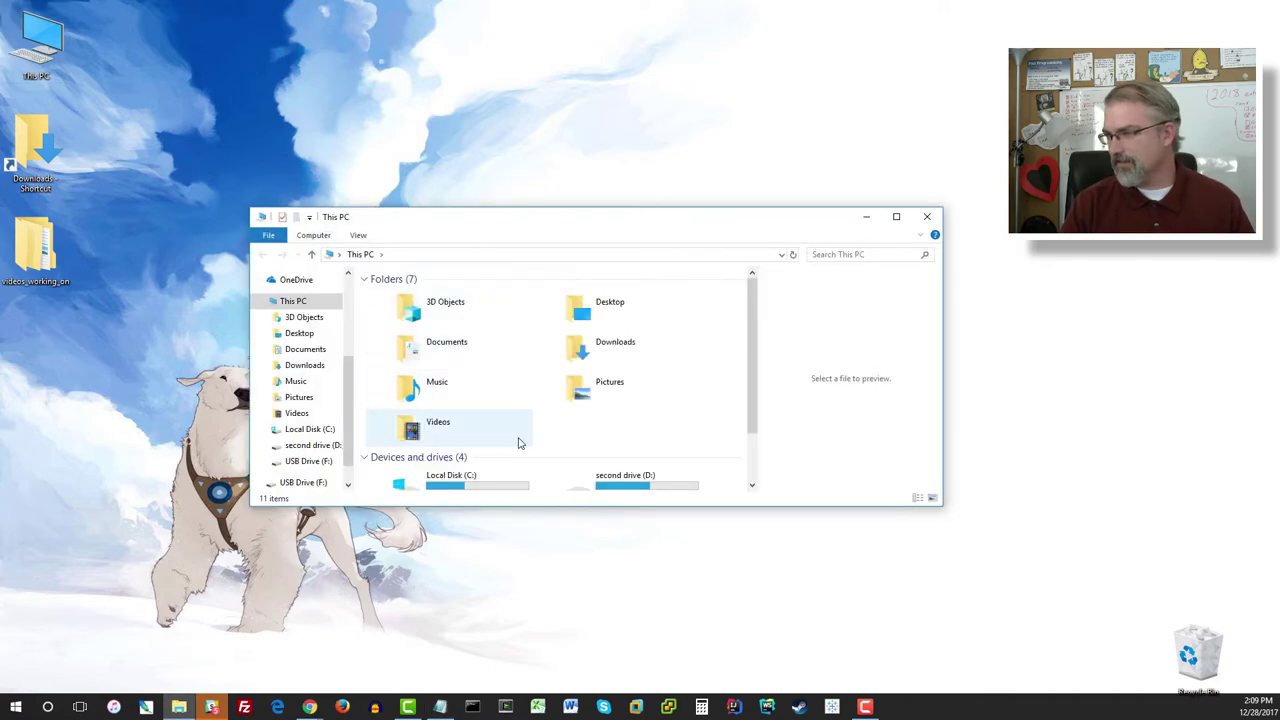
{"action": "scroll", "coordinate": [520, 443], "scroll_direction": "down", "scroll_amount": 1}
{"action": "double_click", "coordinate": [620, 487]}
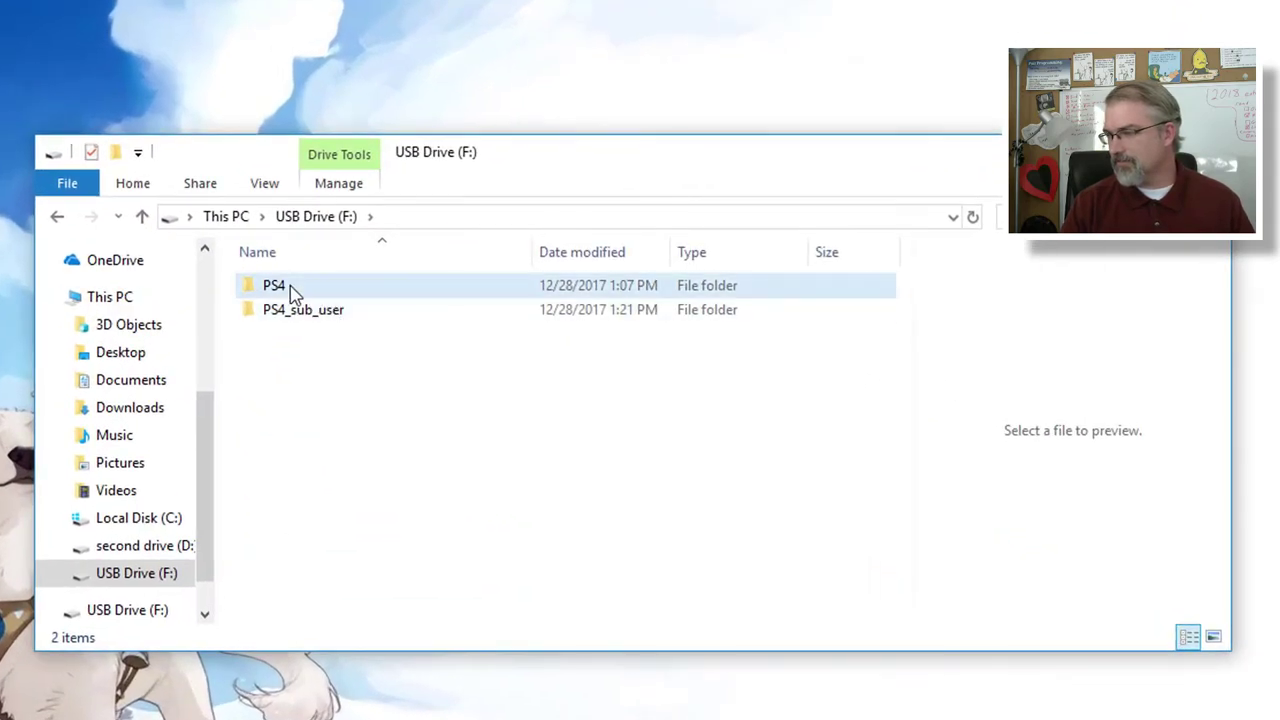
- Rename the PS4 folder on the USB drive to PS4_main and the PS4_sub_user folder to PS4
{"action": "left_click", "coordinate": [342, 292]}
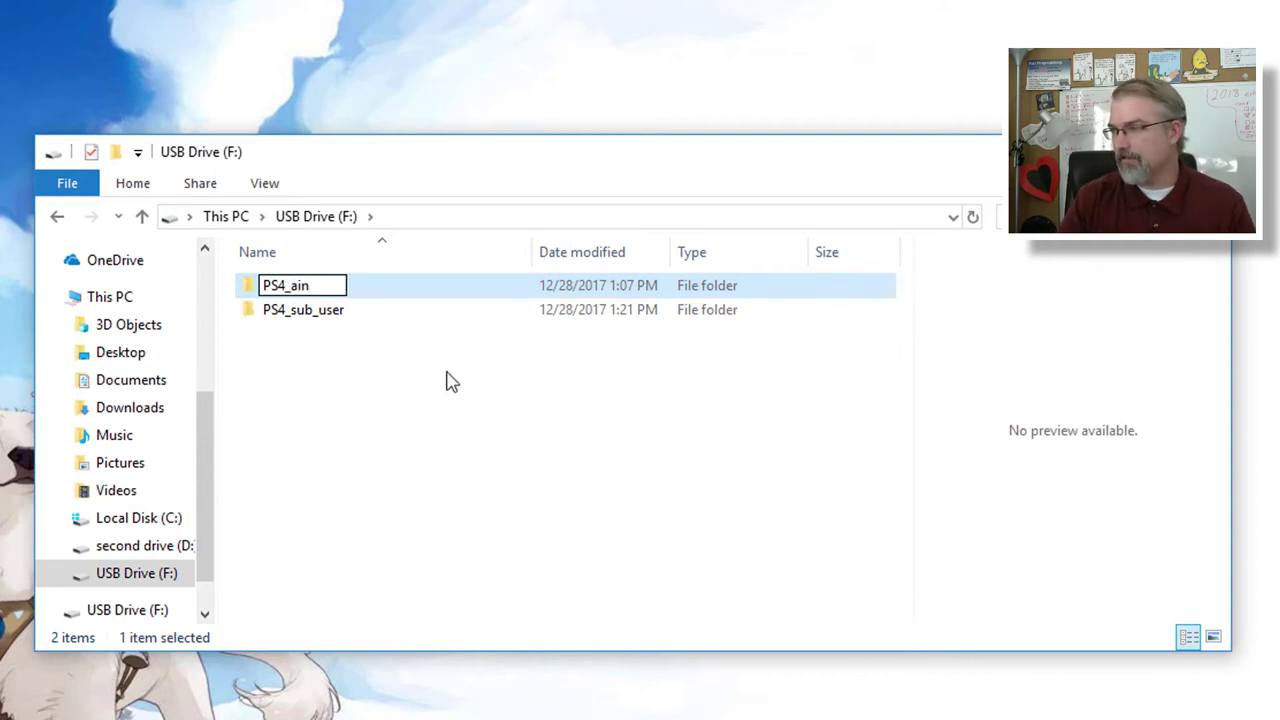
{"action": "left_click", "coordinate": [300, 313]}
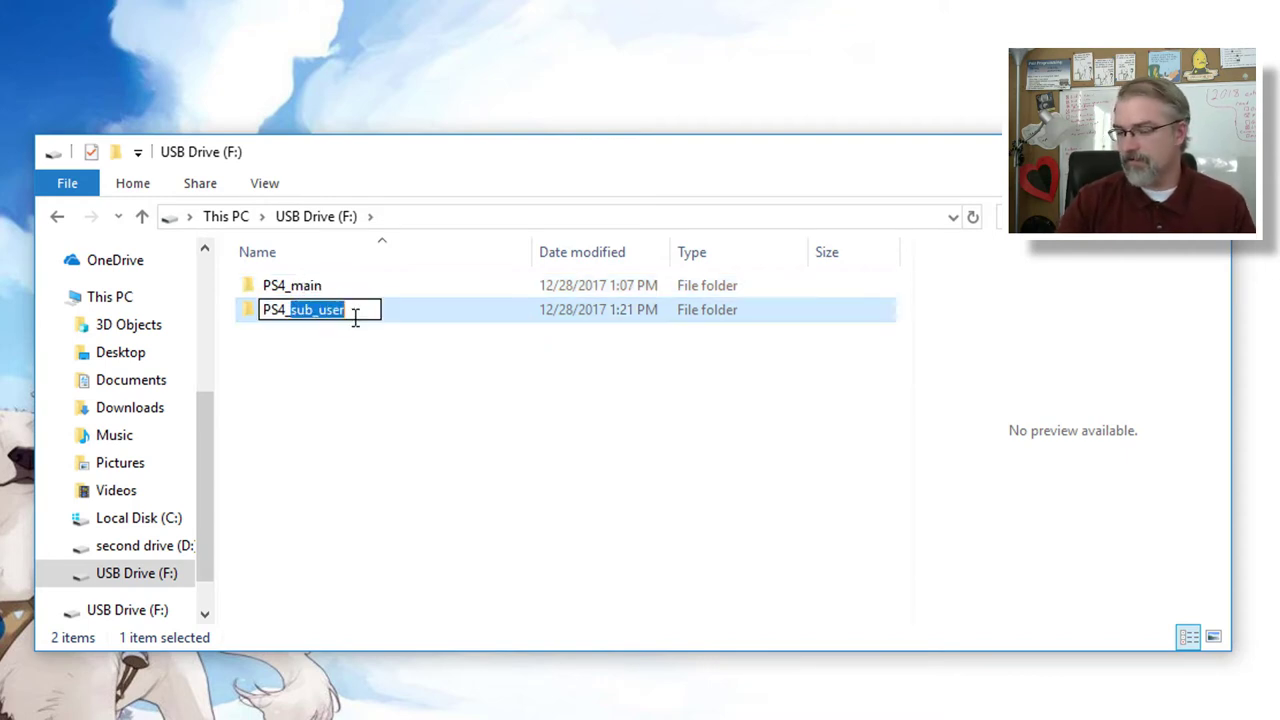
{"action": "left_click", "coordinate": [340, 354]}
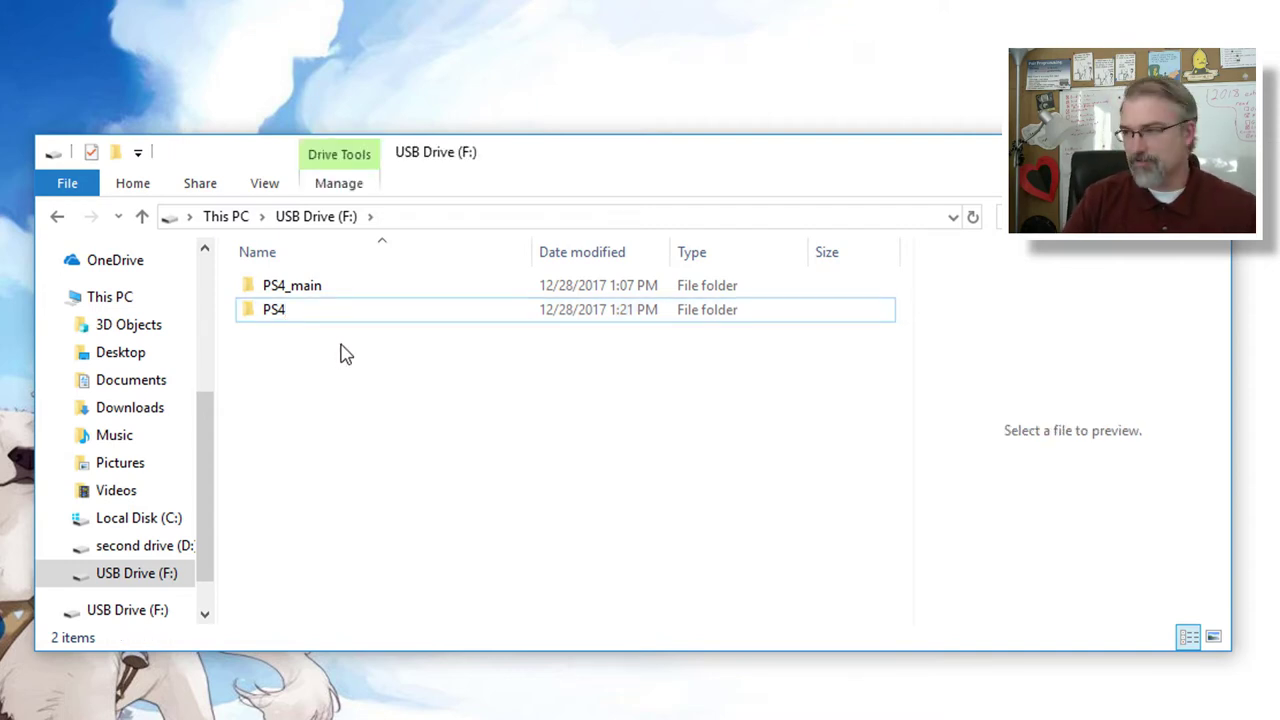
- Eject USB Drive (F:) from the PC
{"action": "right_click", "coordinate": [100, 577]}
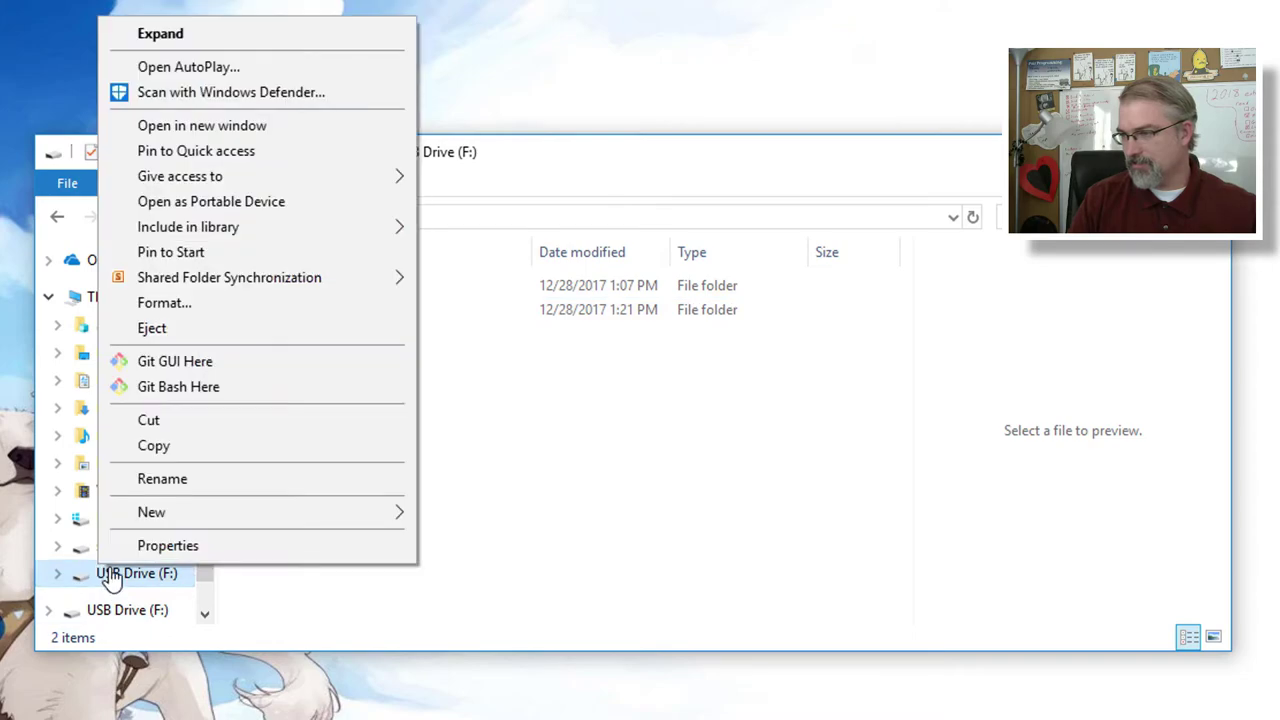
{"action": "left_click", "coordinate": [200, 333]}
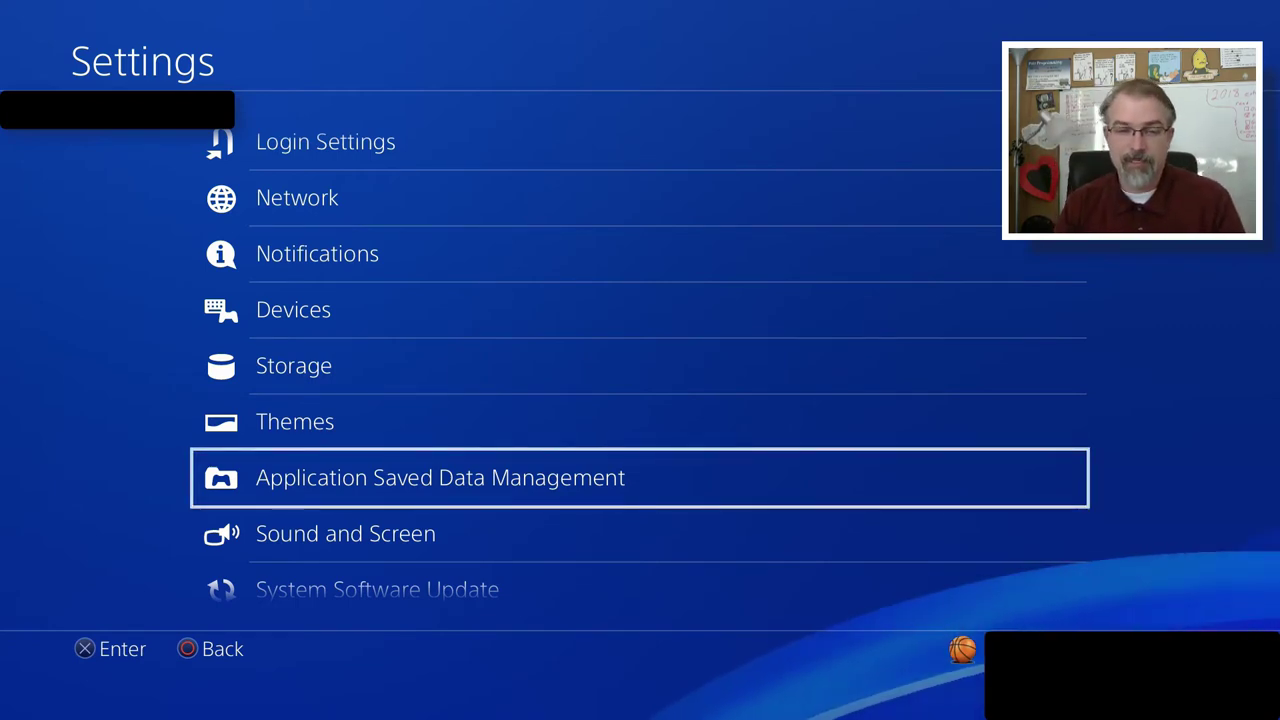
- Back on the PS4, open the Copy to System Storage list for the saved data on the USB storage device
{"action": "key", "text": "Return"}
{"action": "key", "text": "Down"}
{"action": "key", "text": "Down"}
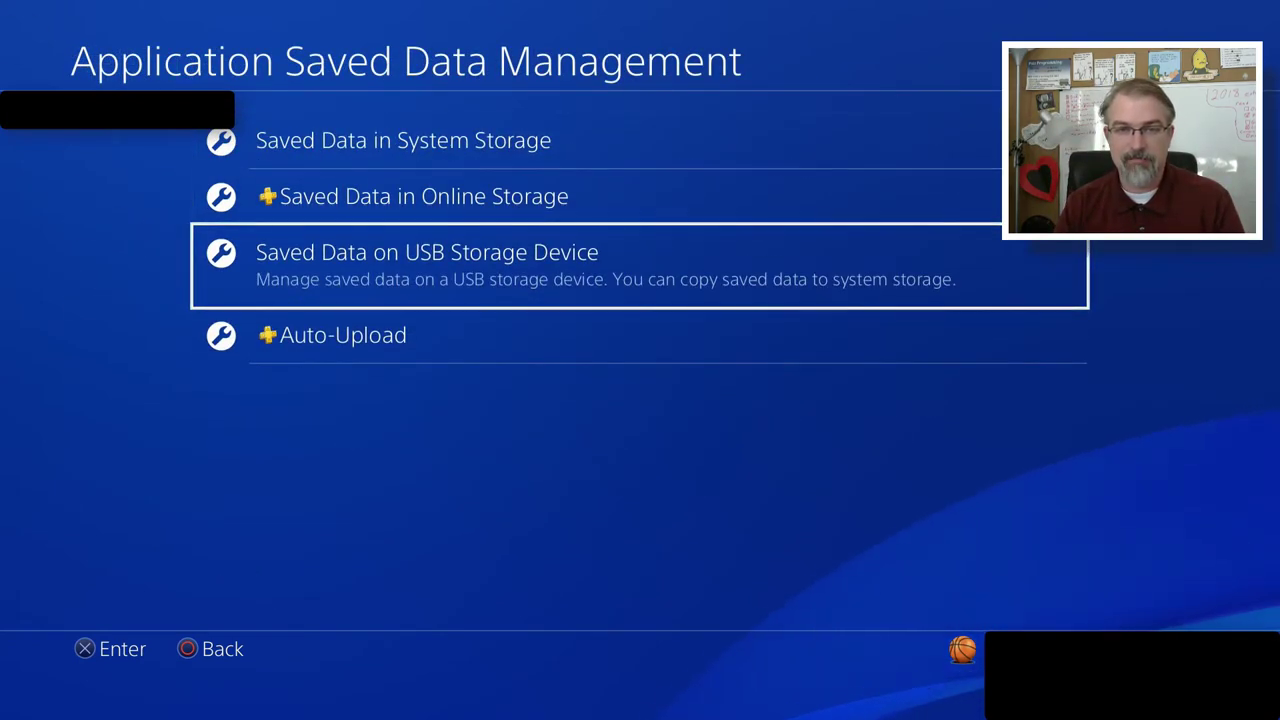
{"action": "key", "text": "Return"}
{"action": "key", "text": "Return"}
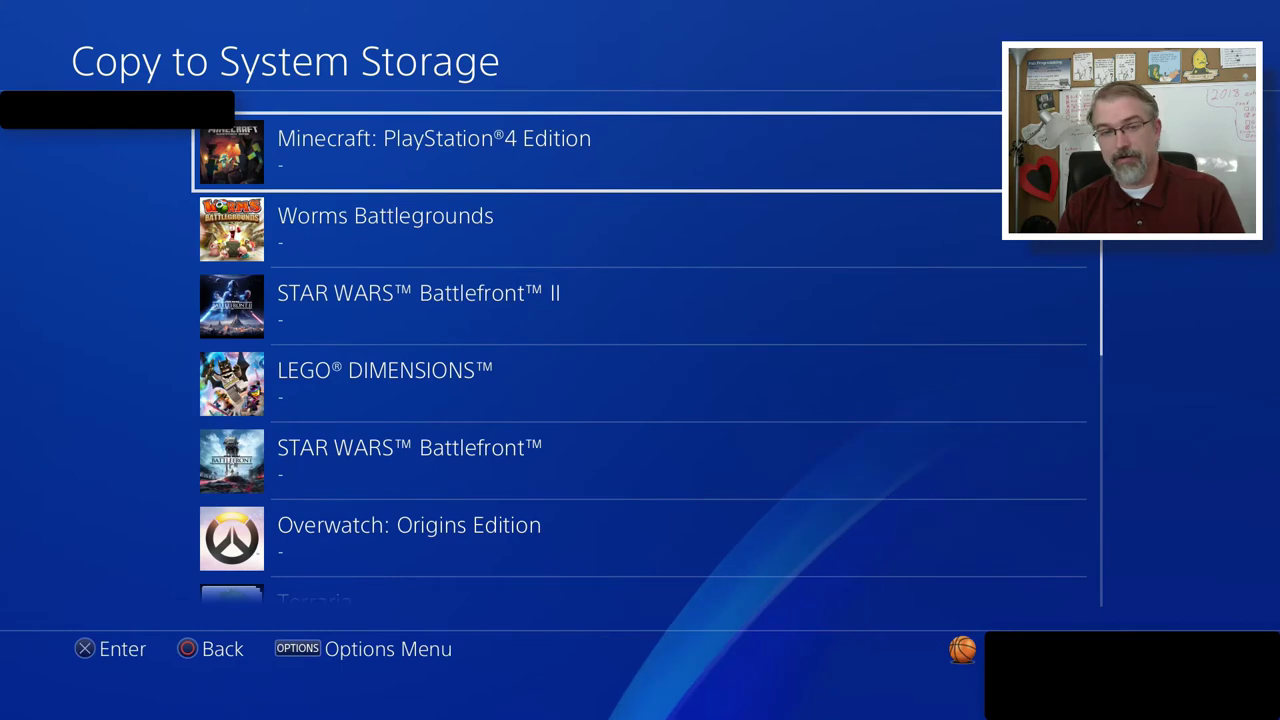
- Select all applications' saved data on the USB device, copy it to system storage, and leave the Settings
{"action": "key", "text": "Menu"}
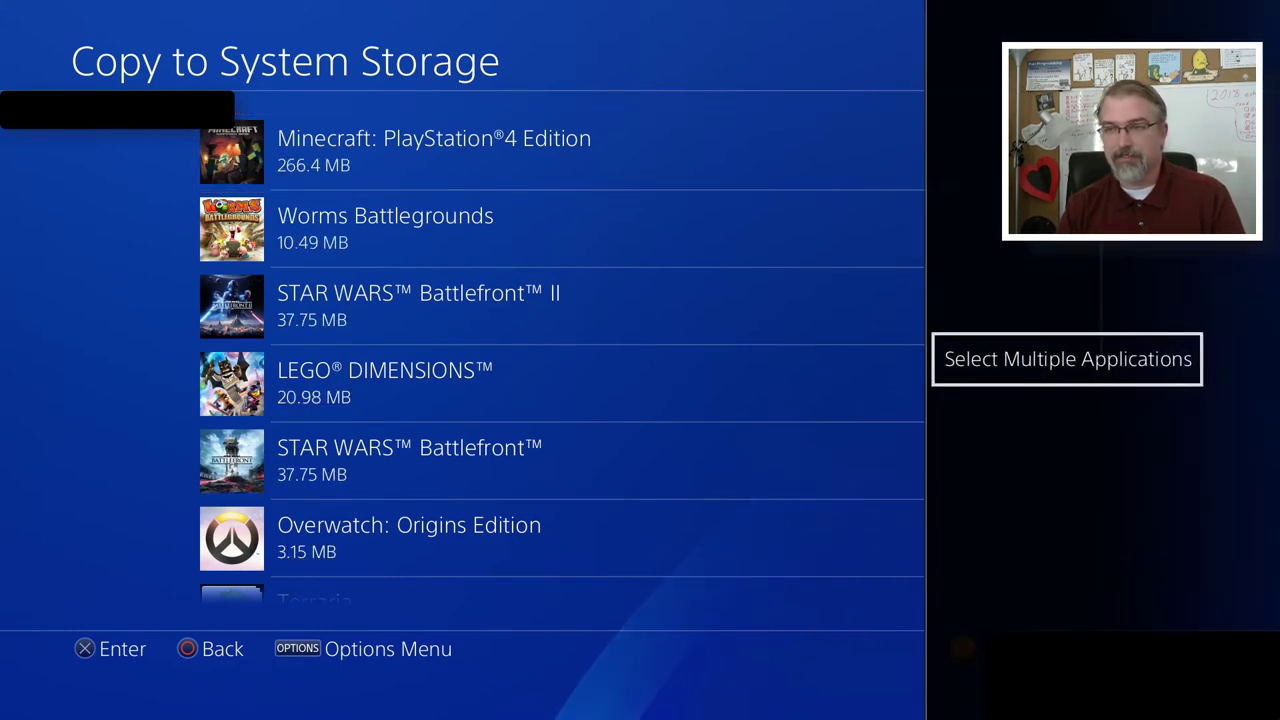
{"action": "key", "text": "Return"}
{"action": "key", "text": "Right"}
{"action": "key", "text": "Return"}
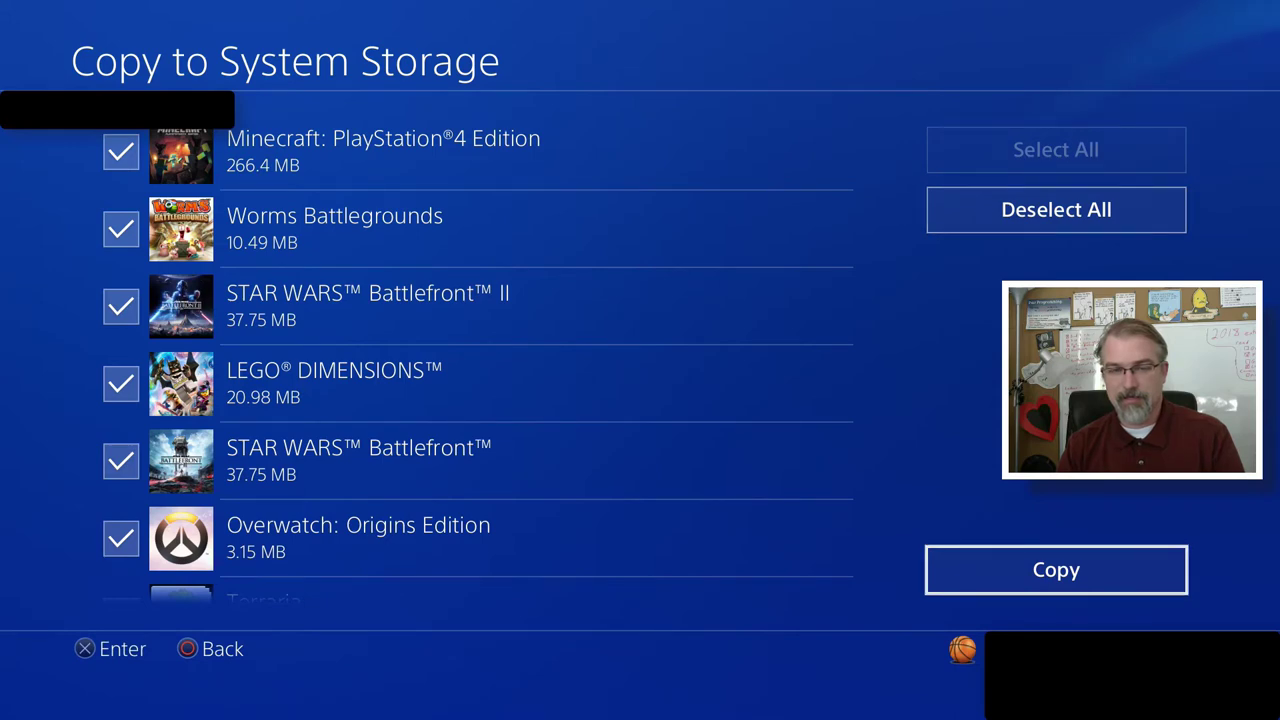
{"action": "key", "text": "Return"}
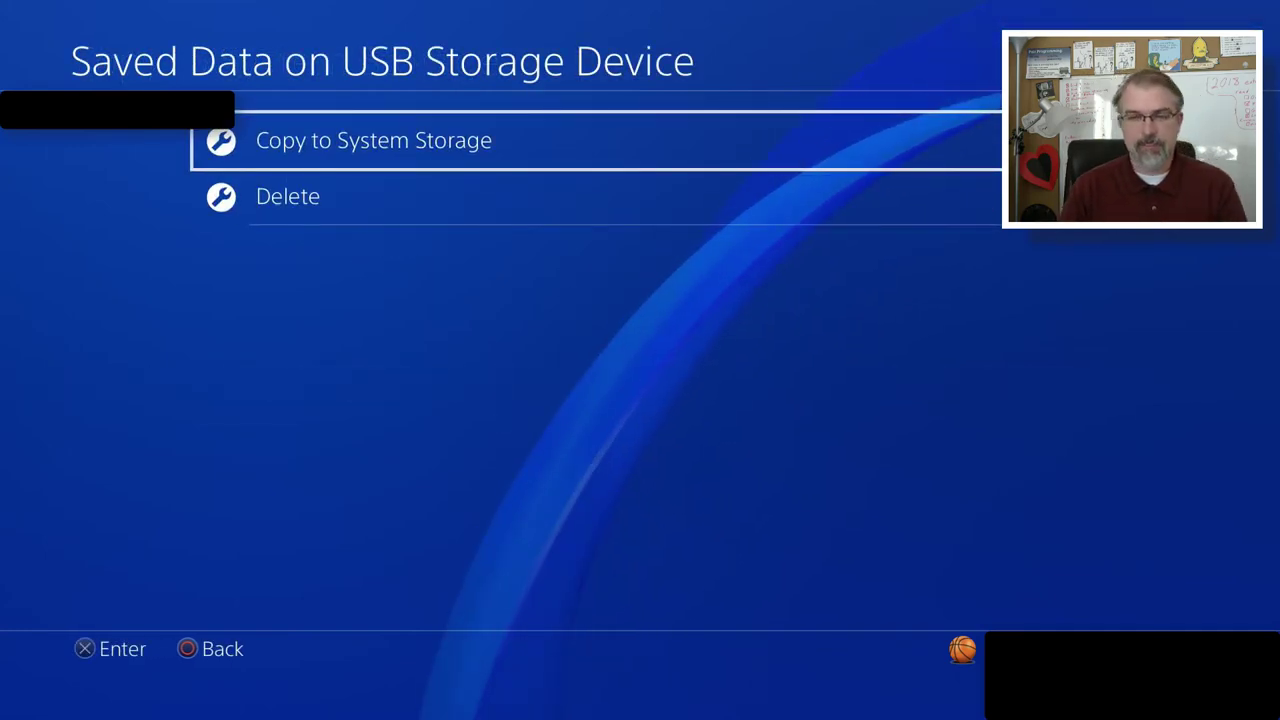
{"action": "key", "text": "Escape"}
{"action": "key", "text": "Escape"}
{"action": "key", "text": "Escape"}
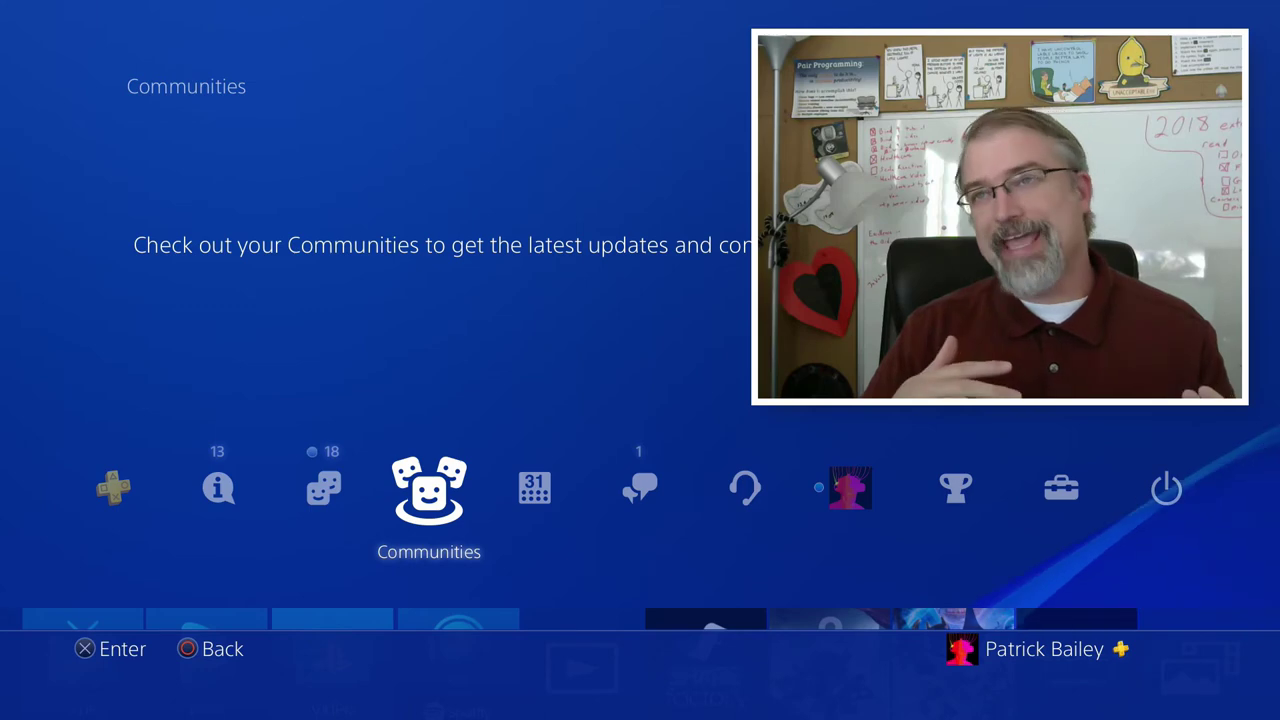
- Open the Power options from the home screen and go to Switch User
{"action": "key", "text": "Down"}
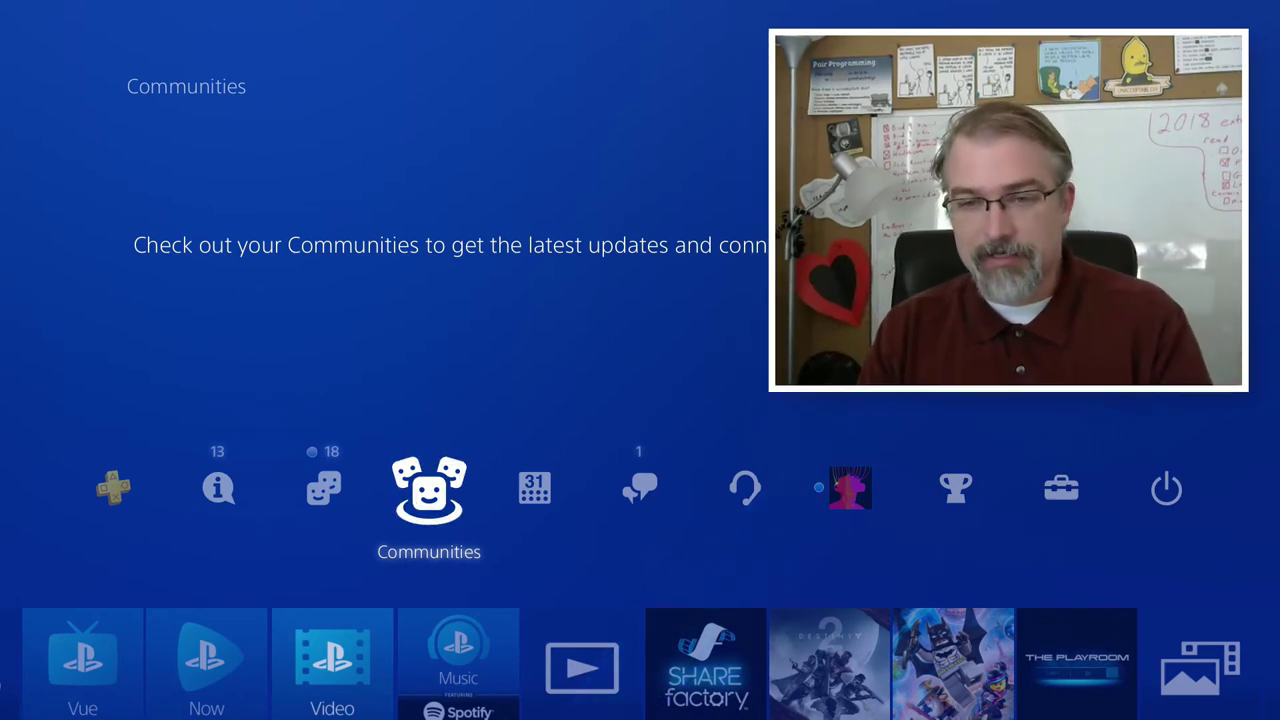
{"action": "key", "text": "Right"}
{"action": "key", "text": "Right"}
{"action": "key", "text": "Right"}
{"action": "key", "text": "Right"}
{"action": "key", "text": "Right"}
{"action": "key", "text": "Right"}
{"action": "key", "text": "Right"}
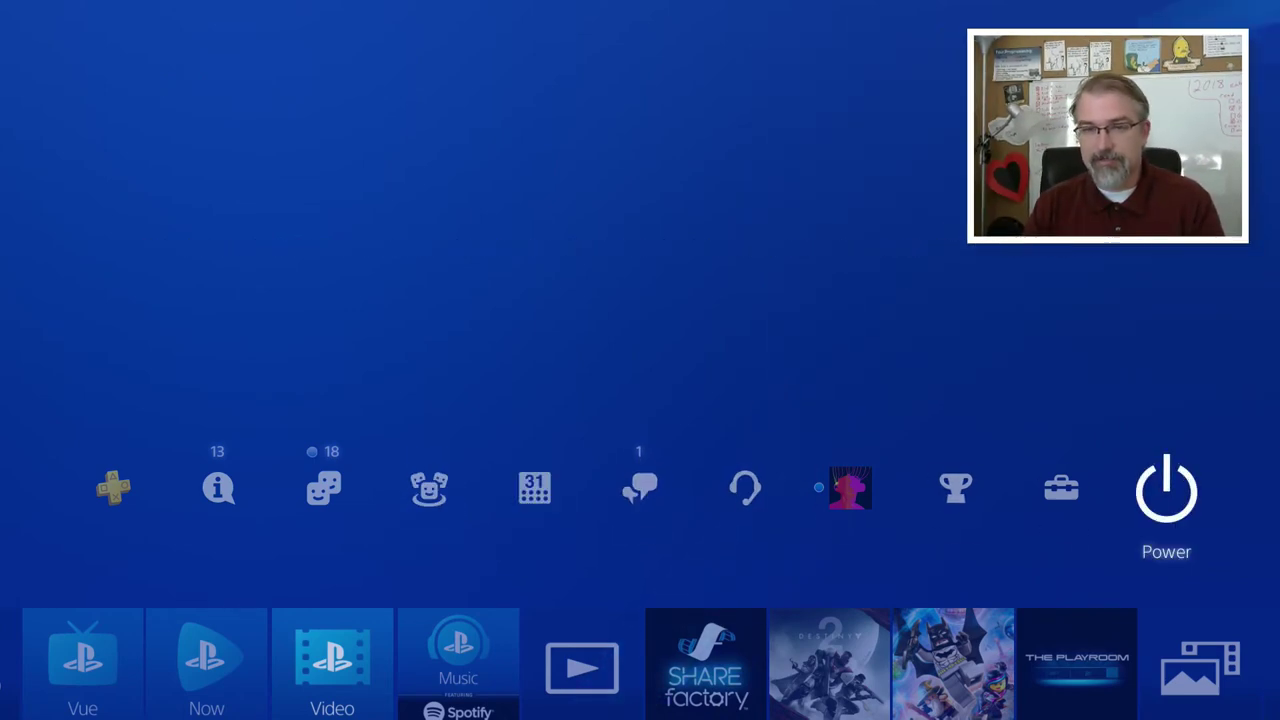
{"action": "key", "text": "Return"}
{"action": "key", "text": "Up"}
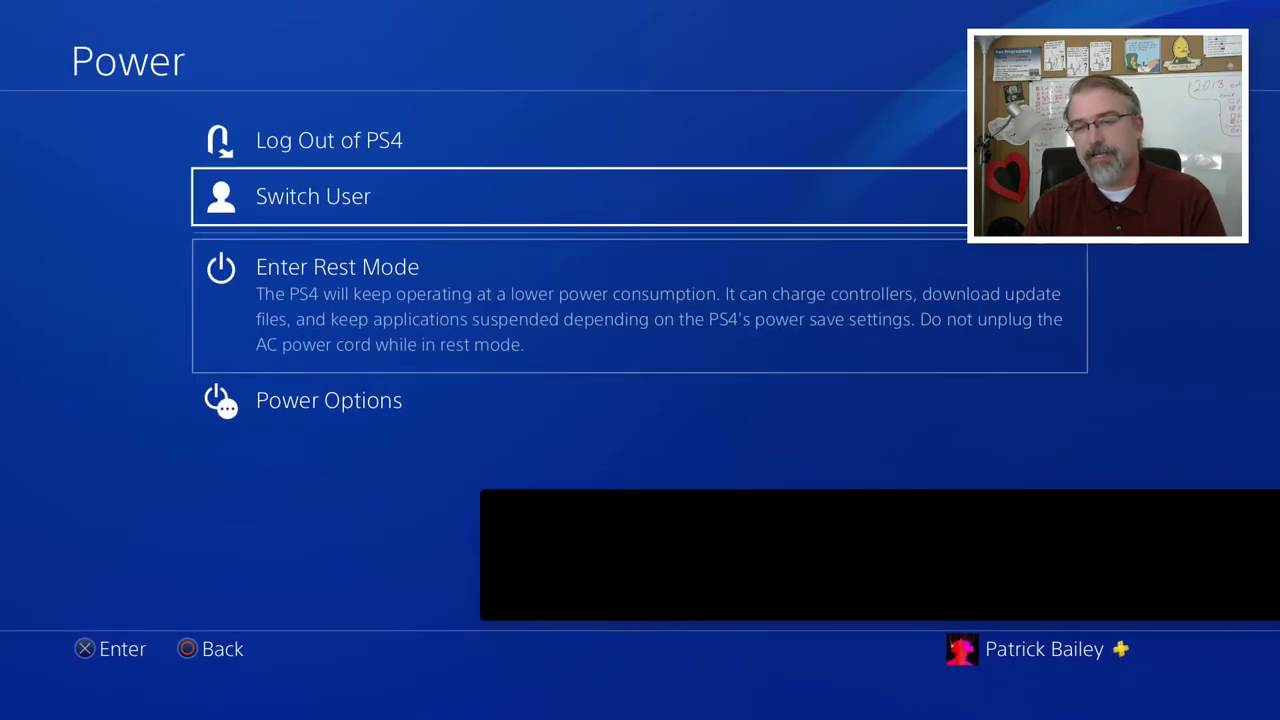